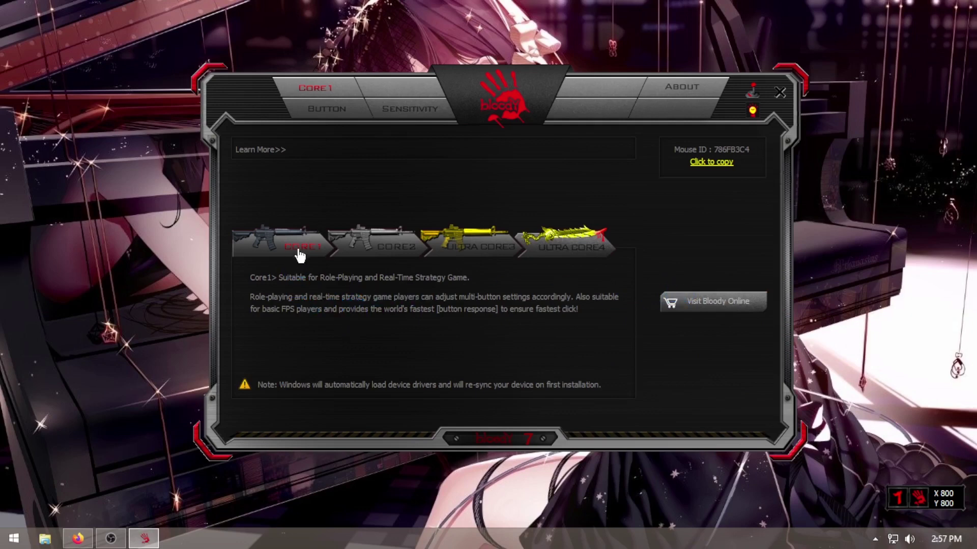
Read the descriptions of the Core2, Ultra Core3 and Ultra Core4 modes.
mouse_move(404, 249)
mouse_move(482, 247)
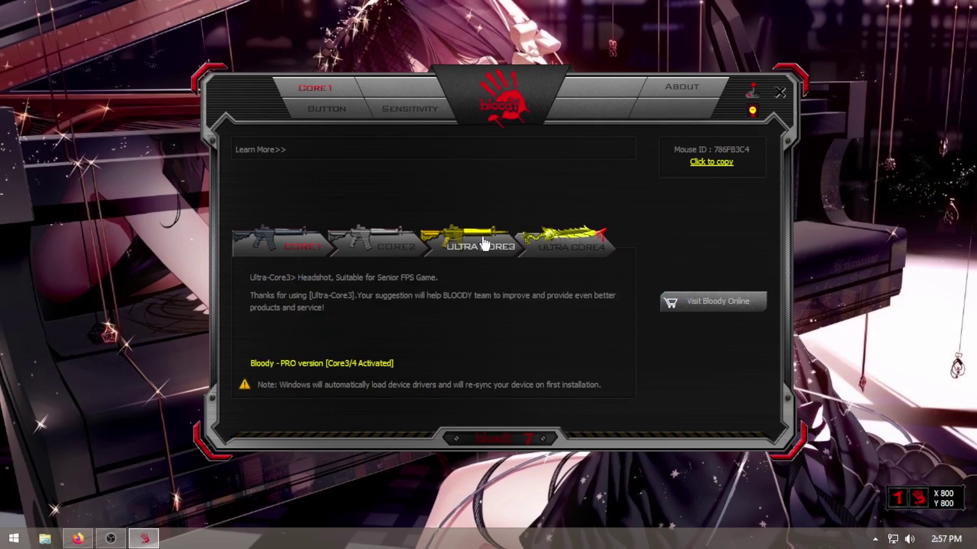
mouse_move(534, 243)
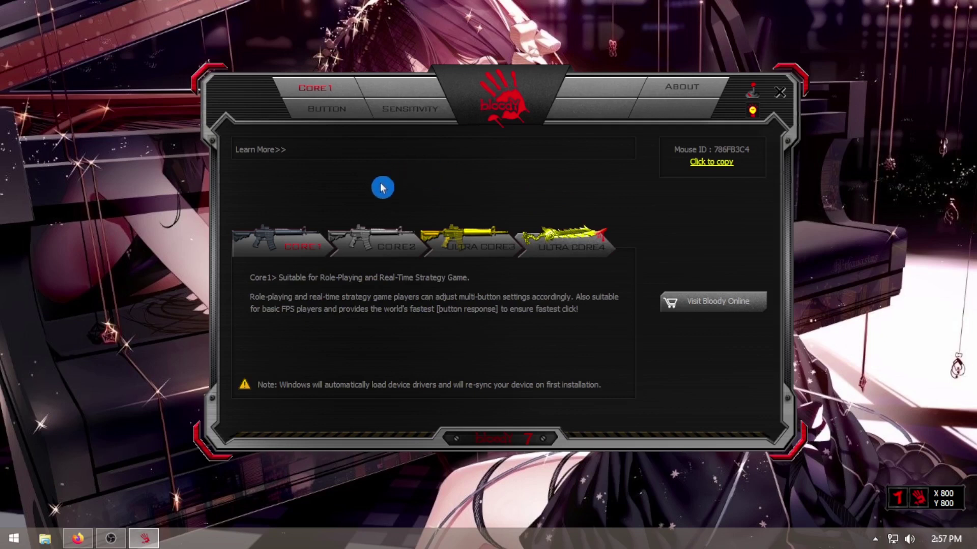
Open the mouse lighting settings and try each LED brightness level from lowest to highest, leaving it at the highest.
left_click(752, 111)
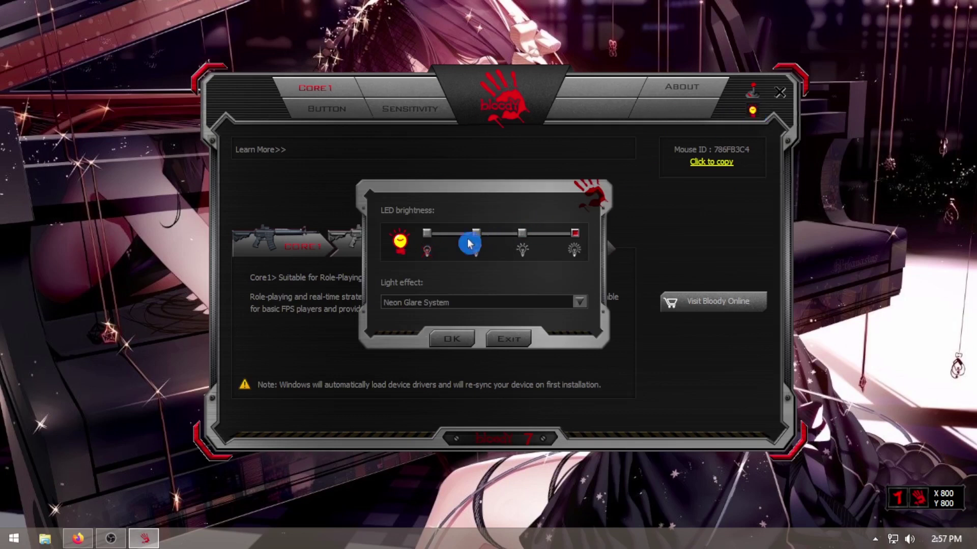
left_click(427, 234)
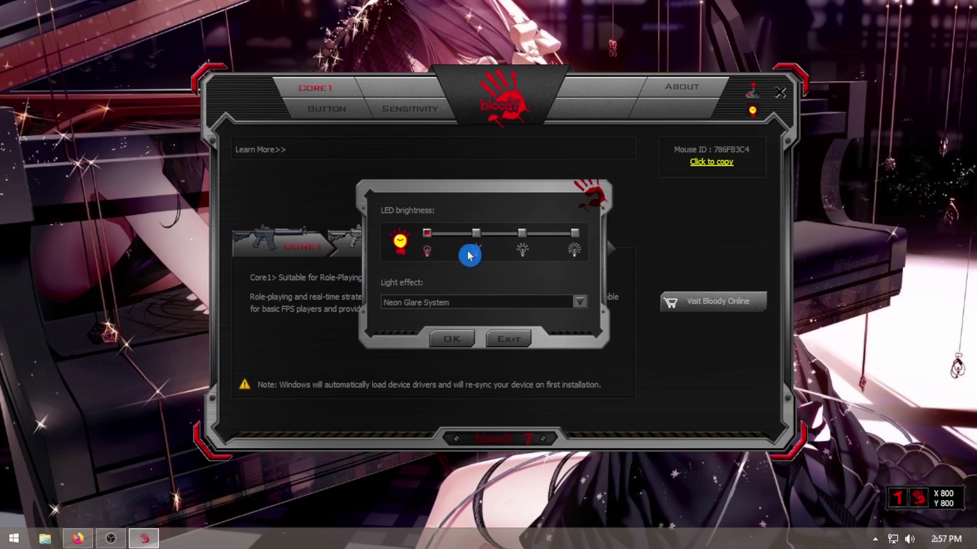
left_click(476, 233)
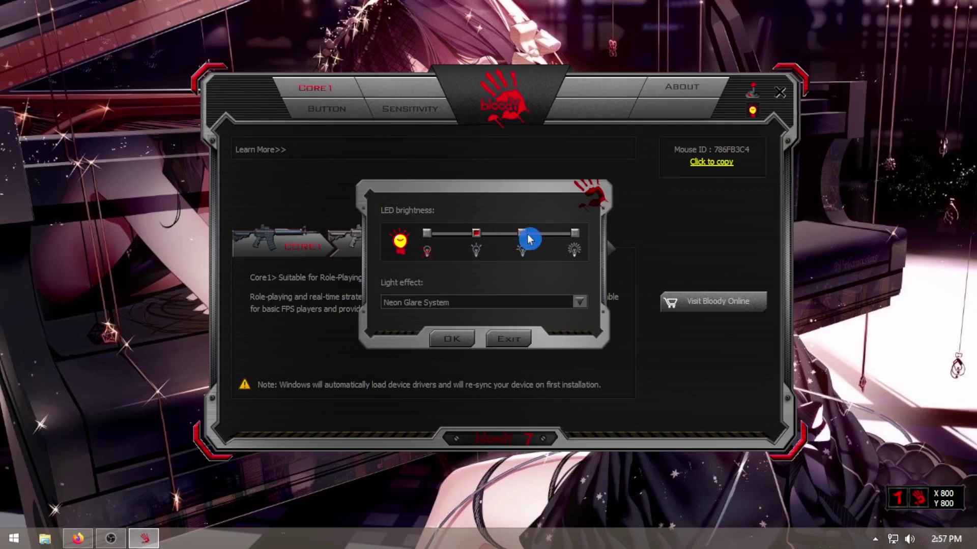
left_click(523, 235)
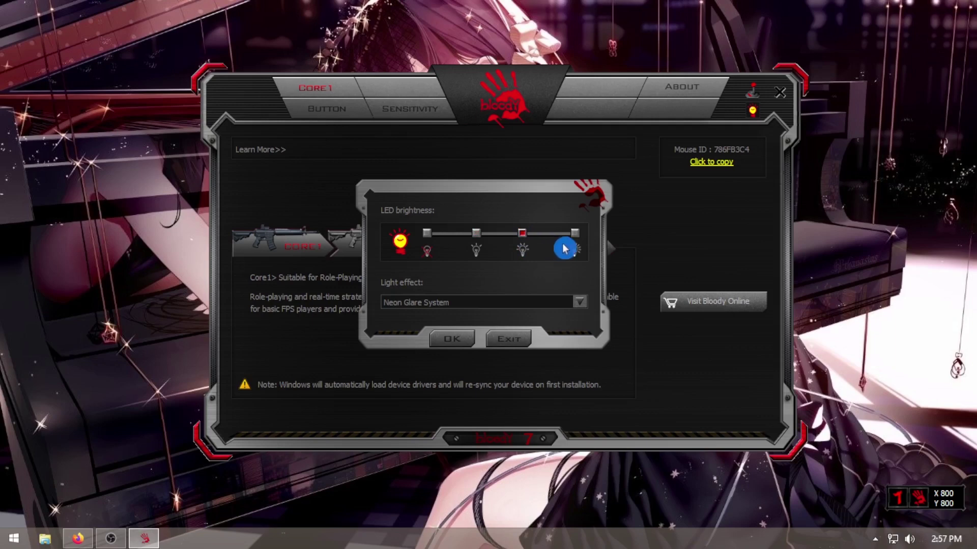
left_click(577, 235)
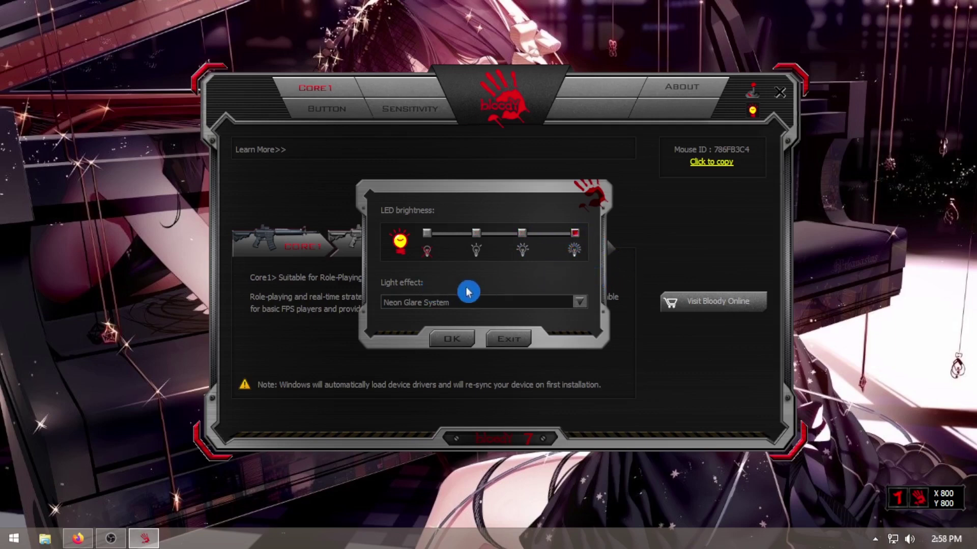
Try the Lights Off, Neon Glare System, Constant Light and Breathing light effects in turn.
left_click(456, 303)
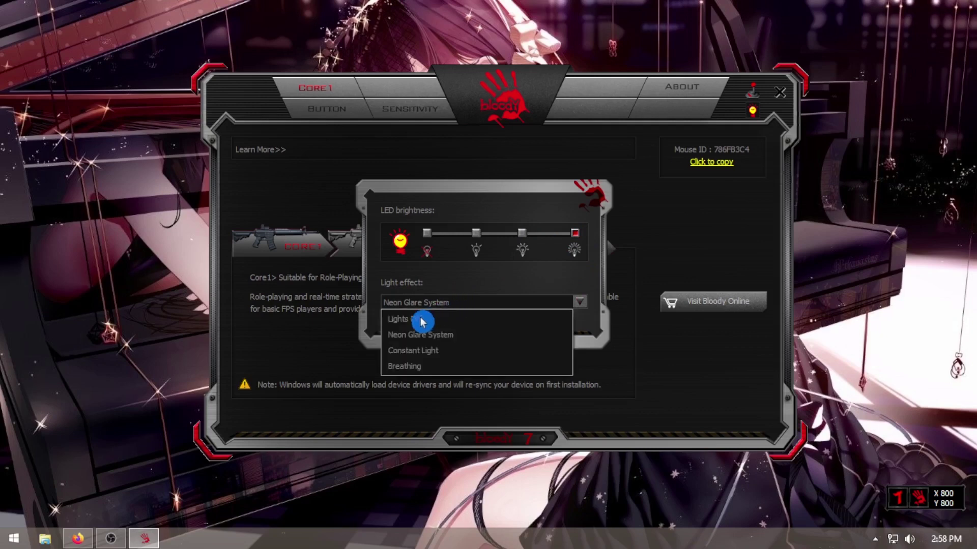
left_click(419, 319)
left_click(454, 303)
left_click(430, 332)
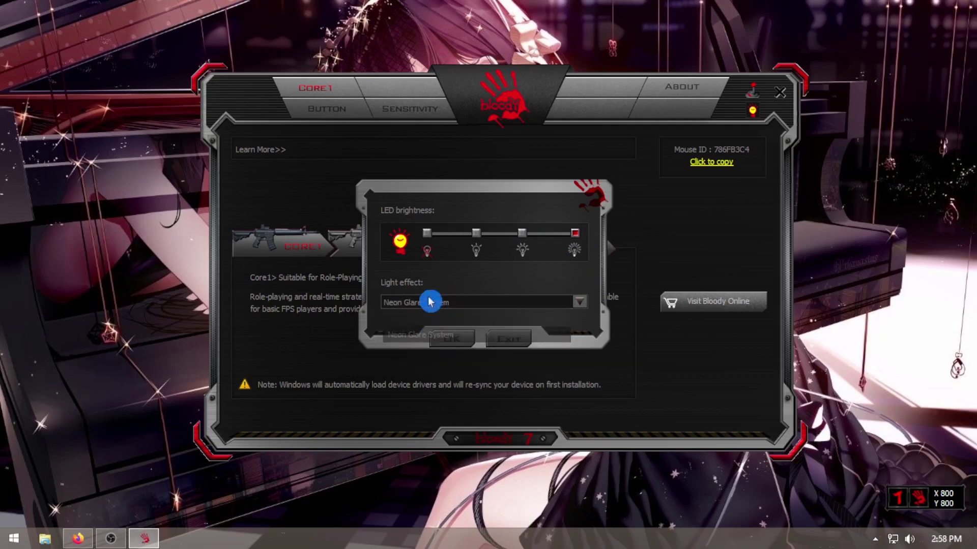
left_click(446, 303)
left_click(425, 351)
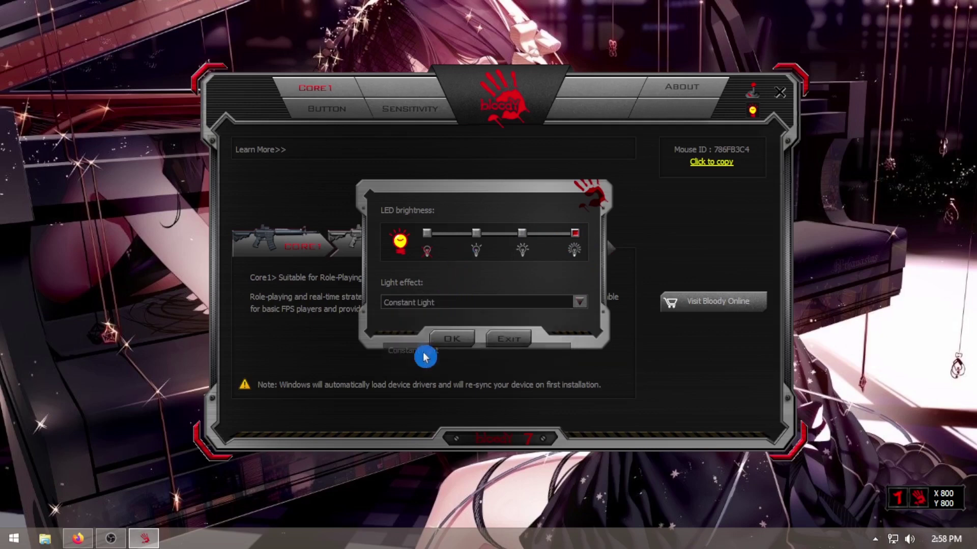
left_click(435, 304)
left_click(418, 366)
Set the light effect to Neon Glare System and confirm the lighting settings.
left_click(432, 303)
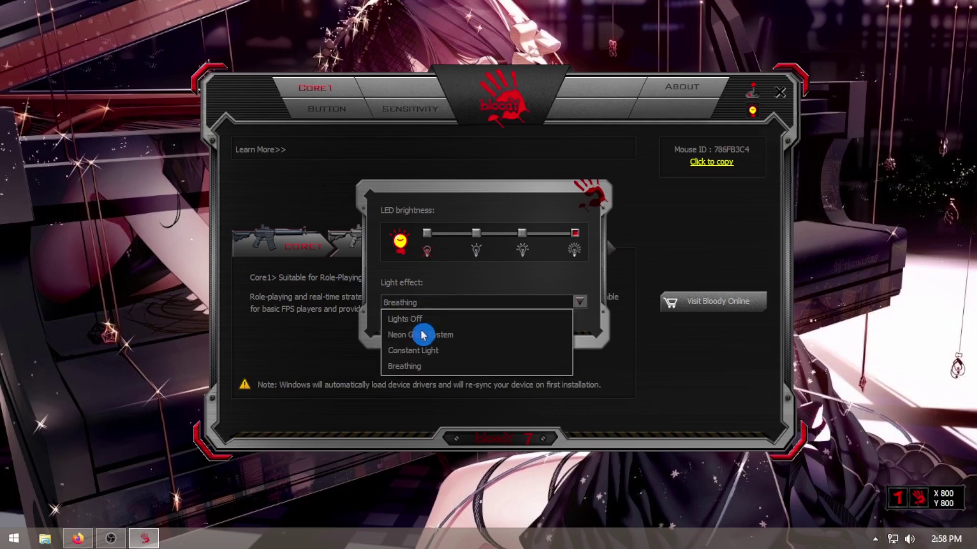
left_click(422, 335)
left_click(453, 341)
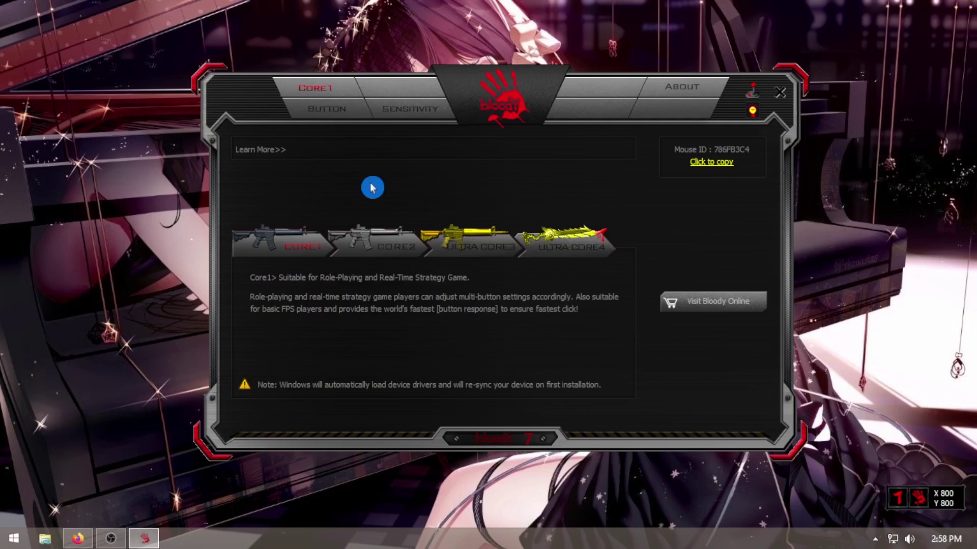
Open the button assignment settings and view the available profiles, keeping Standard selected.
left_click(325, 108)
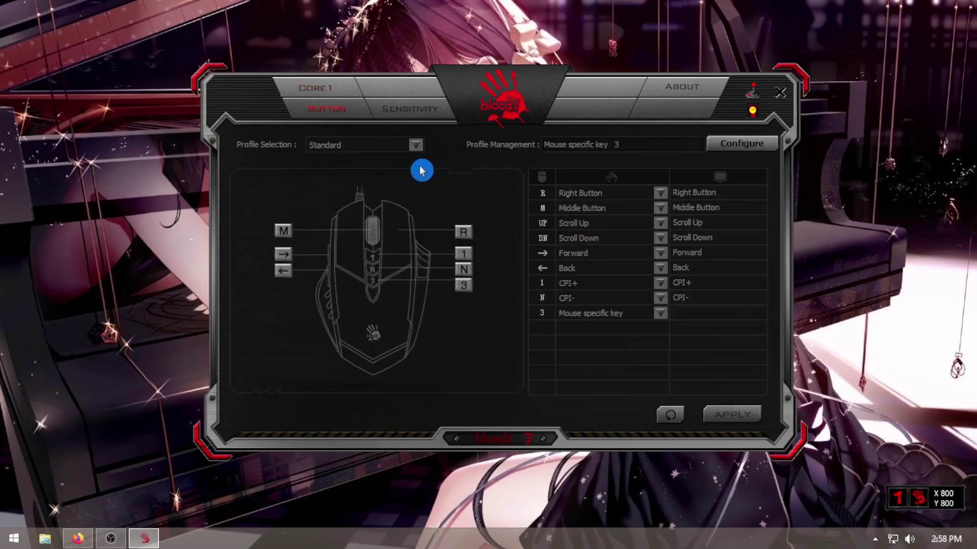
left_click(416, 146)
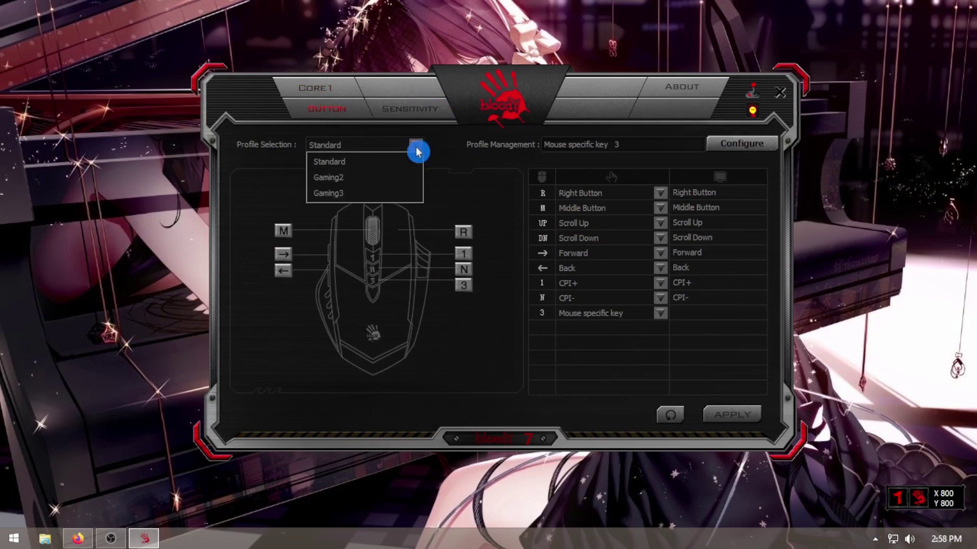
left_click(496, 188)
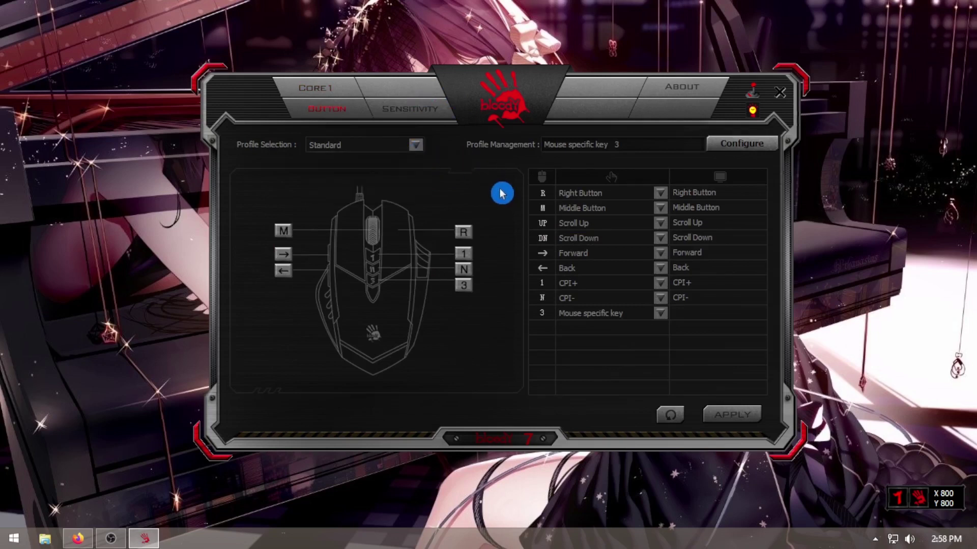
Open the profile management configuration and review the apply names of profiles M1, M2 and M3.
left_click(736, 149)
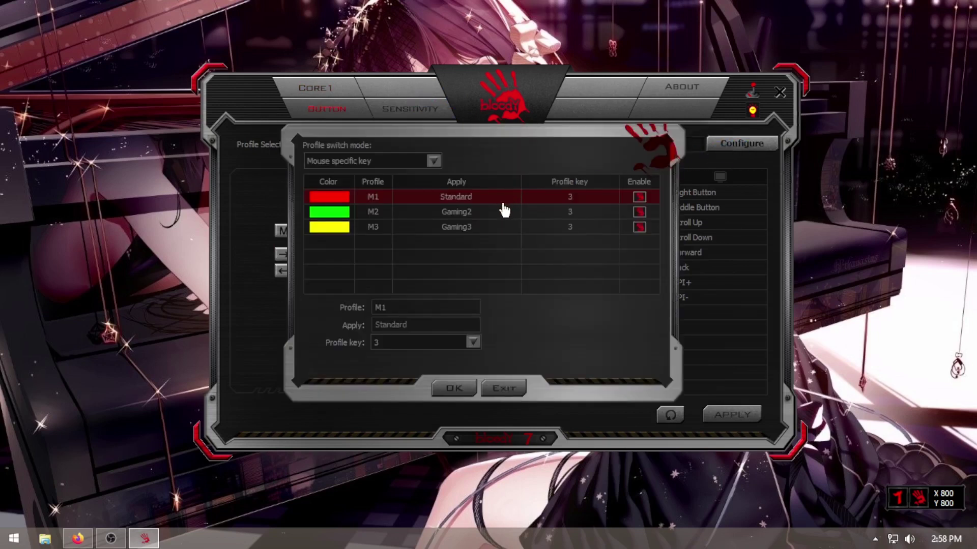
left_click(447, 266)
left_click(472, 214)
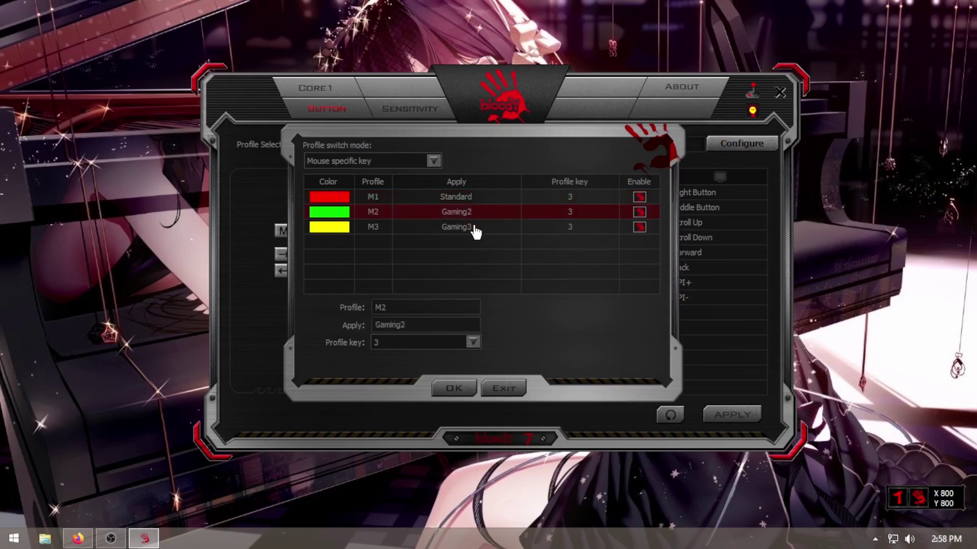
left_click(474, 228)
left_click(356, 327)
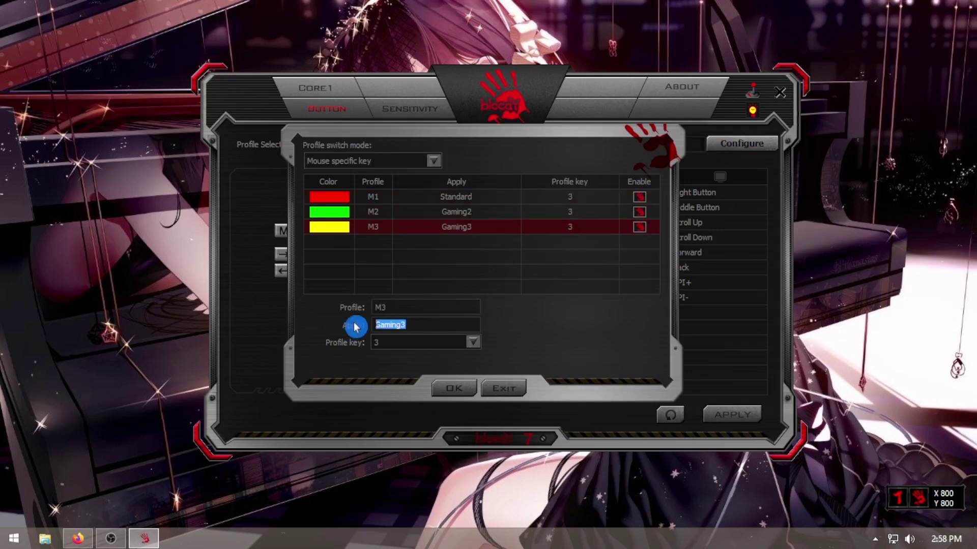
left_click(471, 211)
left_click(474, 200)
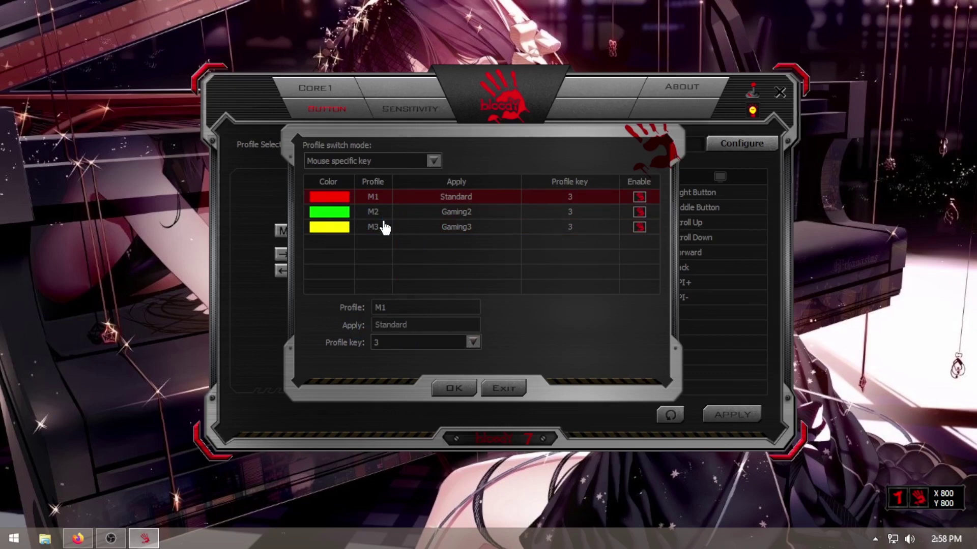
Review the colors assigned to profiles M1 and M2 and exit the profile configuration without saving.
left_click(362, 298)
left_click(351, 288)
left_click(334, 199)
left_click(340, 217)
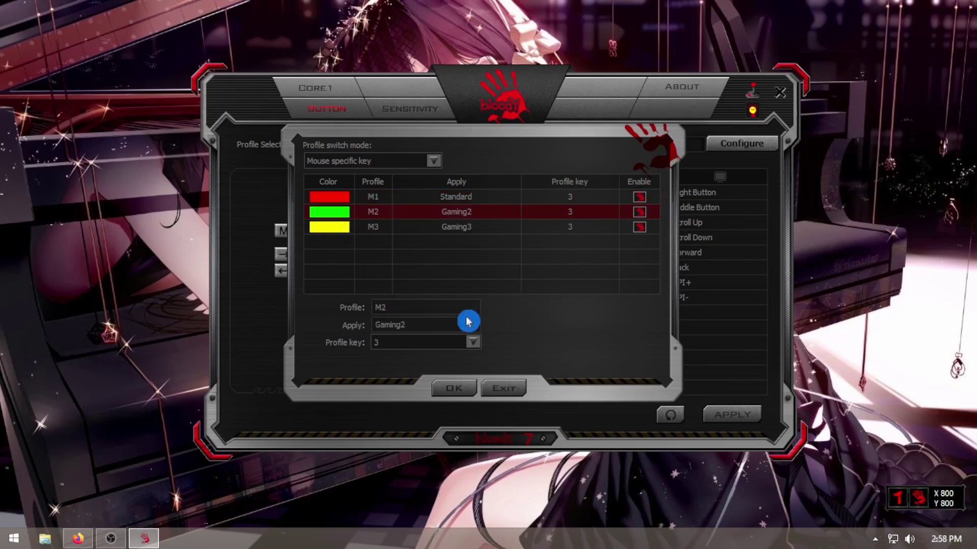
left_click(504, 388)
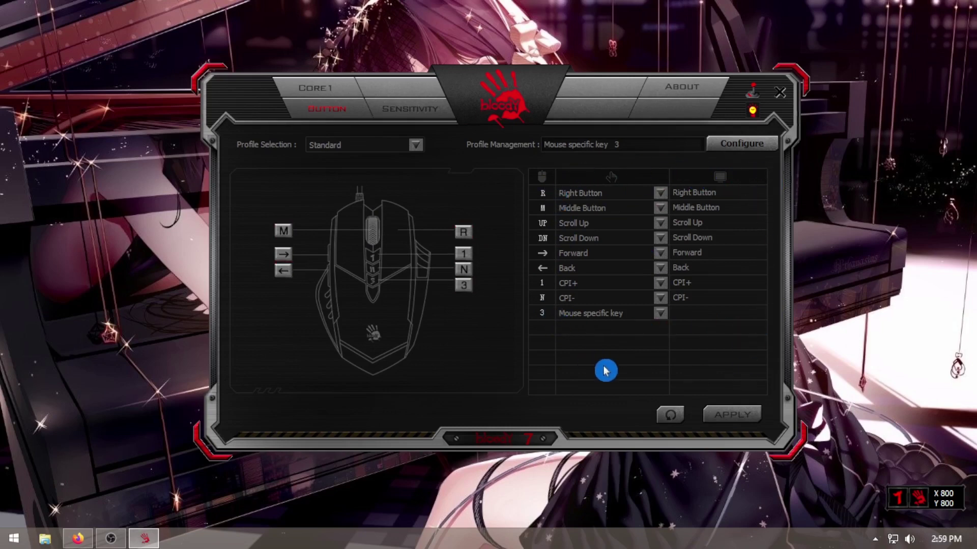
Open the sensitivity settings, switch the active CPI to 3200, and return it to 800.
left_click(426, 120)
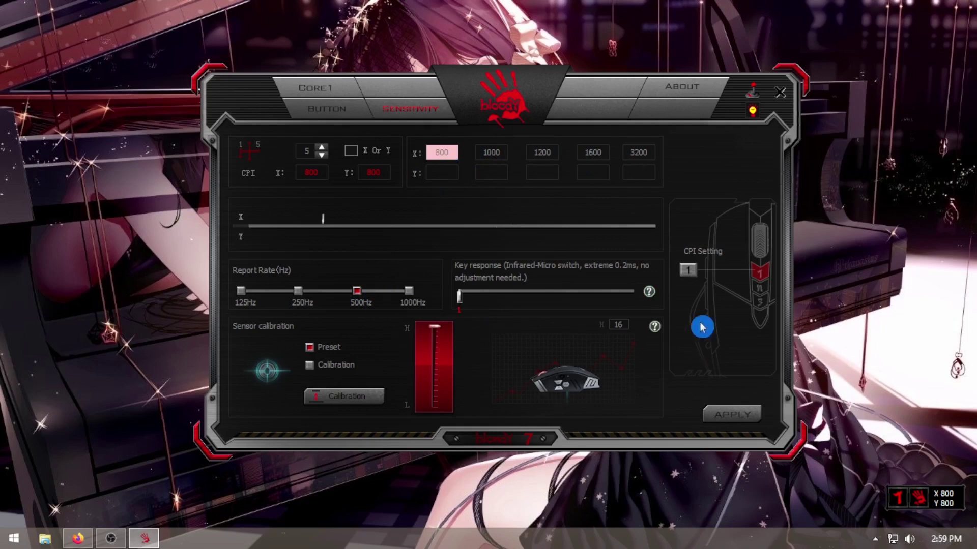
left_click(642, 155)
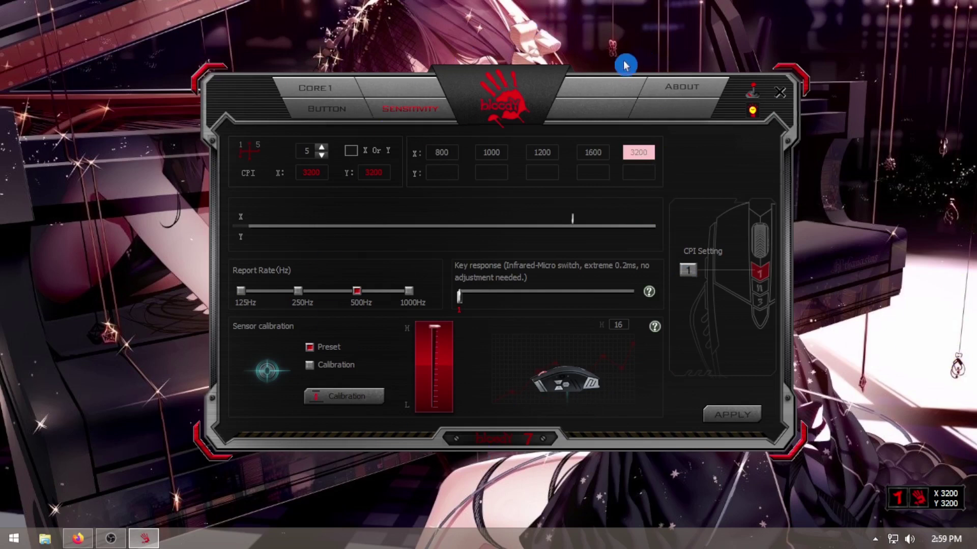
left_click(443, 155)
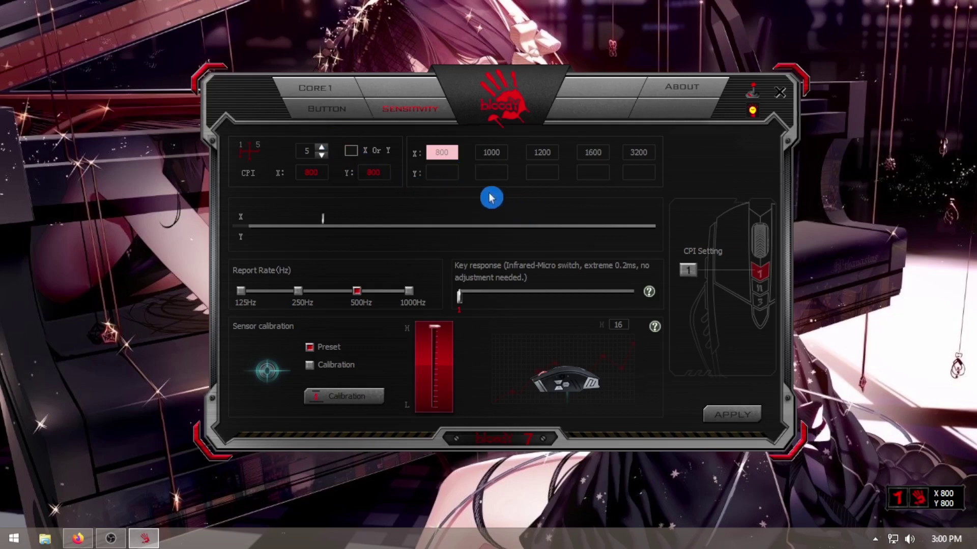
Cycle the CPI up through the preset levels to 3200 and back down to 800.
left_click(767, 278)
left_click(767, 278)
left_click(767, 277)
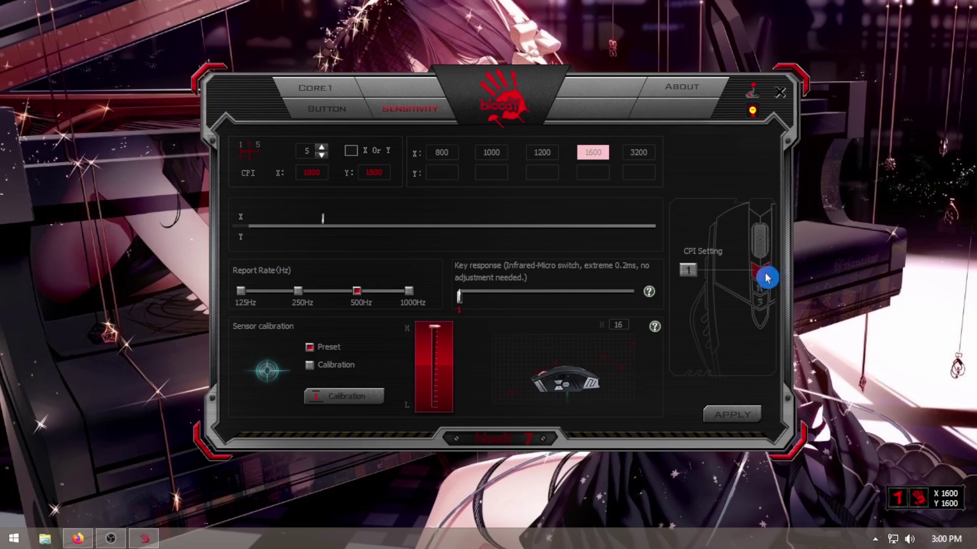
left_click(767, 278)
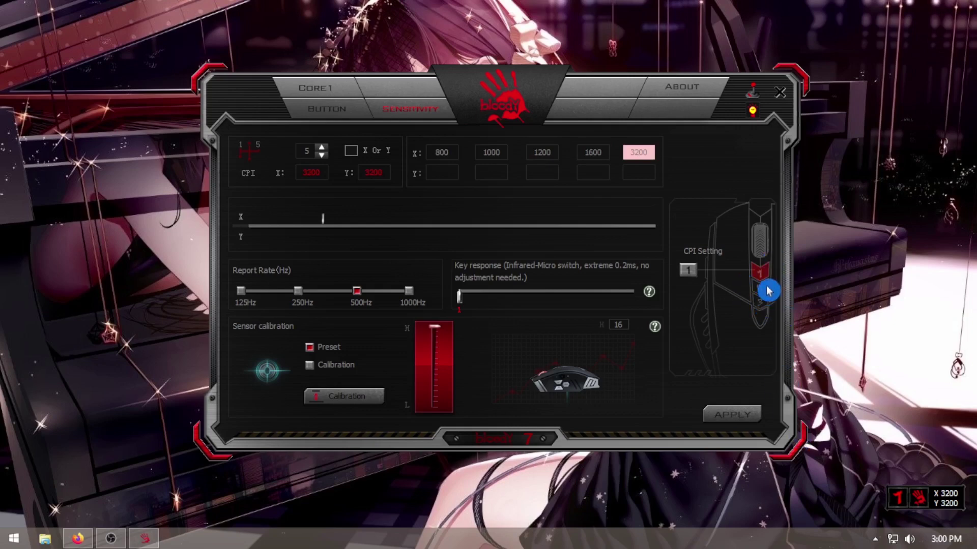
left_click(760, 289)
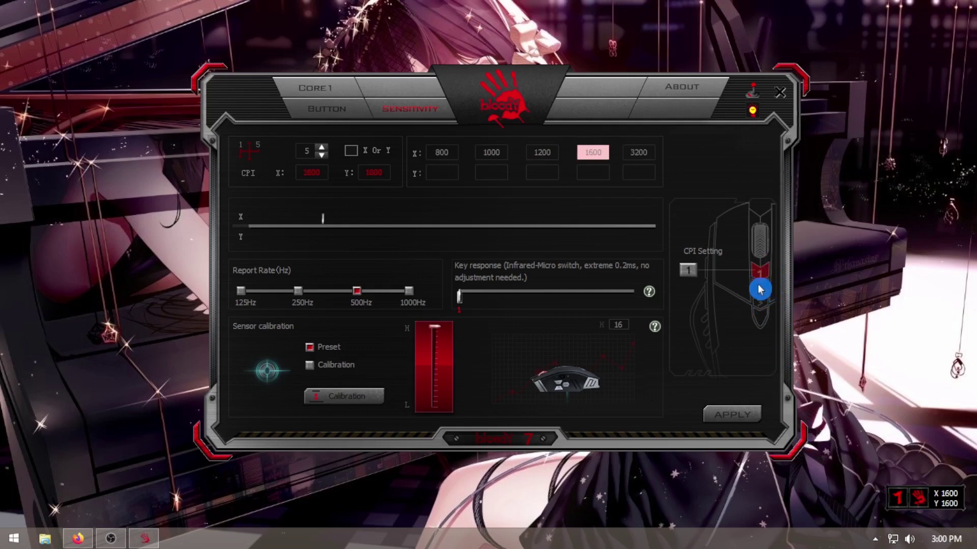
left_click(759, 290)
left_click(760, 290)
left_click(760, 290)
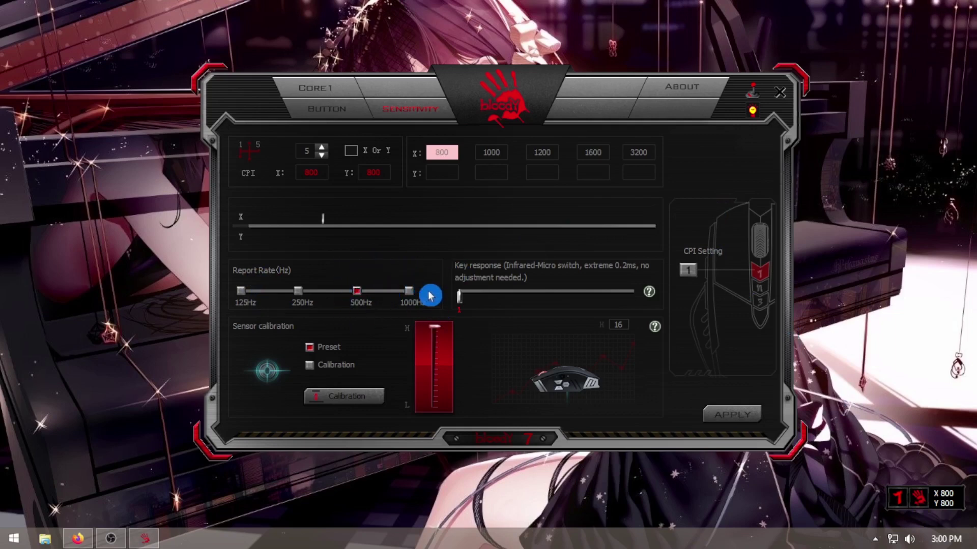
left_click(409, 292)
left_click(467, 308)
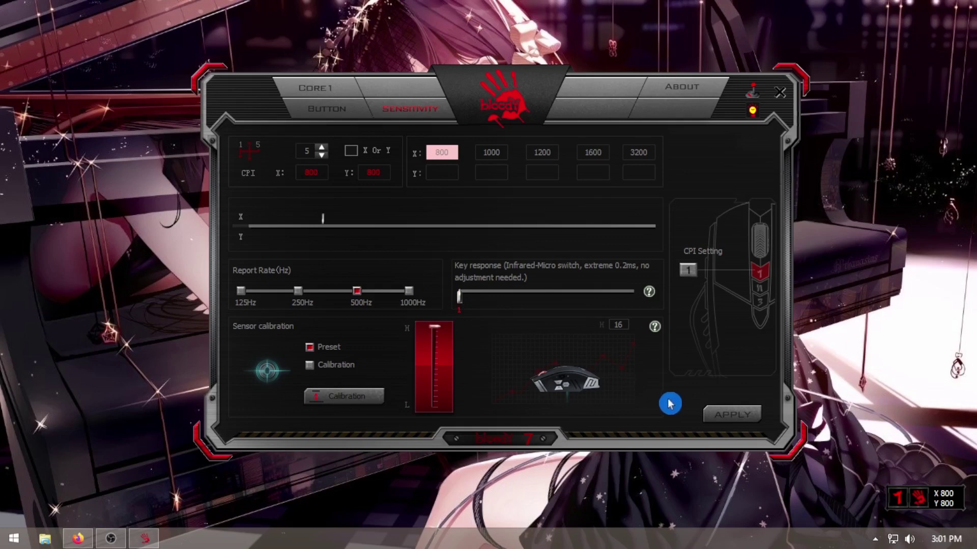
Enable separate X and Y sensitivity, raise the first CPI level's X value to 2000, and turn the separation off.
left_click(351, 152)
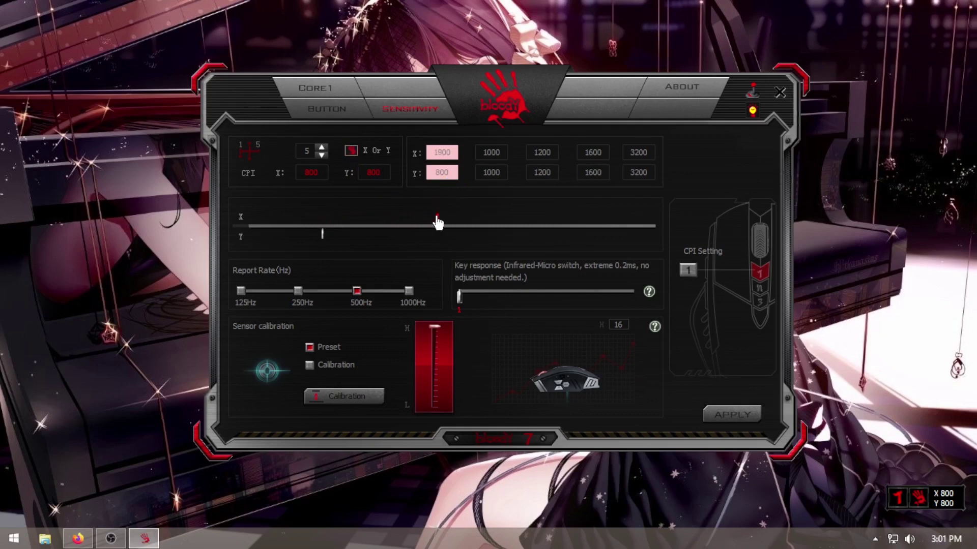
left_click(447, 222)
left_click(350, 151)
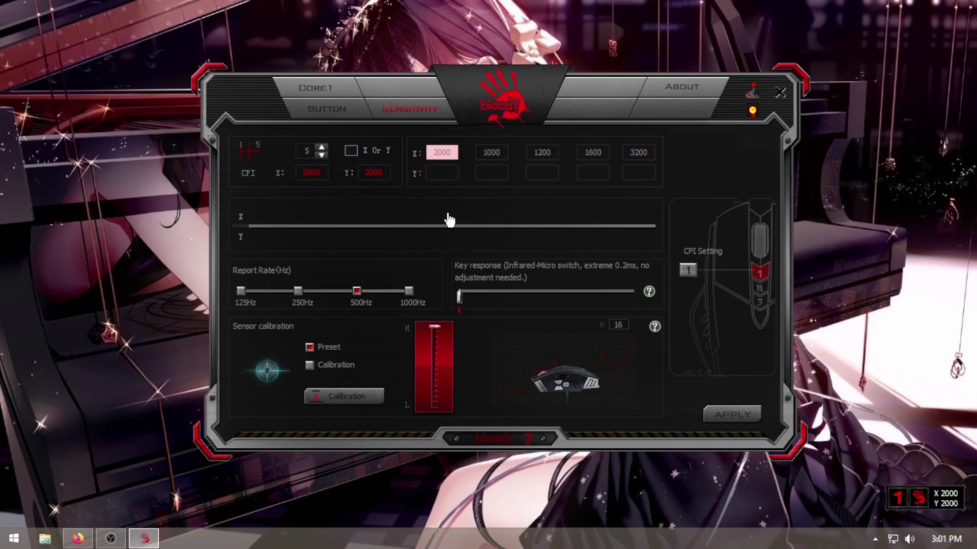
Set the first CPI level to 800 and apply the sensitivity settings to the mouse memory.
left_click_drag(359, 228, 323, 226)
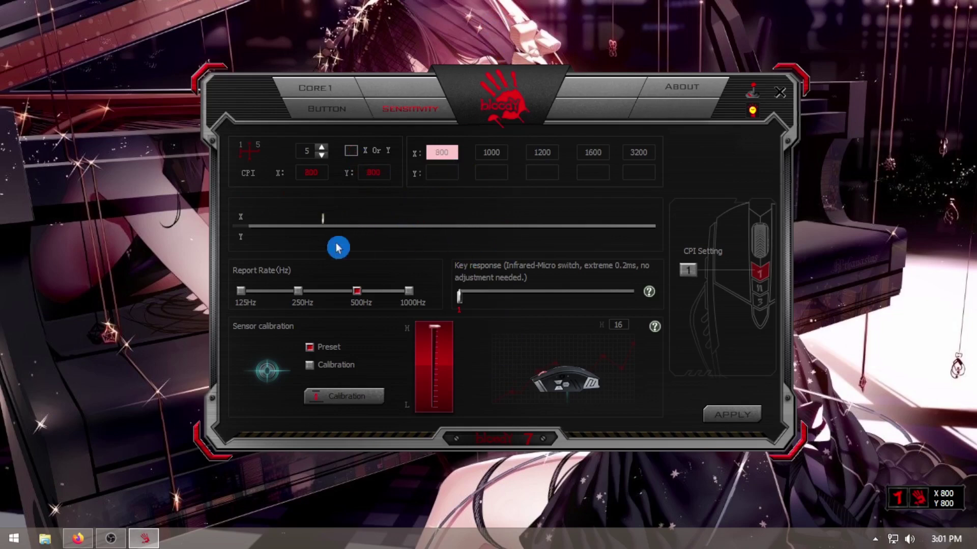
left_click(733, 415)
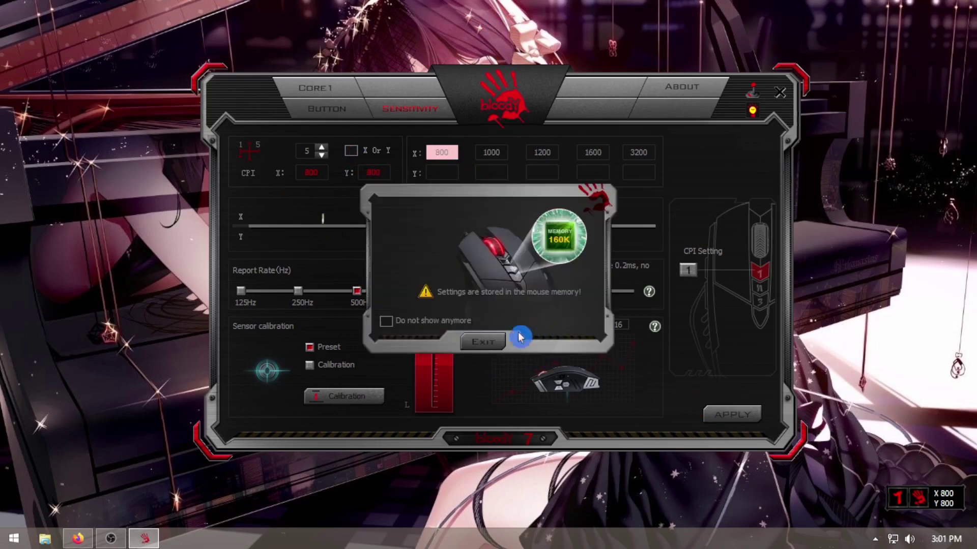
left_click(520, 336)
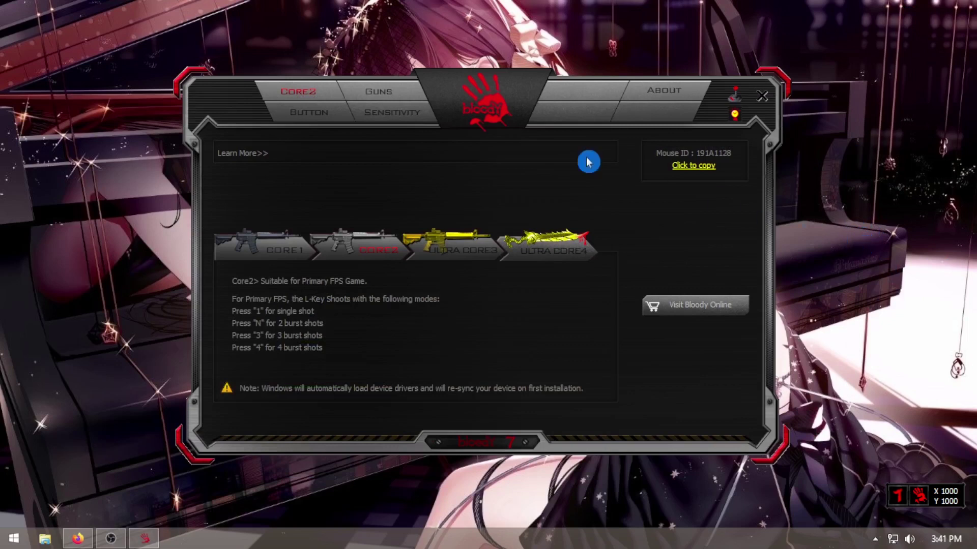
Open the gun settings for the Core2 mode.
left_click(379, 93)
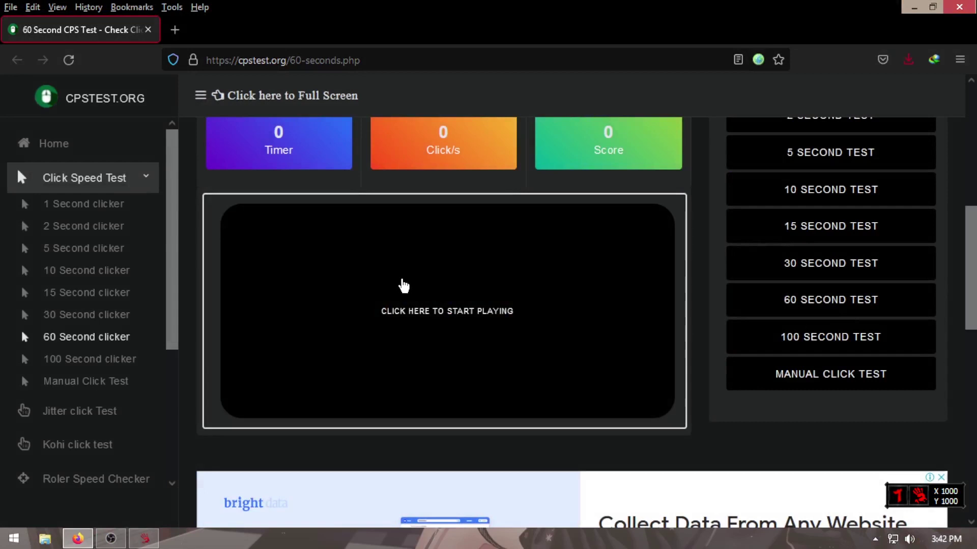
Start the 60-second click speed test and try single-shot mode (1) in the test area.
left_click(415, 289)
left_click(343, 315)
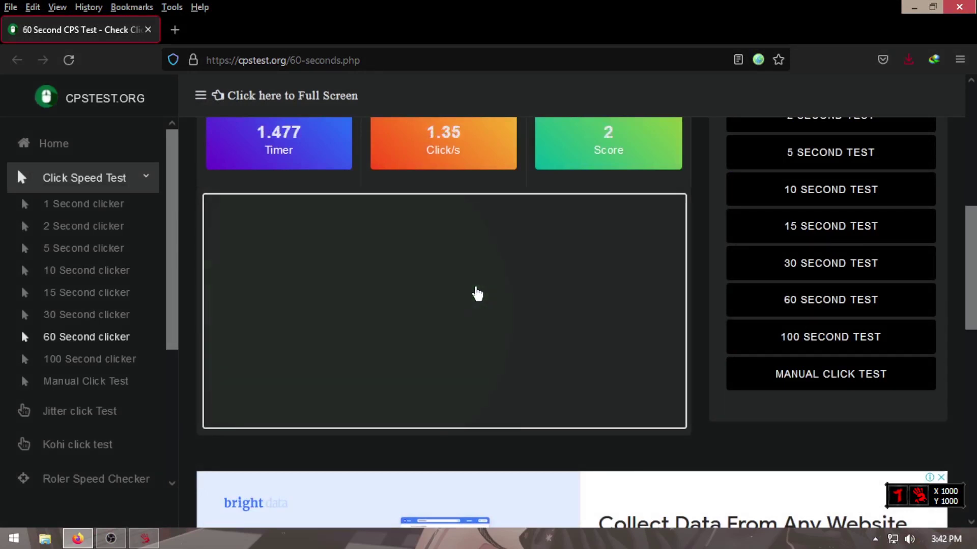
left_click(478, 294)
left_click(612, 277)
left_click(364, 290)
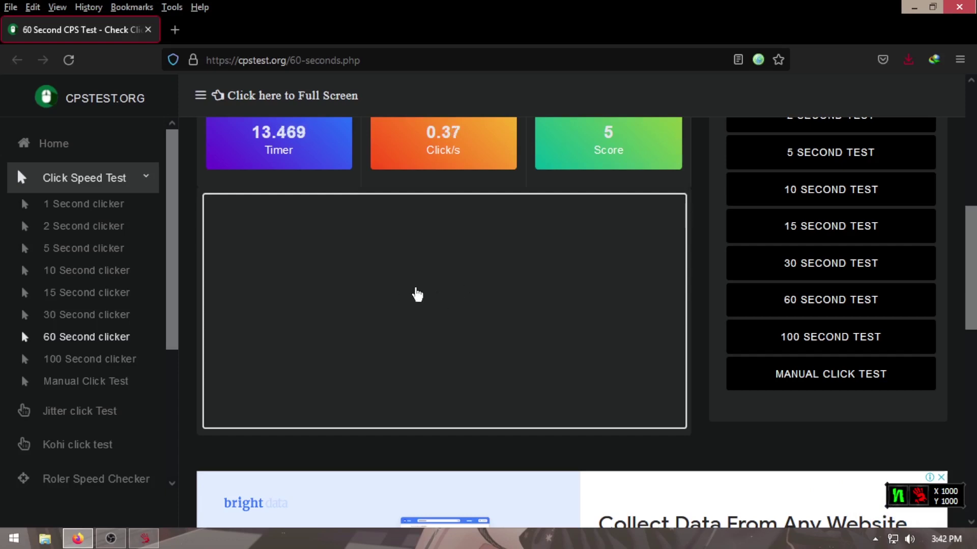
Try the 2-burst mode (N) at several spots in the click speed test area.
left_click(390, 299)
left_click(336, 307)
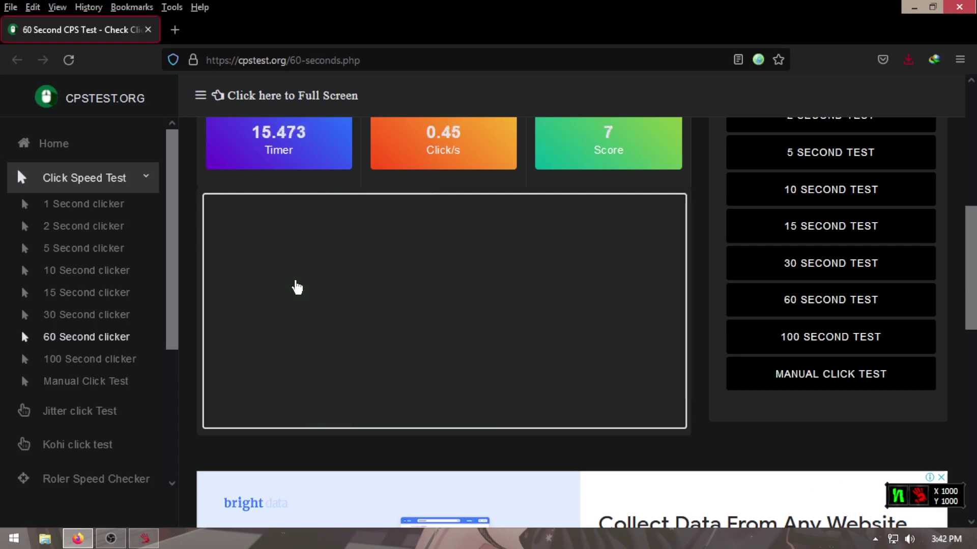
left_click(292, 293)
left_click(565, 272)
left_click(539, 292)
left_click(334, 319)
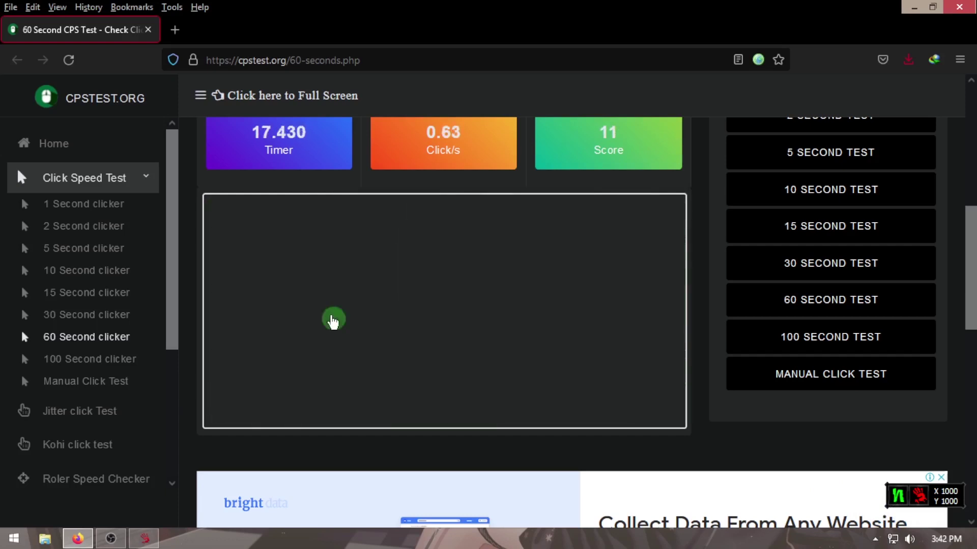
left_click(505, 260)
left_click(512, 257)
left_click(581, 277)
left_click(625, 333)
left_click(620, 328)
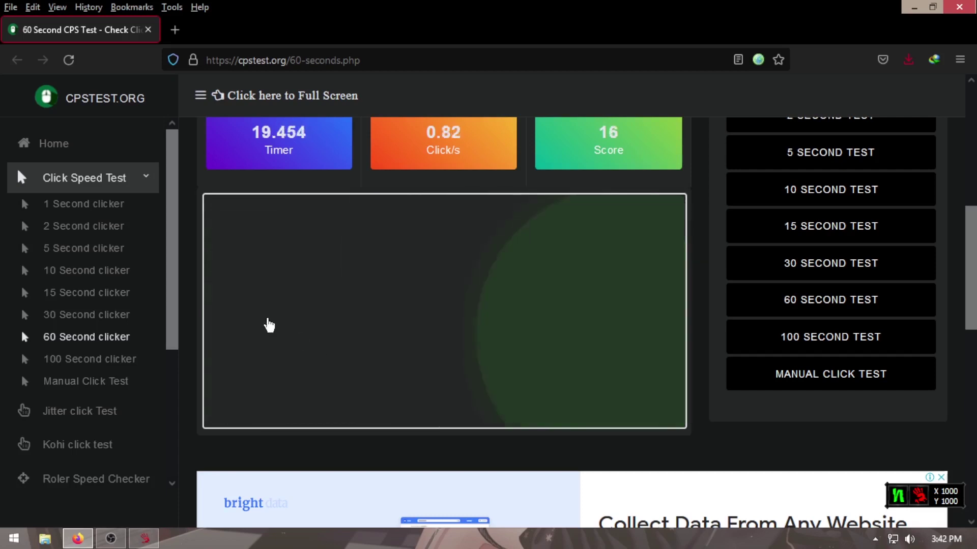
left_click(265, 319)
left_click(287, 317)
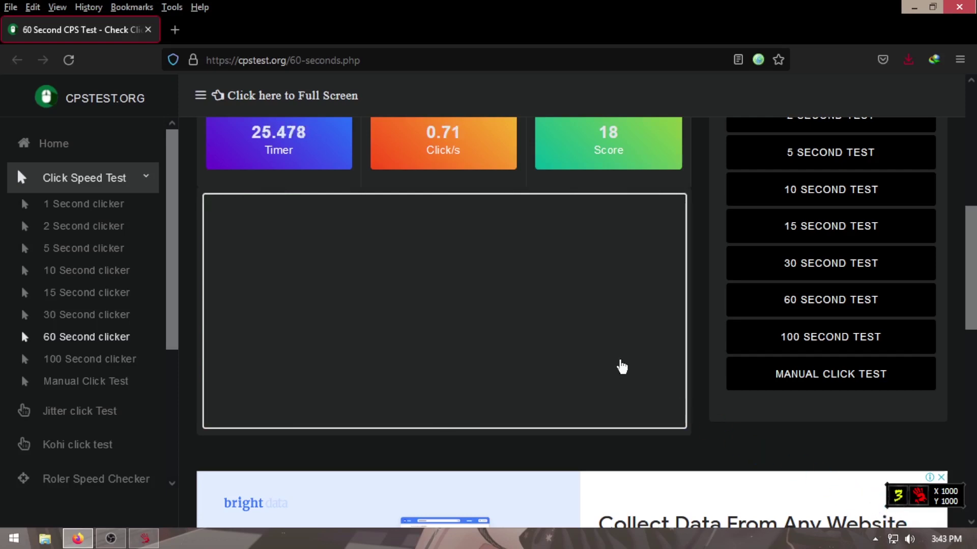
Try the 3-burst mode (3) with repeated shots across the click speed test area.
left_click(297, 265)
left_click(305, 274)
left_click(315, 280)
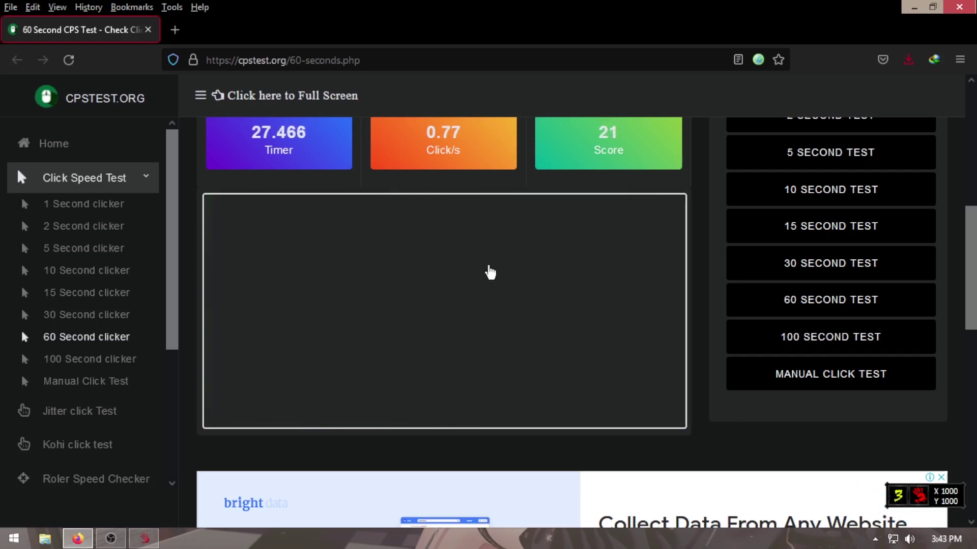
left_click(501, 272)
left_click(509, 280)
left_click(514, 283)
left_click(635, 280)
left_click(636, 280)
left_click(636, 279)
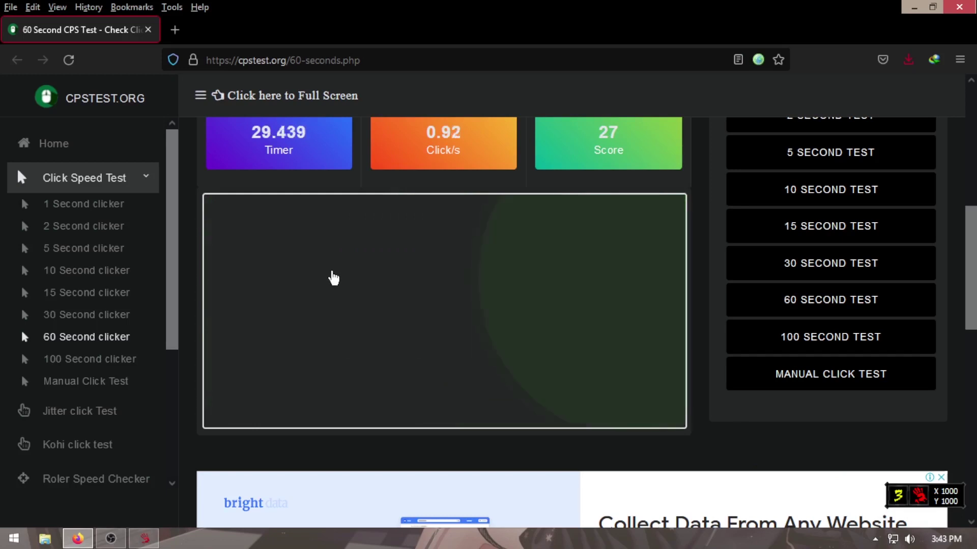
left_click(316, 276)
left_click(314, 276)
left_click(313, 278)
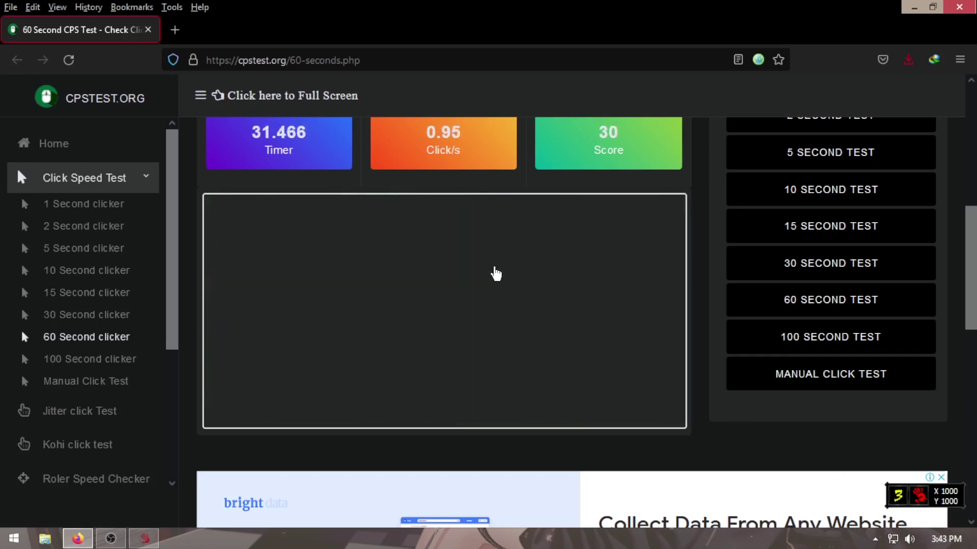
left_click(501, 275)
left_click(503, 274)
left_click(503, 274)
left_click(621, 248)
left_click(623, 248)
left_click(624, 247)
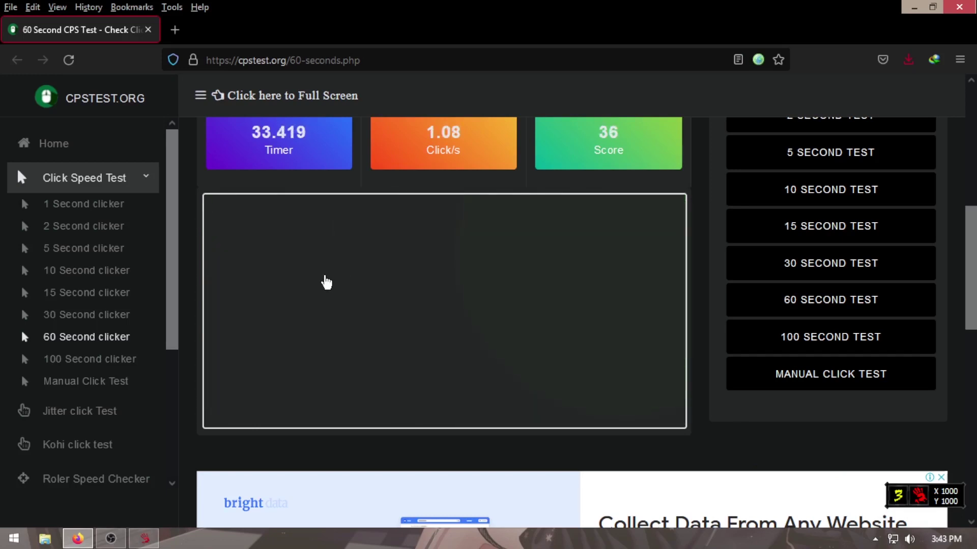
triple_click(326, 283)
left_click(497, 331)
double_click(447, 316)
triple_click(649, 238)
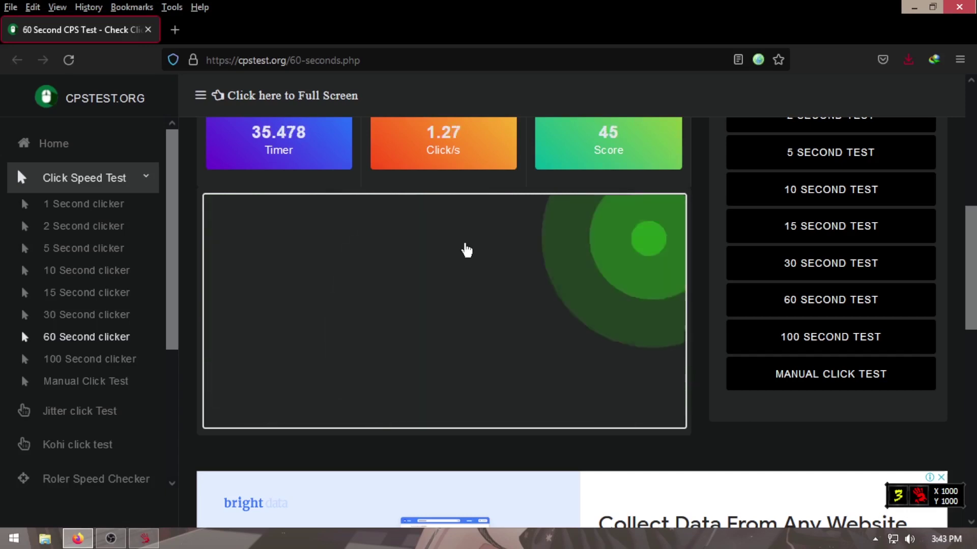
left_click(333, 255)
double_click(305, 284)
triple_click(280, 333)
double_click(546, 315)
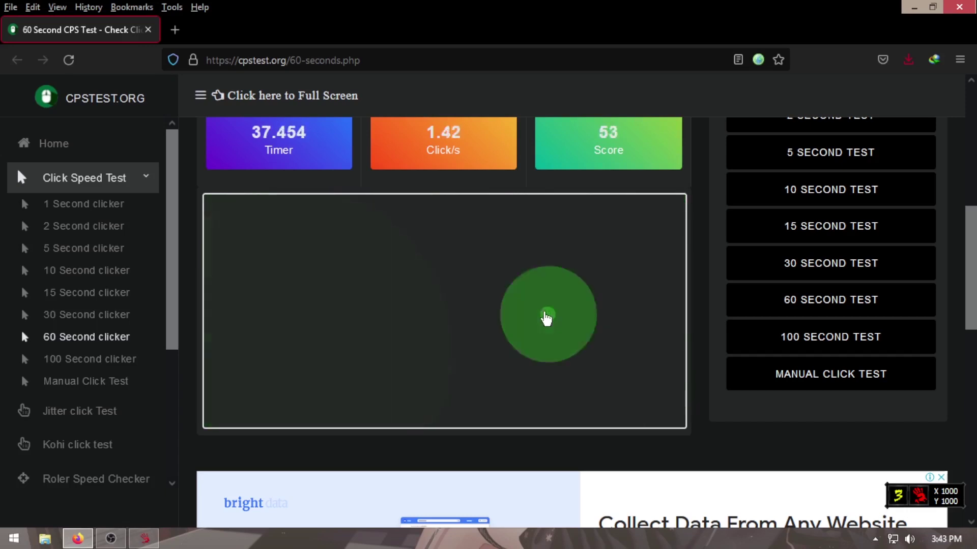
left_click(546, 318)
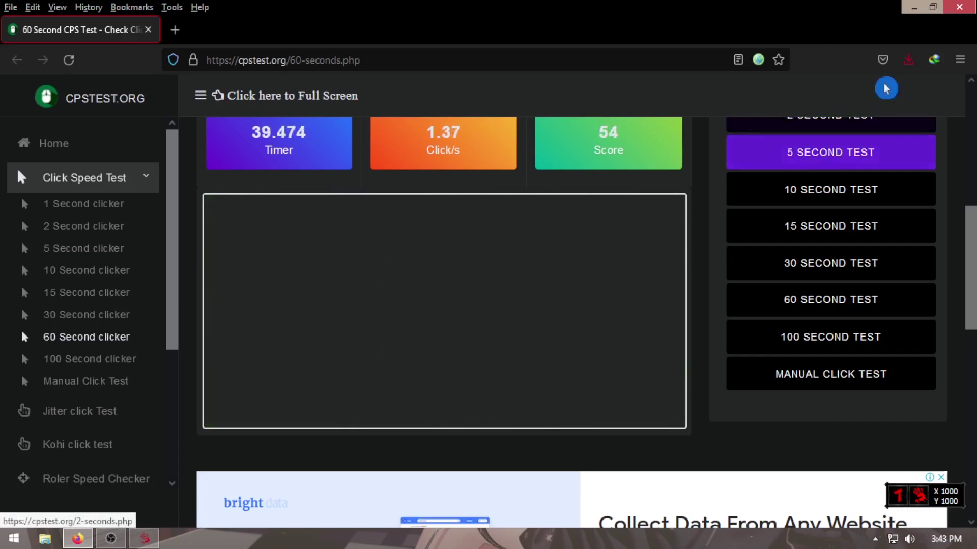
Switch back to Bloody 7, set Sniper Rifle 1 to 200 CPI, apply it and check the rifle choices.
left_click(913, 7)
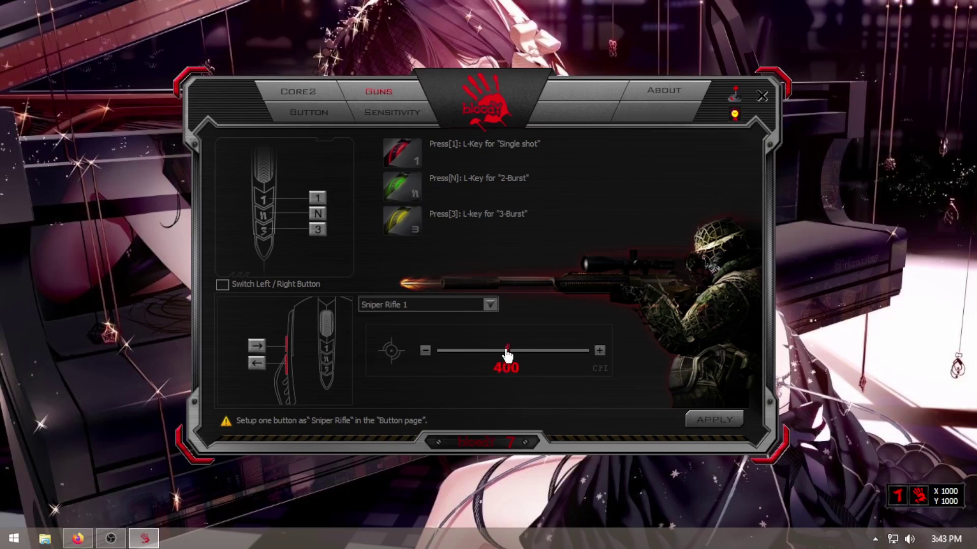
left_click_drag(508, 354, 480, 355)
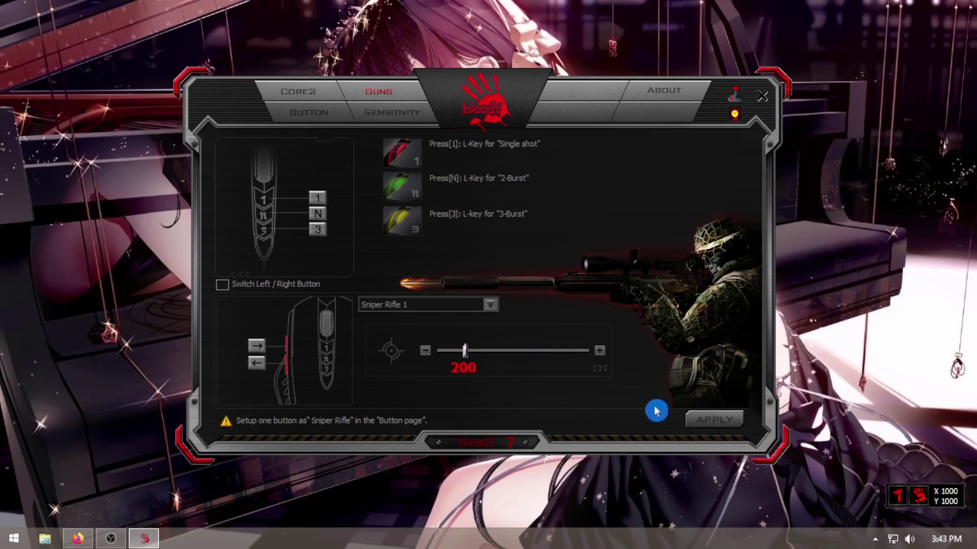
left_click(714, 420)
left_click(483, 337)
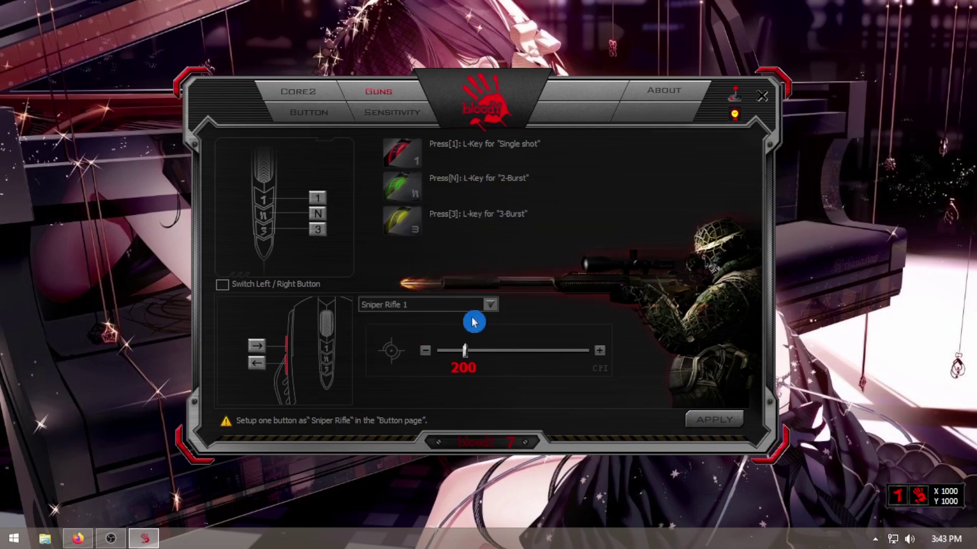
left_click(489, 304)
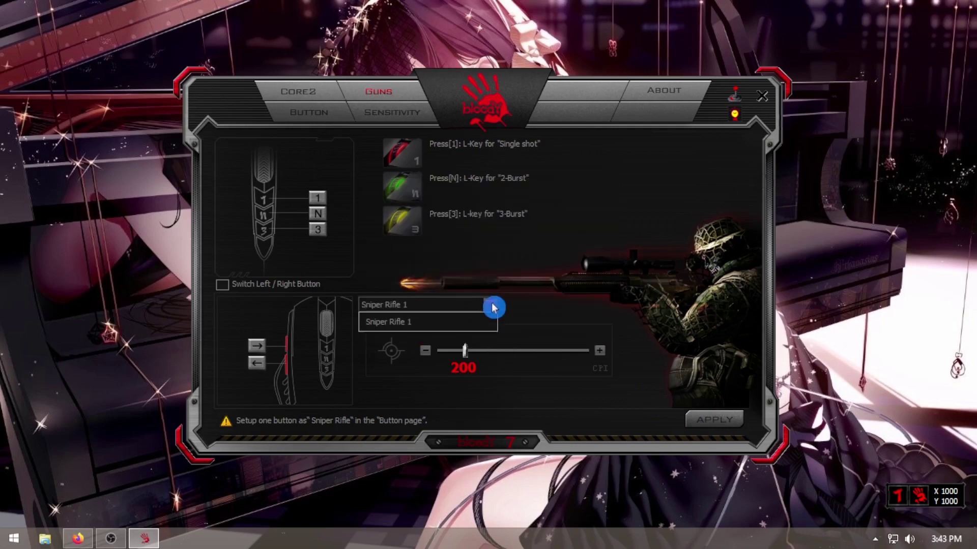
left_click(545, 319)
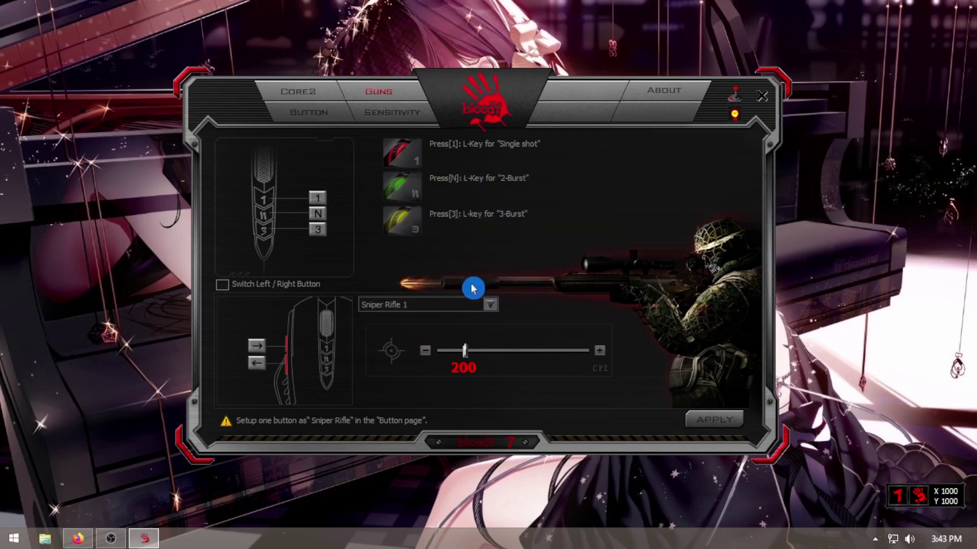
Open the button settings and view the available profiles, keeping Standard selected.
left_click(315, 118)
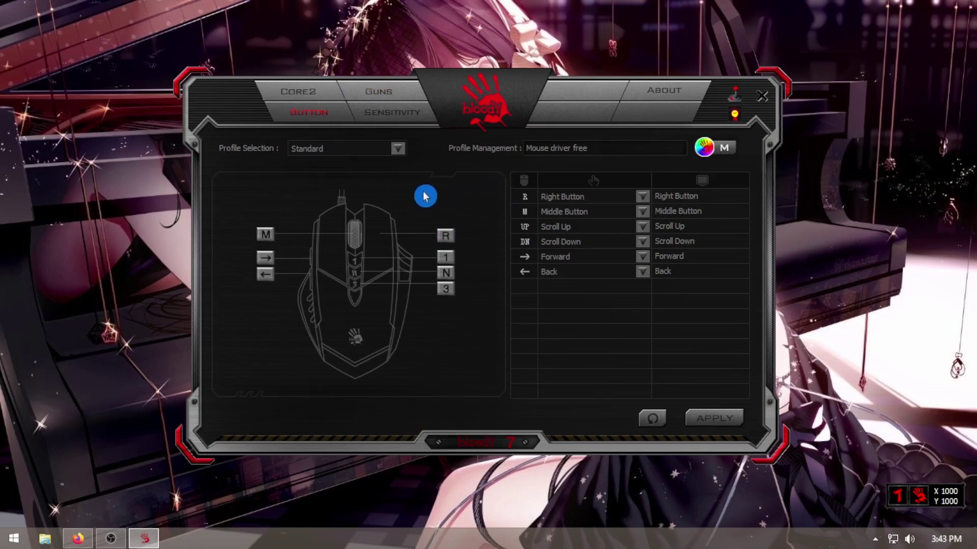
left_click(397, 151)
left_click(481, 196)
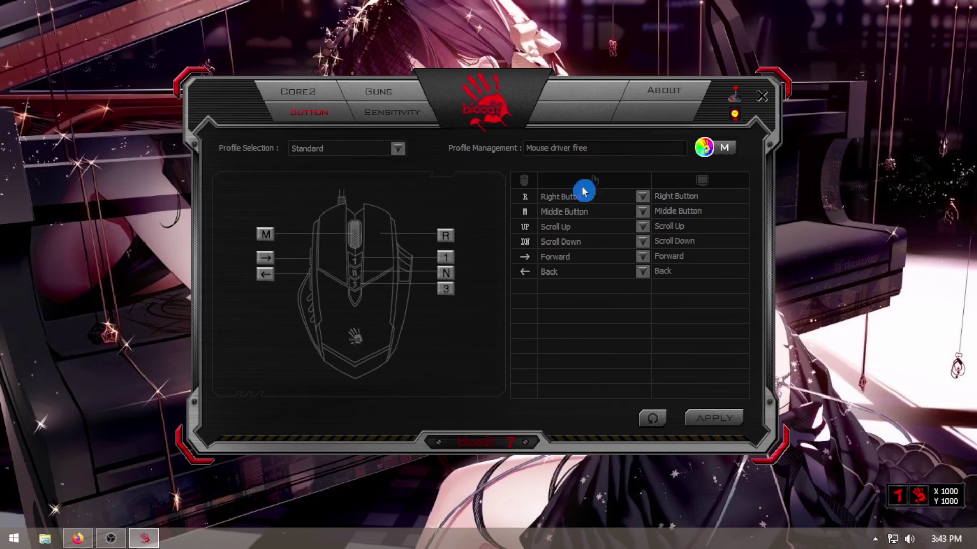
Examine the profile management table with its colors and the M2 and M3 entries, and leave it without saving.
left_click(723, 148)
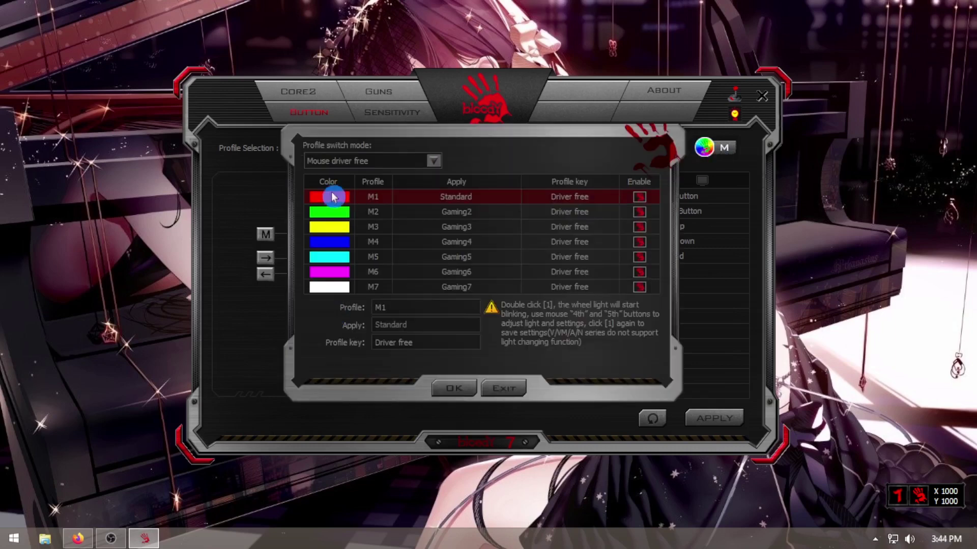
left_click(466, 216)
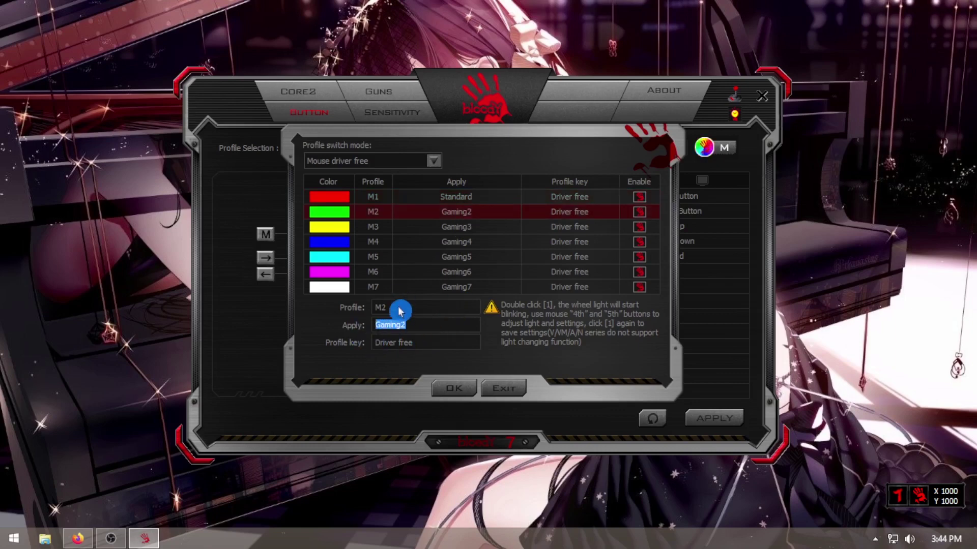
left_click(459, 227)
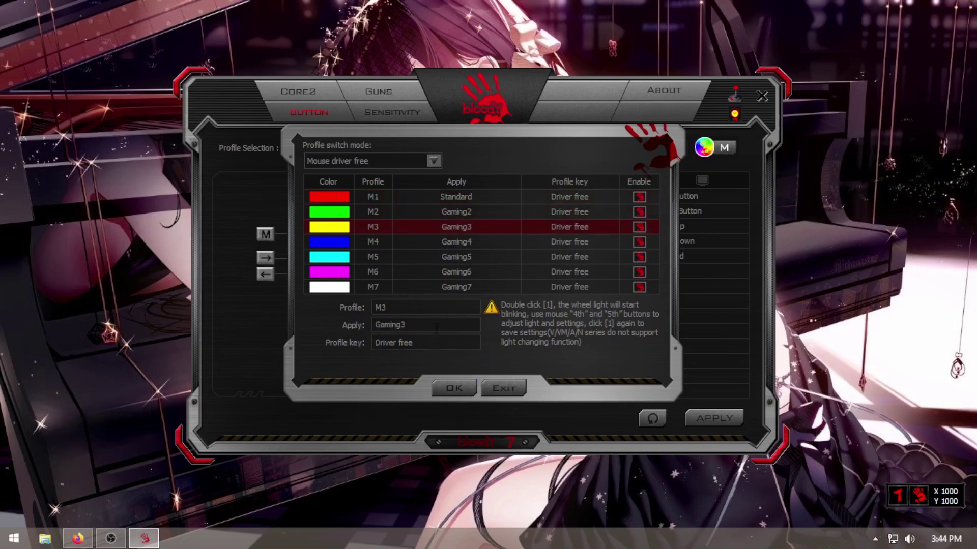
left_click(505, 389)
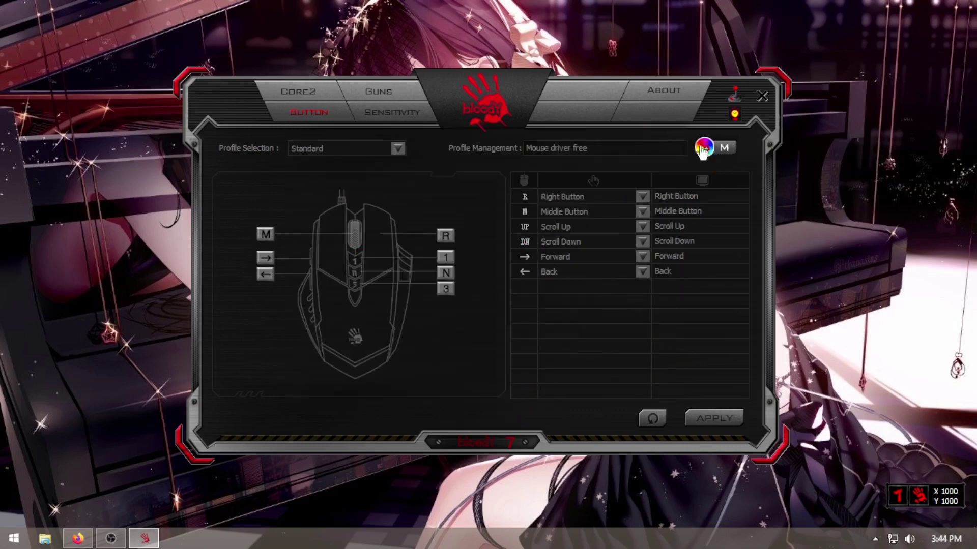
left_click(702, 148)
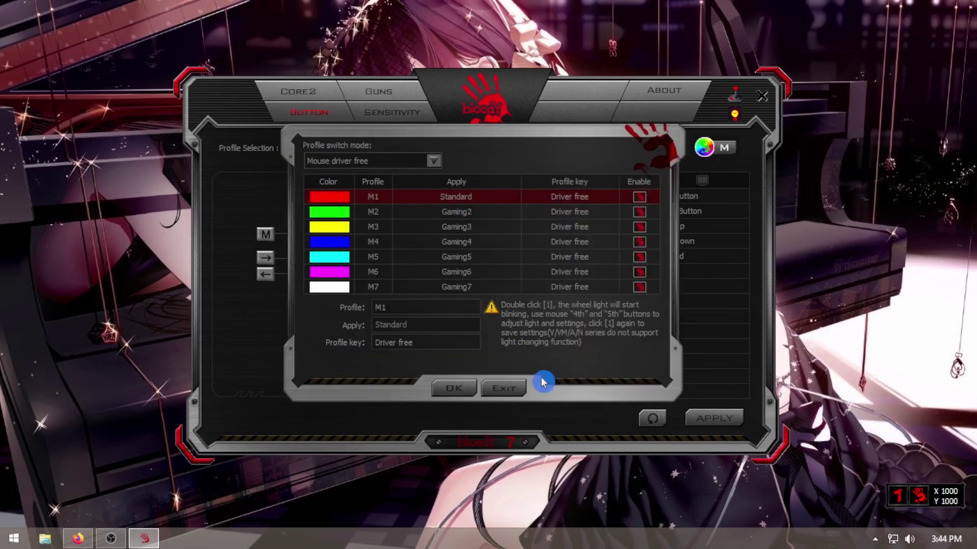
left_click(511, 391)
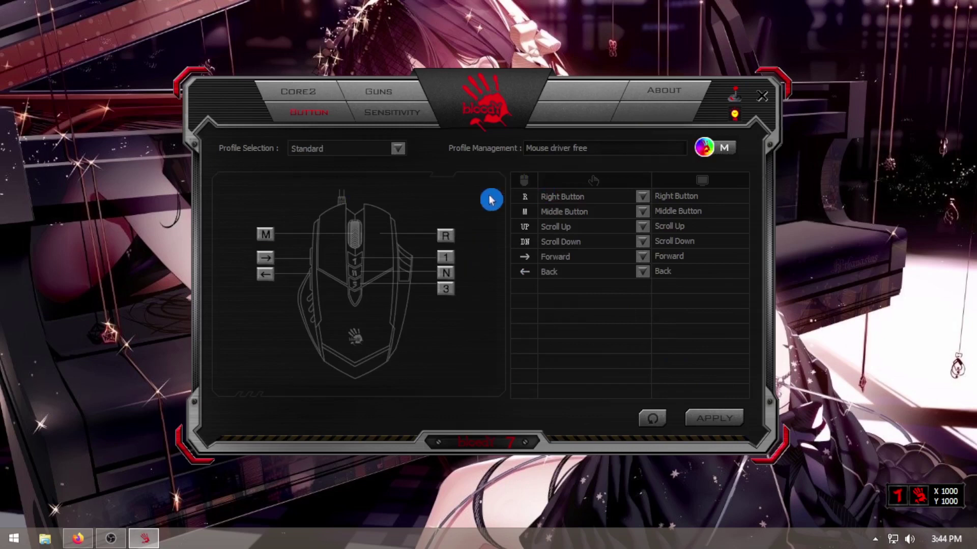
Assign Sniper Rifle 1 to the Forward button in the Gaming2 profile and save it to the mouse memory.
left_click(360, 151)
left_click(316, 188)
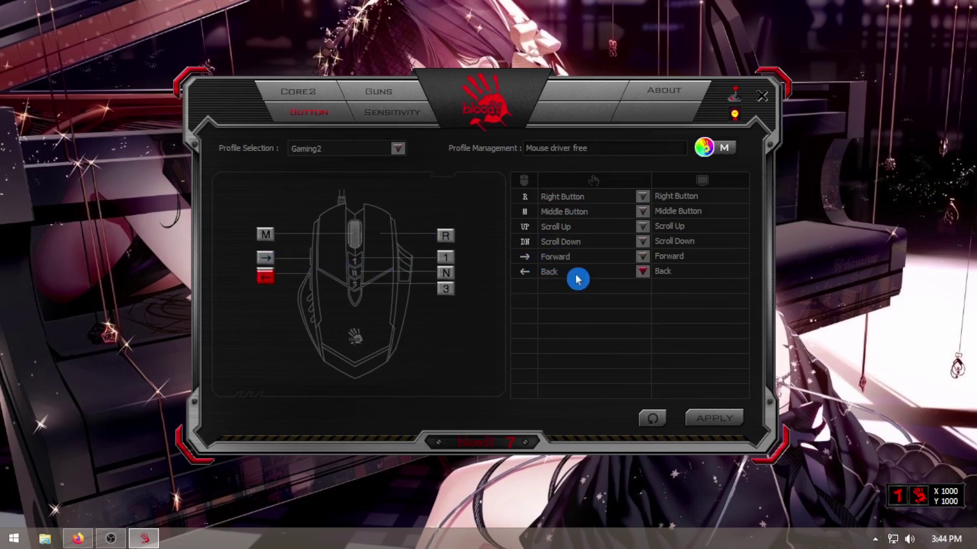
left_click(644, 259)
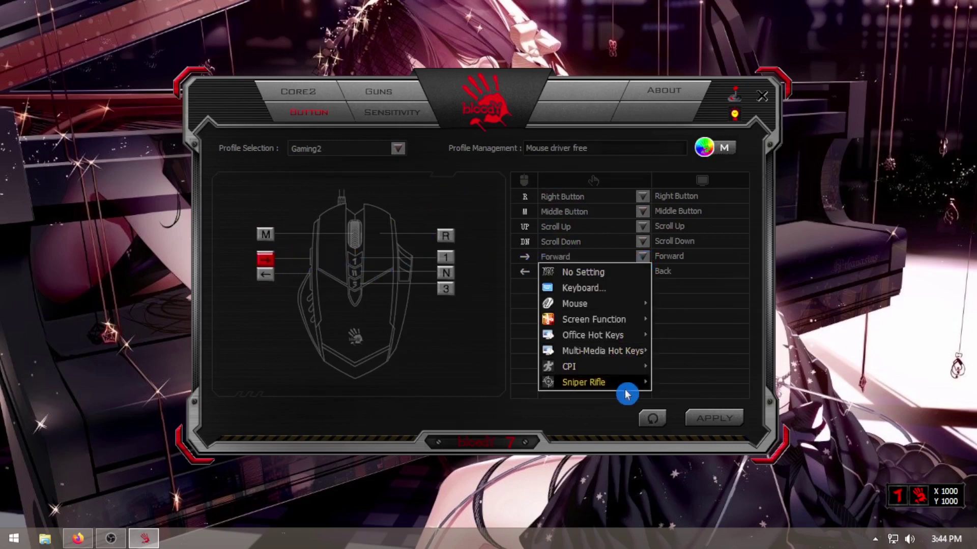
mouse_move(641, 383)
left_click(695, 384)
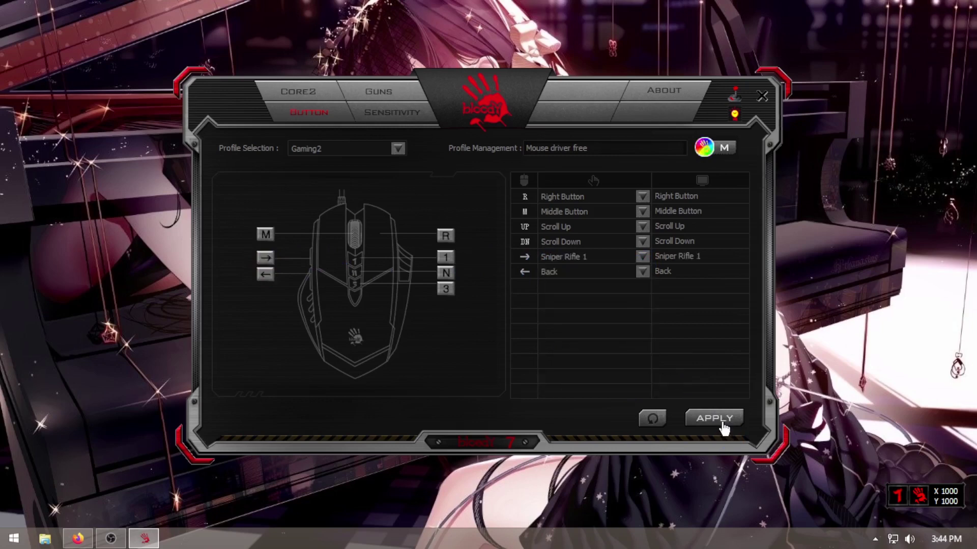
left_click(723, 420)
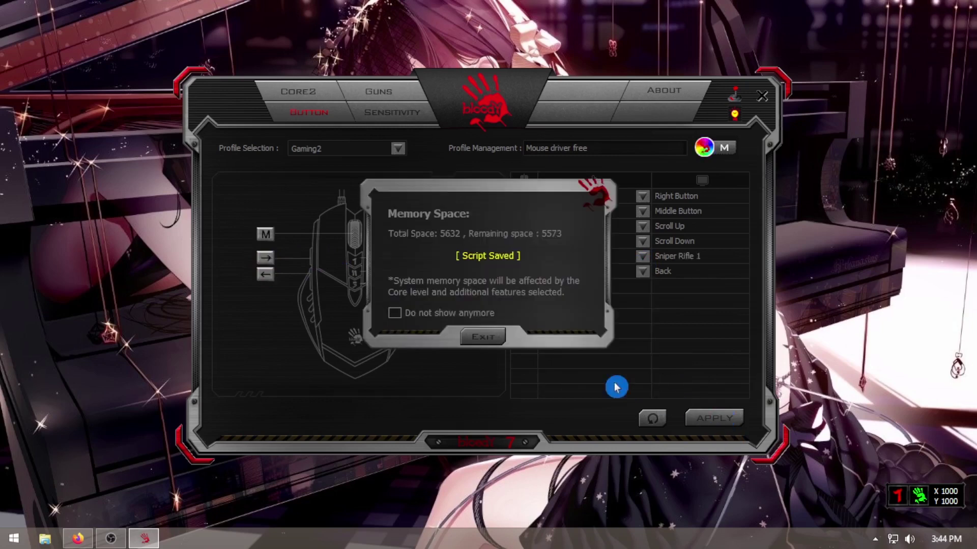
left_click(488, 341)
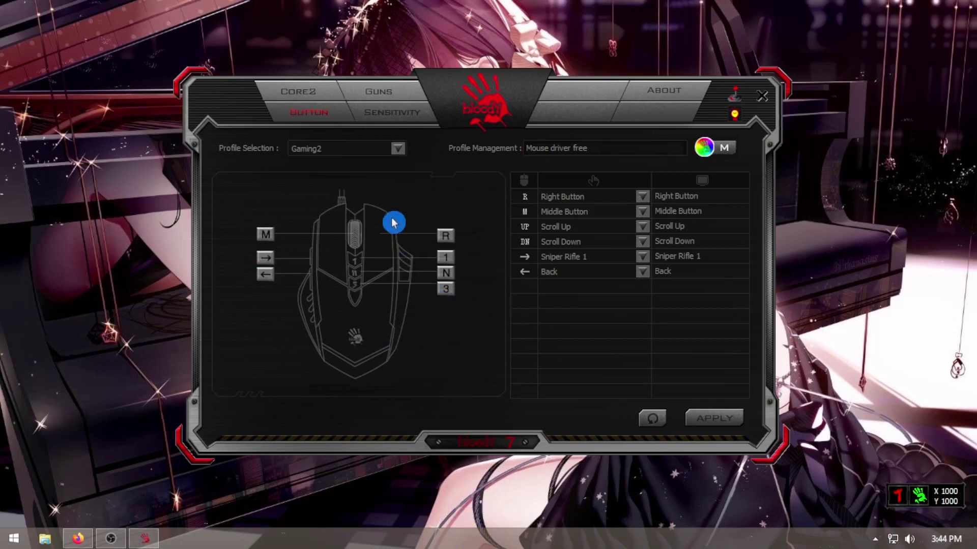
Select the Standard button profile again and apply it to the mouse.
left_click(369, 151)
left_click(333, 167)
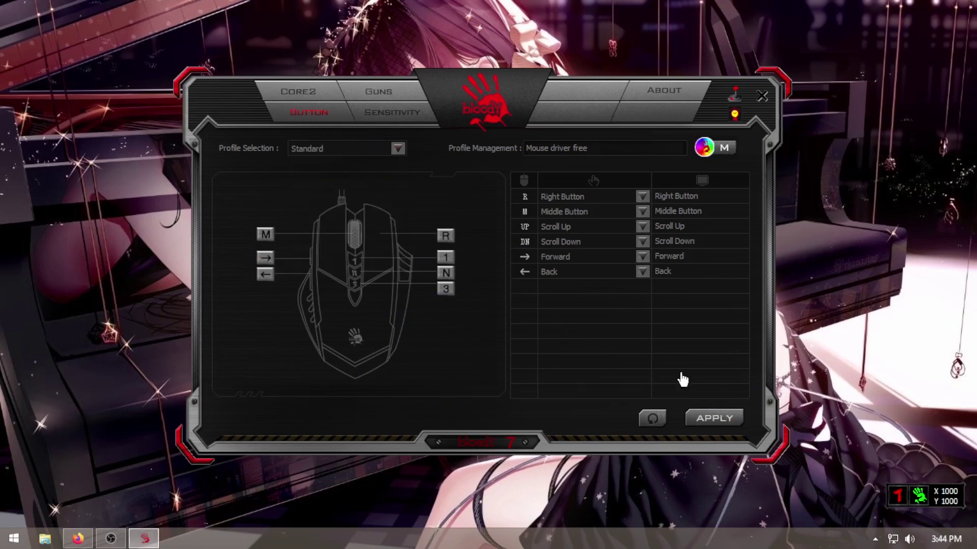
left_click(383, 117)
left_click(486, 338)
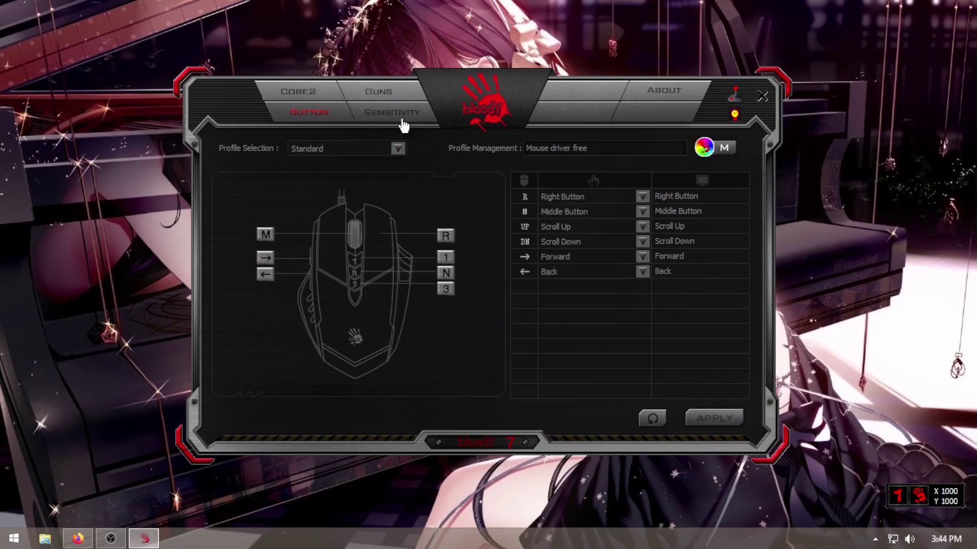
Revisit the gun settings and open the sensitivity settings.
left_click(388, 94)
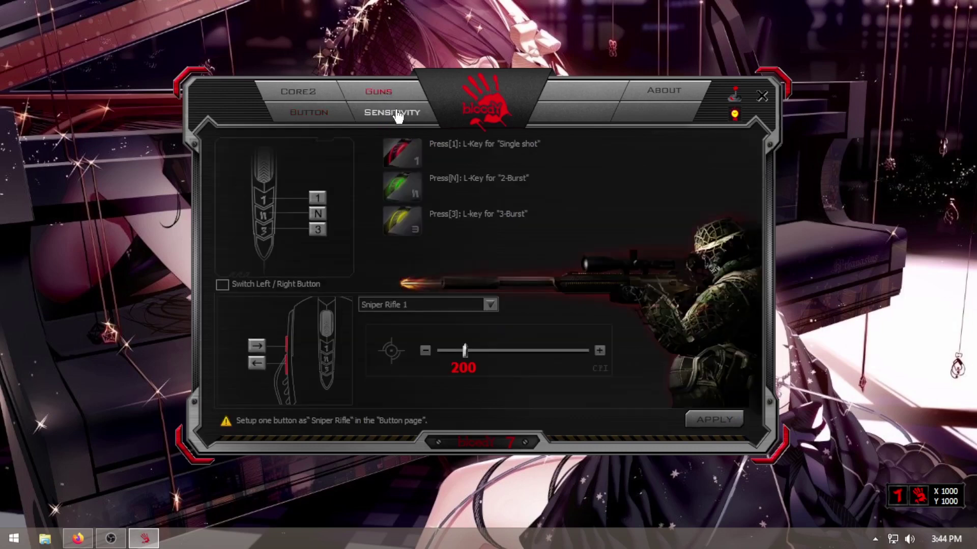
left_click(396, 113)
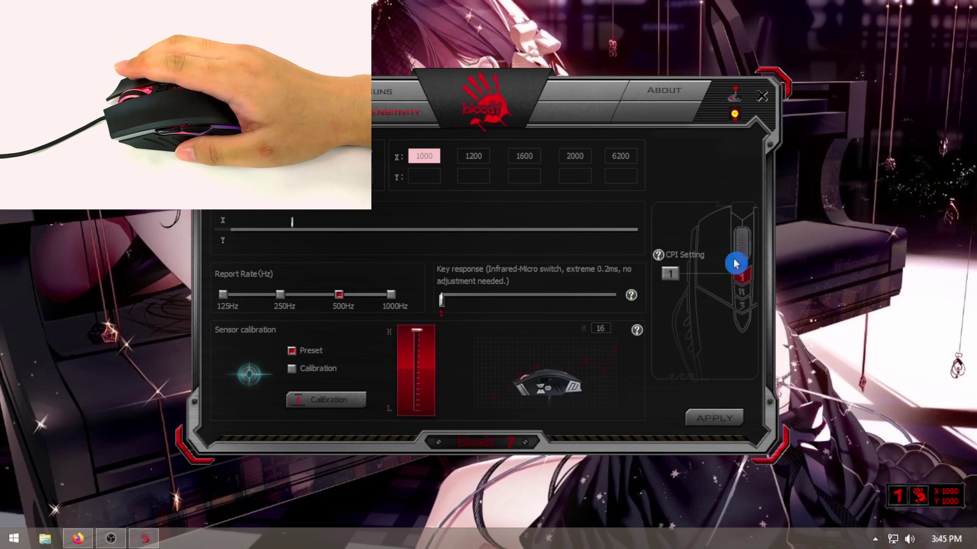
Cycle the CPI through the preset levels from 1000 up to 6200 and back down to 1000.
scroll(727, 255, "up", 1)
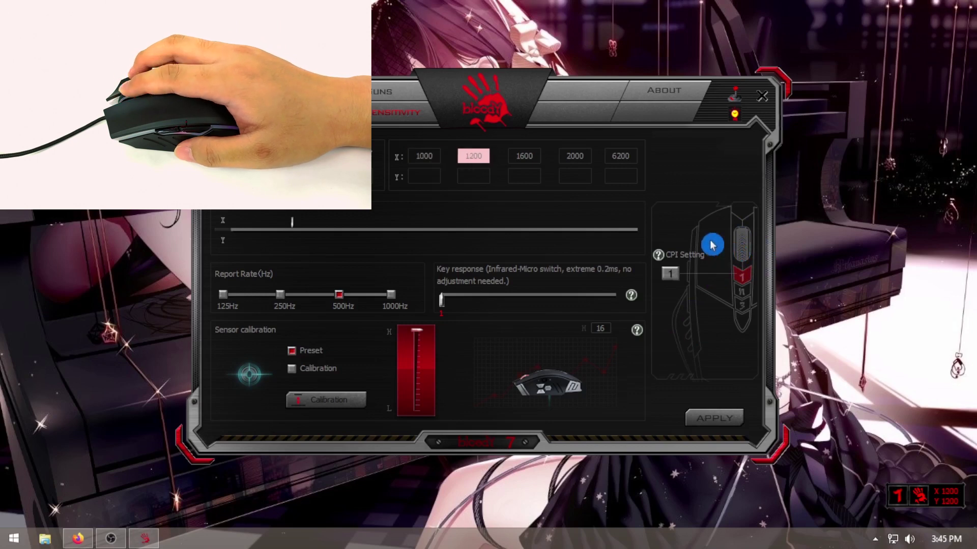
scroll(720, 234, "up", 1)
scroll(724, 248, "up", 1)
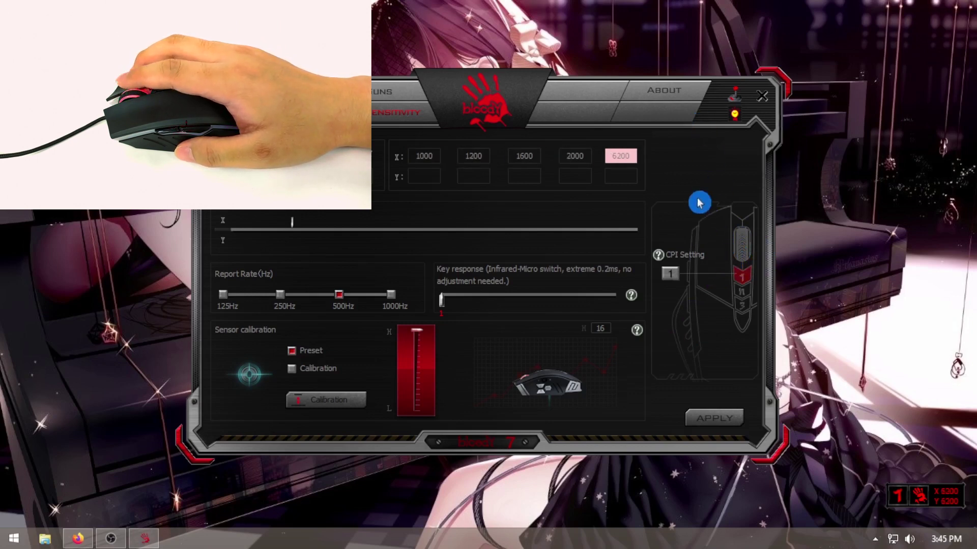
scroll(698, 203, "down", 1)
scroll(699, 203, "down", 1)
scroll(699, 203, "down", 1)
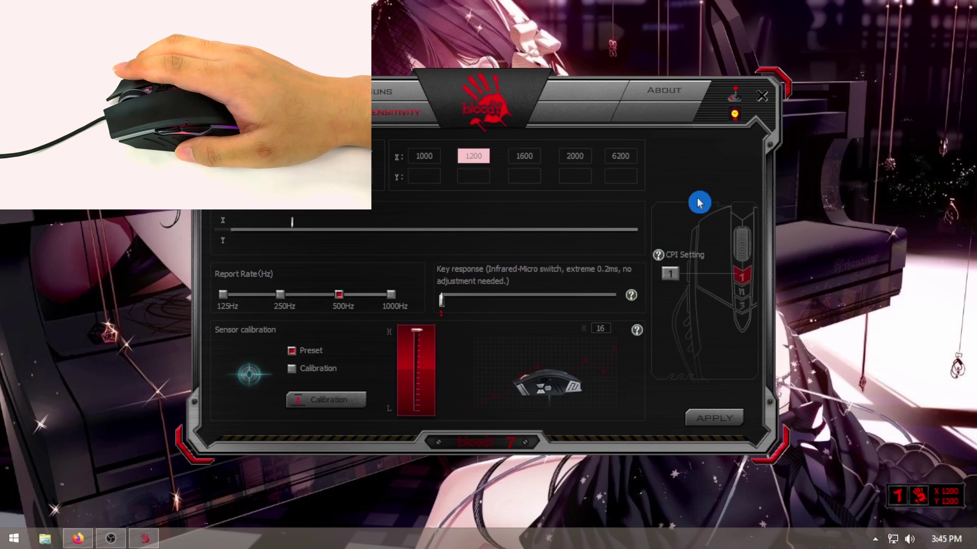
scroll(698, 201, "down", 1)
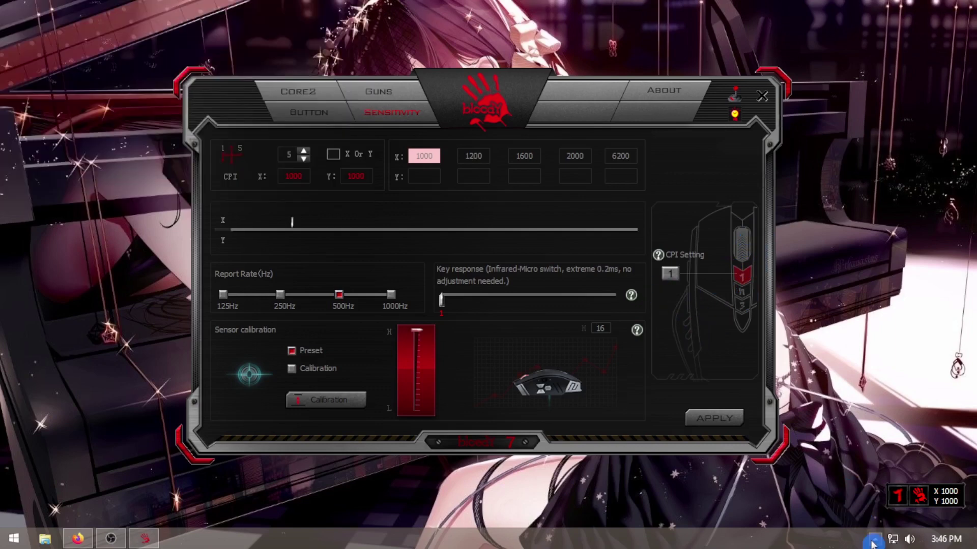
Restore all mouse settings to their defaults from the button settings and confirm the reset.
left_click(320, 116)
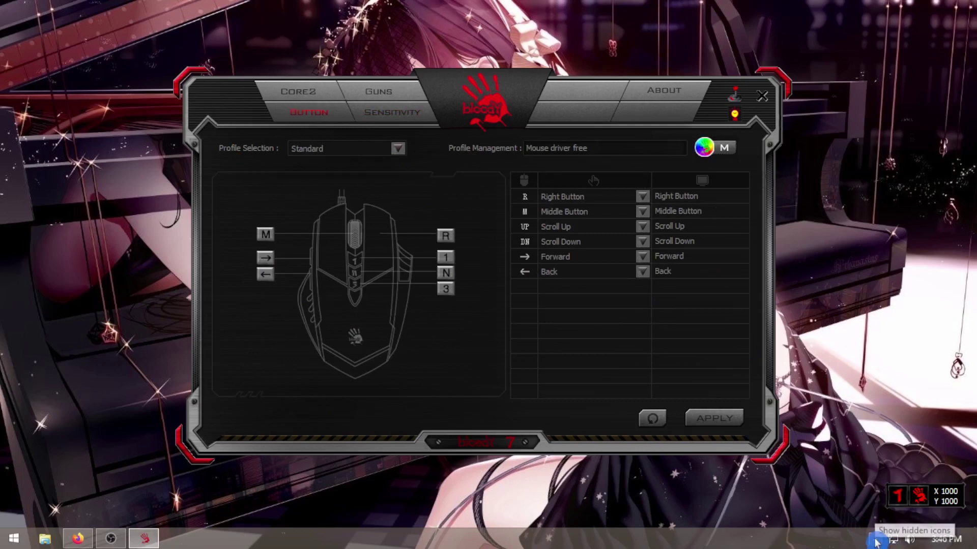
left_click(659, 429)
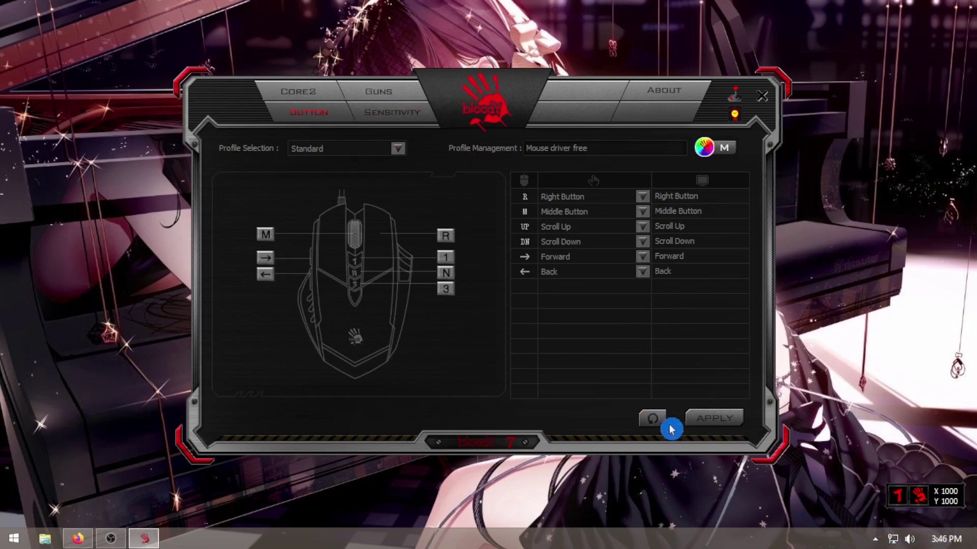
left_click(658, 427)
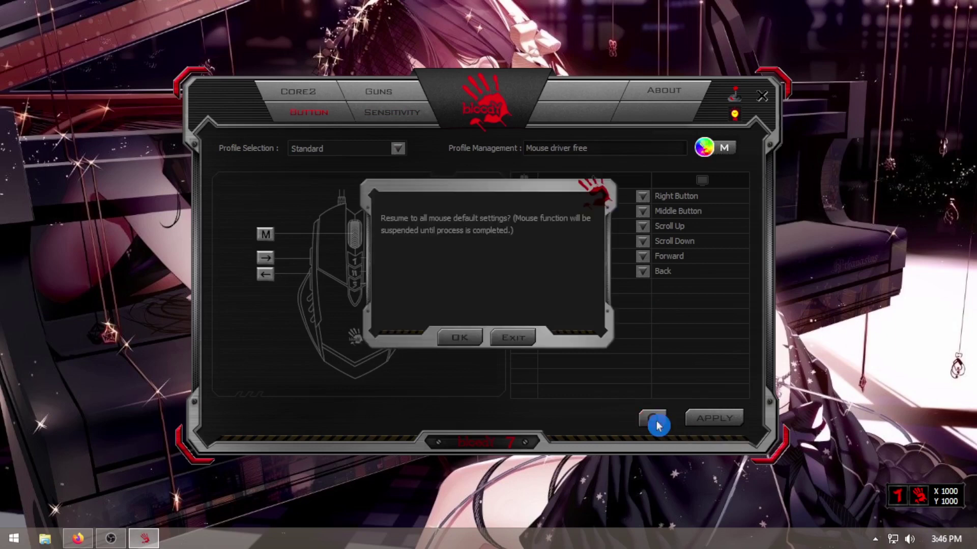
left_click(468, 342)
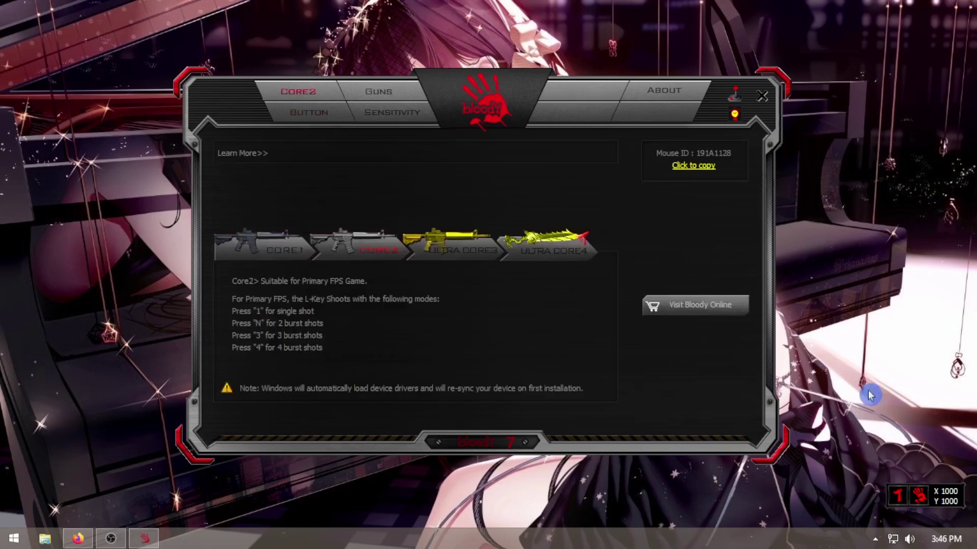
Examine the mouse software's system tray options, including Revert To Factory Default.
right_click(939, 503)
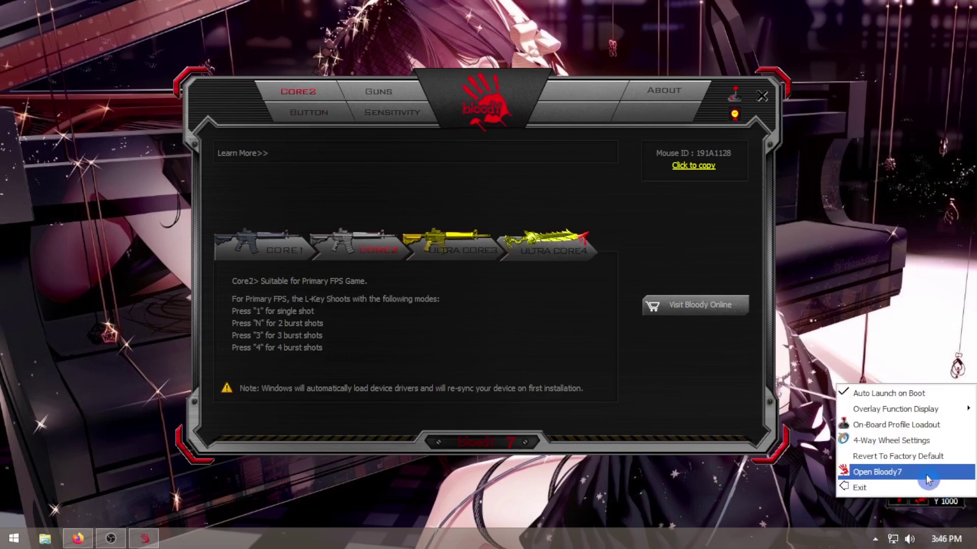
left_click(874, 539)
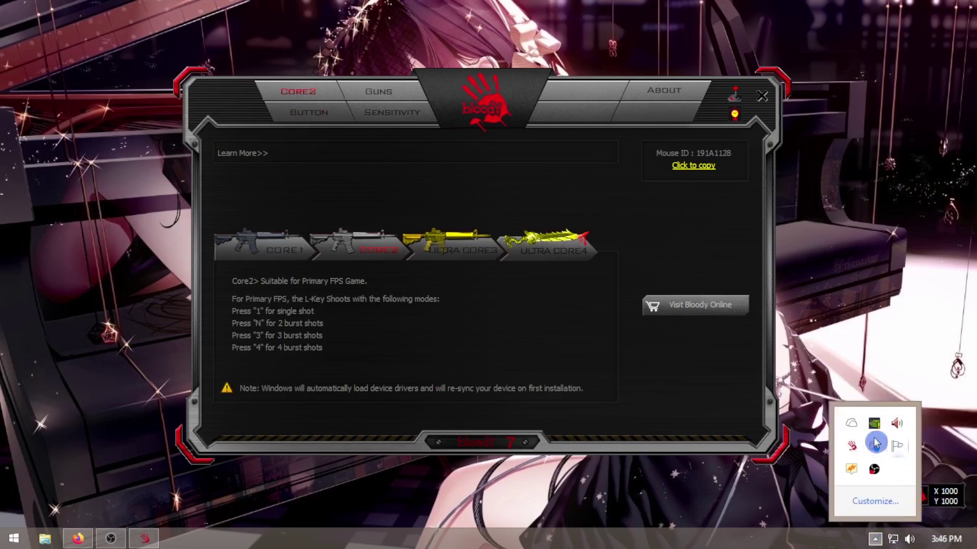
right_click(875, 444)
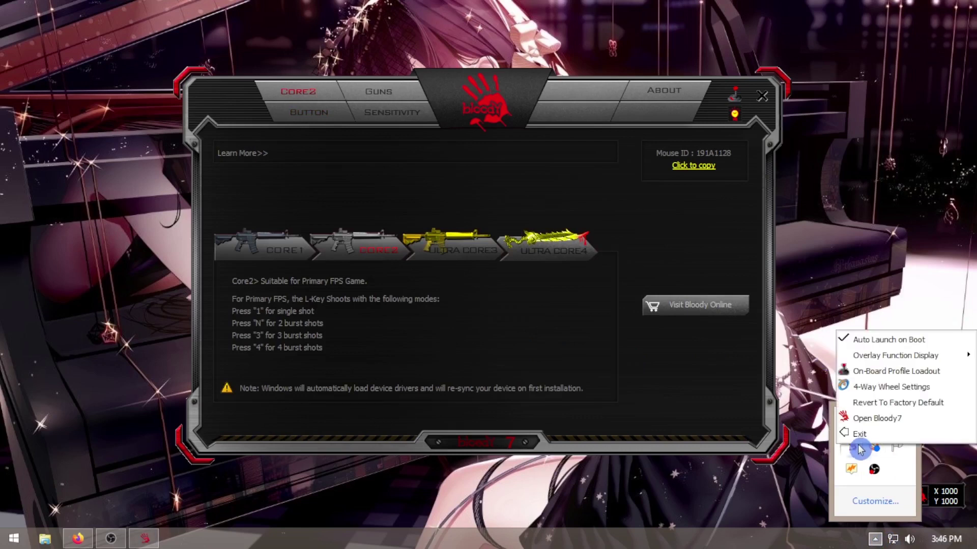
left_click(965, 406)
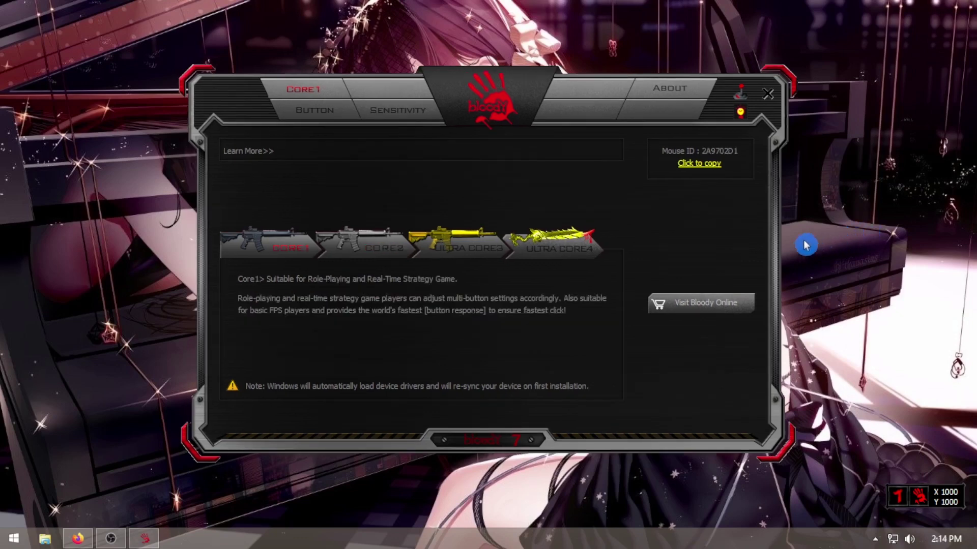
Switch the mouse to Ultra-Core3 mode and view the available button profiles.
left_click(465, 245)
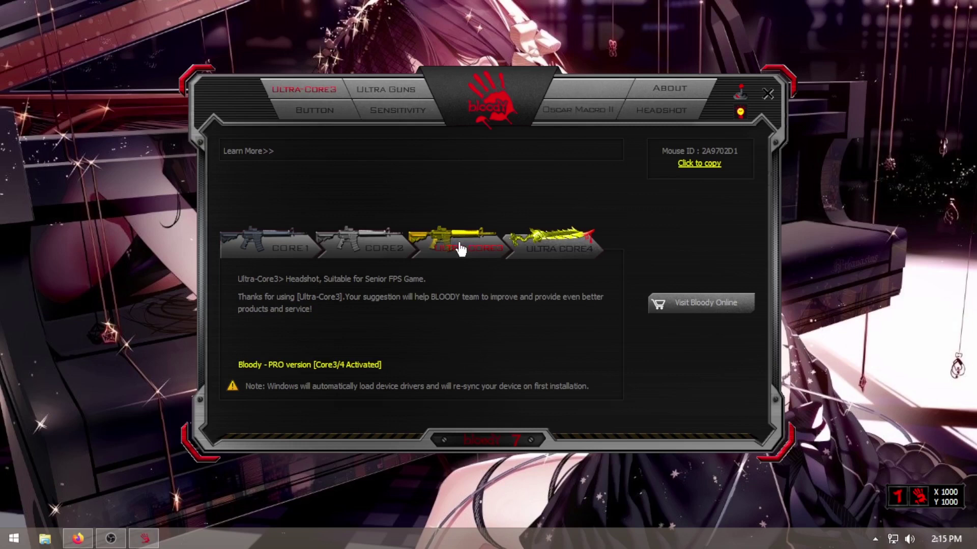
left_click(328, 116)
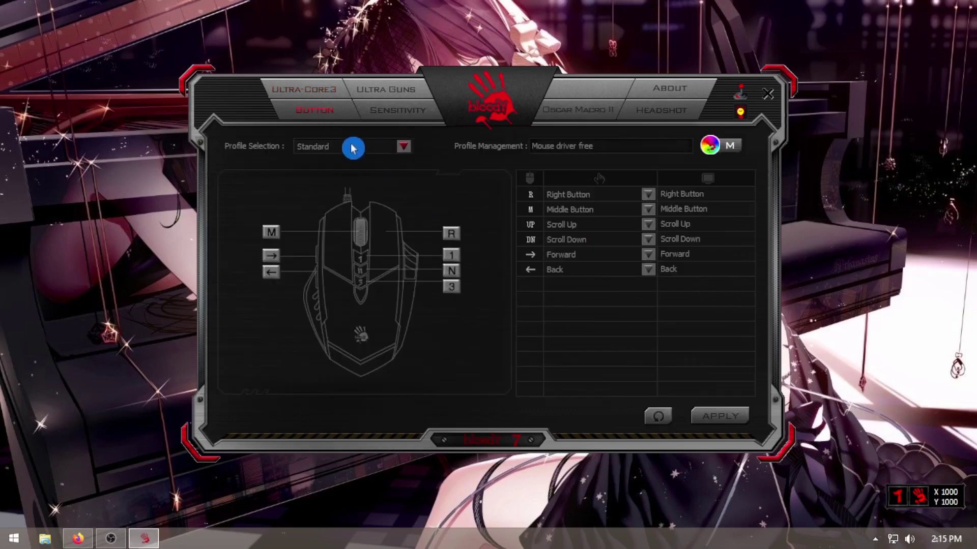
left_click(395, 150)
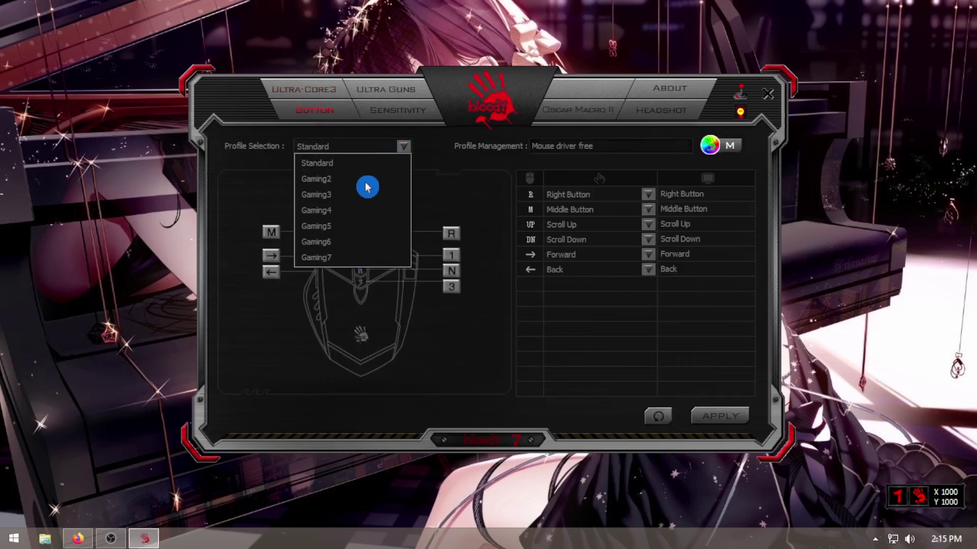
Try purple and magenta as the M1 profile color and leave the color editor without saving.
left_click(712, 147)
left_click(336, 207)
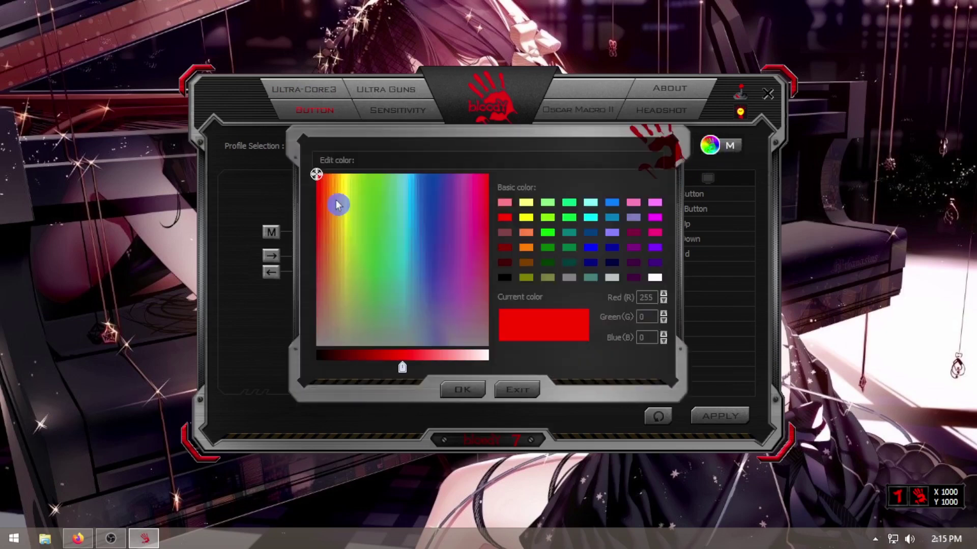
left_click(425, 238)
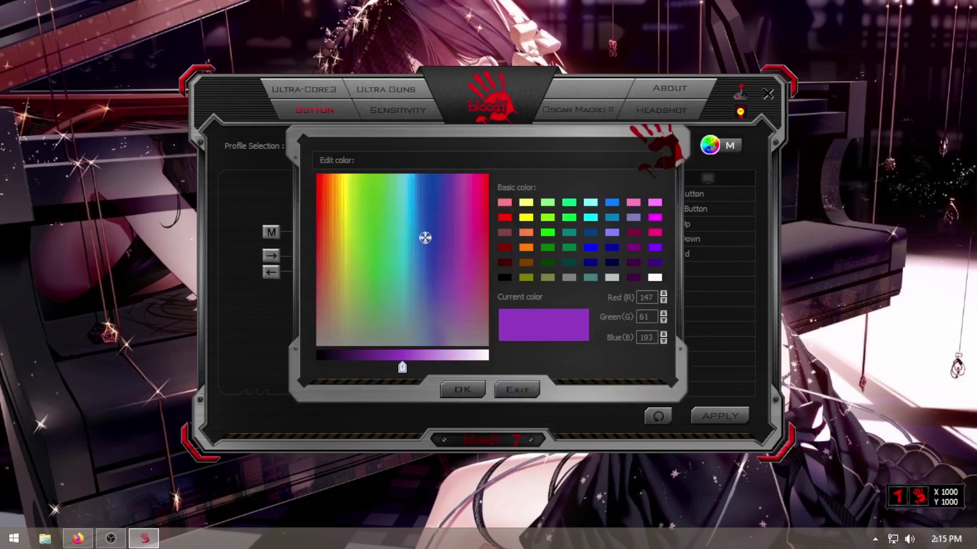
left_click(590, 248)
left_click(655, 217)
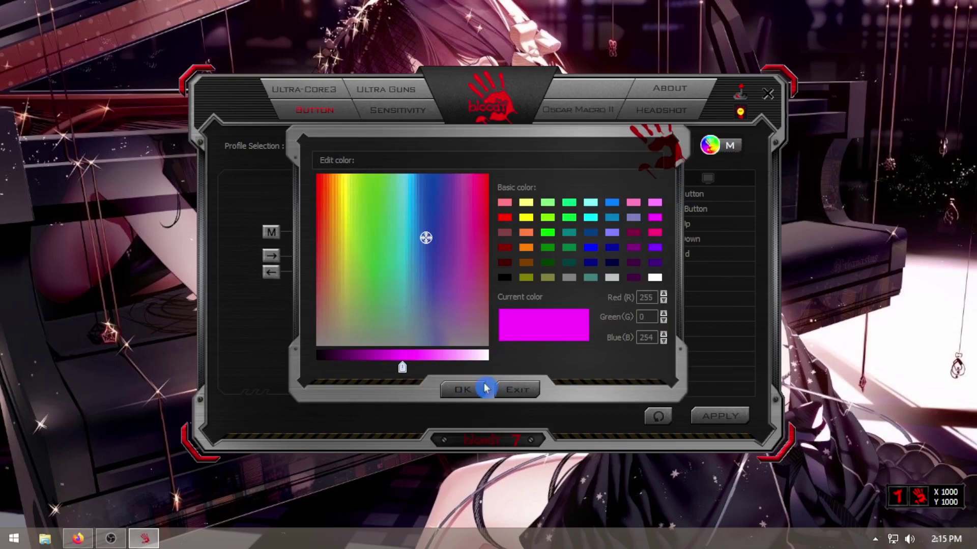
left_click(540, 390)
Try a different color for the M4 profile and leave the color editor without saving.
left_click(366, 246)
left_click(347, 243)
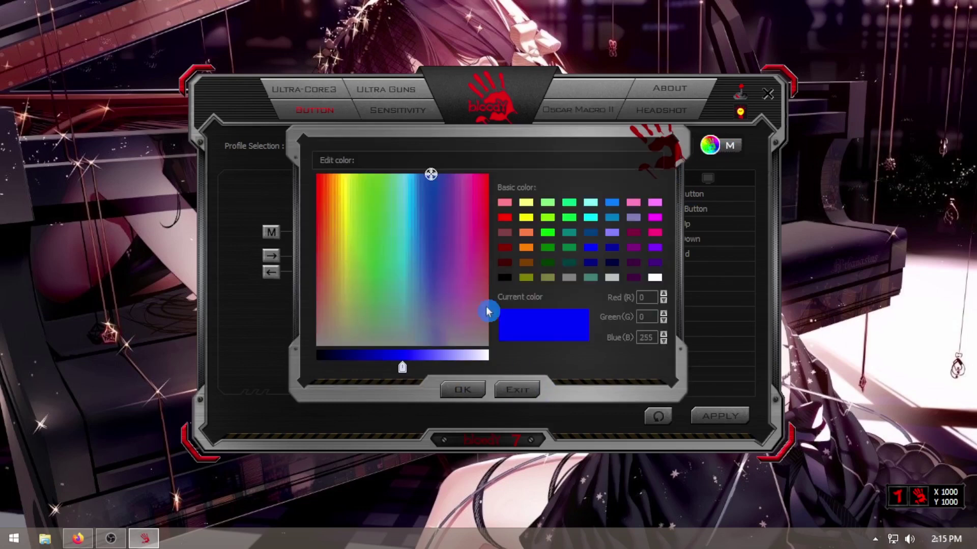
left_click_drag(438, 297, 414, 226)
left_click(522, 391)
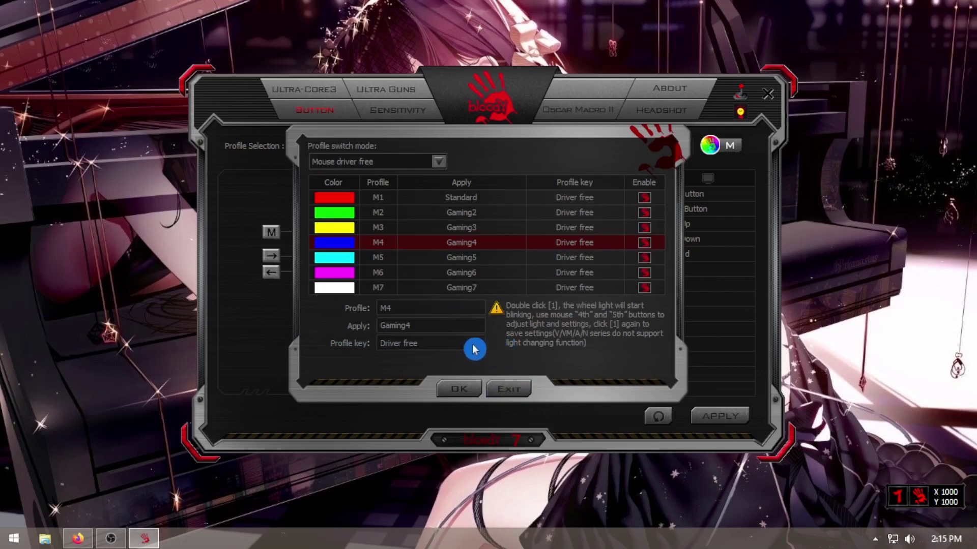
Examine the M4, M3 and M1 profile entries, leave profile management without saving, and view the button profile list again.
double_click(425, 326)
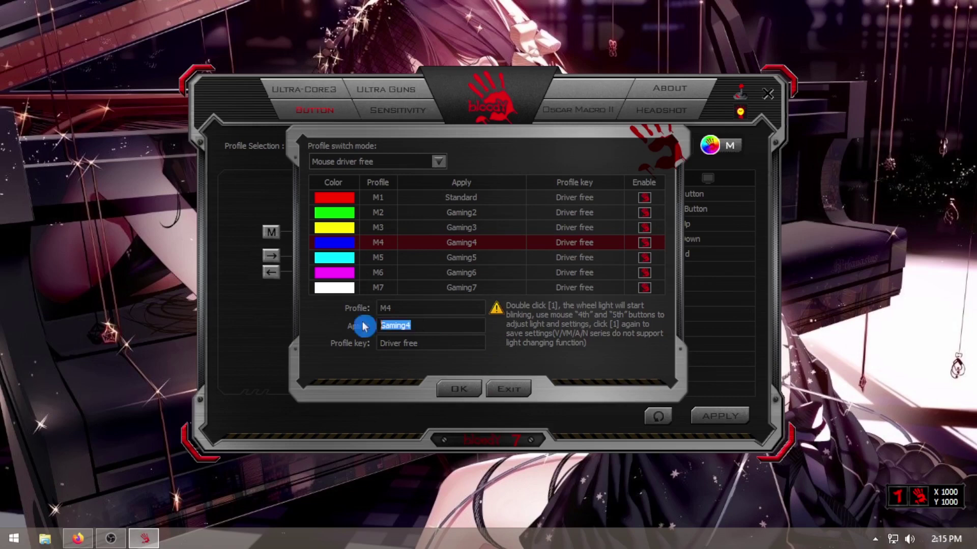
left_click(464, 230)
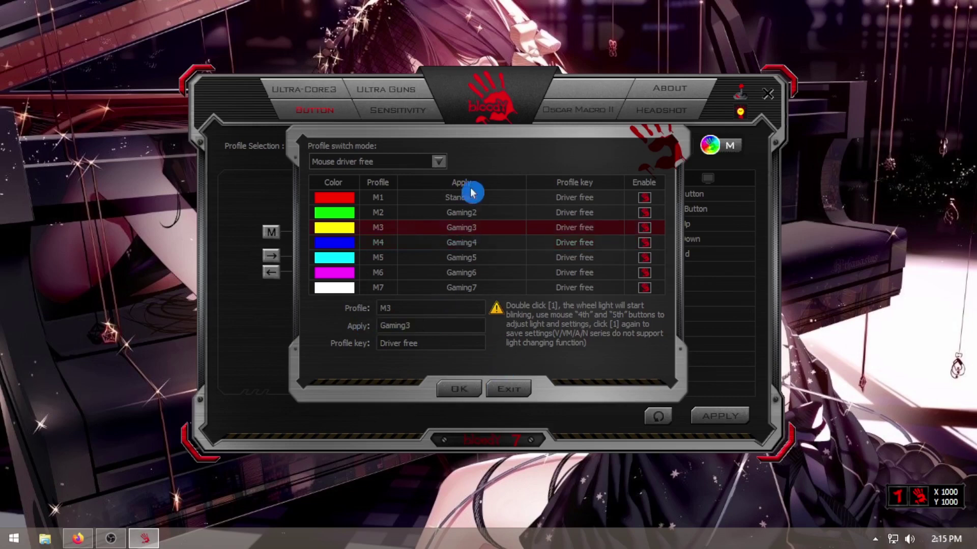
left_click(475, 202)
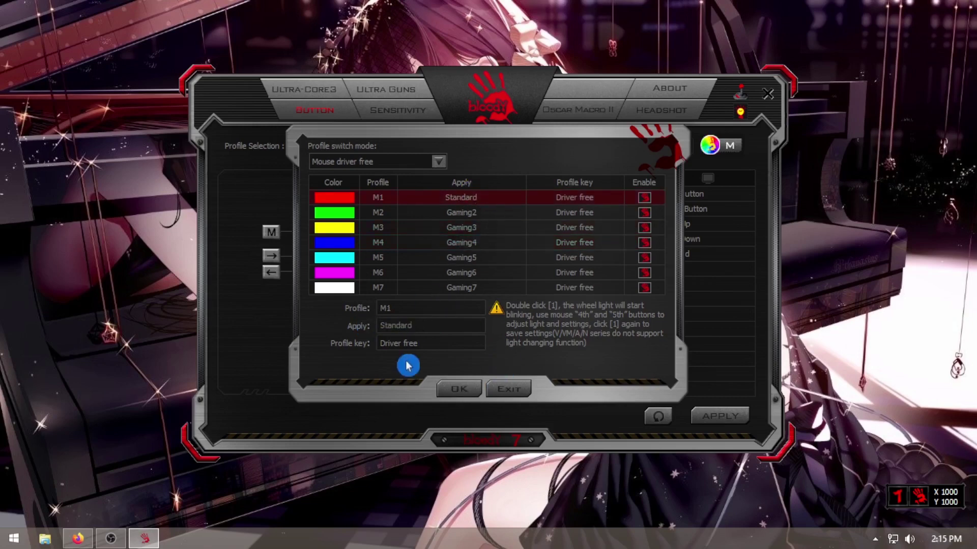
left_click(509, 390)
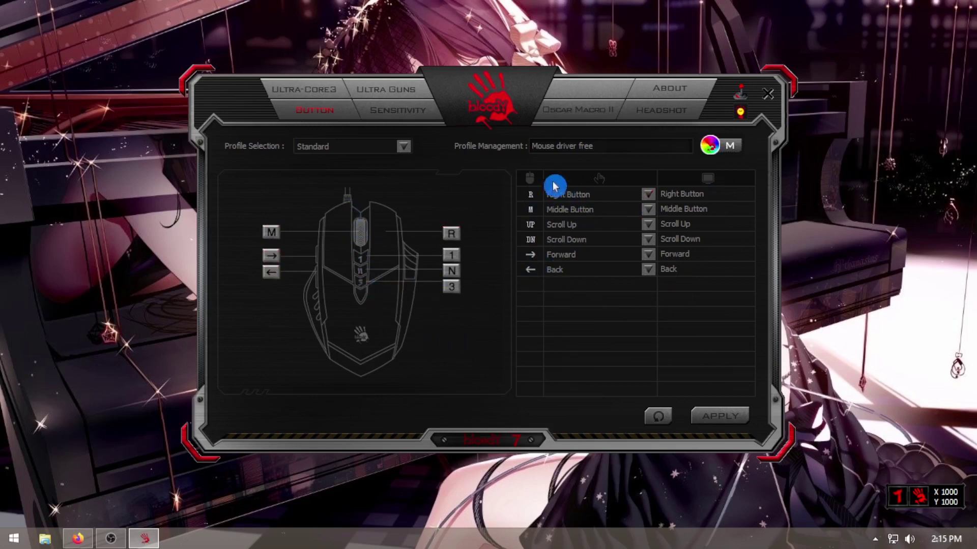
left_click(384, 146)
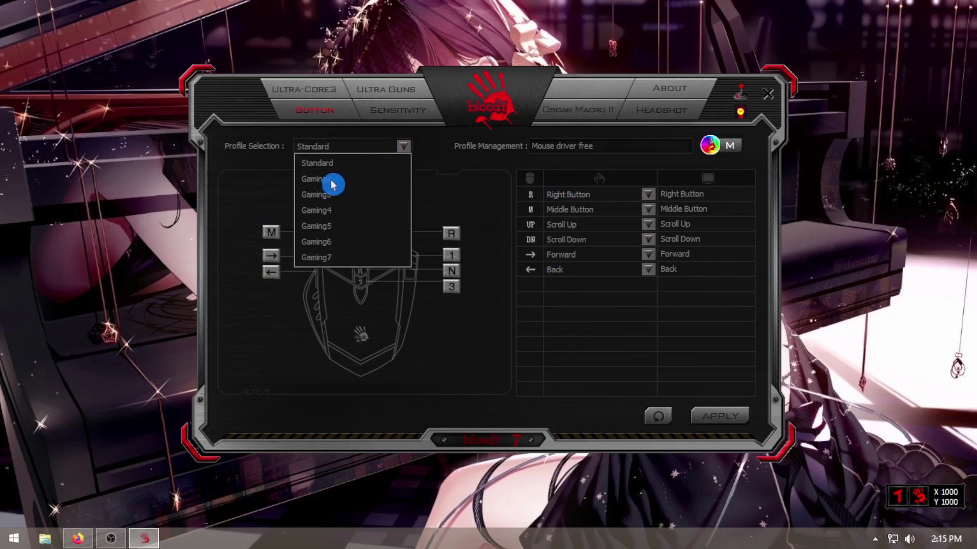
left_click(467, 383)
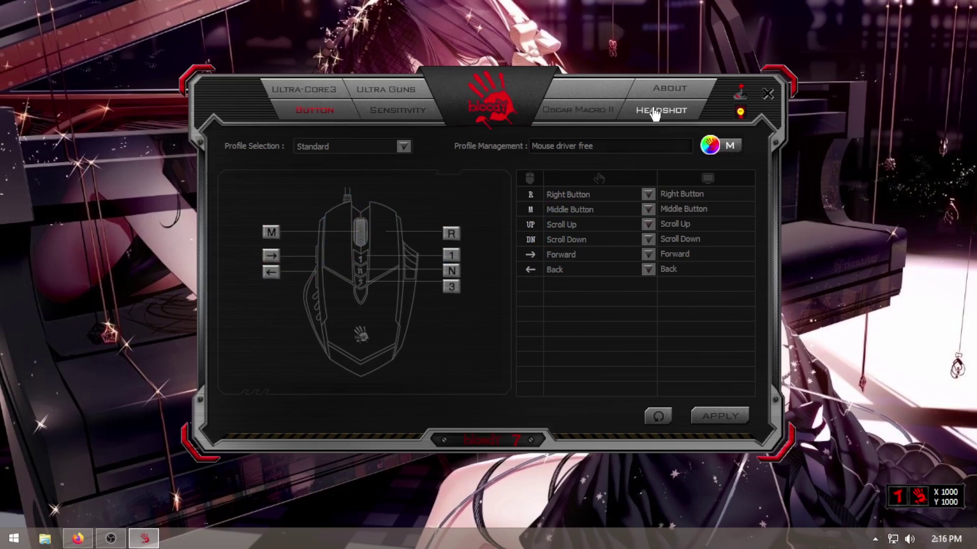
Open the Ultra Guns settings and view the Sniper Rifle 4 and 5 options, ending with Sniper Rifle 6 selected.
left_click(386, 90)
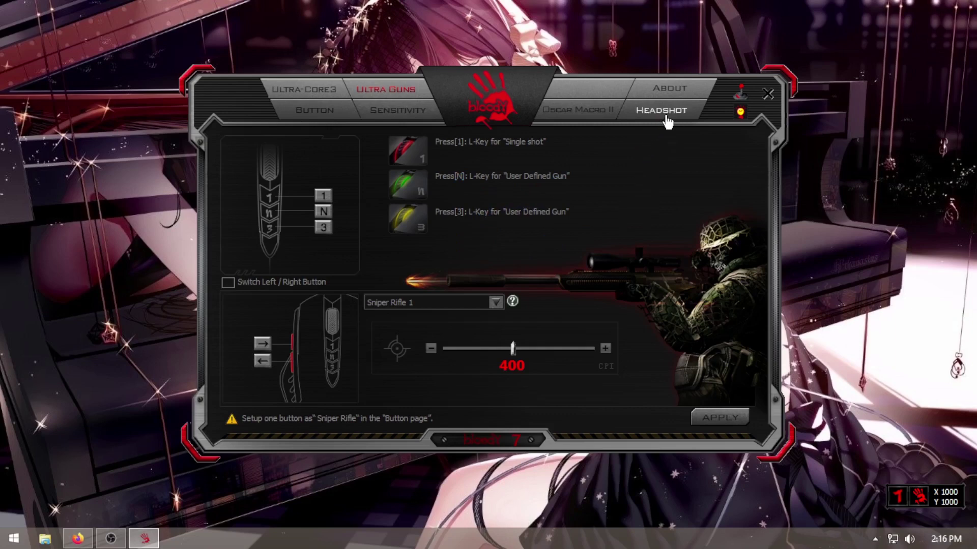
left_click(429, 309)
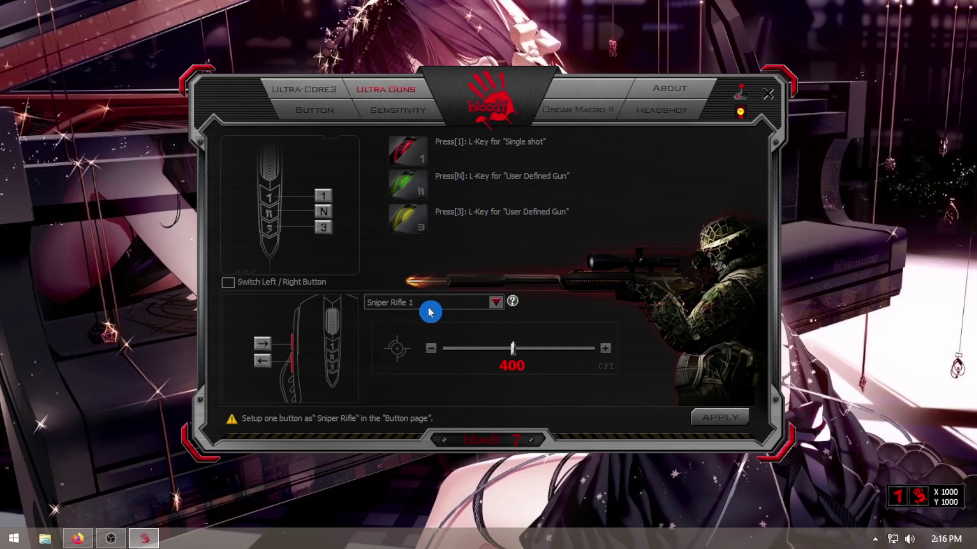
left_click(430, 310)
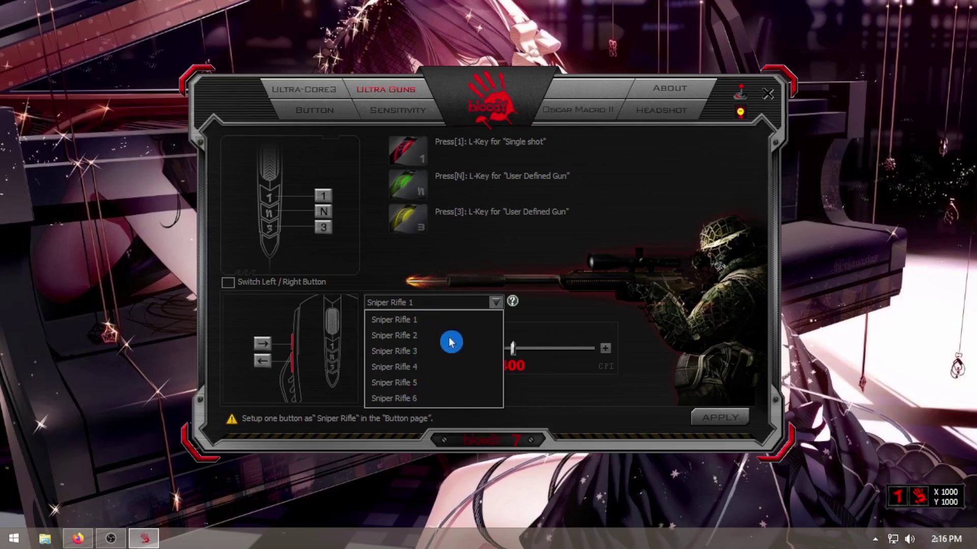
left_click(410, 367)
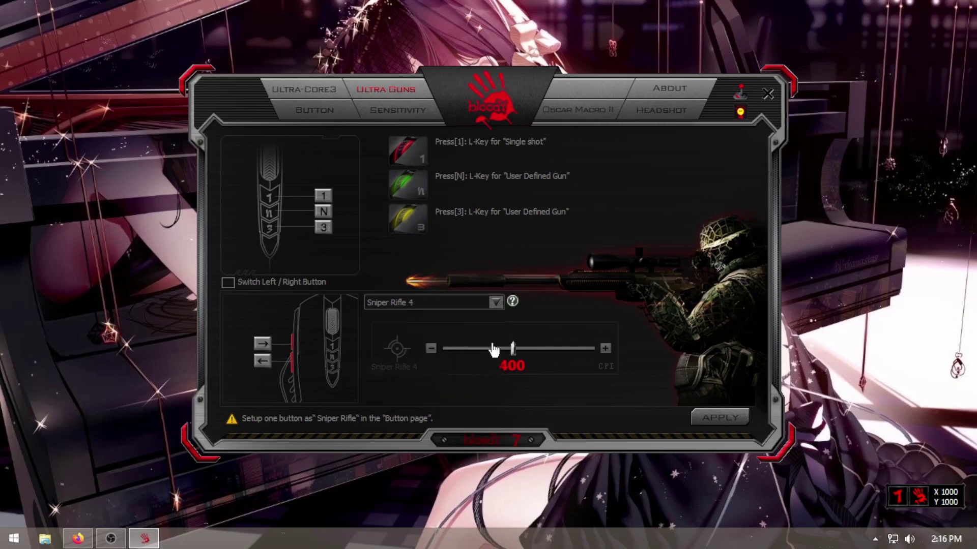
left_click(438, 304)
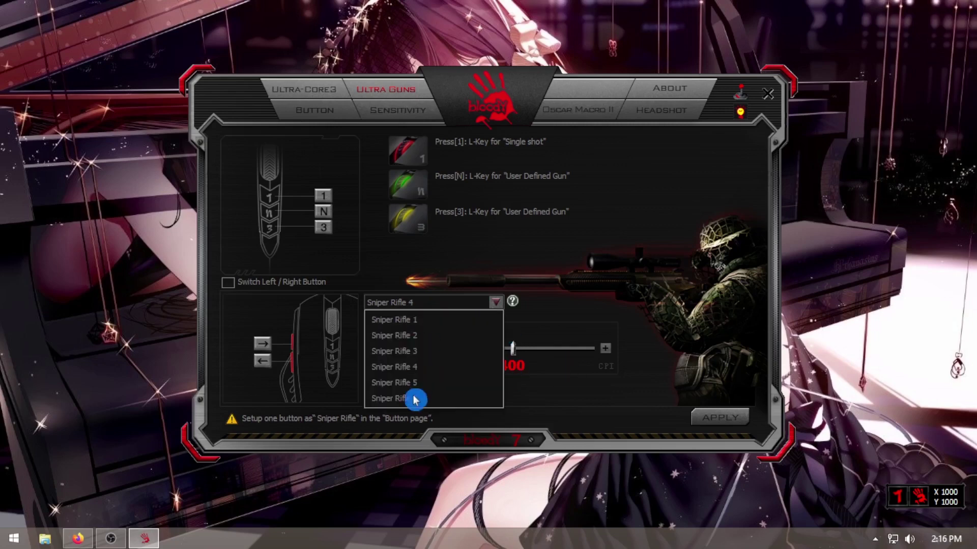
left_click(413, 384)
left_click(453, 301)
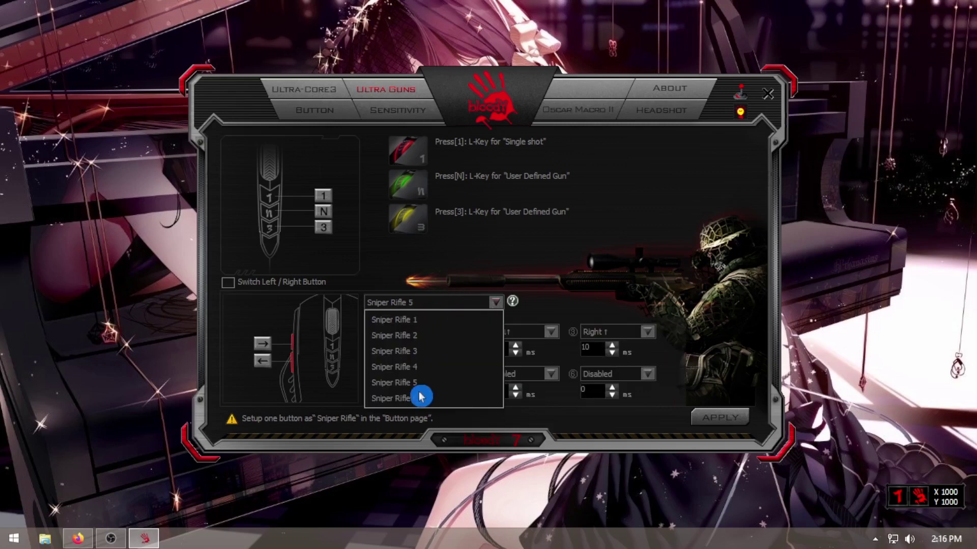
left_click(415, 398)
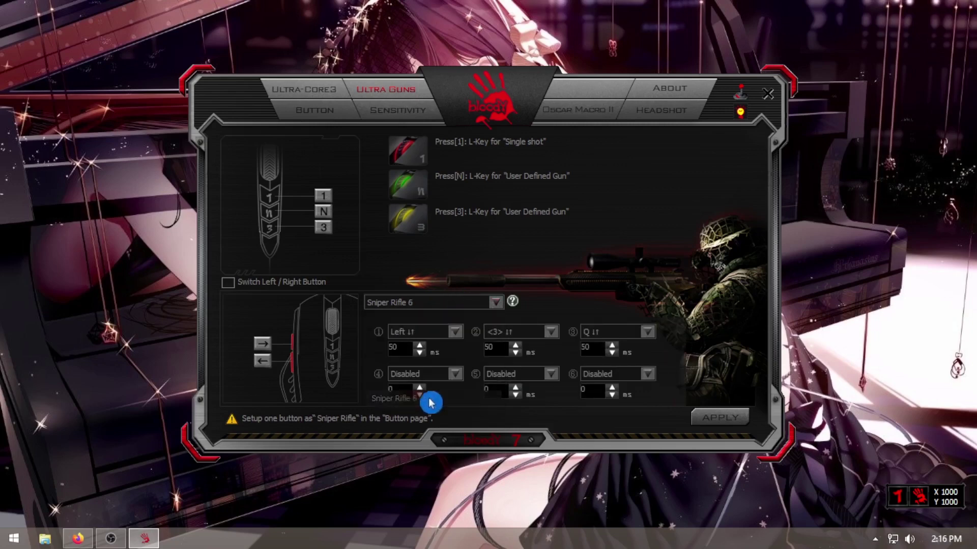
Examine the keys available for the first action of Sniper Rifle 6 and close the list without choosing one.
left_click(461, 335)
mouse_move(434, 144)
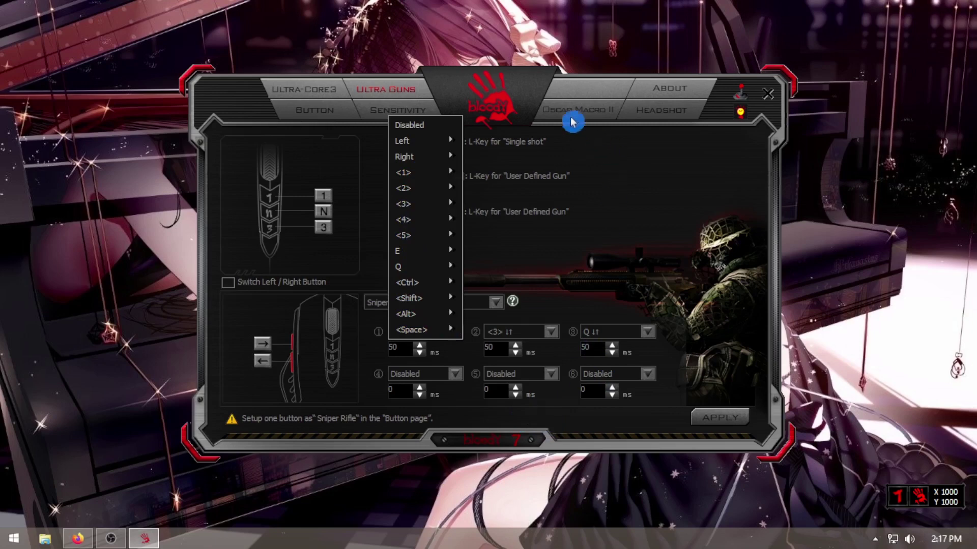
left_click(574, 421)
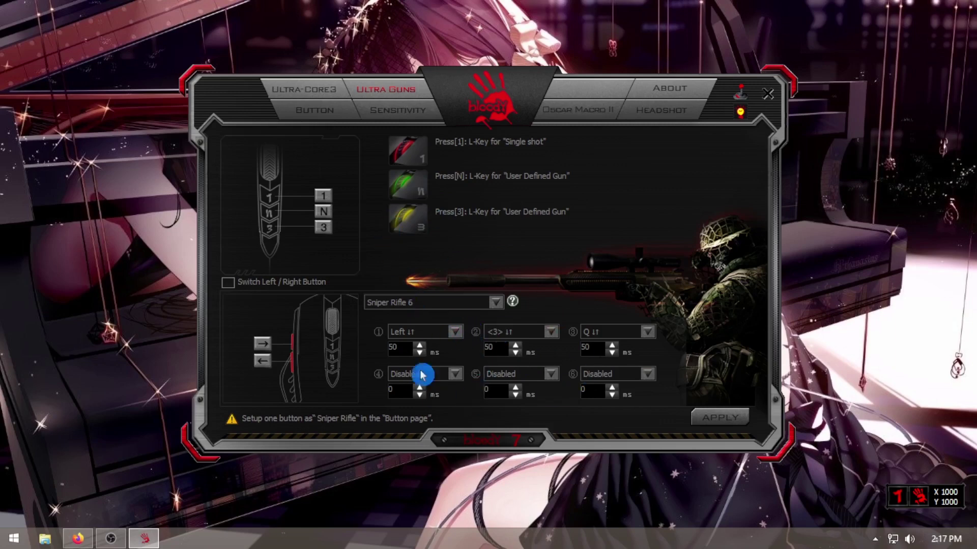
View the button assignments and sensitivity settings, and open the Oscar Macro II editor.
left_click(329, 115)
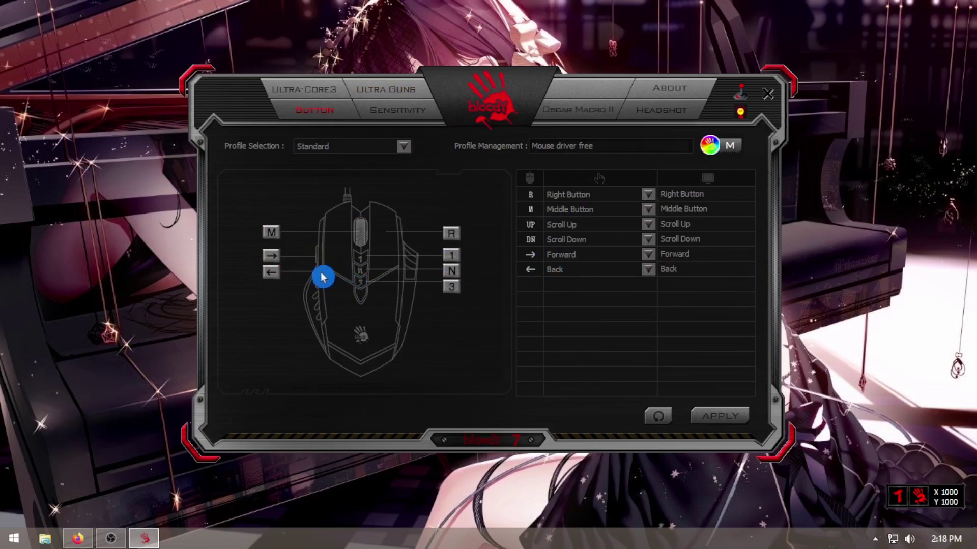
left_click(407, 113)
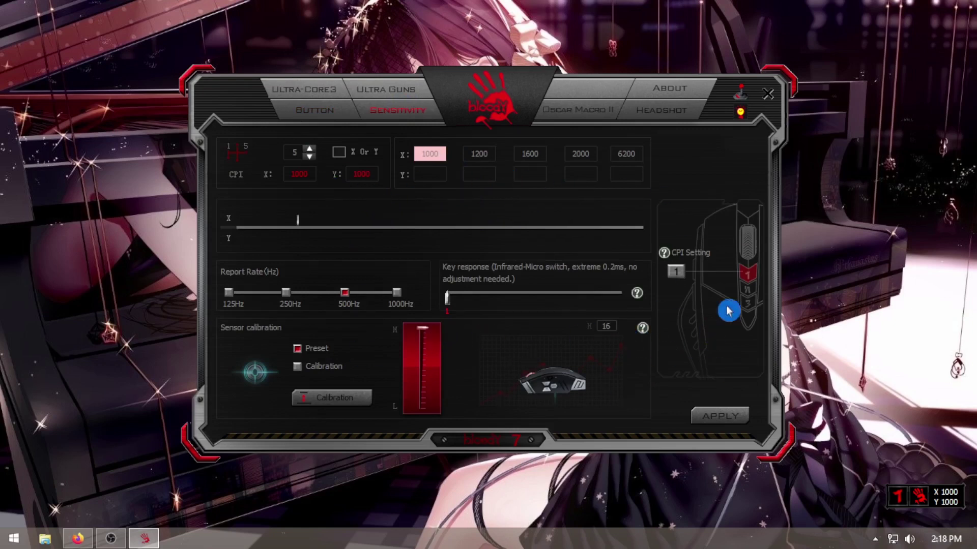
left_click(577, 108)
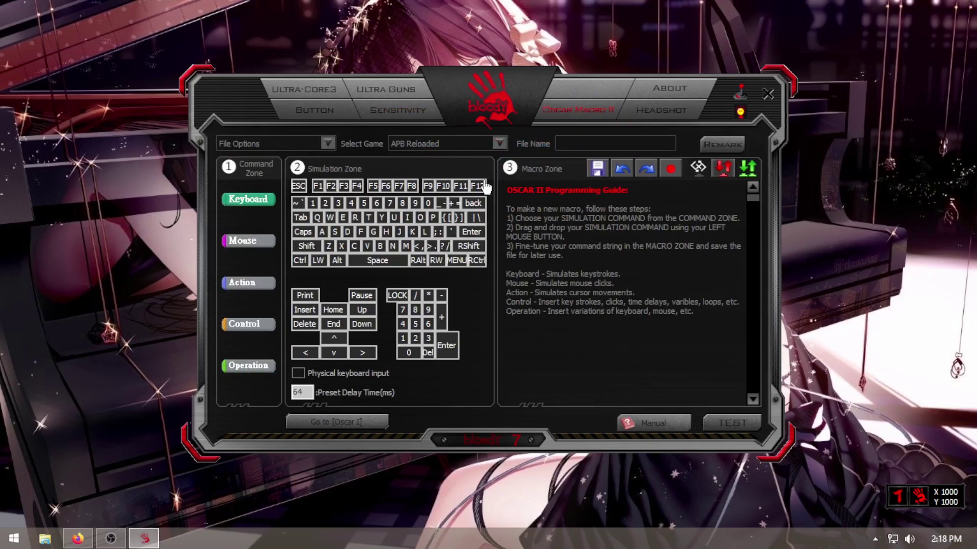
Select CS as the game and open the macro file "CS_Quick Purchase AWP Weapons (CT).amc".
left_click(469, 149)
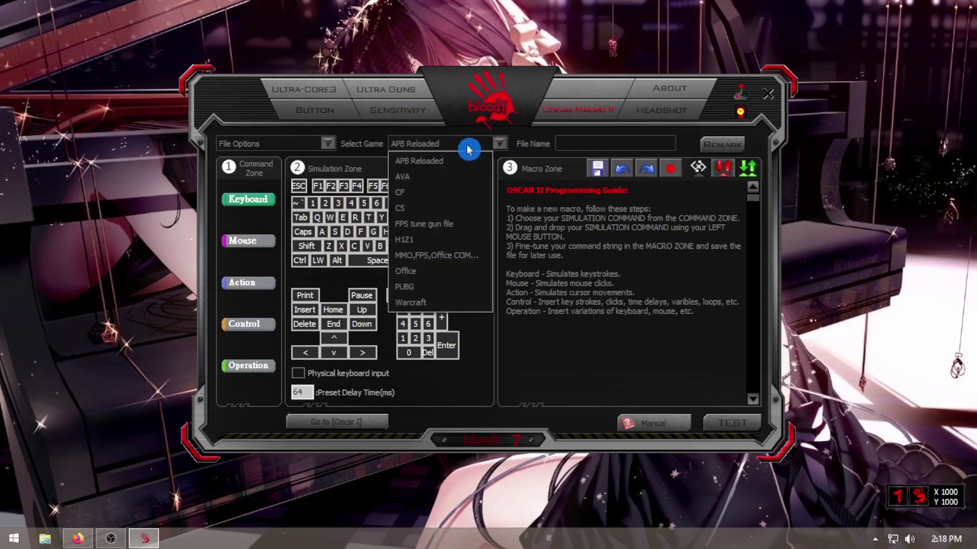
left_click(404, 212)
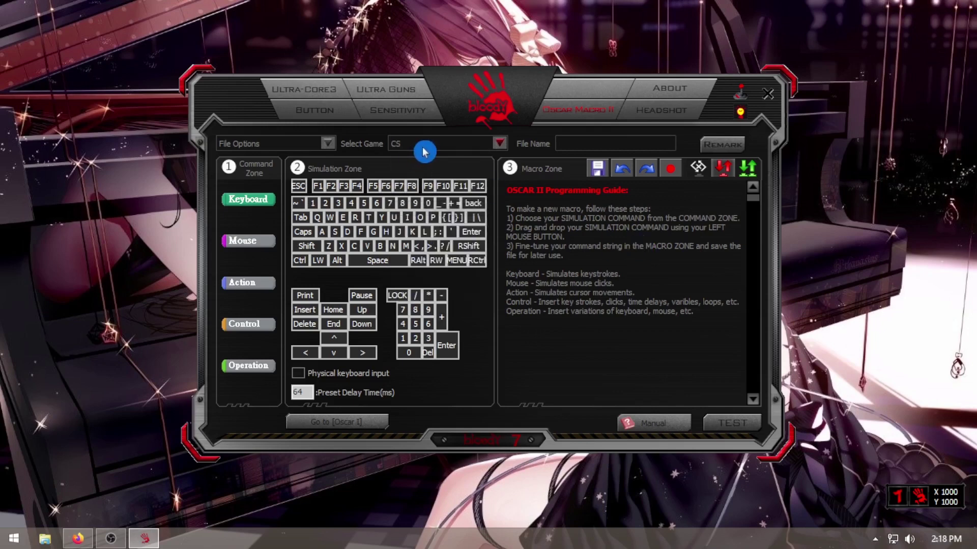
left_click(323, 145)
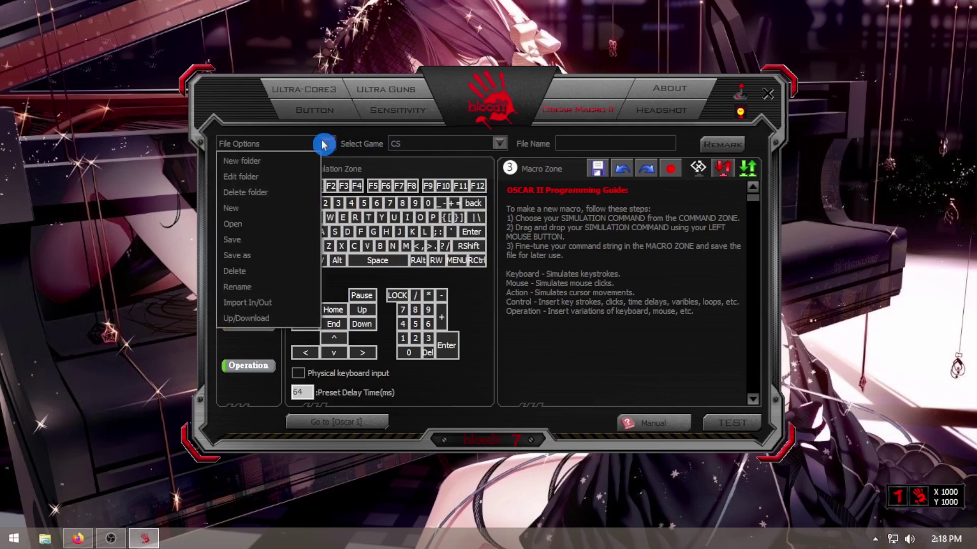
left_click(232, 224)
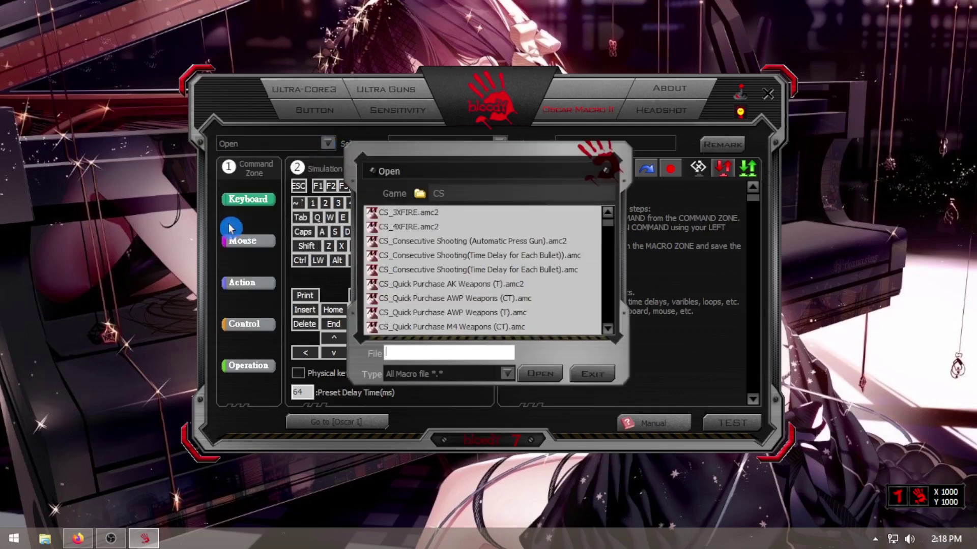
left_click(464, 300)
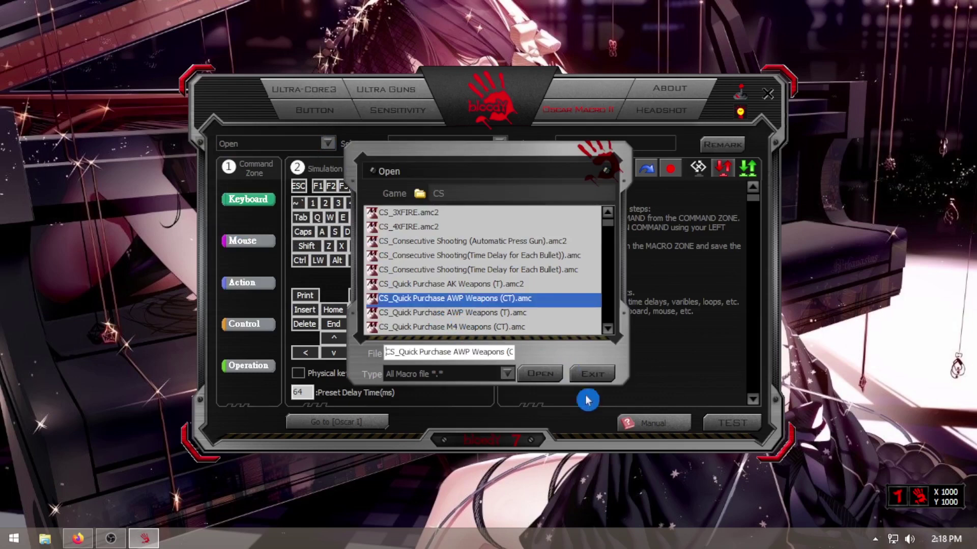
left_click(547, 378)
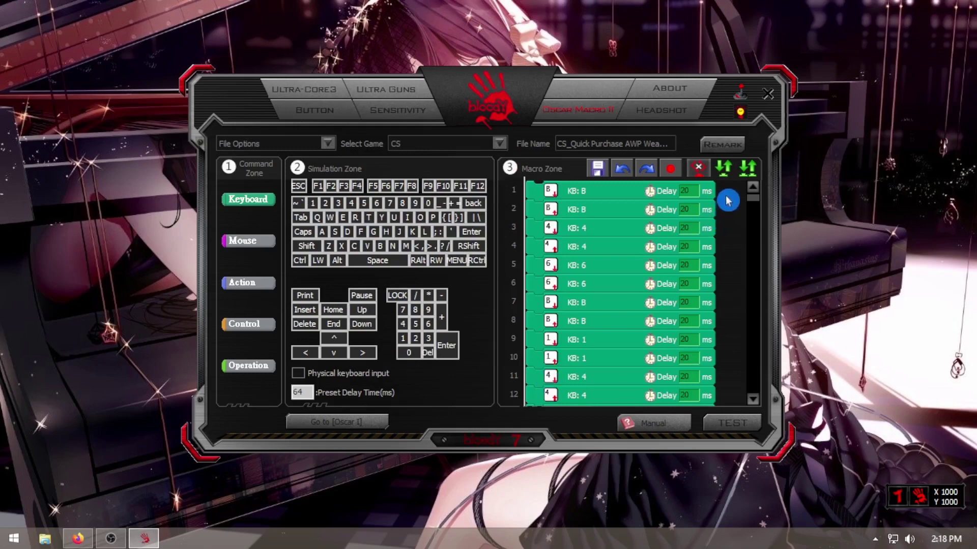
Examine the keystroke sequence of the AWP purchase macro and the details in its remark note.
scroll(712, 261, "down", 2)
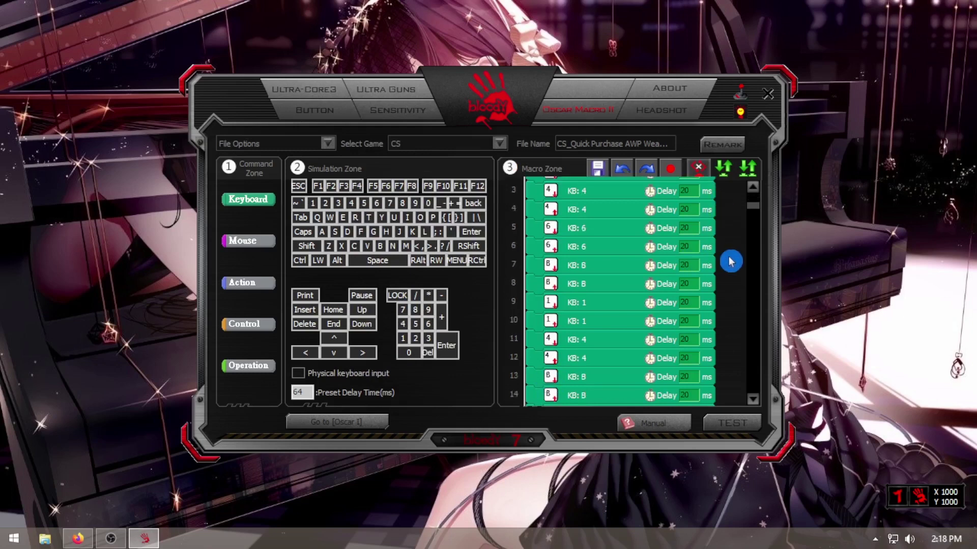
scroll(724, 275, "up", 2)
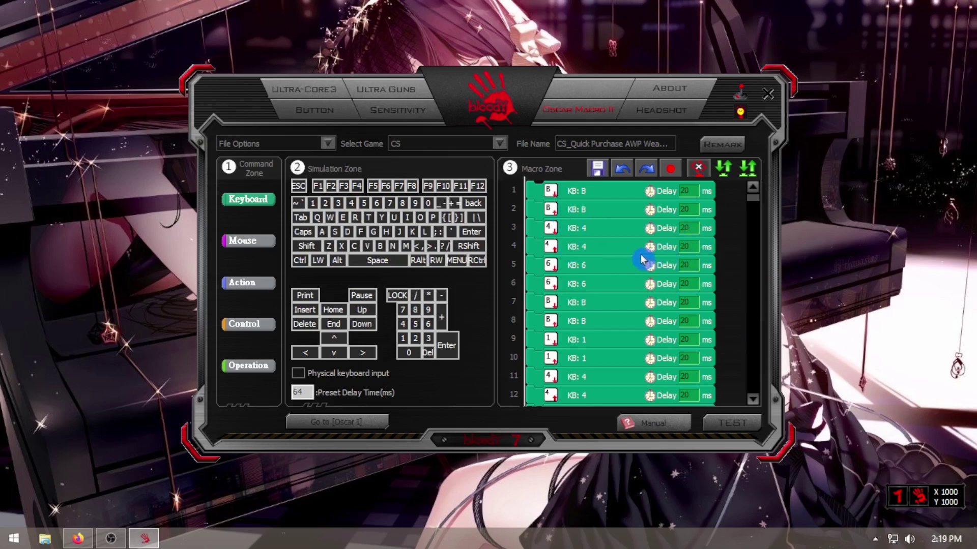
left_click(720, 148)
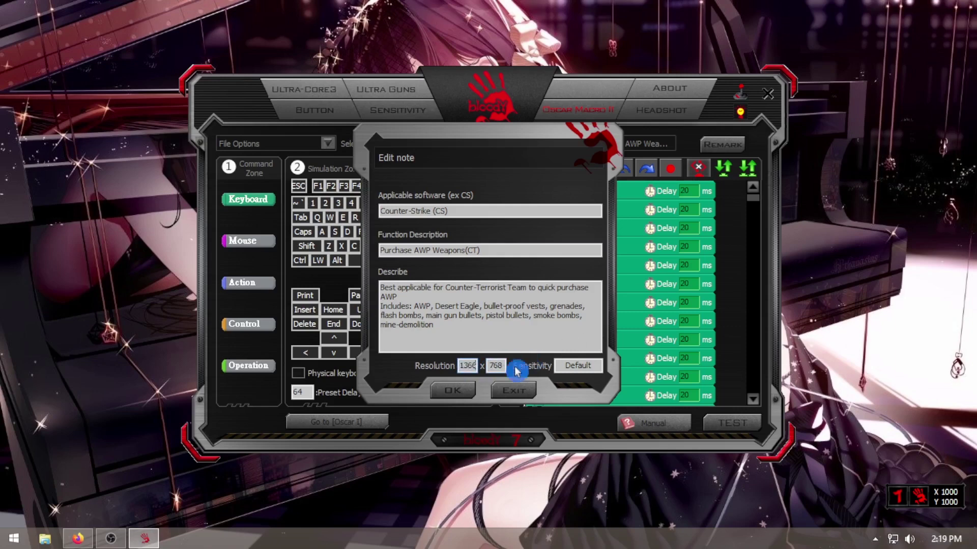
left_click(454, 392)
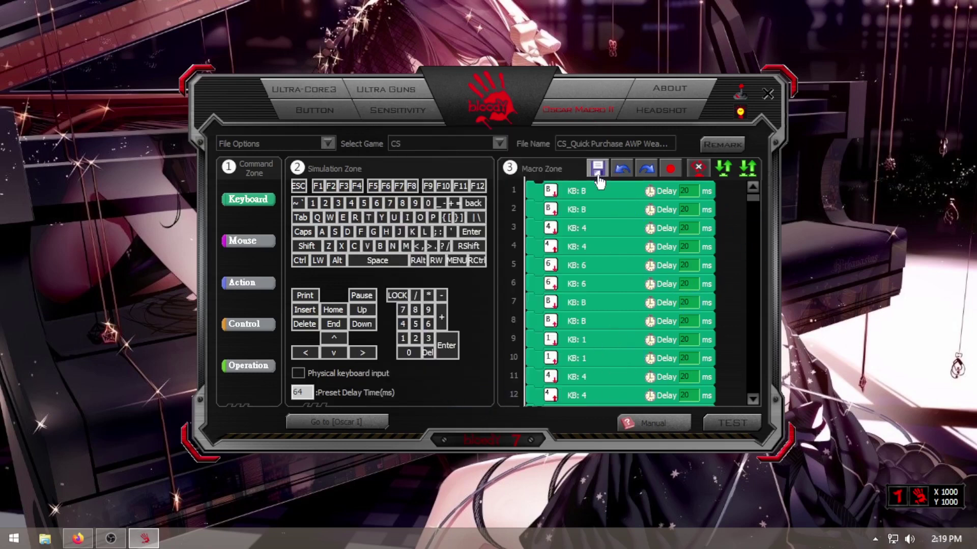
Save the AWP purchase macro in the CS folder under its existing file name.
left_click(598, 169)
left_click(547, 356)
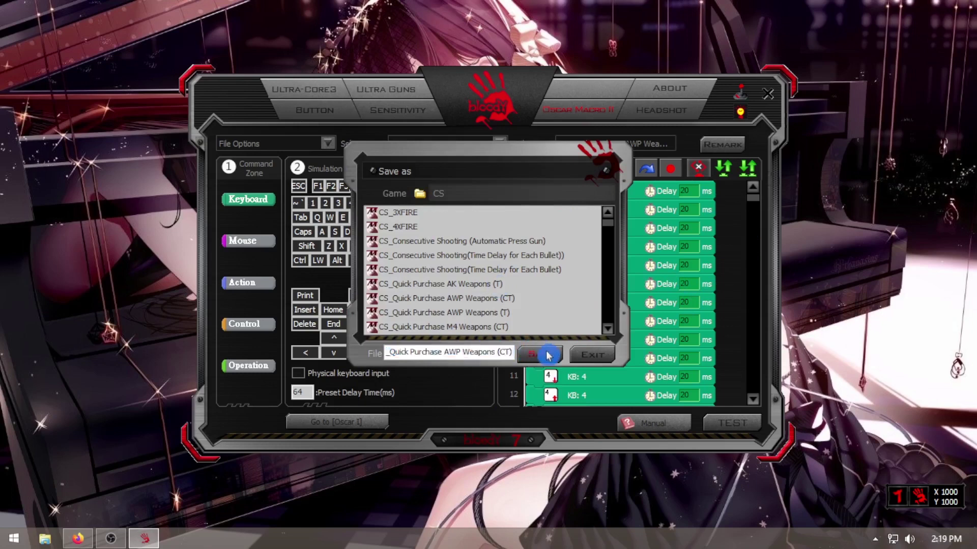
left_click(468, 338)
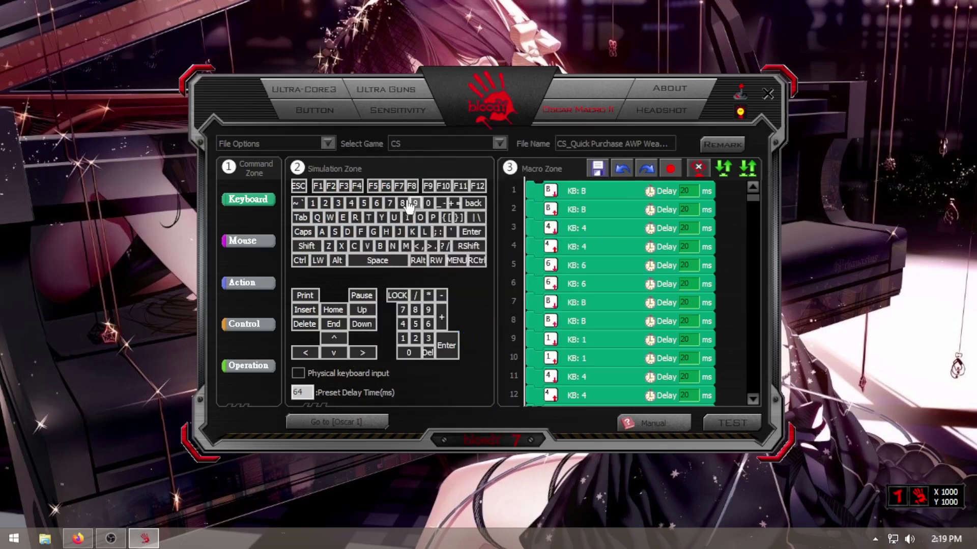
Examine the profiles available in the button settings and close the list without choosing one.
left_click(316, 113)
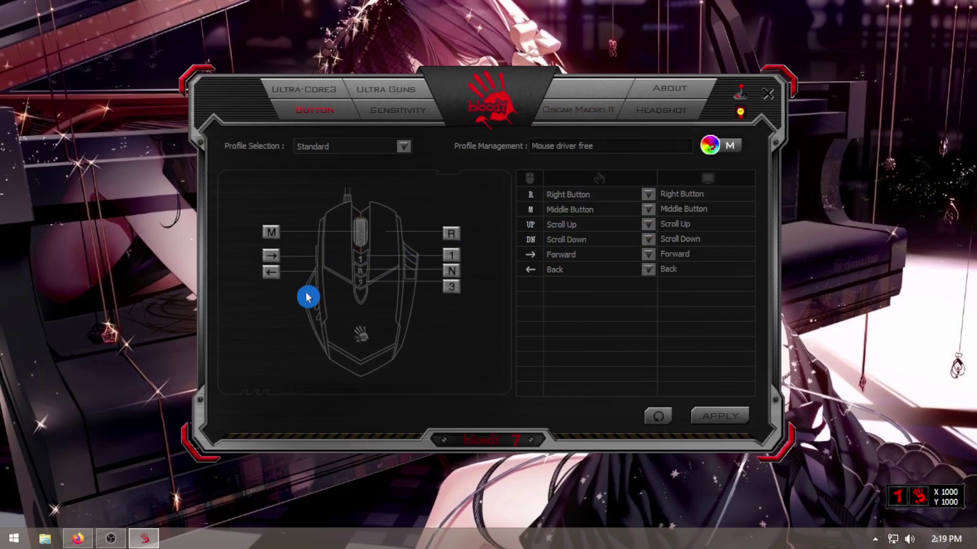
left_click(587, 120)
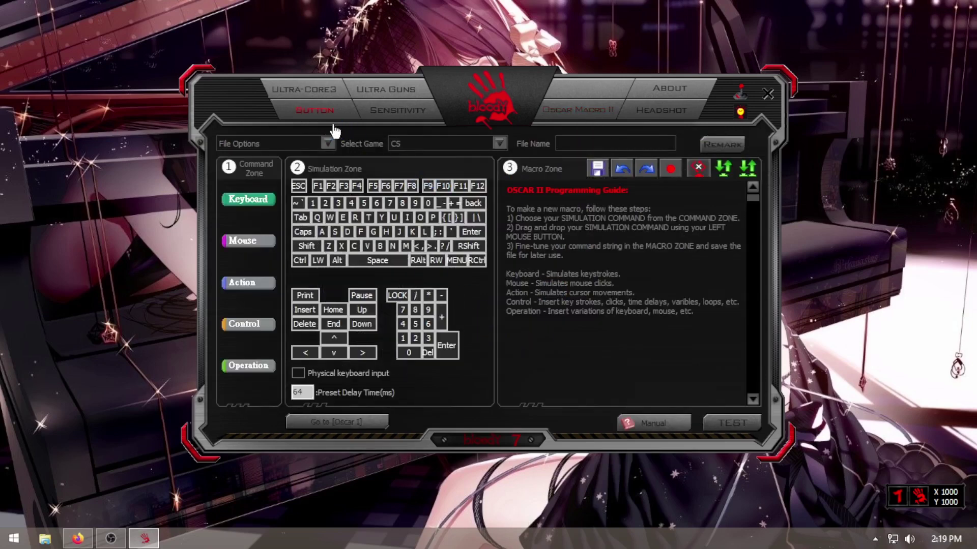
left_click(314, 112)
left_click(377, 148)
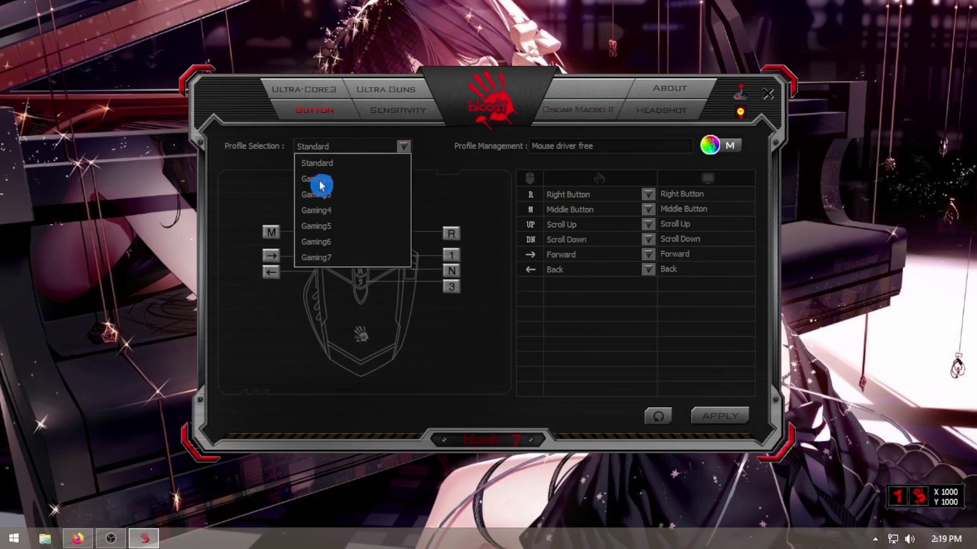
left_click(503, 348)
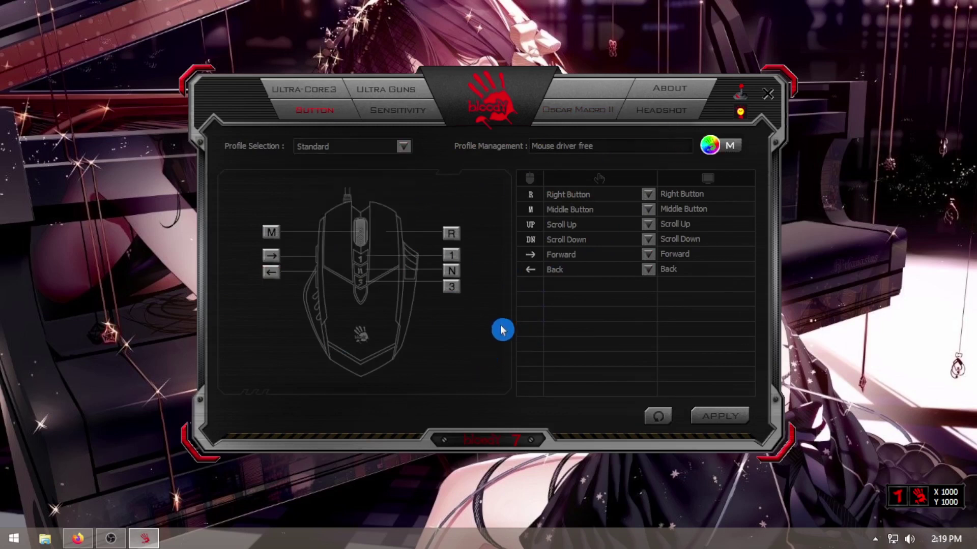
Create a new macro folder named "Minecraft" in Oscar Macro II.
left_click(582, 112)
left_click(313, 147)
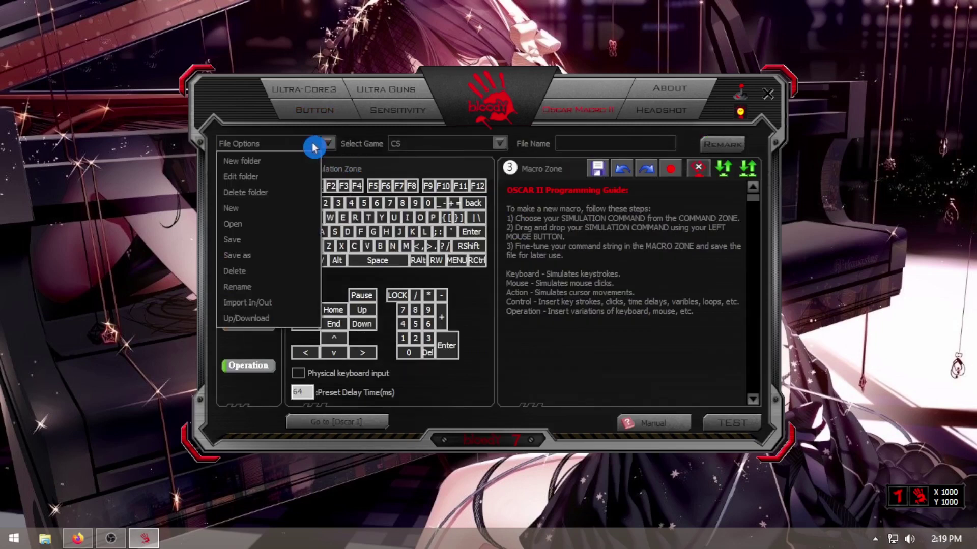
left_click(250, 165)
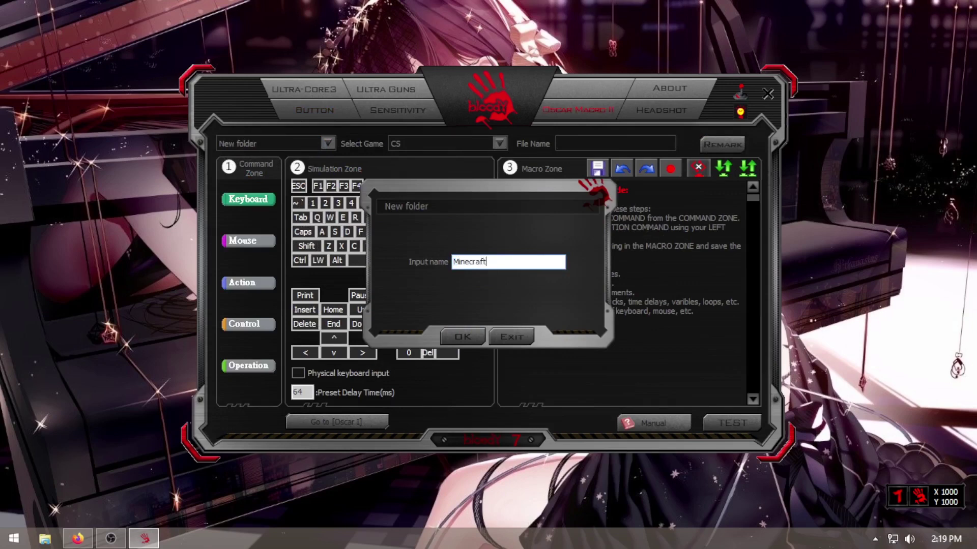
left_click(462, 336)
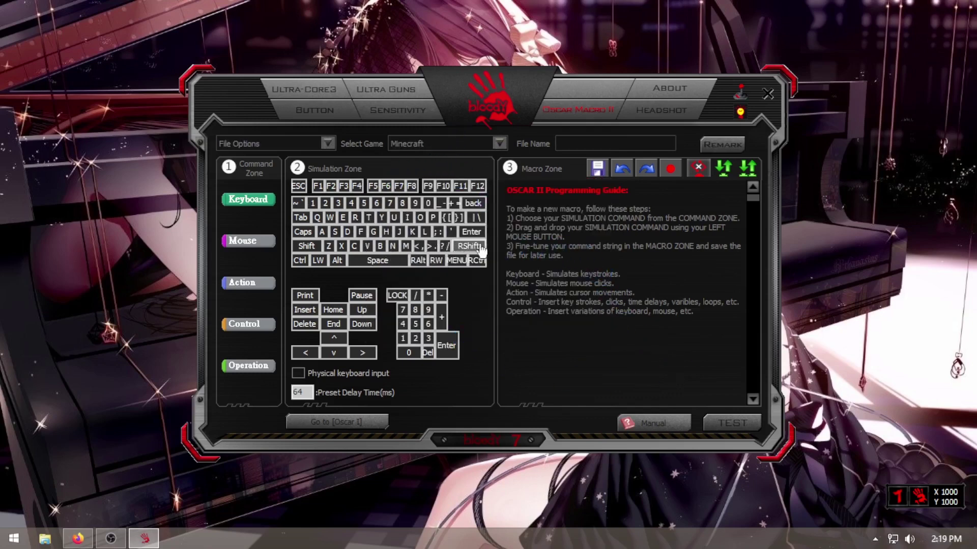
Create a macro file named "Klik Kiri Terus" in the Minecraft folder, using that name for its software, function and description details.
left_click(279, 146)
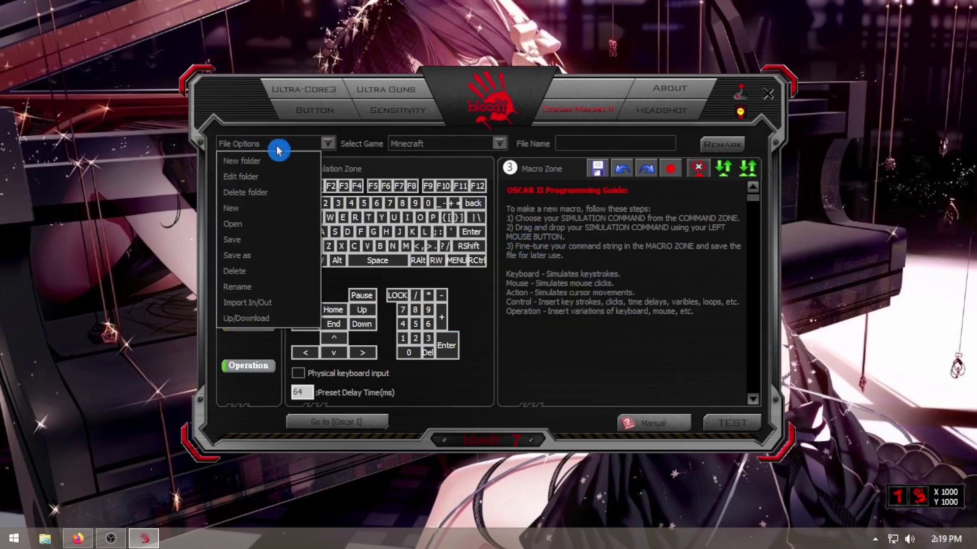
left_click(232, 209)
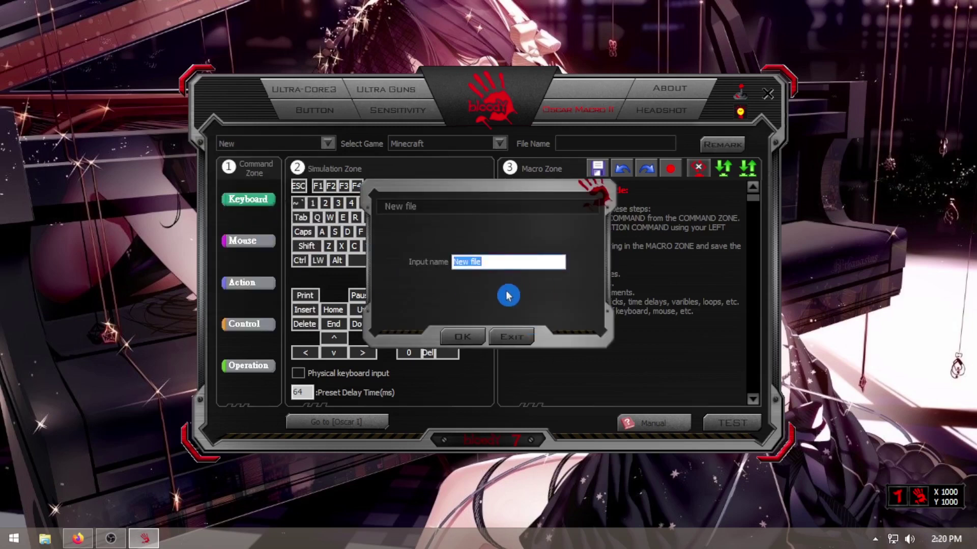
type("Klik Kiri Terus")
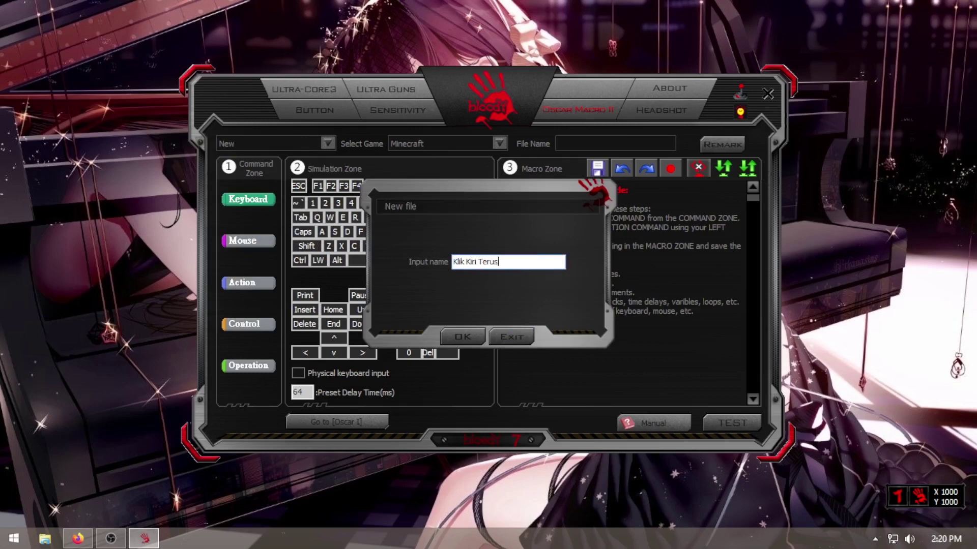
key("ctrl+a")
left_click(447, 337)
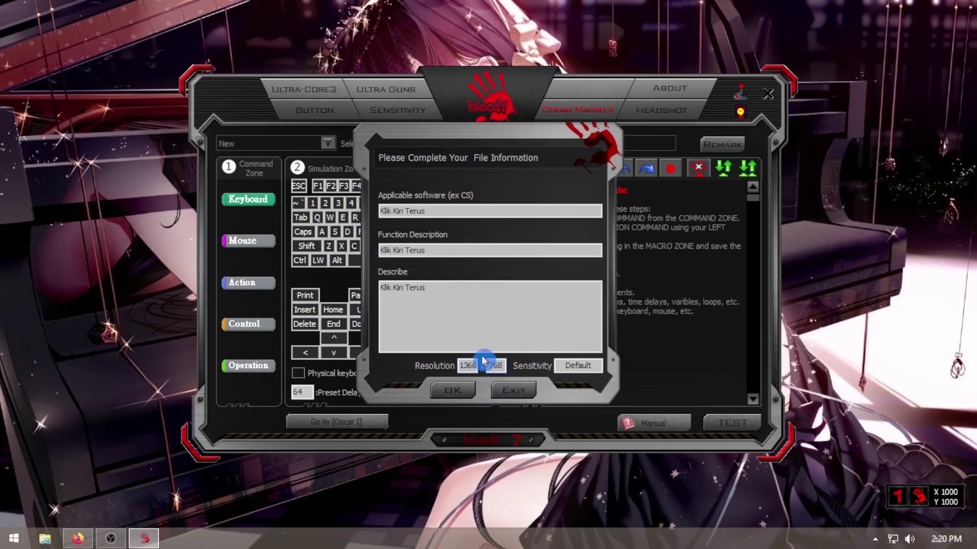
left_click(454, 391)
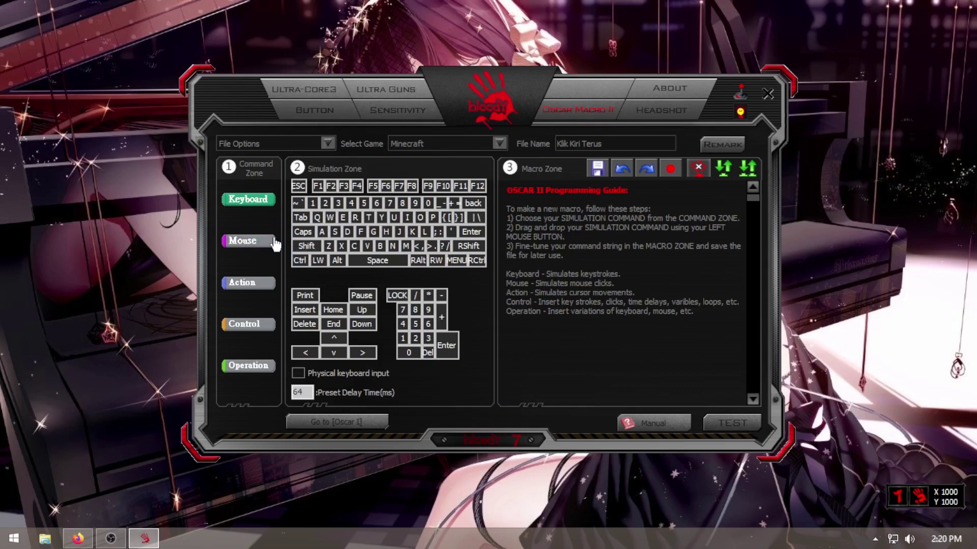
Try adding Q and G keystrokes to the macro, and remove all of them from the command list.
left_click(256, 243)
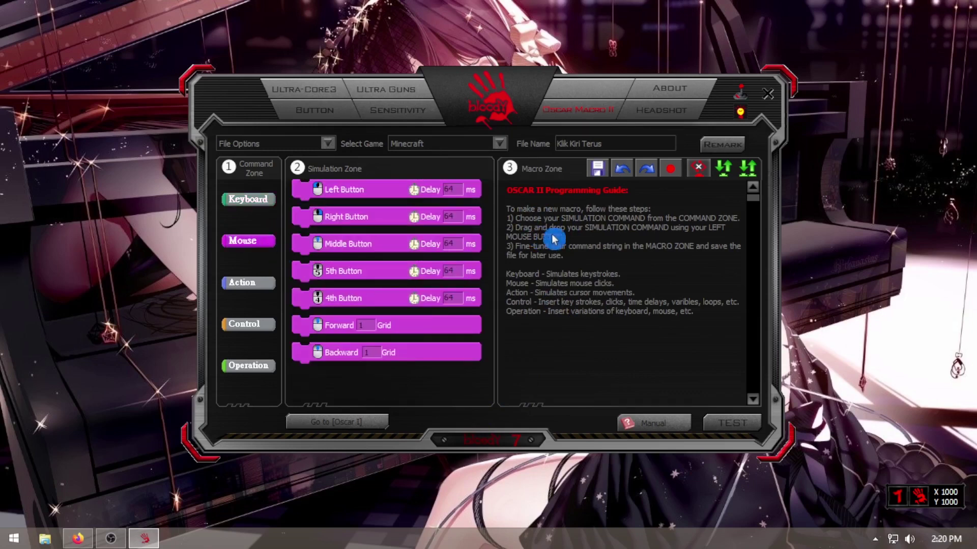
left_click(254, 201)
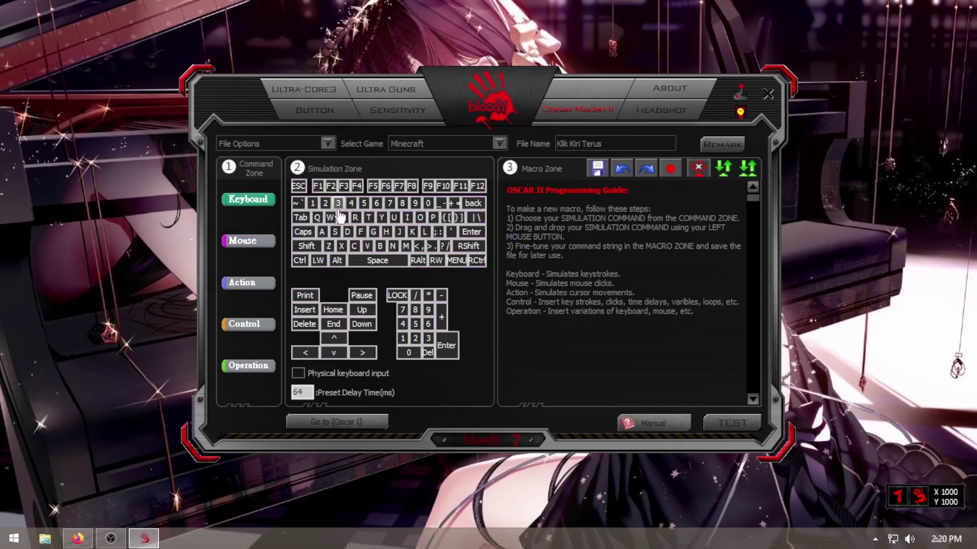
left_click_drag(321, 227, 549, 226)
left_click_drag(371, 235, 565, 273)
left_click(631, 195)
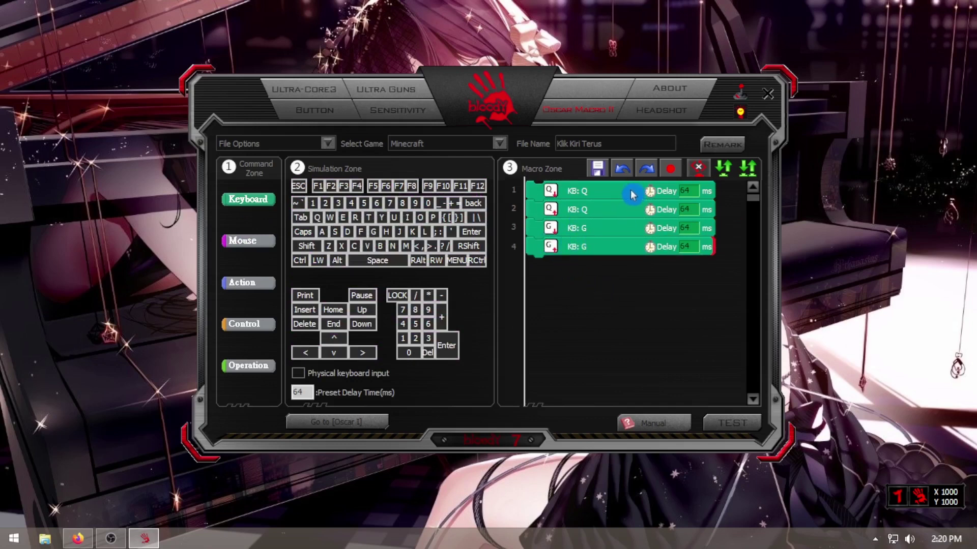
left_click_drag(630, 195, 458, 190)
left_click_drag(585, 194, 386, 189)
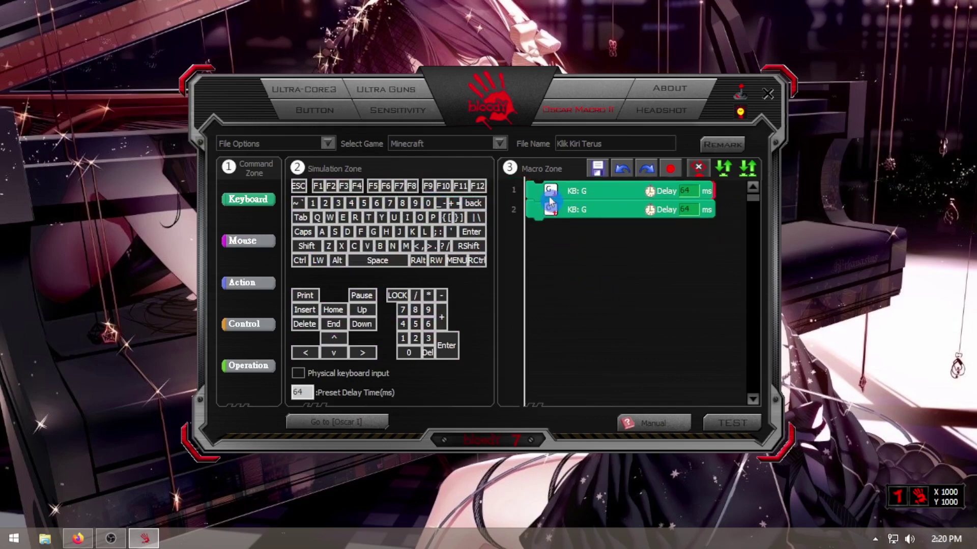
left_click_drag(598, 193, 415, 191)
left_click_drag(609, 194, 391, 192)
Add a Left Button click to the macro with 15 ms delays on both commands, and set the macro to repeat.
left_click(242, 245)
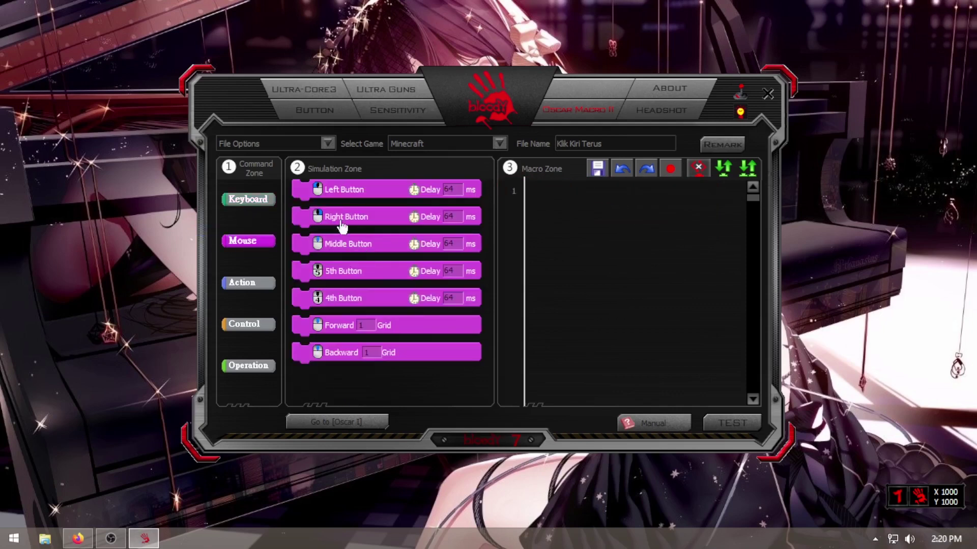
left_click_drag(327, 193, 575, 204)
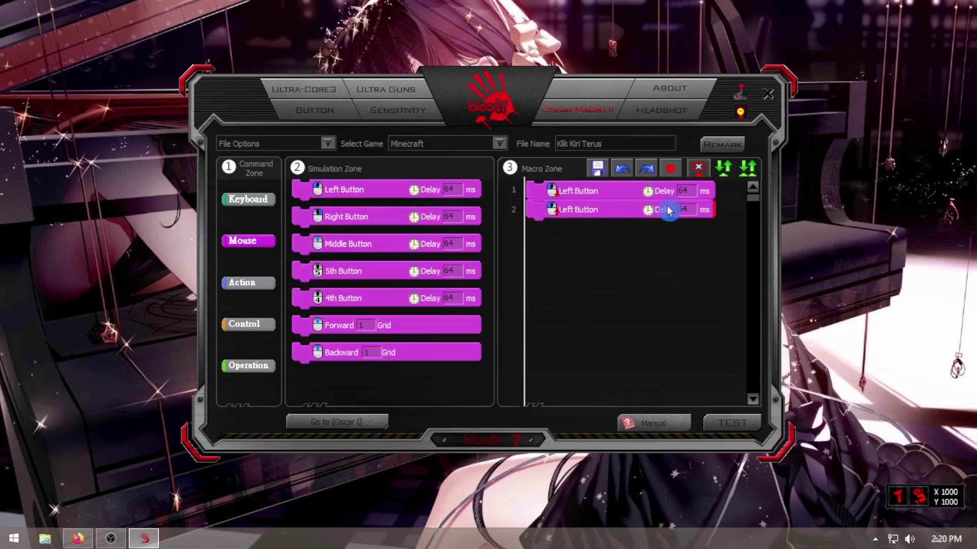
double_click(697, 194)
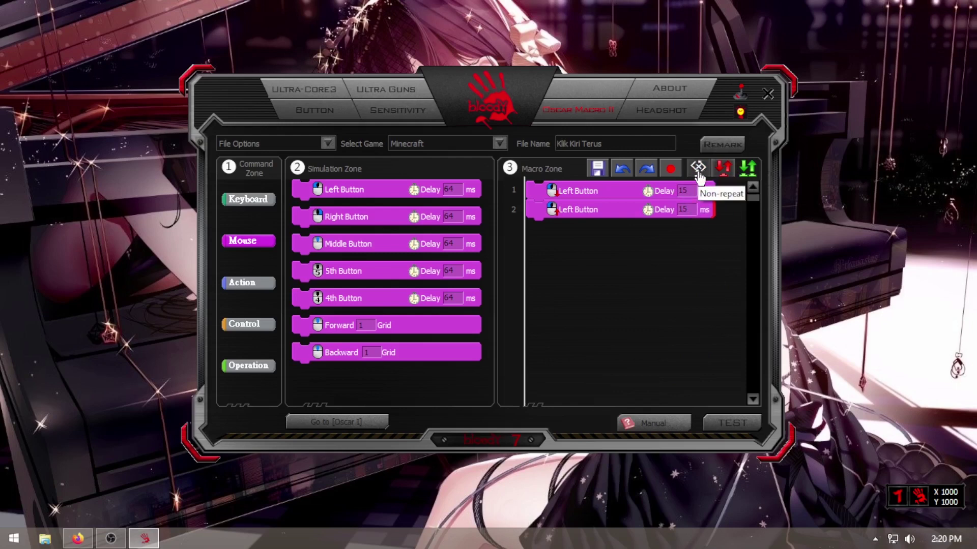
left_click(724, 179)
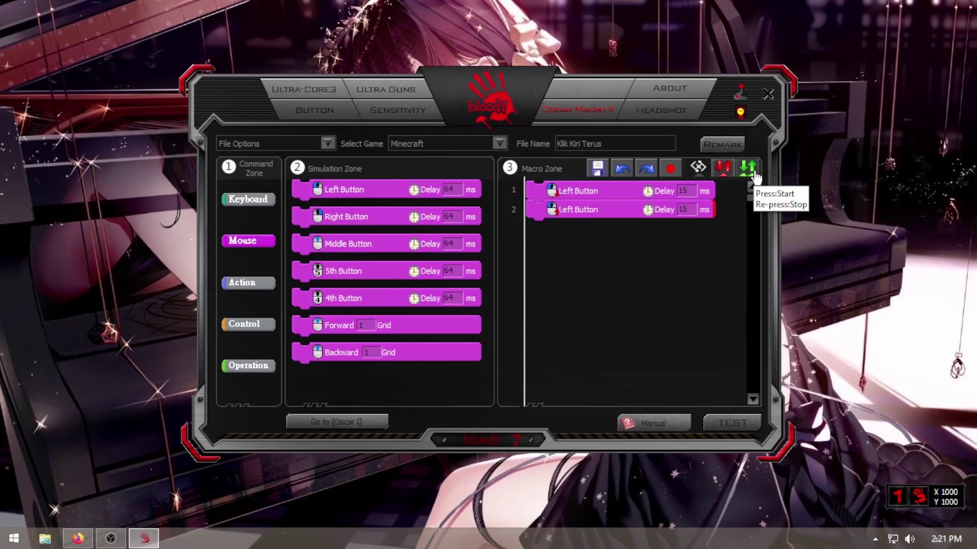
Try to save the macro as "Klik Kiri Terus" in the Minecraft game folder.
left_click(598, 169)
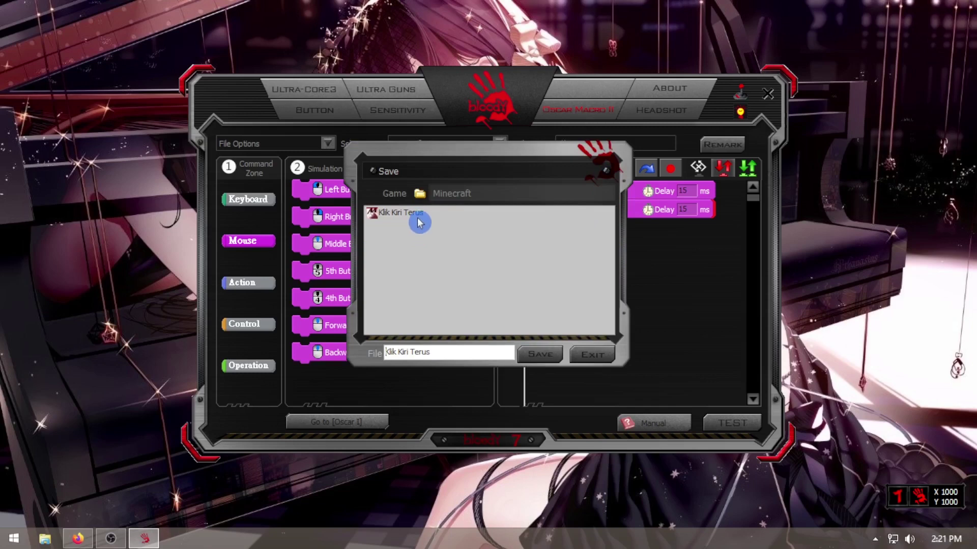
left_click(542, 355)
left_click(567, 322)
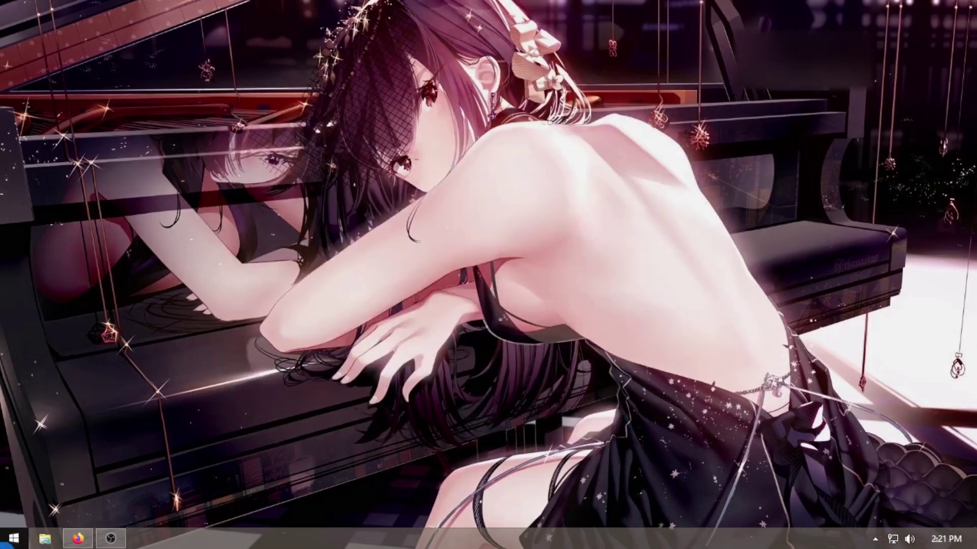
Search the computer for "bloody7" and relaunch the Bloody7 application.
key("super")
type("bl")
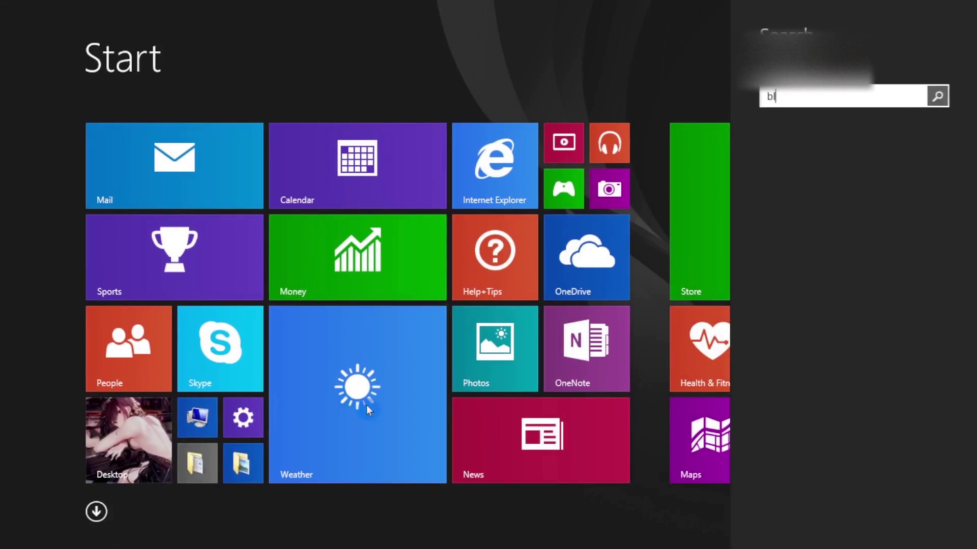
type("oody7")
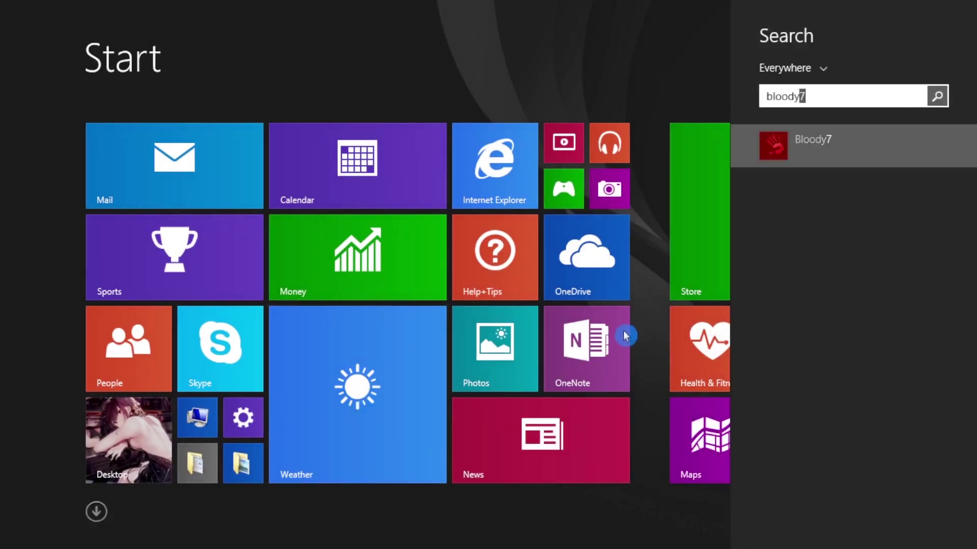
left_click(818, 152)
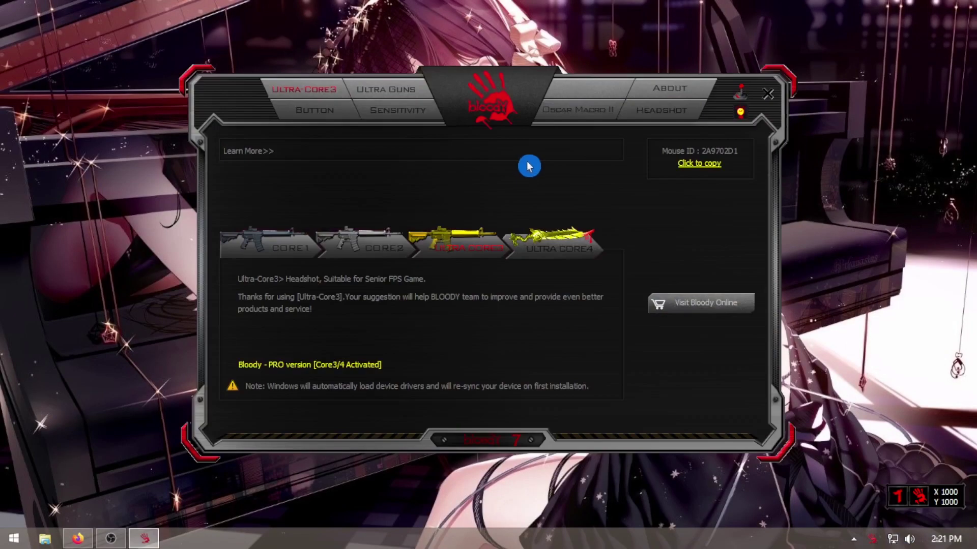
Open the "Klik Kiri Terus" macro file from the Minecraft game folder in Oscar Macro II.
left_click(597, 115)
left_click(427, 147)
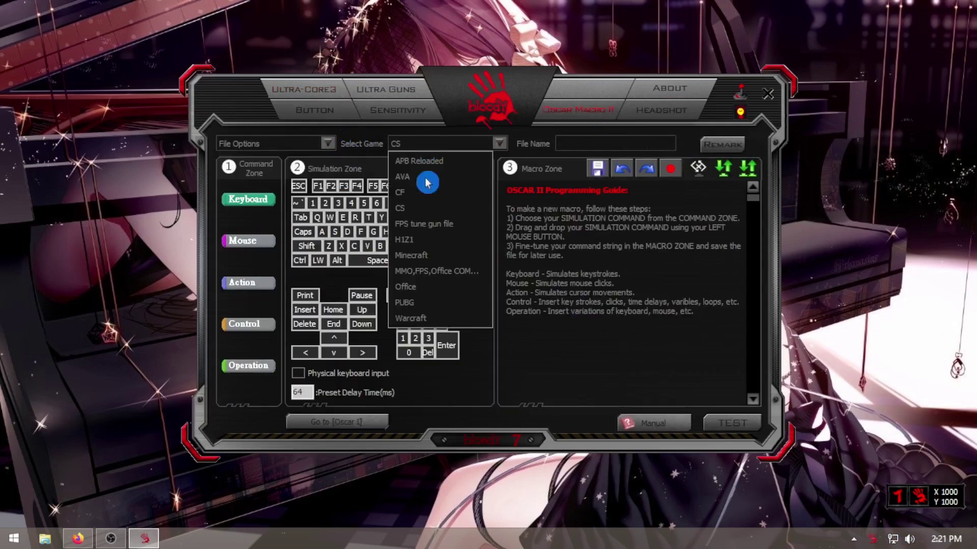
left_click(421, 261)
left_click(295, 136)
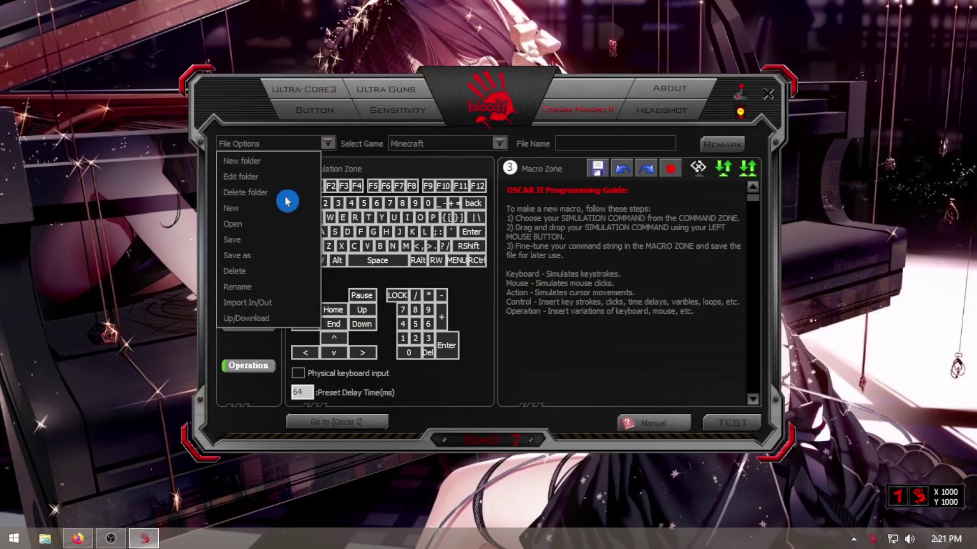
left_click(234, 224)
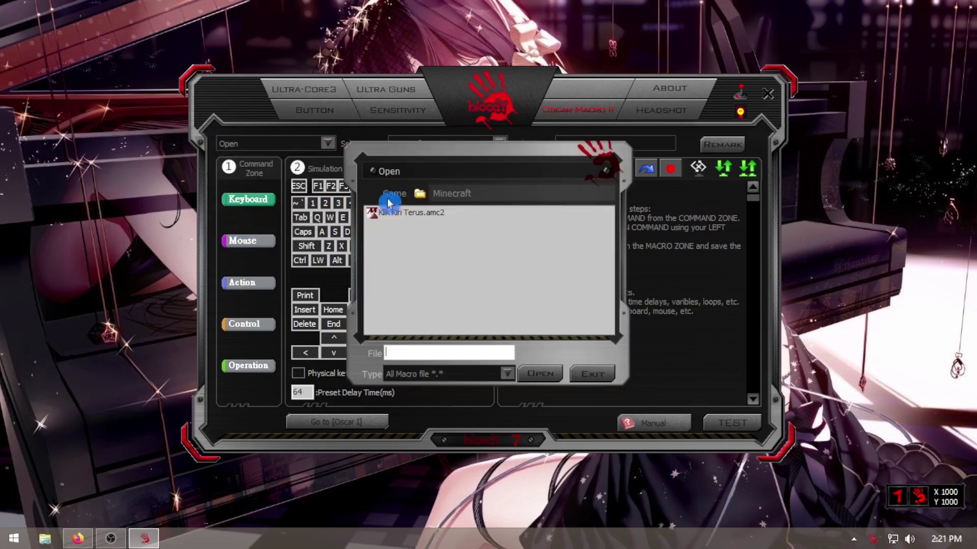
left_click(389, 212)
left_click(541, 374)
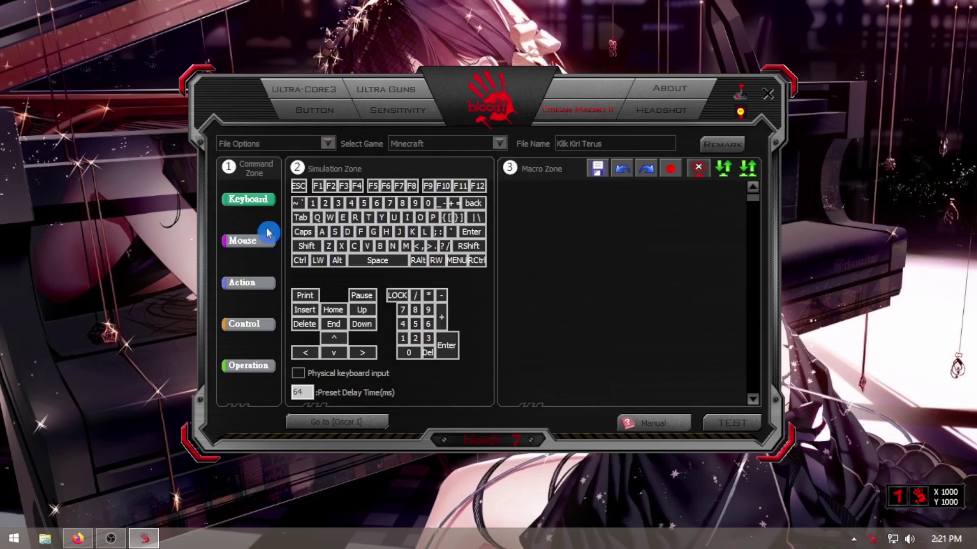
Add a Left Button click with 15 ms delays on both commands, set the macro to repeat, and save it as "Klik Kiri Terus".
left_click(250, 241)
left_click_drag(358, 196, 648, 224)
left_click(690, 191)
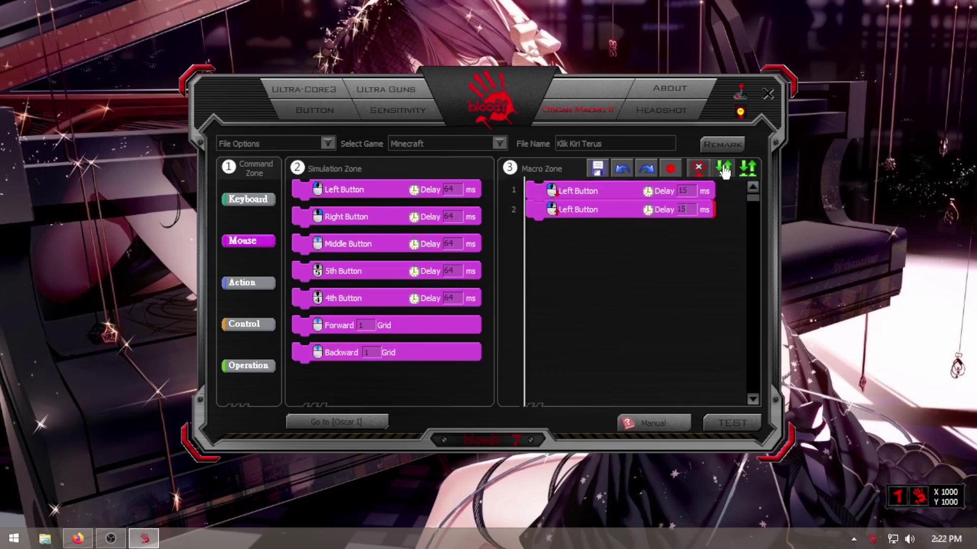
left_click(598, 171)
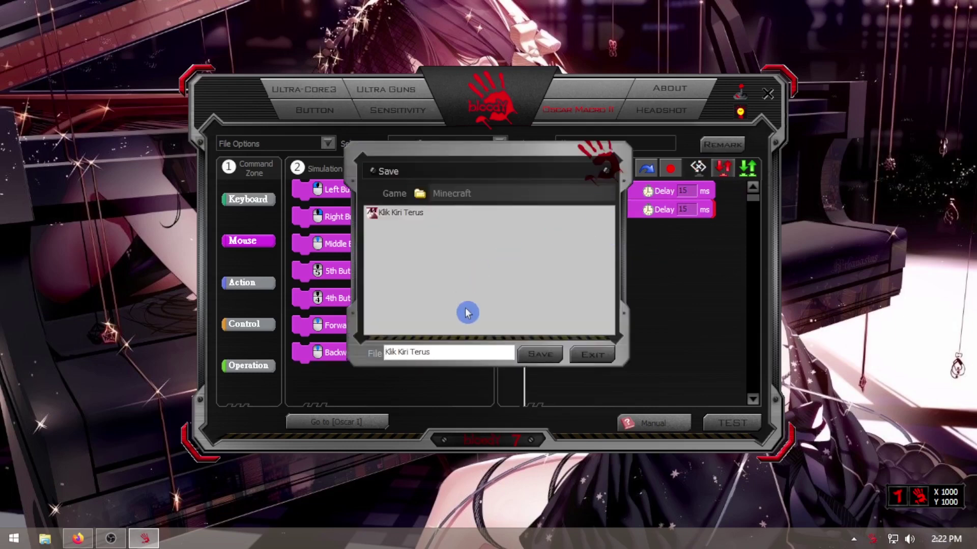
left_click(547, 353)
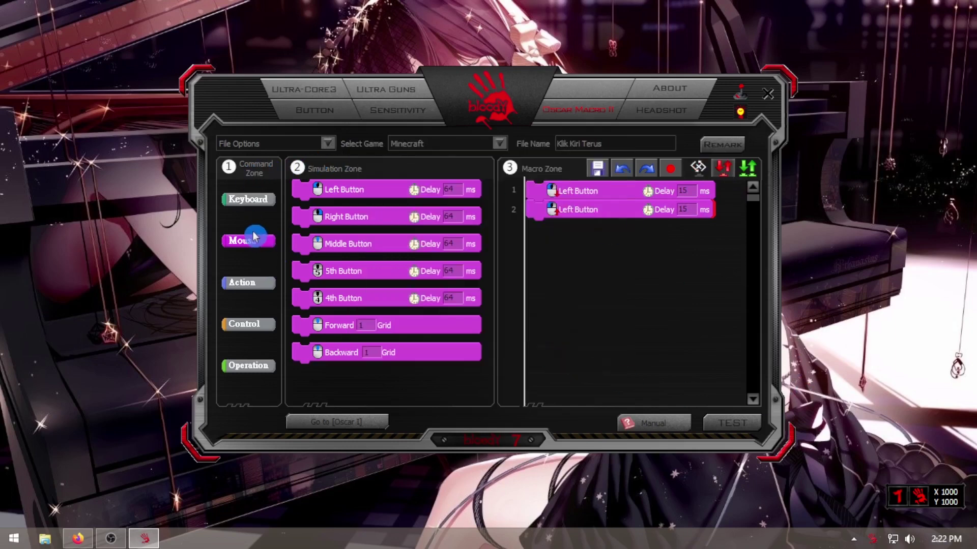
Create a macro file named "Klik Kanan Terus" in the Minecraft folder, using that name for its applicable software and function description.
left_click(252, 147)
left_click(232, 209)
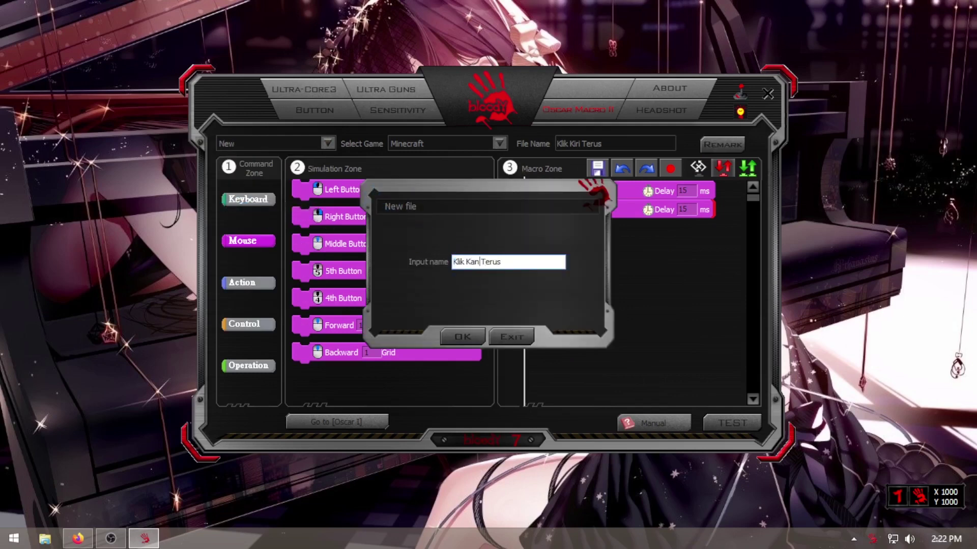
left_click_drag(512, 263, 379, 272)
key("ctrl+c")
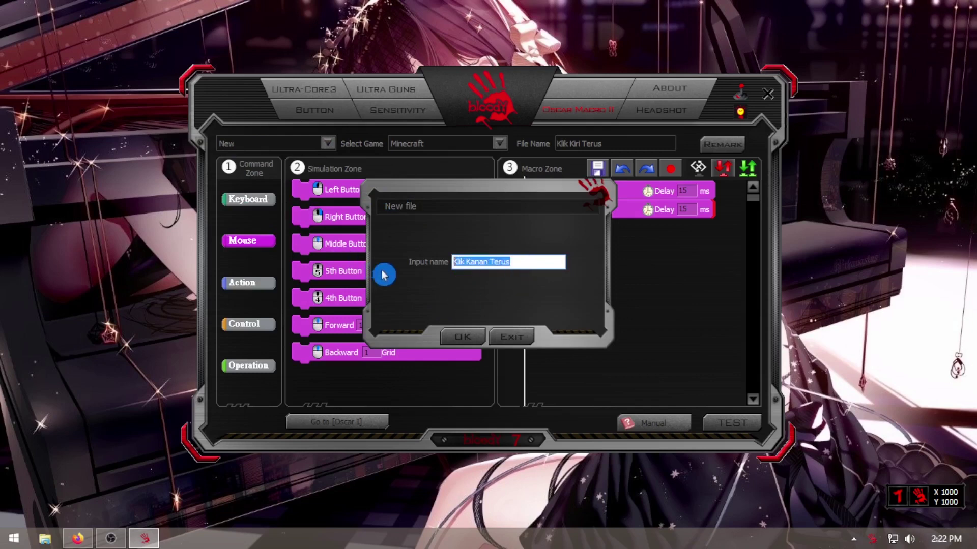
left_click(454, 340)
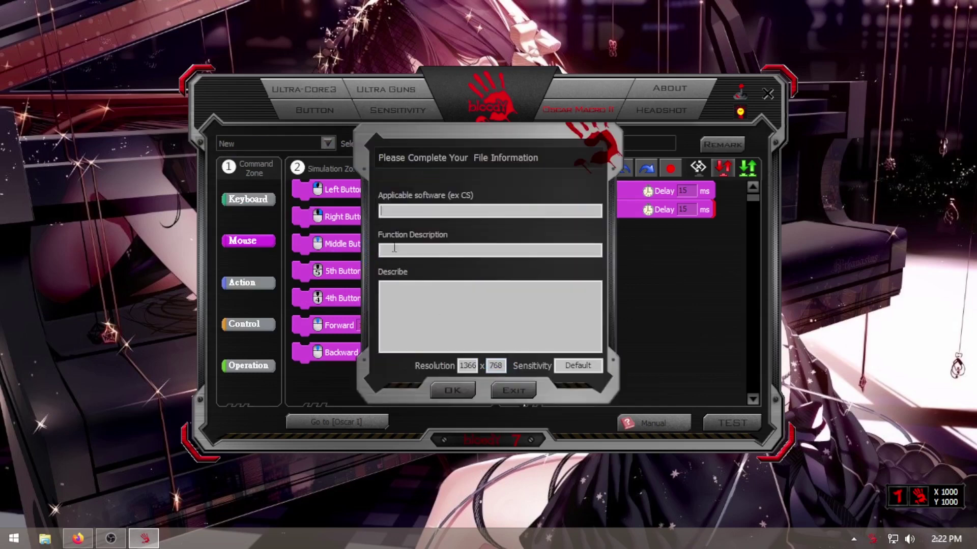
left_click(452, 254)
key("ctrl+v")
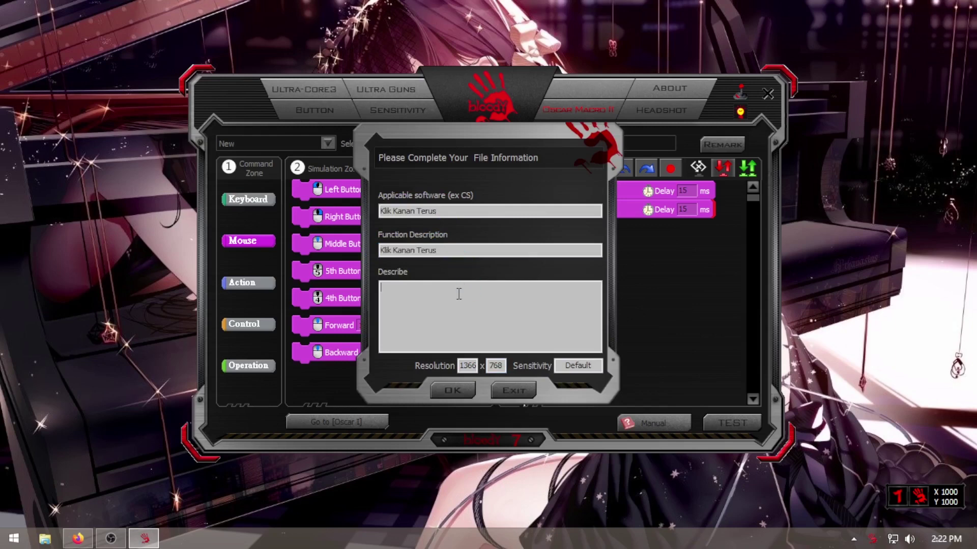
left_click(435, 402)
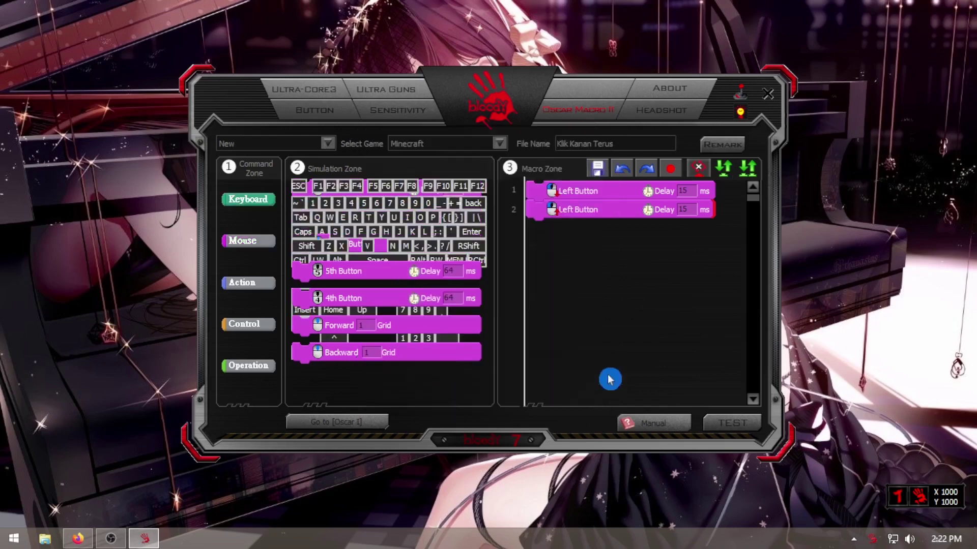
Add a Right Button click with 34 ms delays on both commands, set the macro to repeat, and save it as "Klik Kanan Terus".
left_click(257, 241)
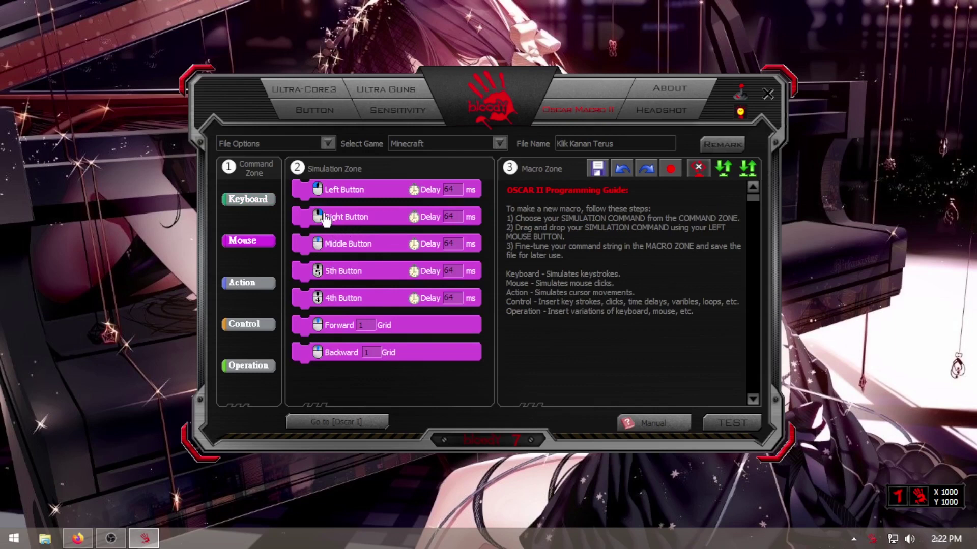
left_click_drag(325, 219, 549, 214)
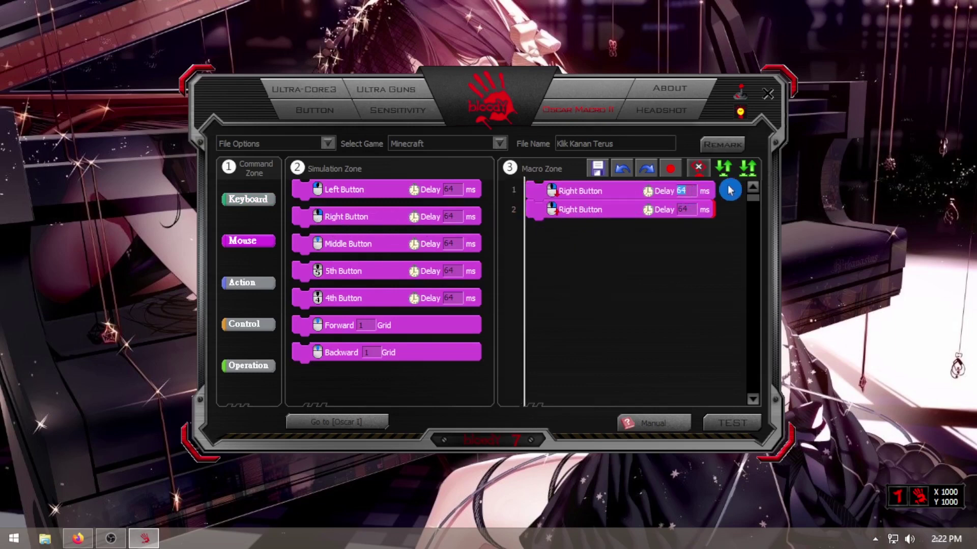
type("3")
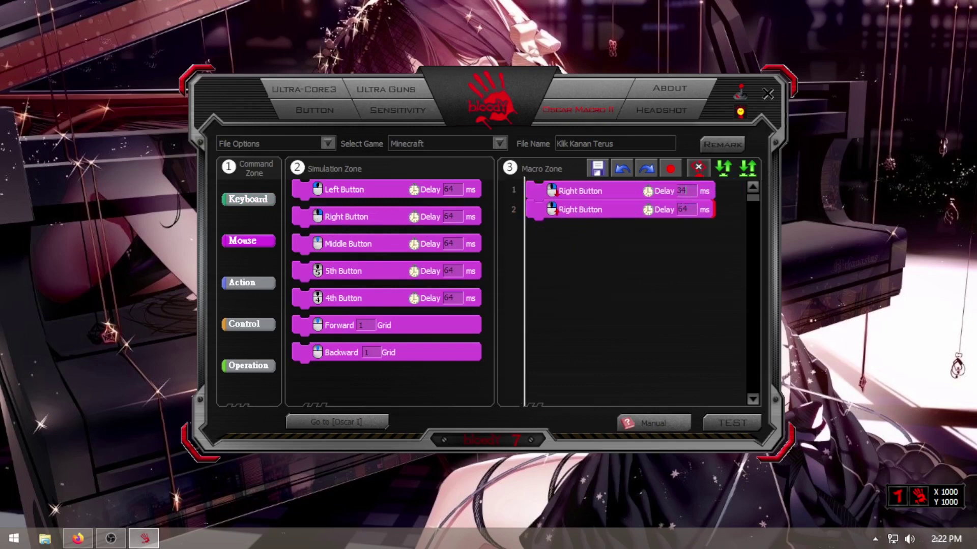
double_click(693, 210)
type("34")
left_click(602, 173)
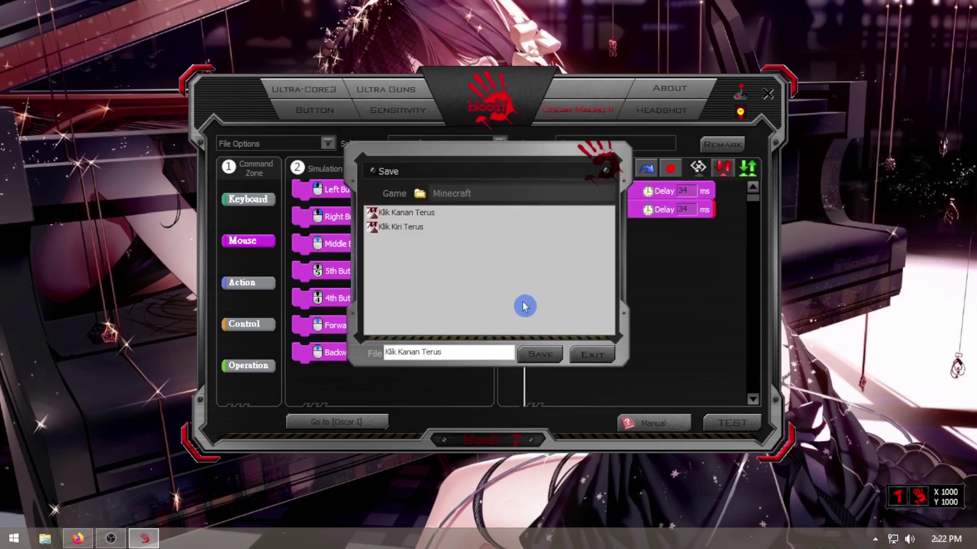
left_click(540, 356)
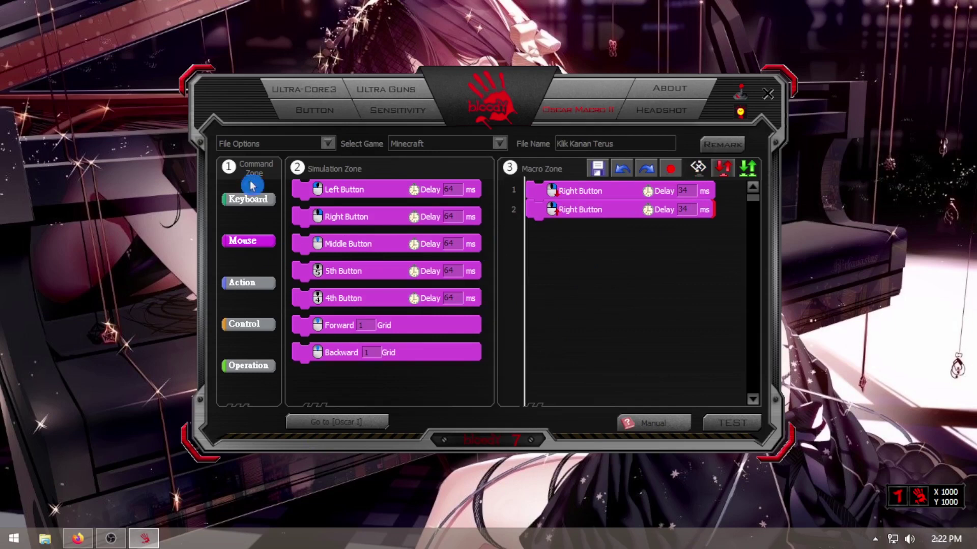
Switch the mouse button settings to the Gaming2 profile.
left_click(316, 116)
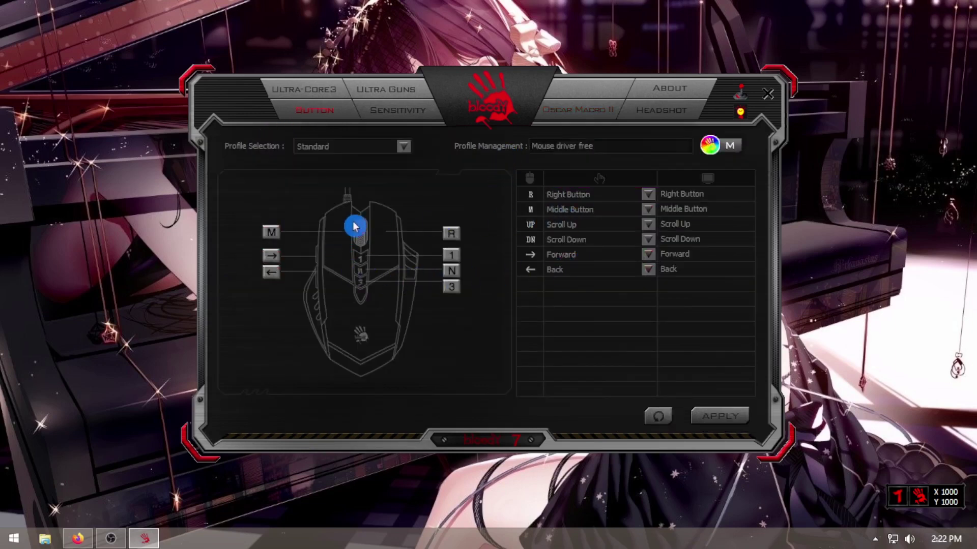
left_click(648, 254)
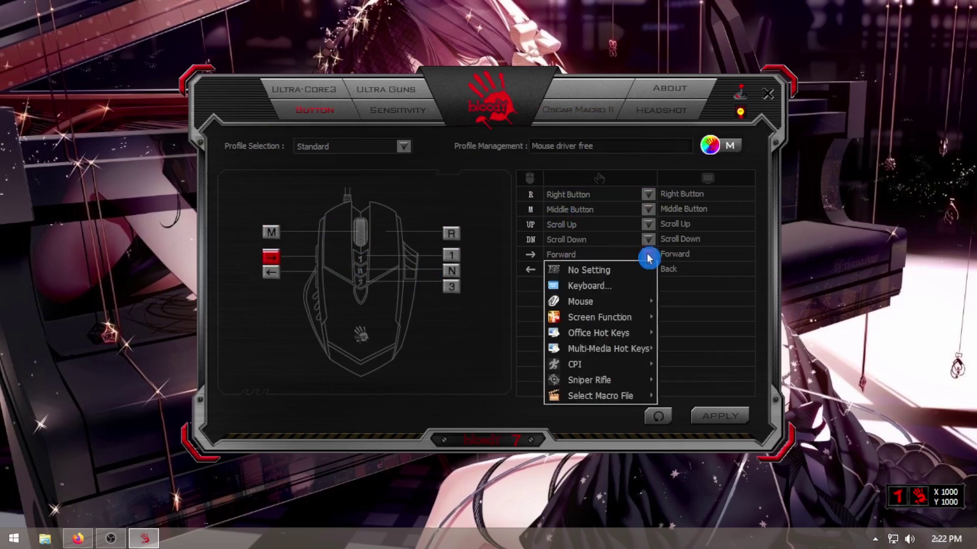
mouse_move(624, 399)
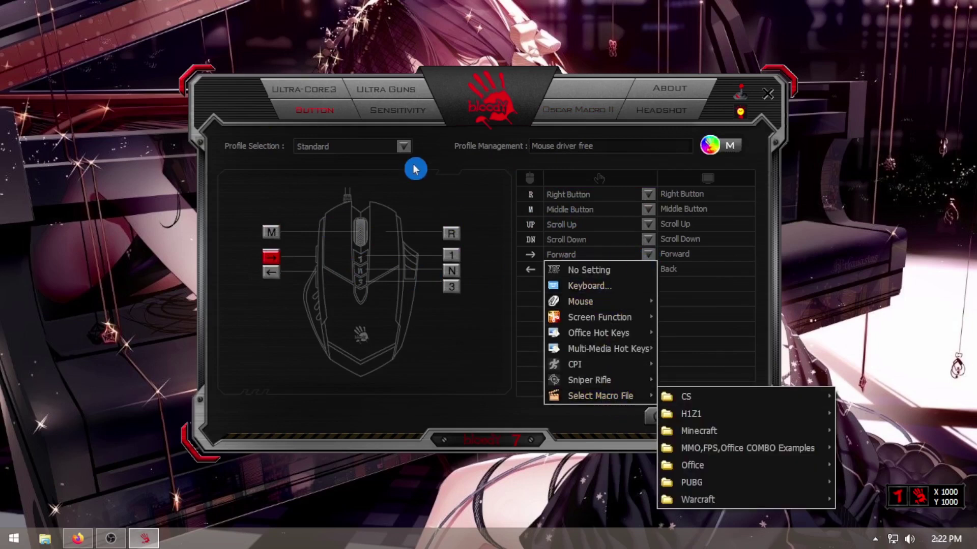
left_click(403, 147)
left_click(322, 190)
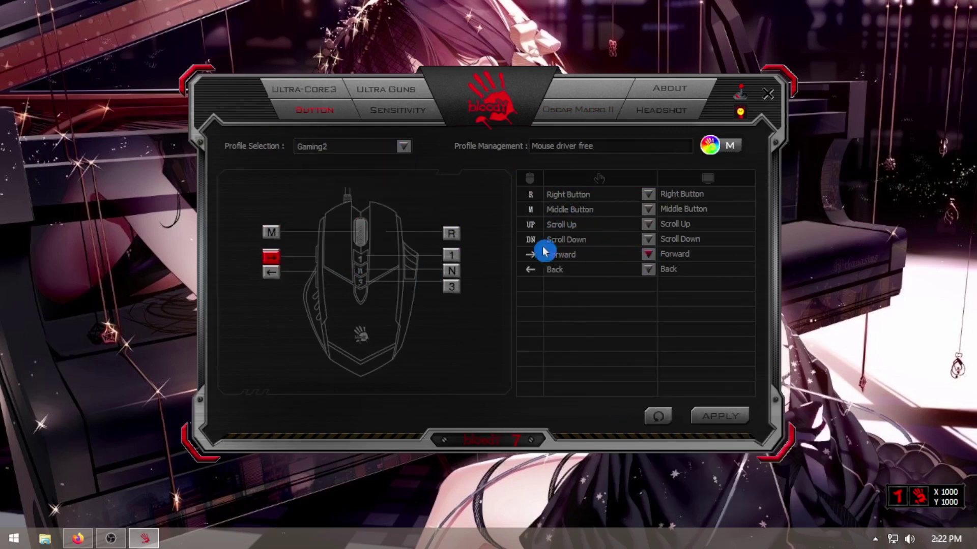
Rename the M2 profile "Minecraft" in the profile management settings, keeping its green color.
left_click(710, 147)
left_click(350, 218)
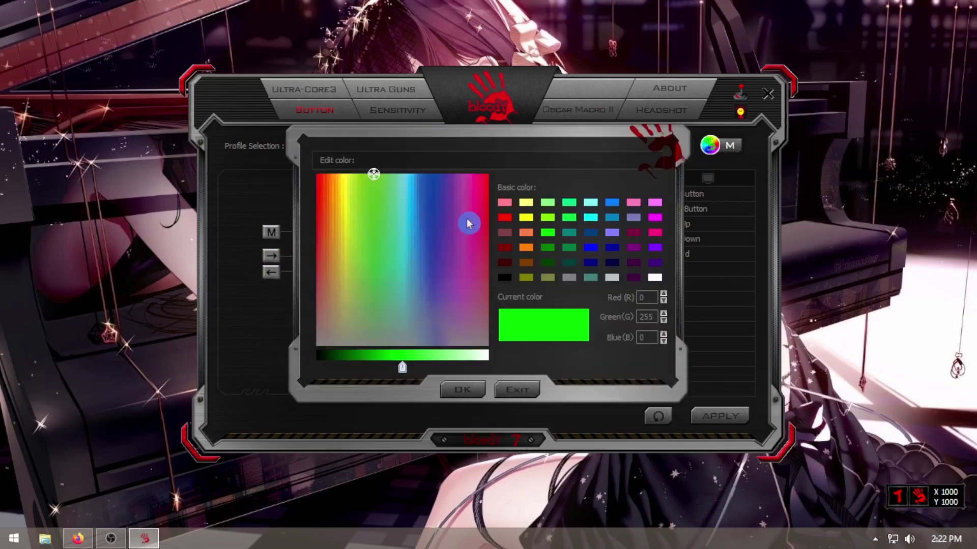
left_click(517, 388)
left_click(497, 214)
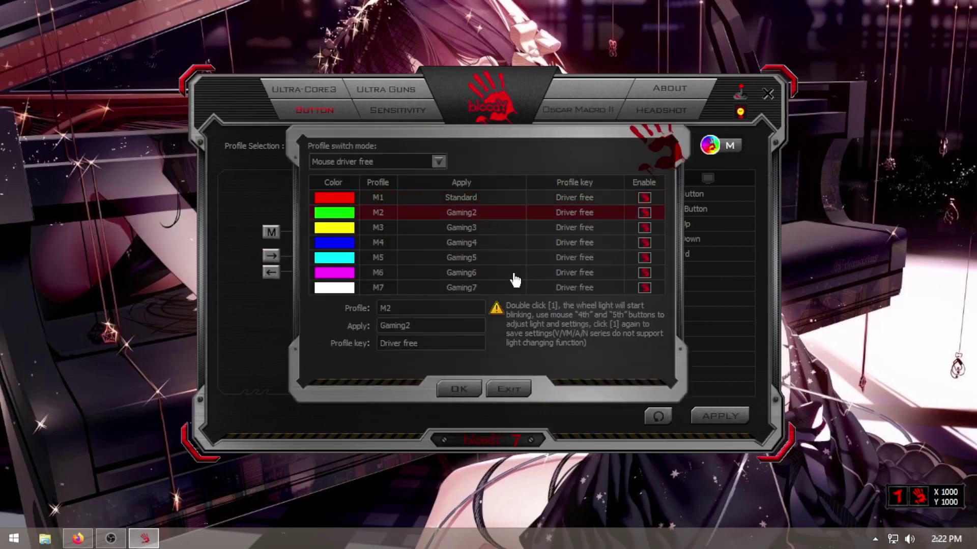
type("Minecraft")
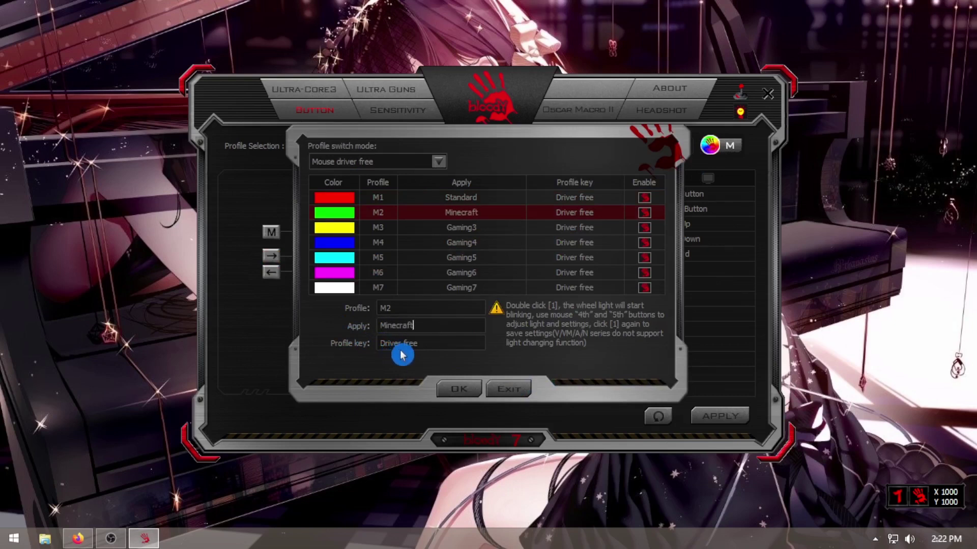
left_click(458, 395)
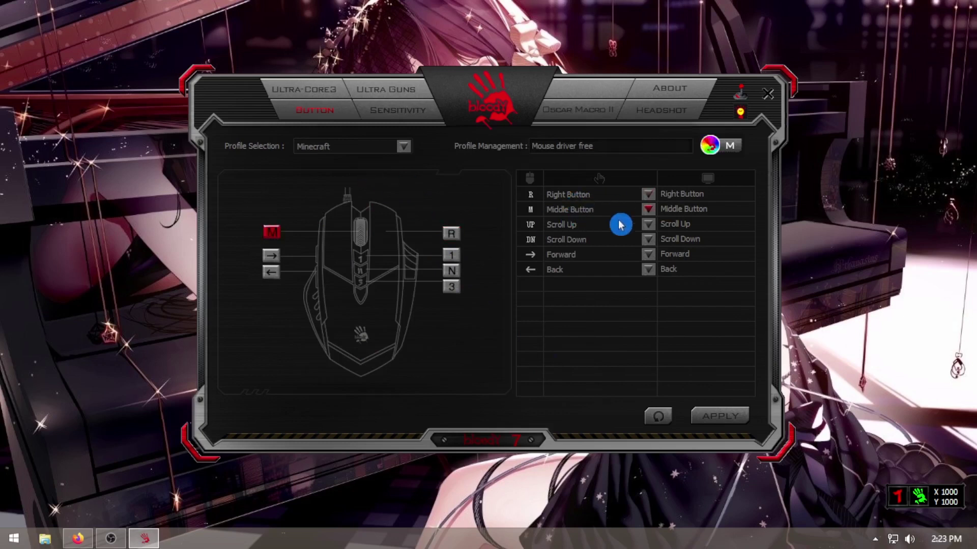
Assign the "Klik Kanan Terus" macro from the Minecraft folder to the mouse's right button.
left_click(646, 196)
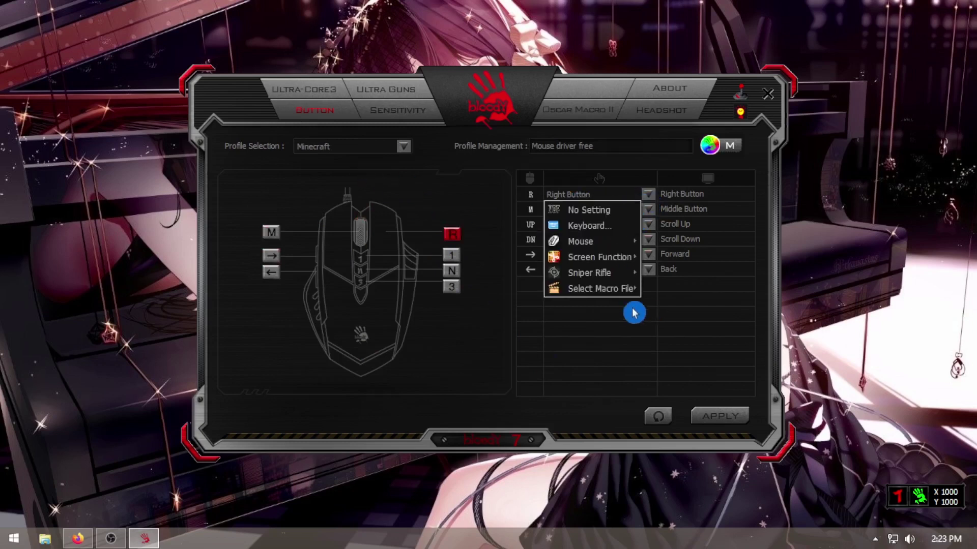
mouse_move(617, 285)
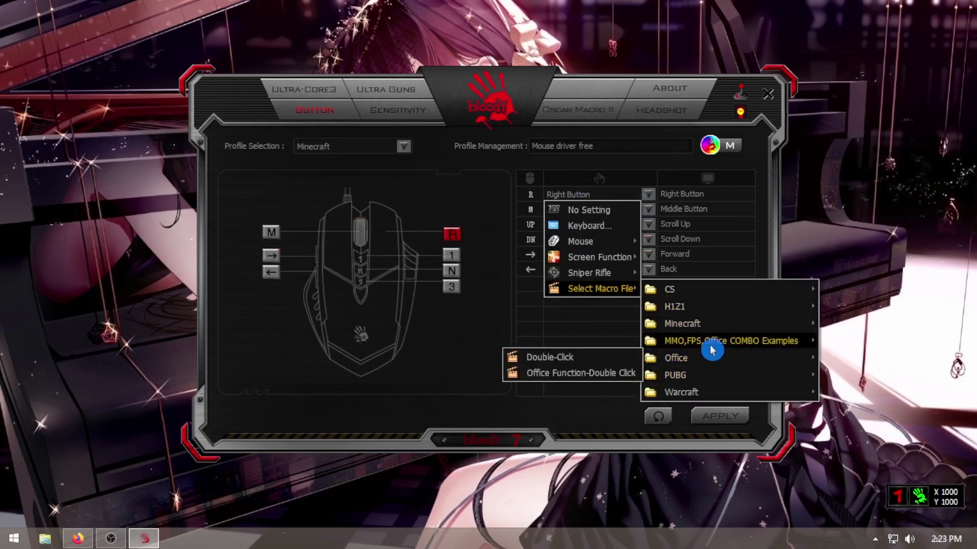
mouse_move(718, 329)
left_click(872, 326)
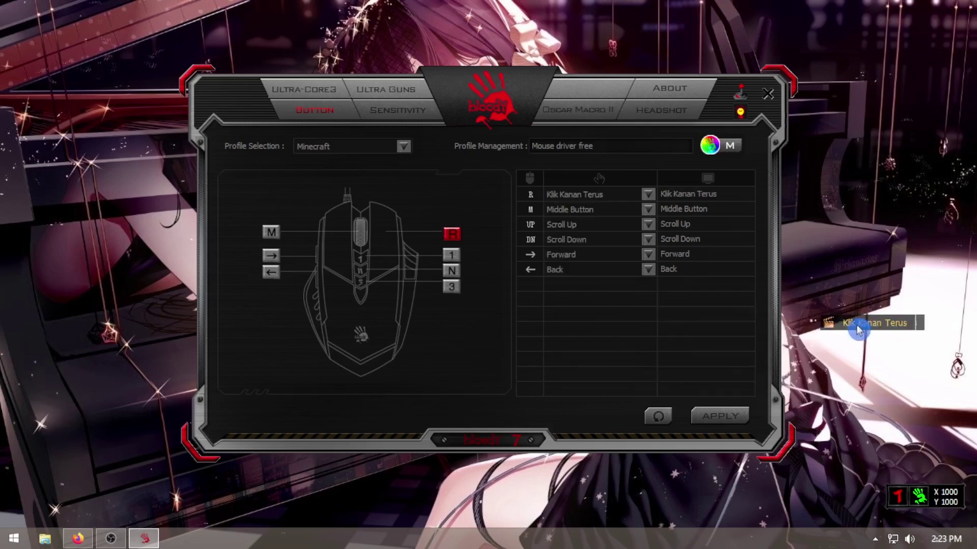
Assign the "Klik Kiri Terus" macro from the Minecraft folder to the mouse's Forward button.
left_click(651, 255)
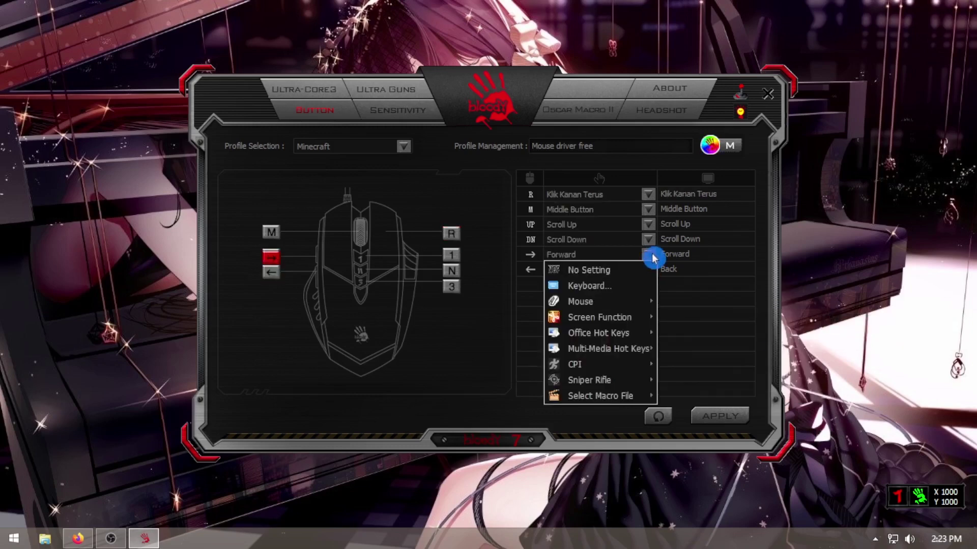
mouse_move(631, 397)
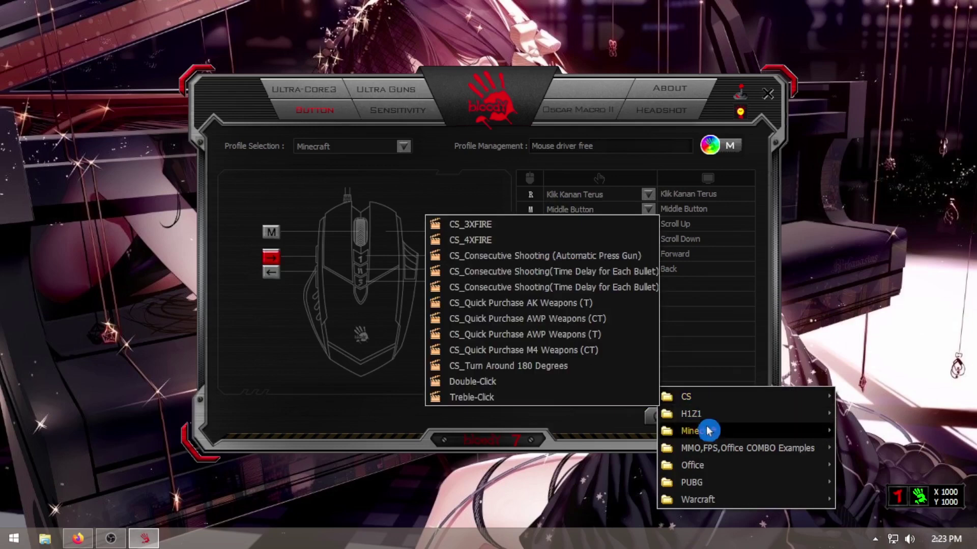
mouse_move(717, 432)
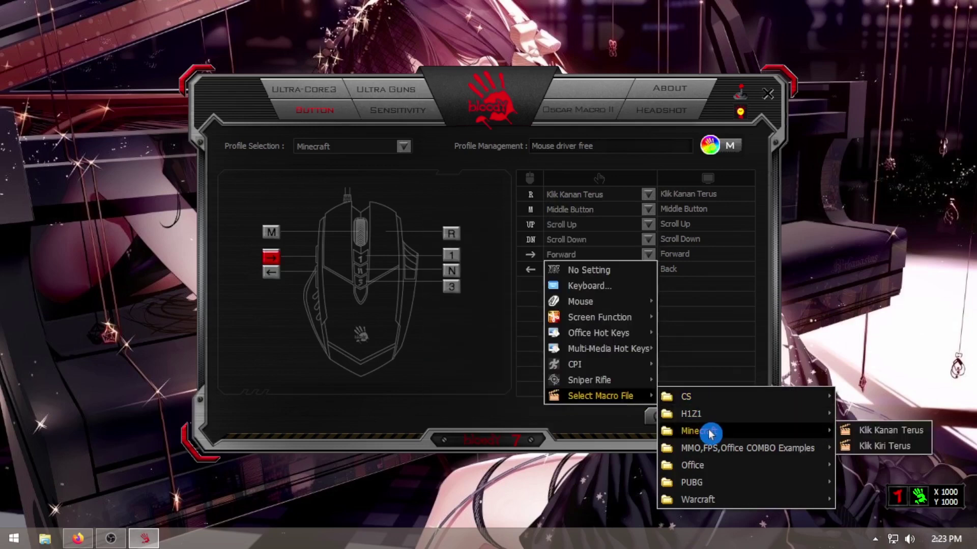
left_click(875, 446)
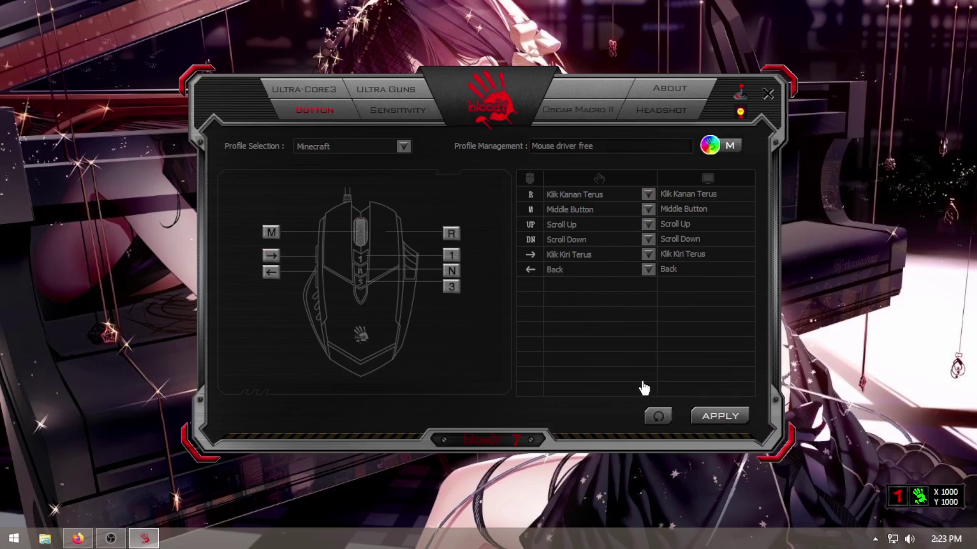
left_click(496, 338)
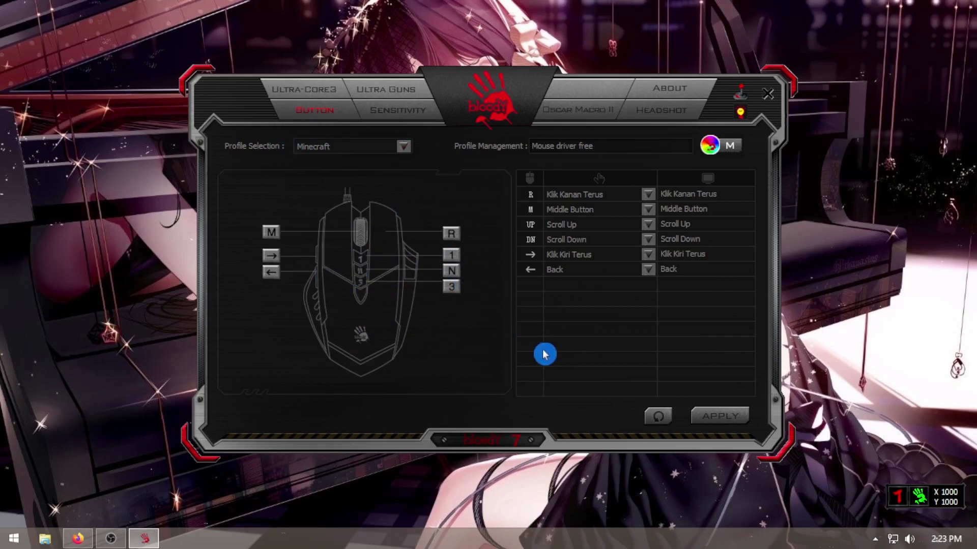
Switch to the 10-second CPS test page in Firefox, with its window maximized.
key("alt+Tab")
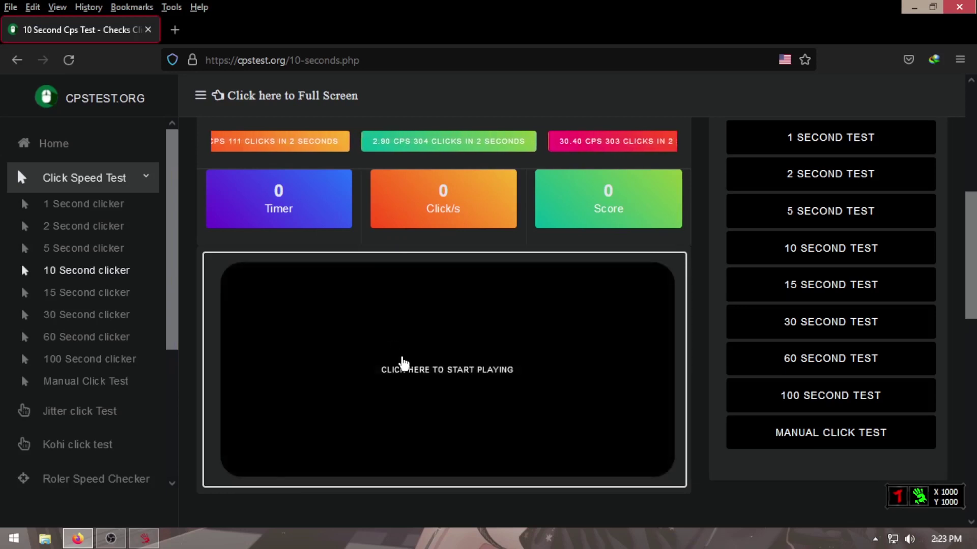
key("alt+Tab")
left_click(452, 280)
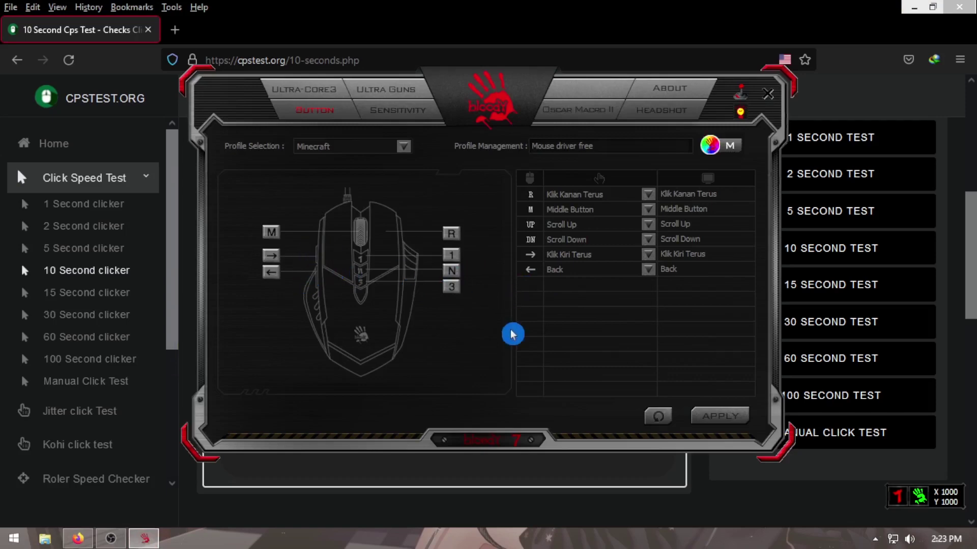
double_click(631, 18)
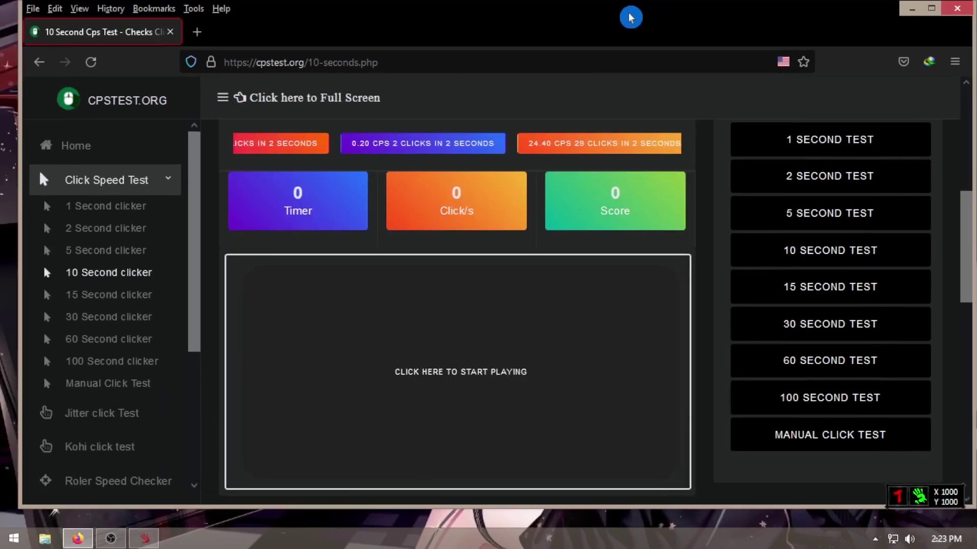
left_click_drag(631, 18, 612, 16)
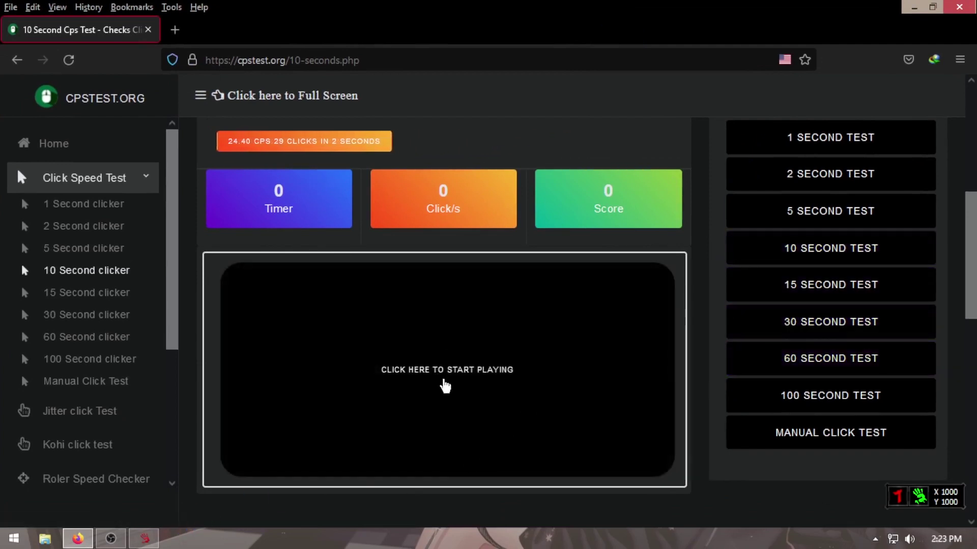
Run the 10-second click speed test with the repeating left-click macro, sweeping across the click area.
left_click(415, 337)
left_click(410, 351)
left_click(409, 346)
left_click(316, 361)
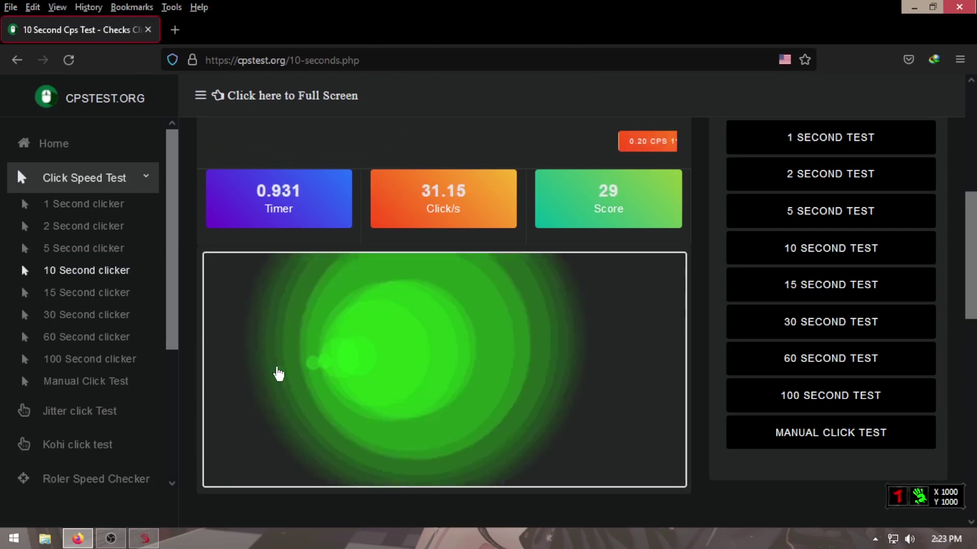
left_click(278, 368)
left_click(279, 368)
left_click(337, 371)
left_click(356, 371)
left_click(361, 370)
left_click(361, 371)
left_click(560, 375)
left_click(589, 375)
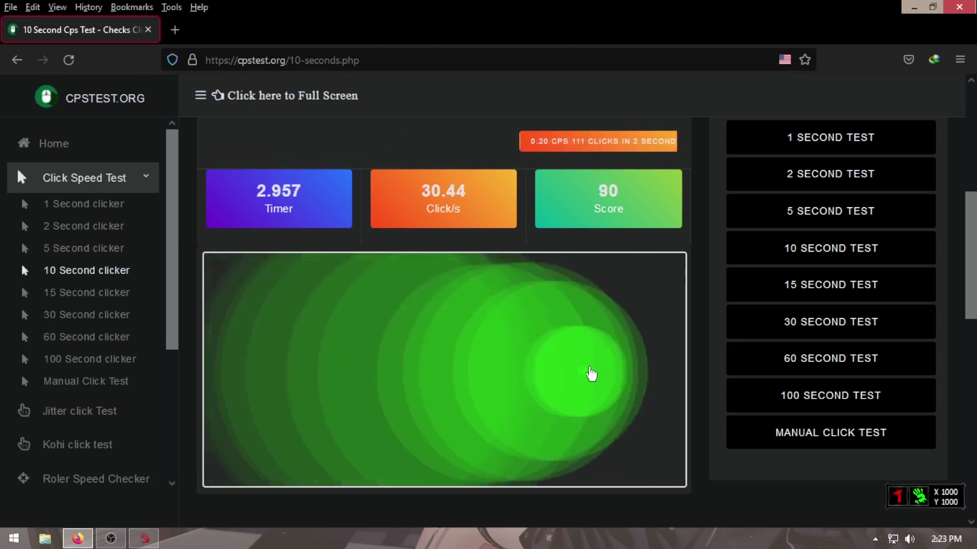
left_click(540, 373)
left_click(506, 372)
left_click(422, 375)
left_click(341, 375)
left_click(325, 376)
left_click(311, 379)
left_click(386, 378)
left_click(497, 377)
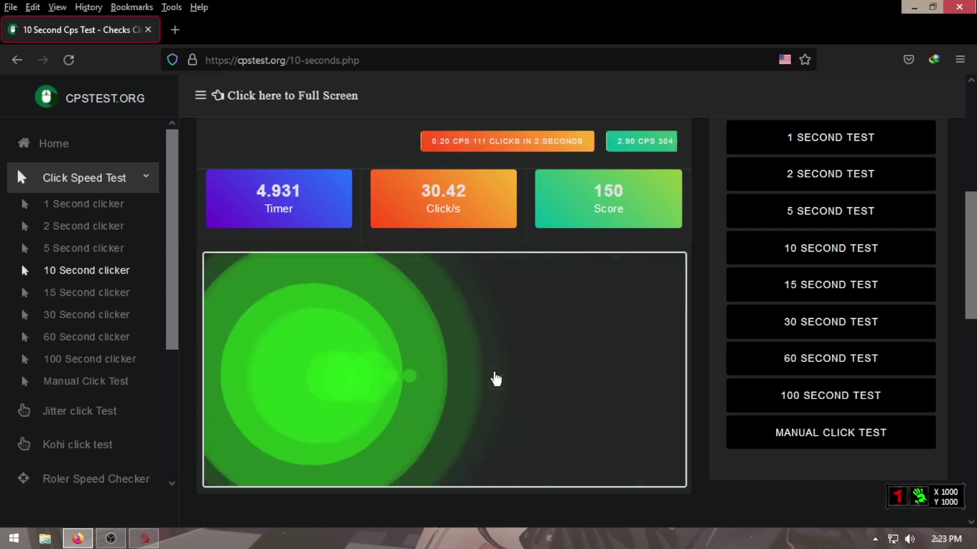
left_click(539, 378)
left_click(575, 380)
left_click(588, 380)
left_click(589, 380)
left_click(584, 376)
left_click(493, 378)
left_click(493, 378)
left_click(433, 379)
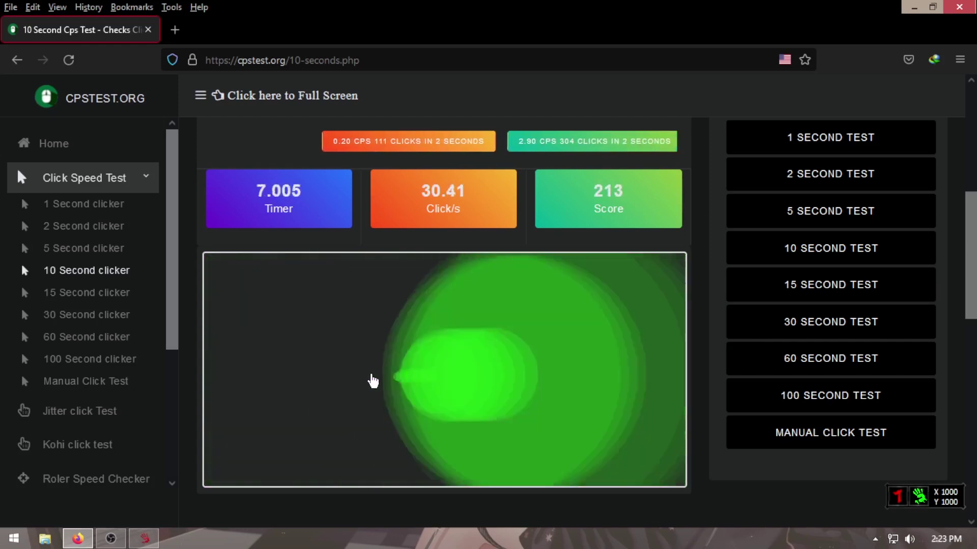
left_click(375, 380)
left_click(331, 384)
left_click(356, 383)
left_click(422, 384)
left_click(458, 381)
left_click(508, 379)
left_click(543, 379)
left_click(550, 382)
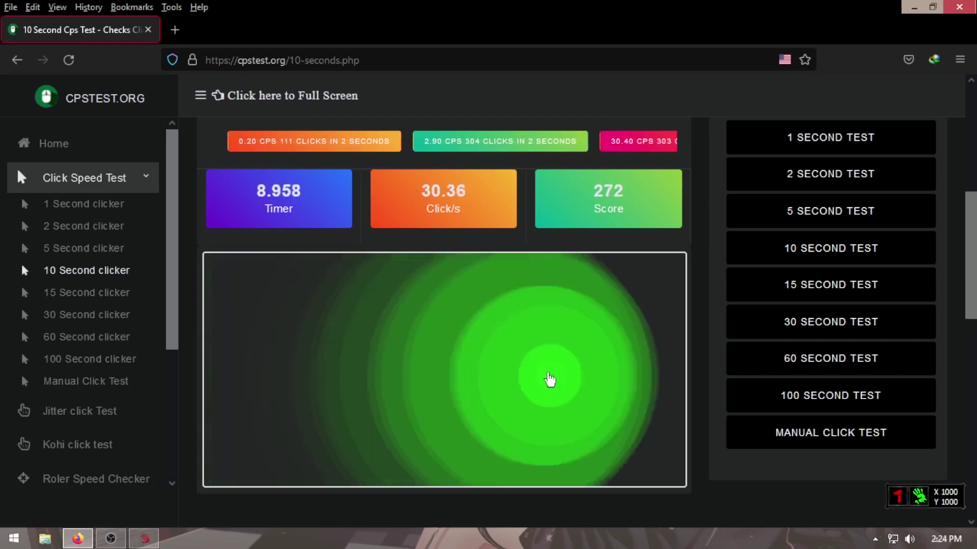
left_click(529, 379)
left_click(510, 377)
left_click(483, 374)
left_click(453, 371)
left_click(442, 372)
left_click(429, 373)
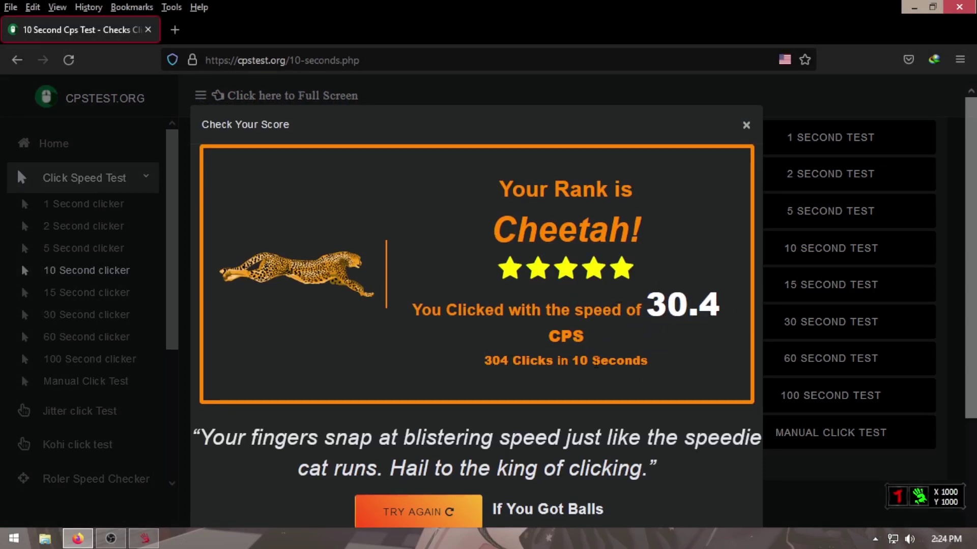
Close the test score, bring Bloody7 back up and minimize the browser.
left_click(747, 127)
left_click(144, 539)
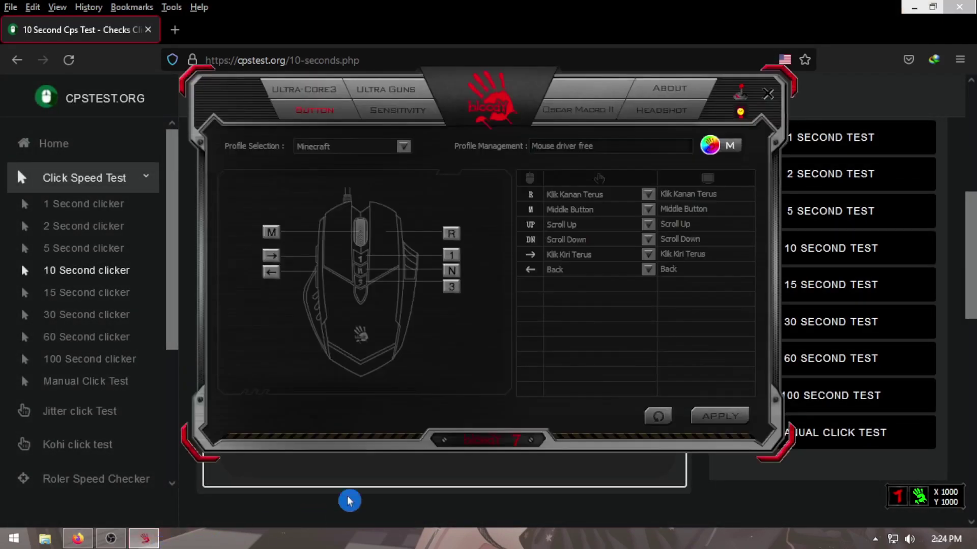
left_click(914, 8)
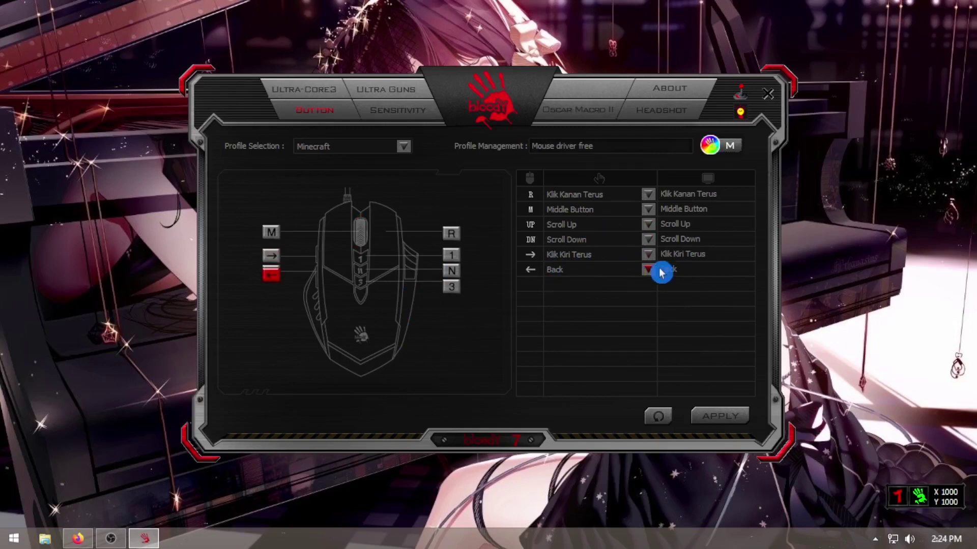
Create a new Oscar Macro II file named "Record" for Minecraft, with "Record" as its software, function and description.
left_click(589, 111)
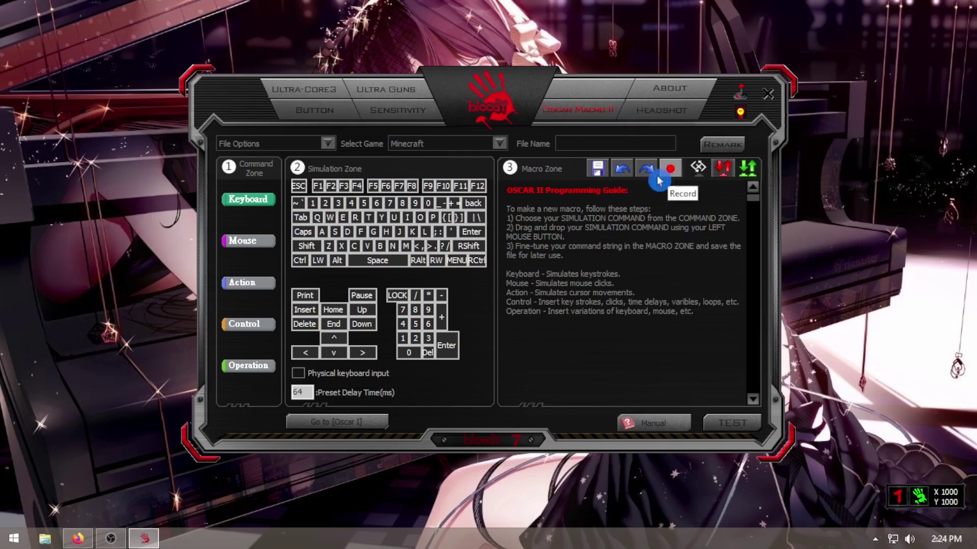
left_click(329, 147)
left_click(240, 209)
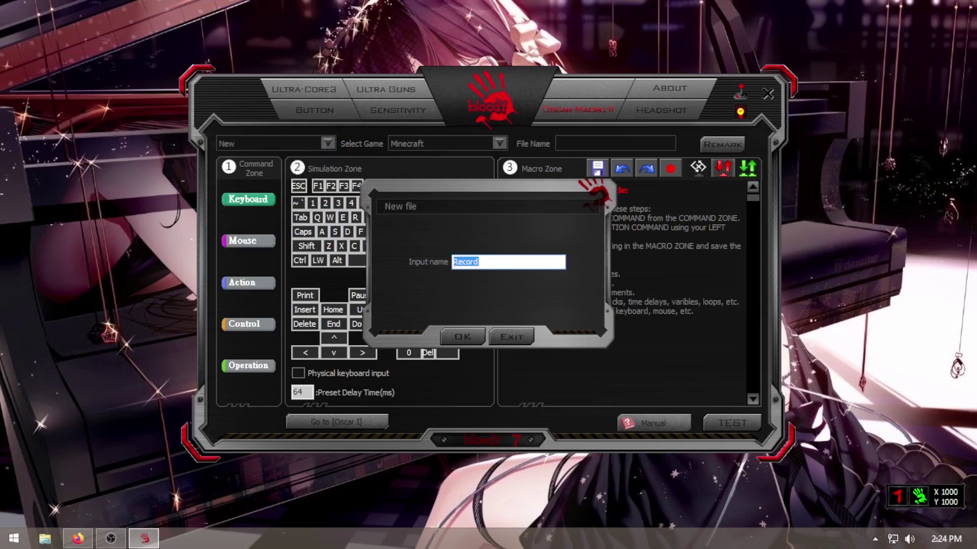
left_click(455, 336)
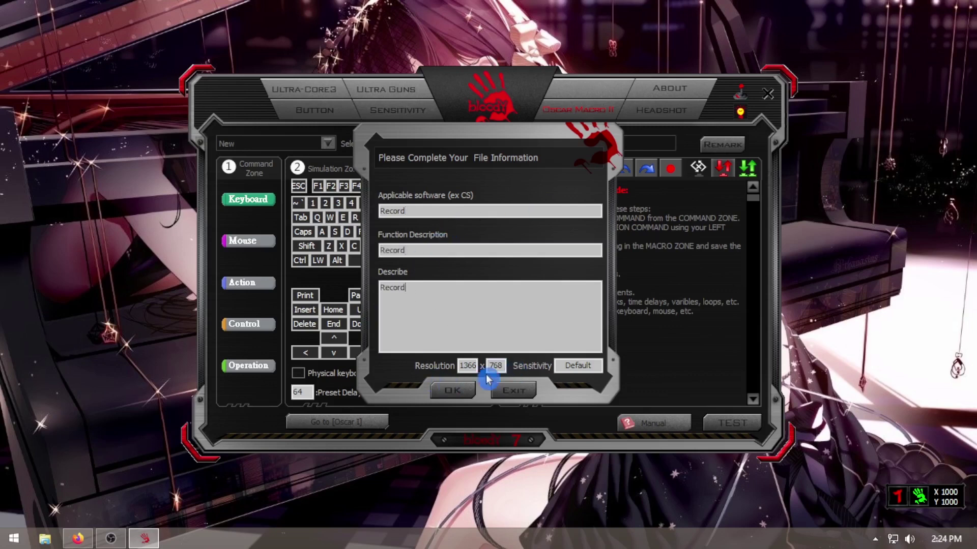
left_click(453, 391)
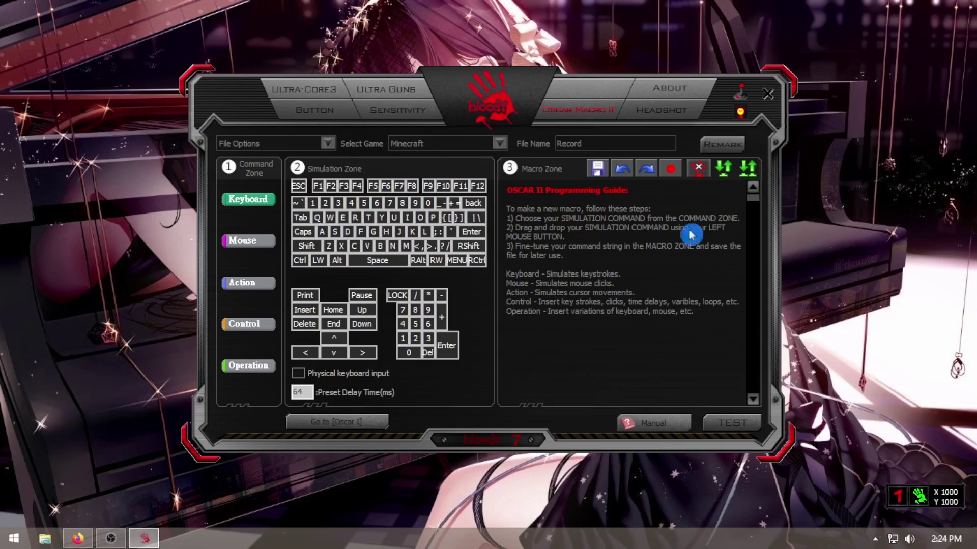
Record a sequence of left and right mouse clicks and the keystrokes R, D, G, H and M into the macro.
left_click(273, 245)
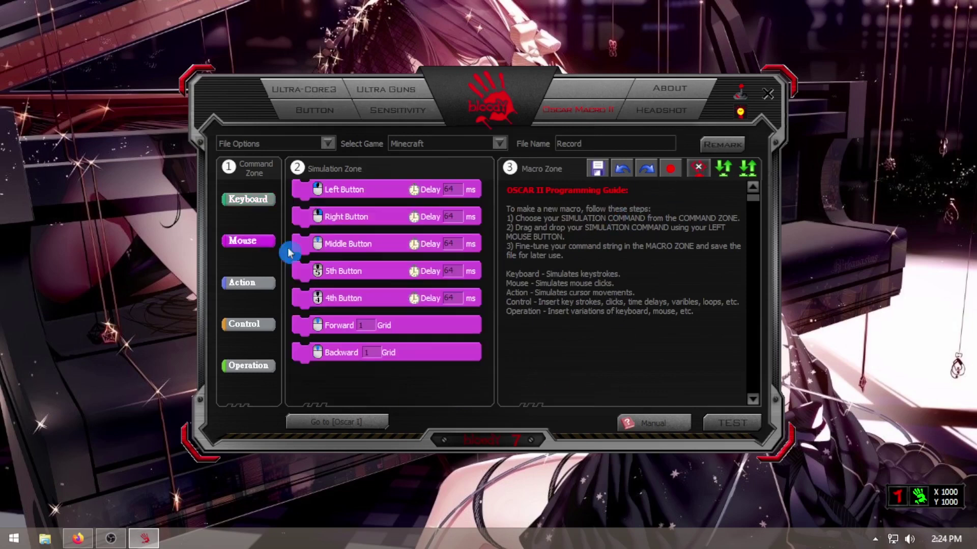
left_click(671, 170)
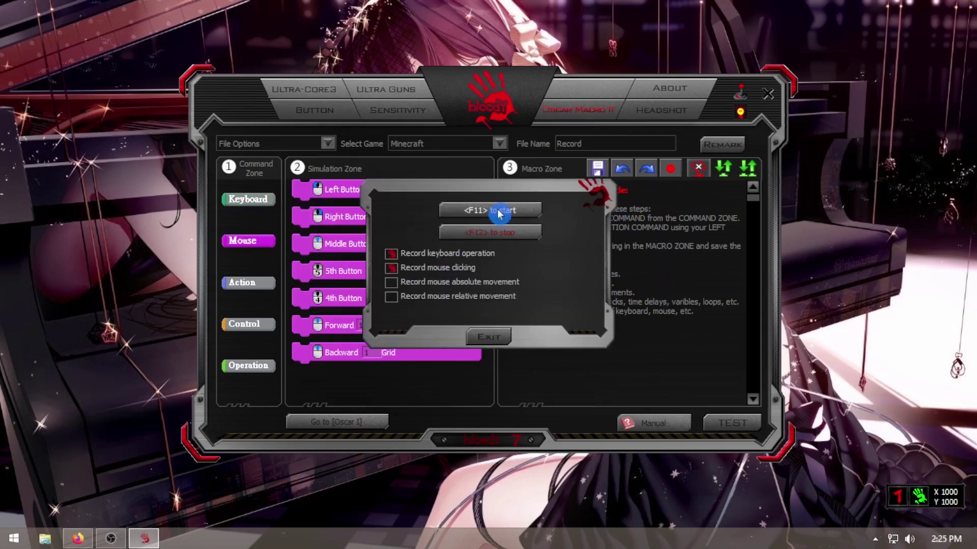
left_click(499, 212)
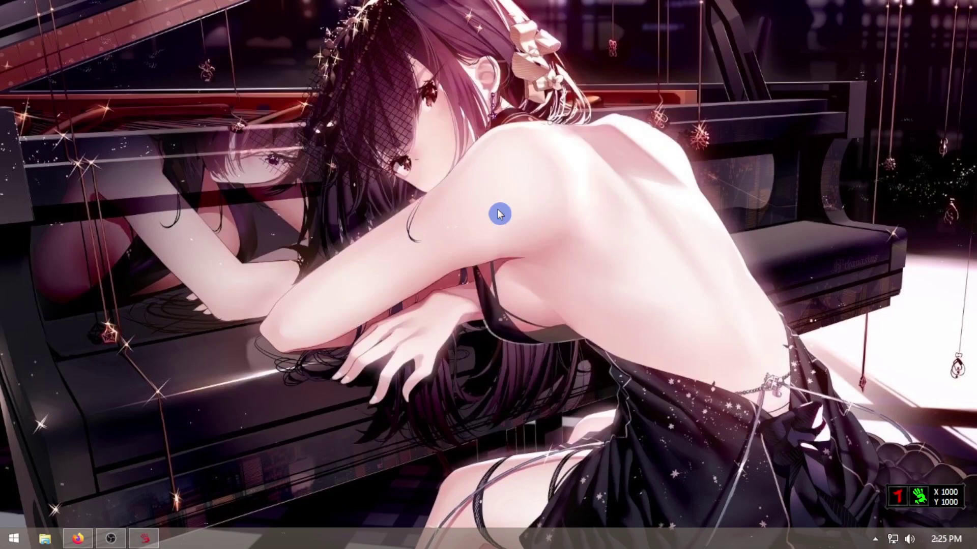
right_click(428, 109)
left_click(475, 148)
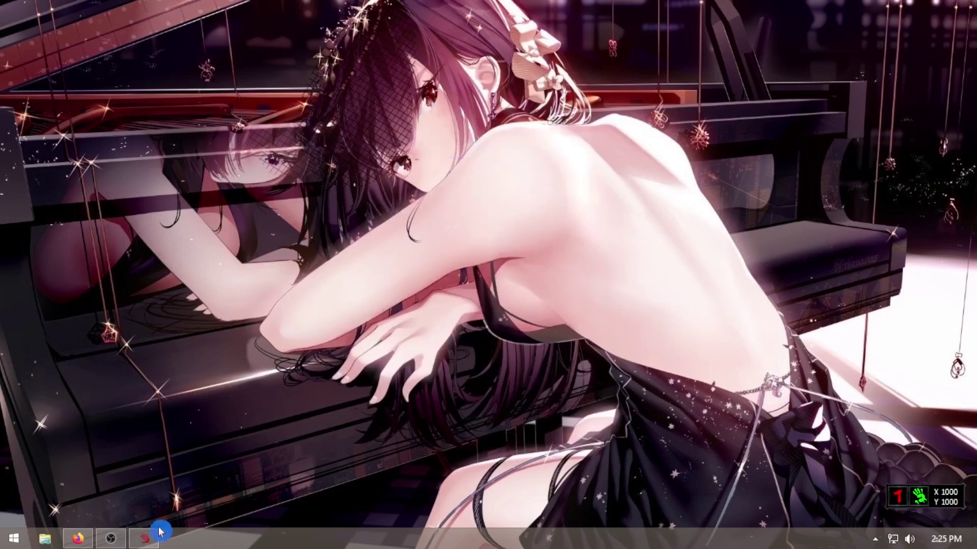
left_click(87, 543)
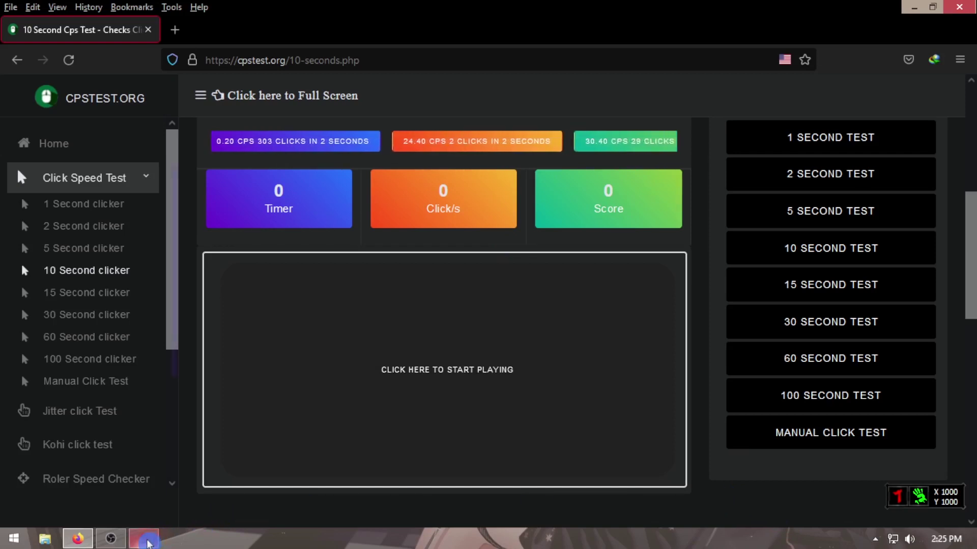
mouse_move(145, 542)
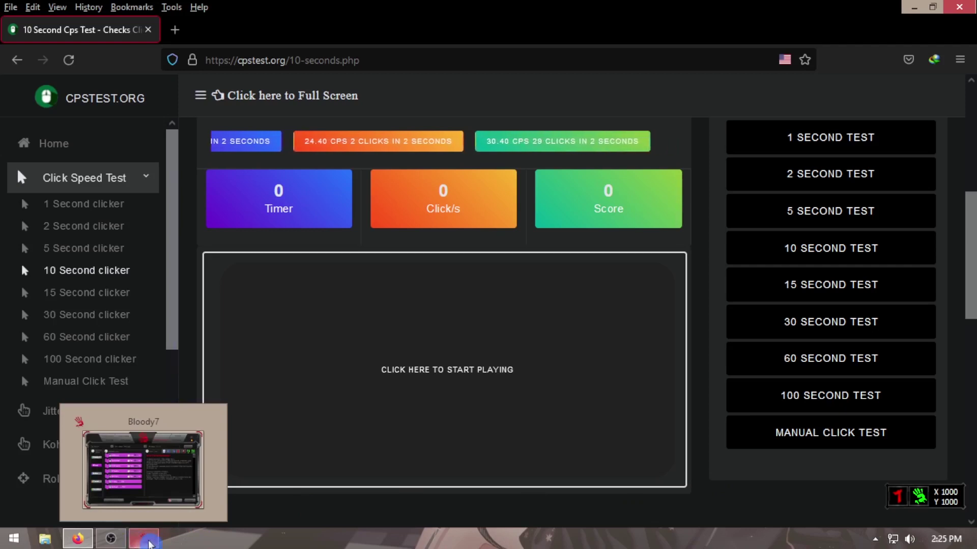
left_click(145, 542)
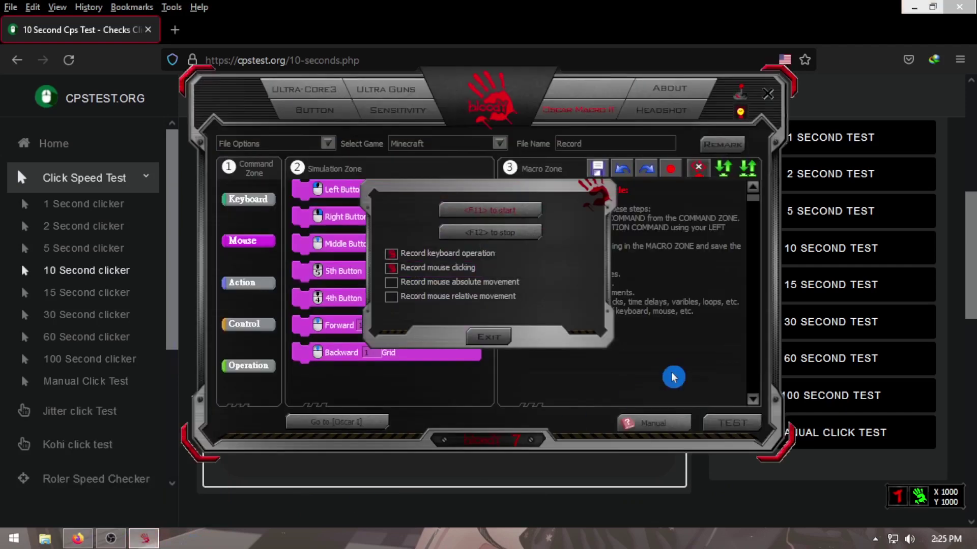
left_click(519, 235)
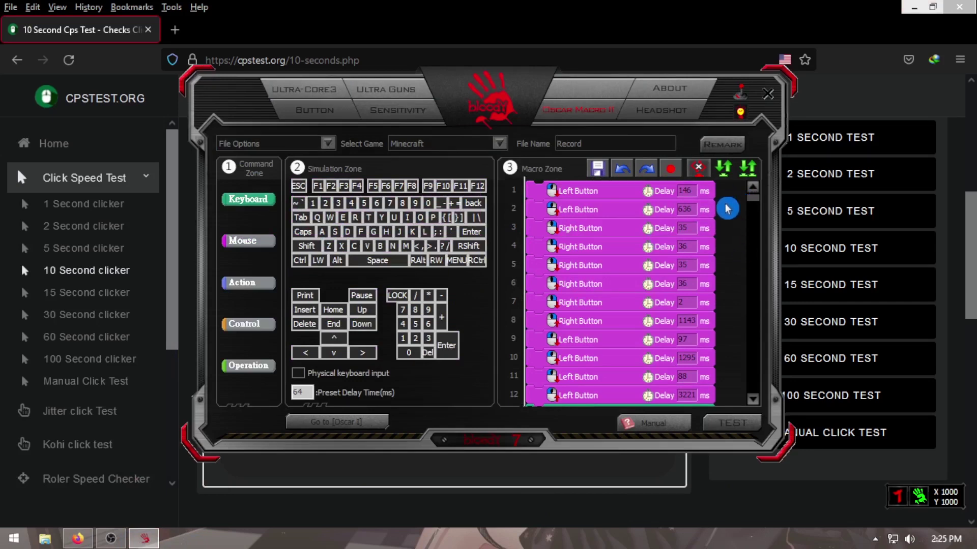
Review the recorded commands and save the macro as "Record" in the Minecraft folder.
scroll(723, 208, "down", 10)
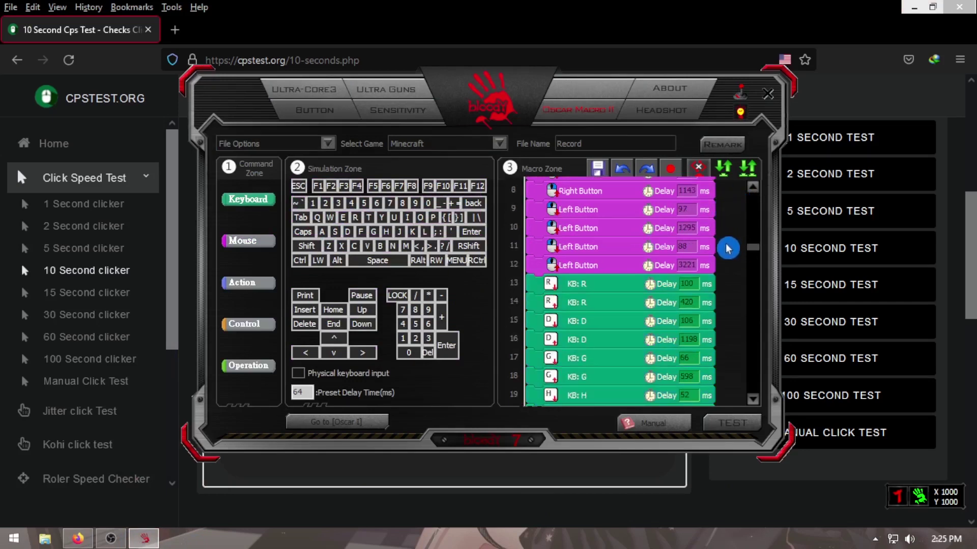
scroll(727, 251, "down", 7)
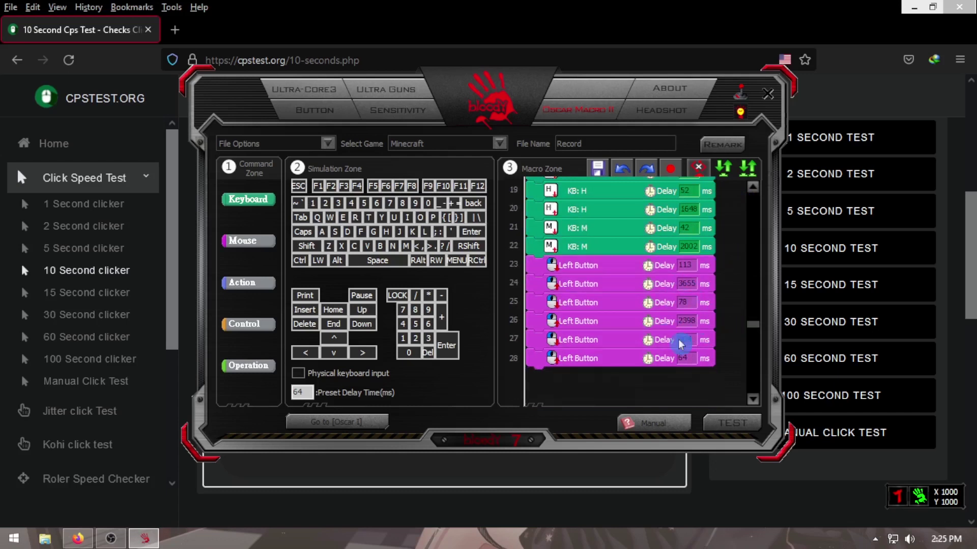
scroll(754, 328, "up", 18)
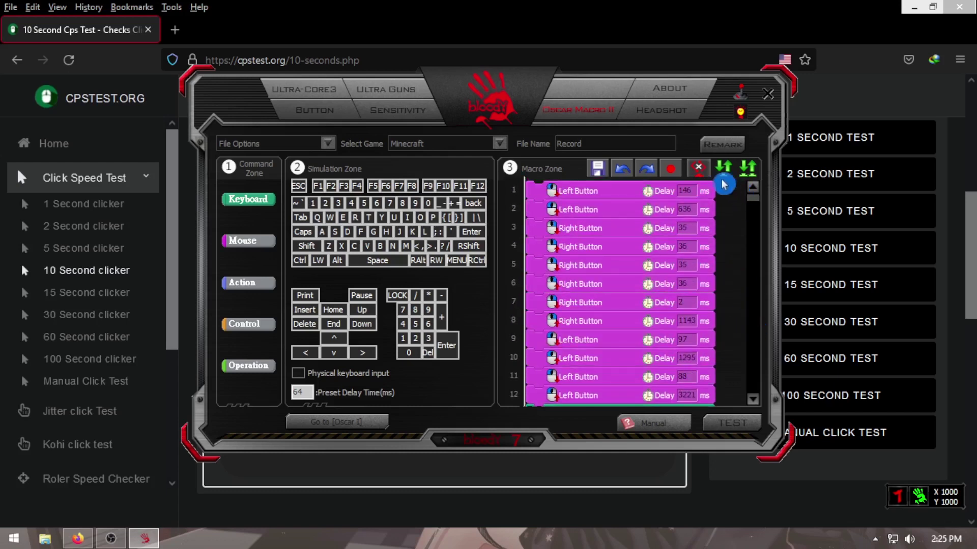
left_click(595, 164)
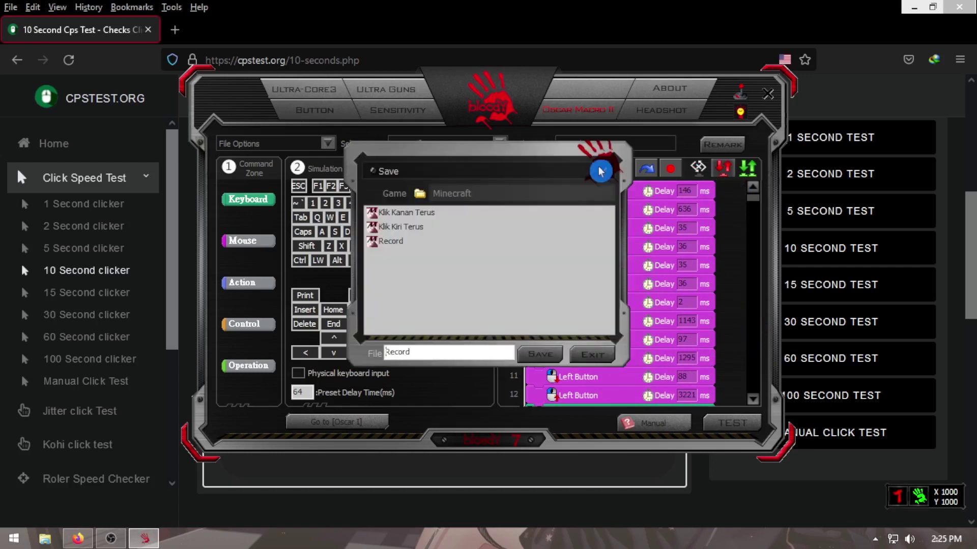
left_click(542, 354)
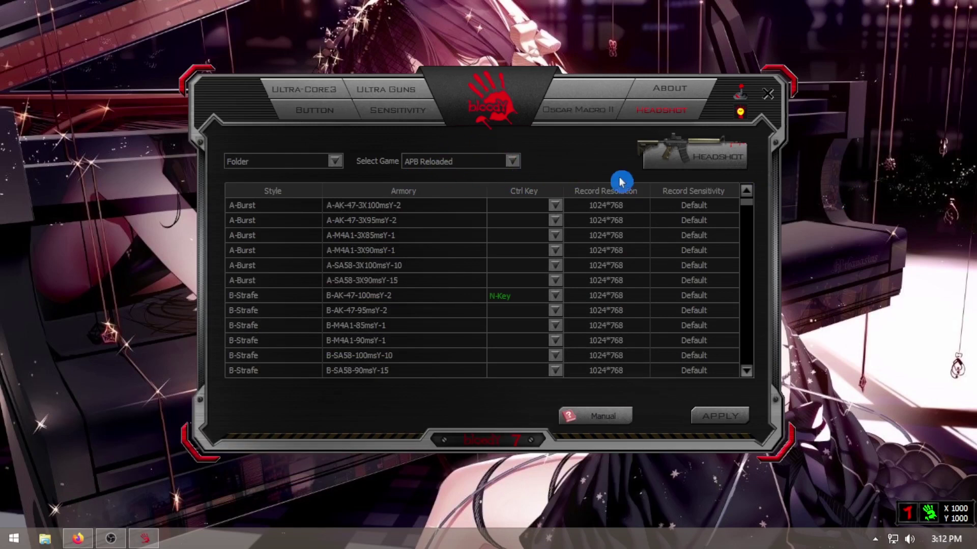
Choose CS as the Headshot game and assign N-Key as the control key for A-AK-47-3X95msY-2.
left_click(471, 161)
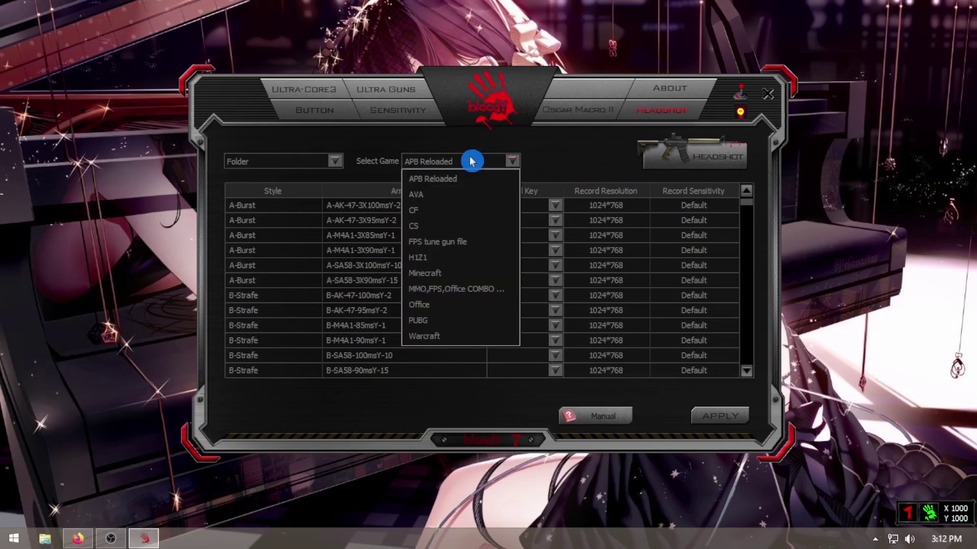
left_click(416, 227)
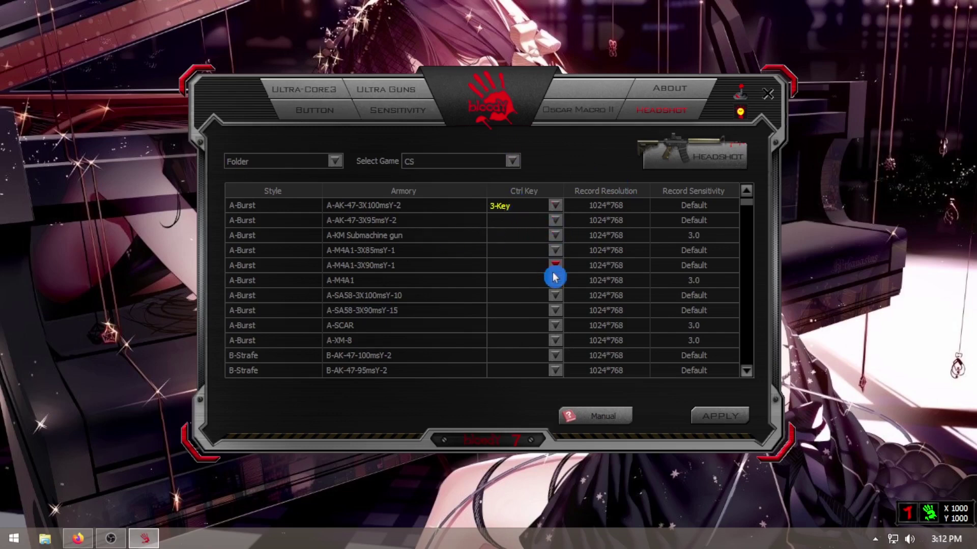
left_click(556, 220)
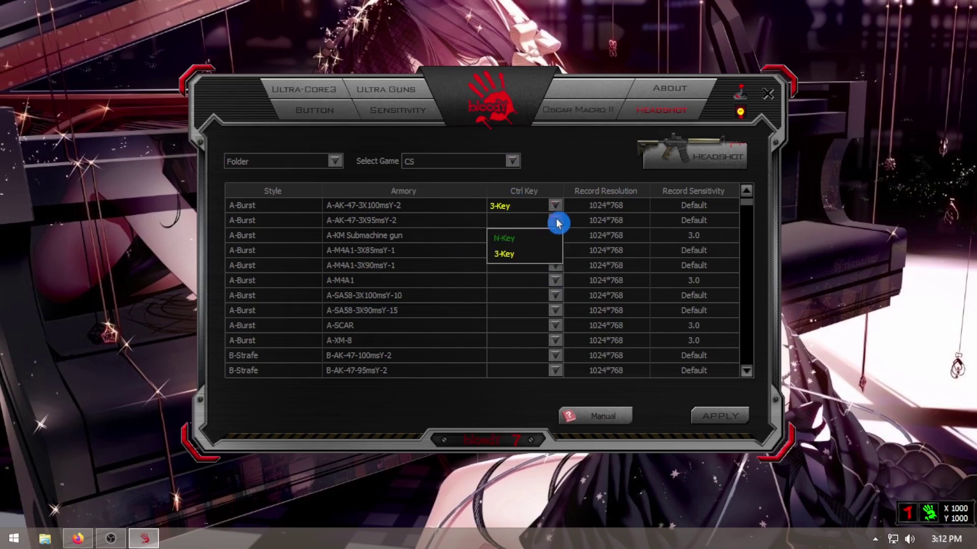
left_click(506, 239)
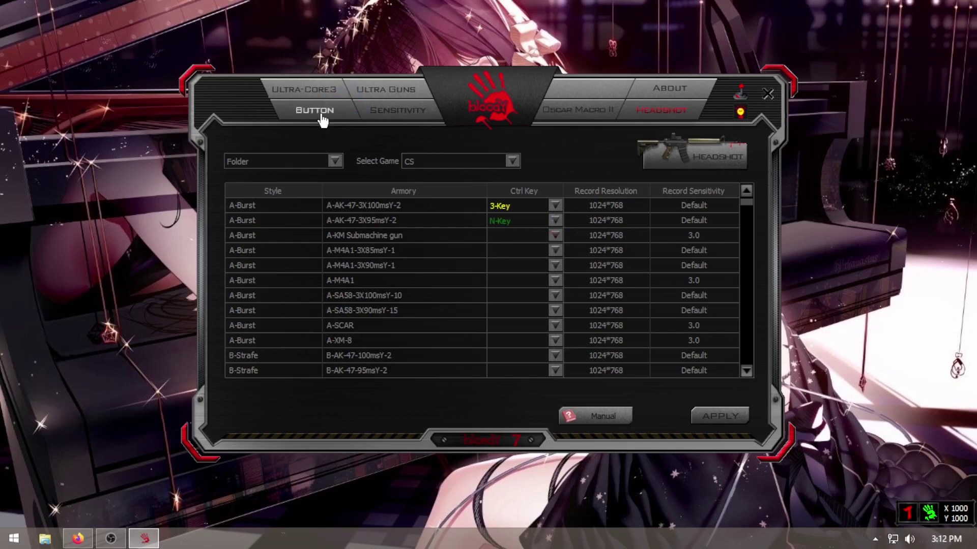
Check the Minecraft profile's button assignments, and reopen the Headshot control key choices for A-AK-47-3X95msY-2.
left_click(323, 120)
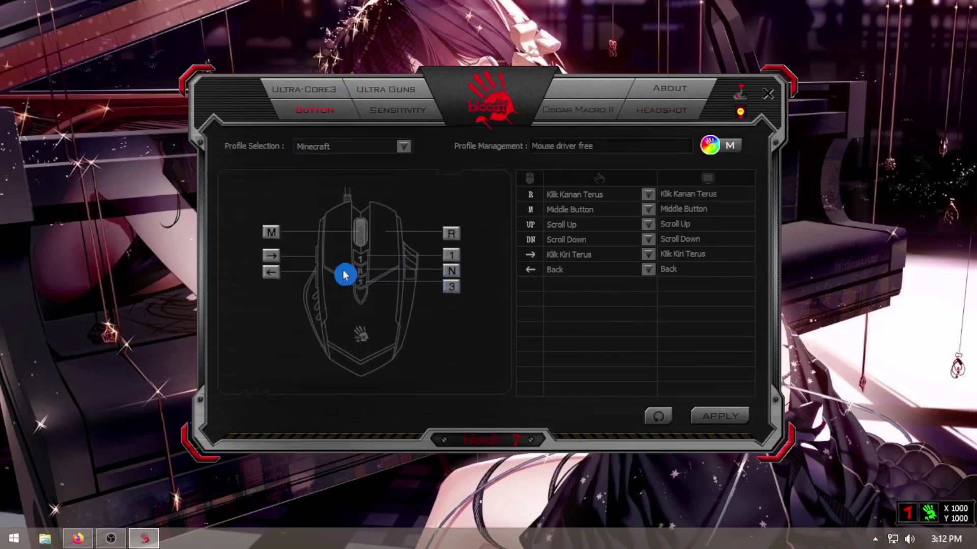
left_click(645, 117)
left_click(555, 220)
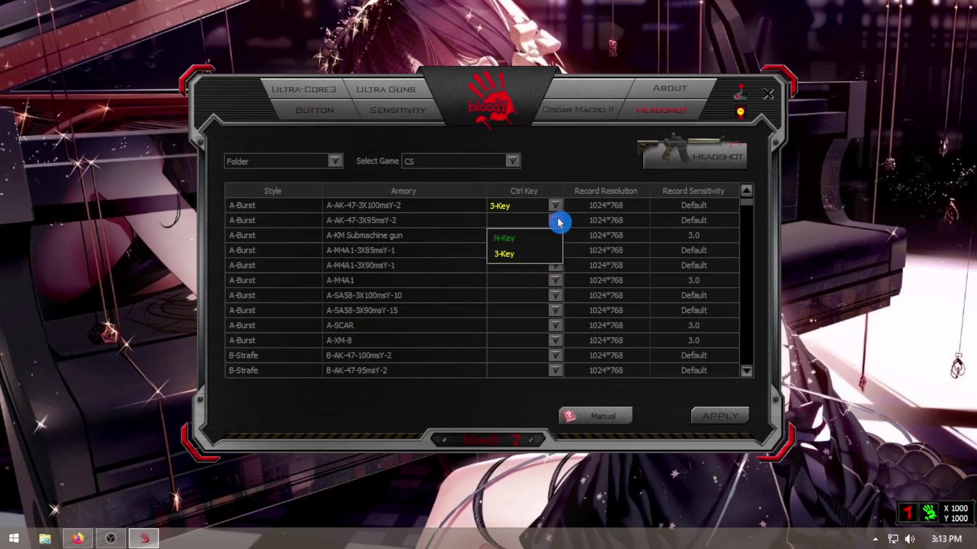
Assign the N-Key as the control key for the A-AK-47-3X95msY-2 gun file.
left_click(521, 239)
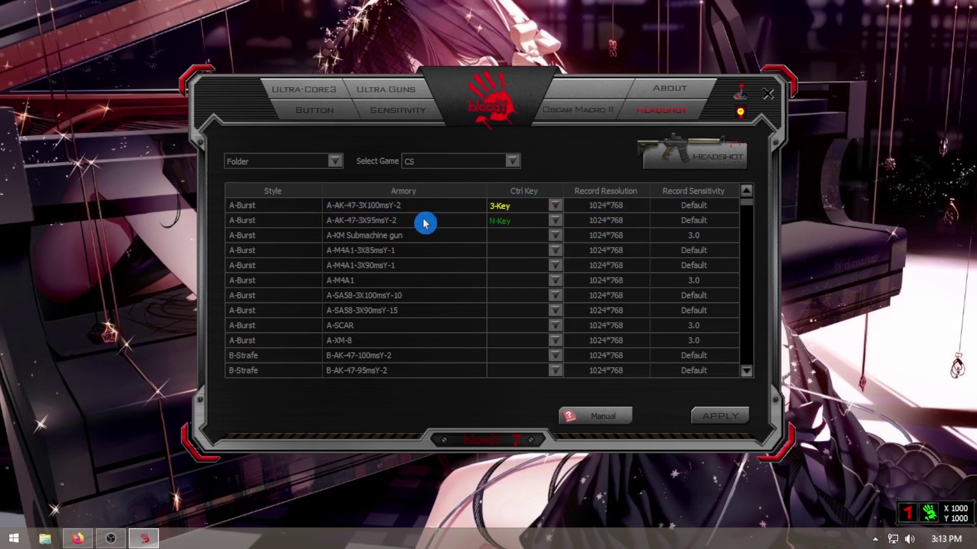
Open the CS gun file A-AK-47-3X100msY-2 in the Headshot editor, set its record resolution to 1366 x 768 and save it.
left_click(684, 148)
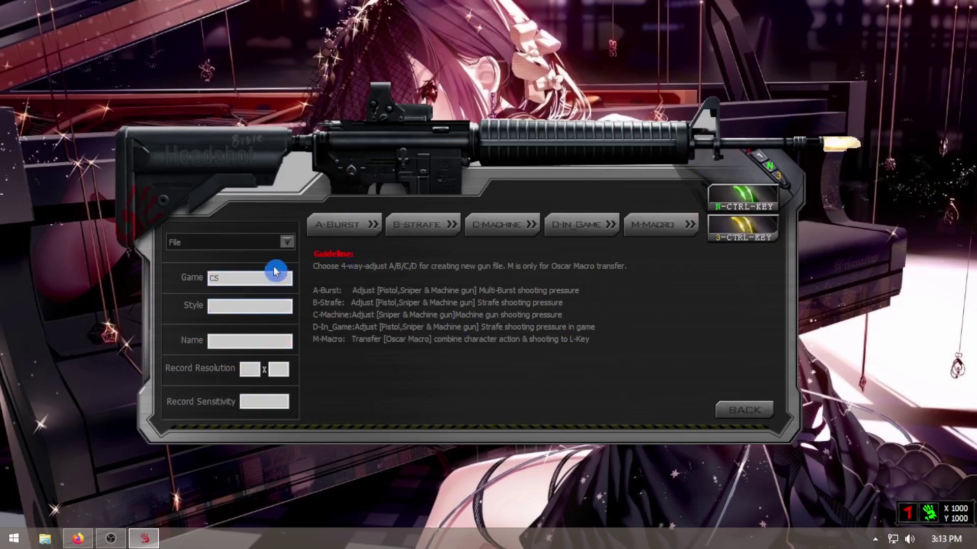
left_click(285, 243)
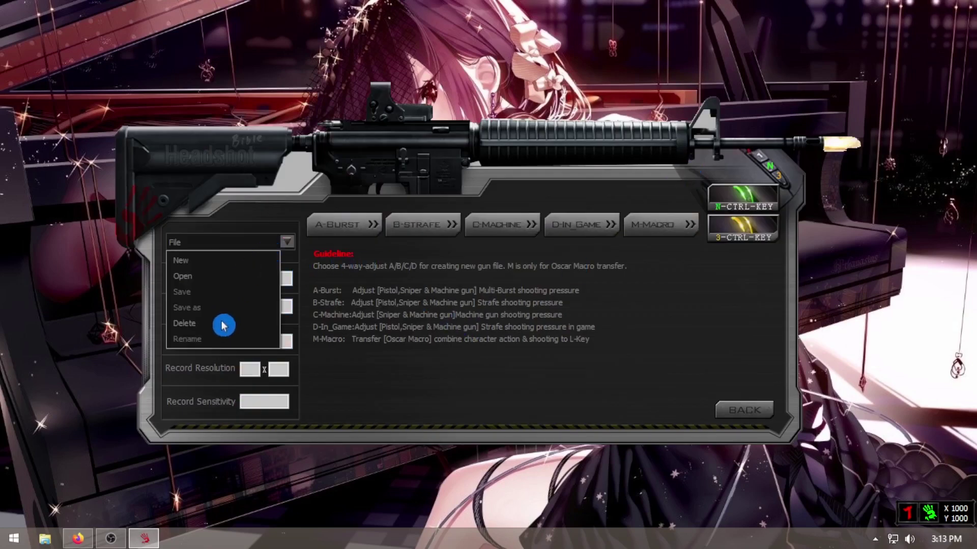
left_click(184, 277)
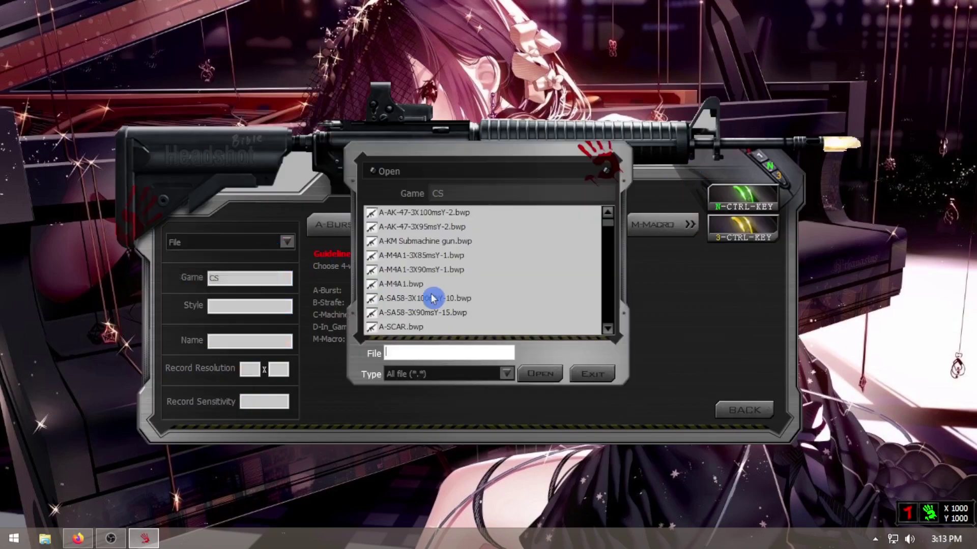
left_click(427, 214)
left_click(545, 375)
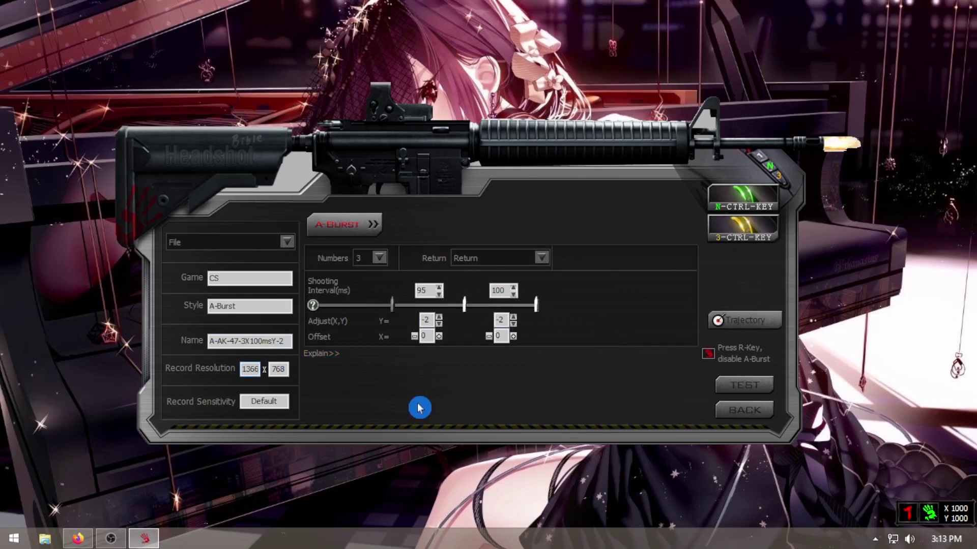
left_click(239, 242)
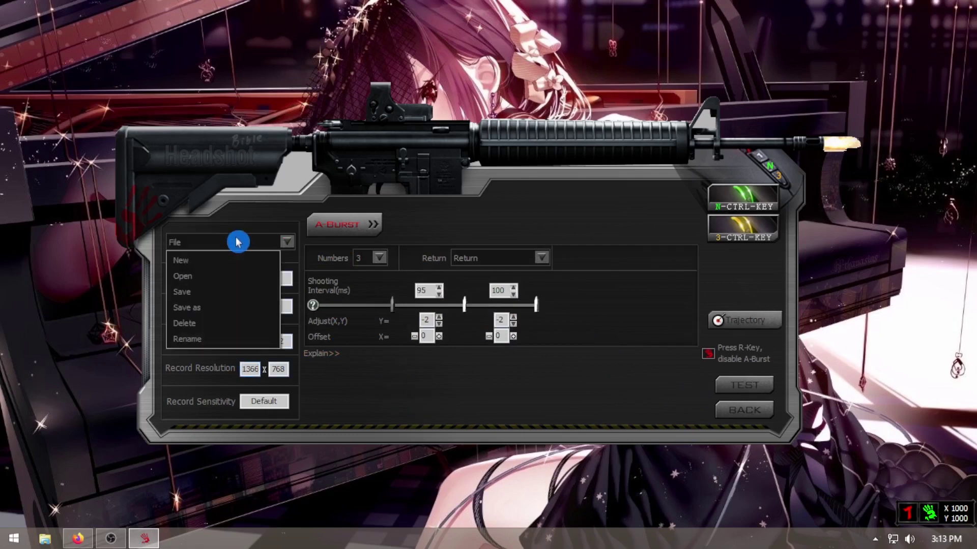
left_click(185, 289)
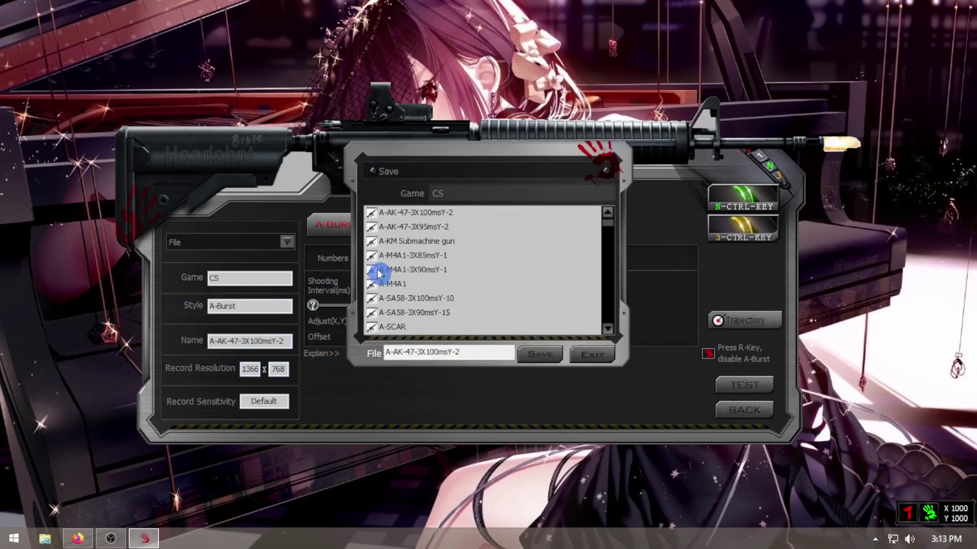
left_click(548, 355)
Open the A-AK-47-3X95msY-2 gun file, set its record resolution to 1366 x 768 and save it.
left_click(264, 245)
left_click(188, 281)
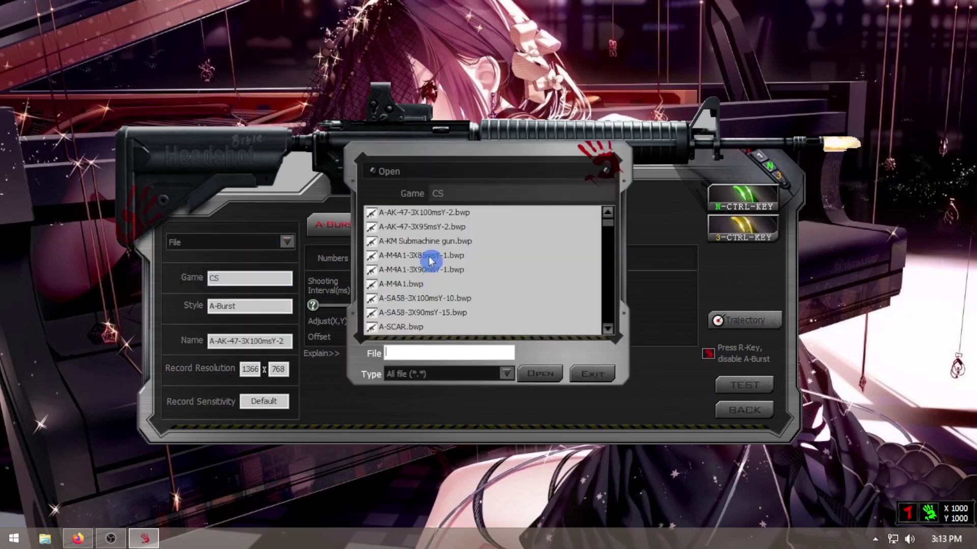
left_click(416, 227)
left_click(532, 370)
left_click(251, 338)
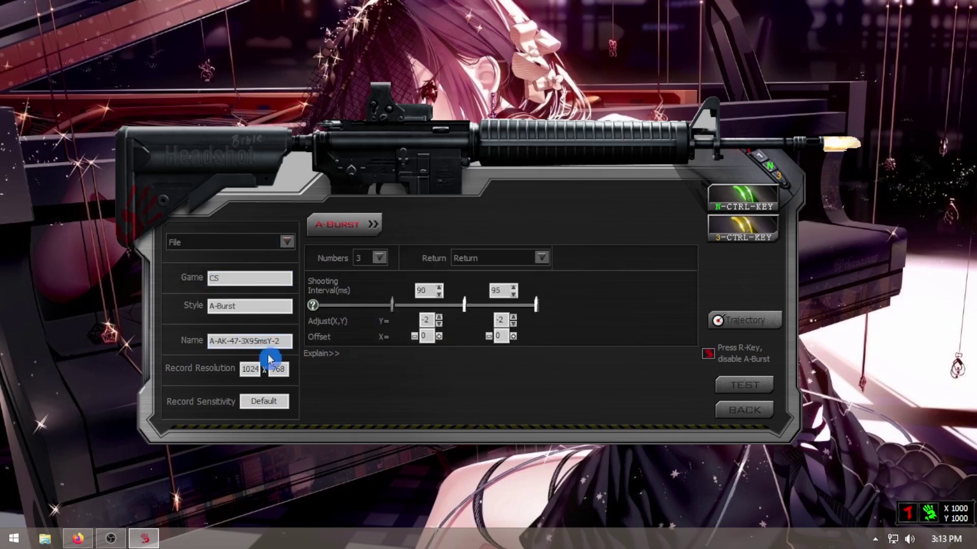
left_click(386, 367)
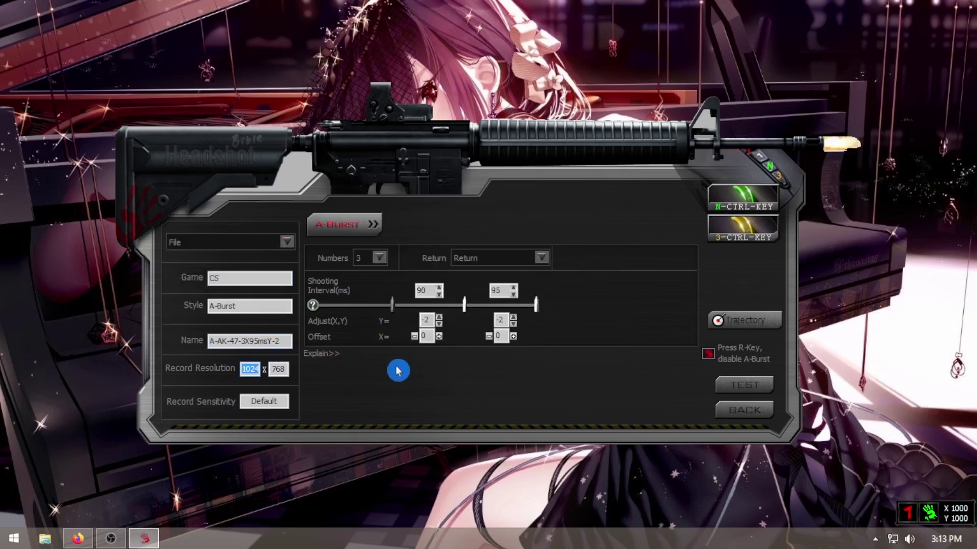
left_click(223, 242)
left_click(189, 292)
left_click(579, 348)
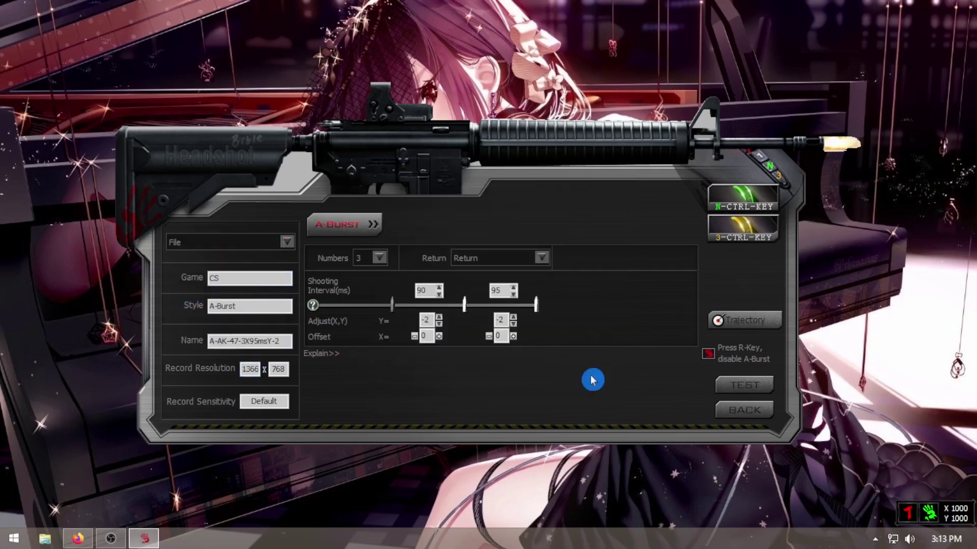
Return to the CS armory list, assign the N-Key to A-AK-47-3X95msY-2 and apply the configuration.
left_click(749, 410)
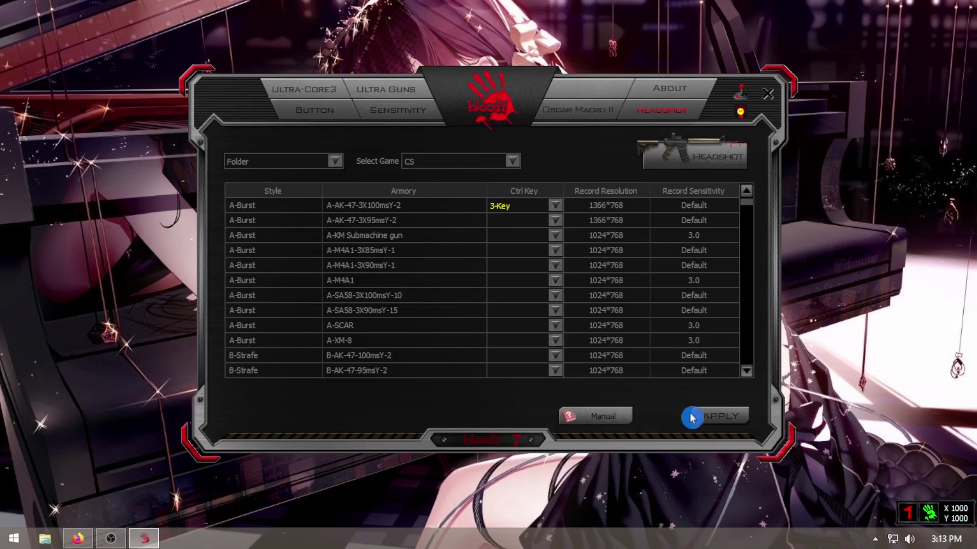
left_click(731, 421)
left_click(482, 344)
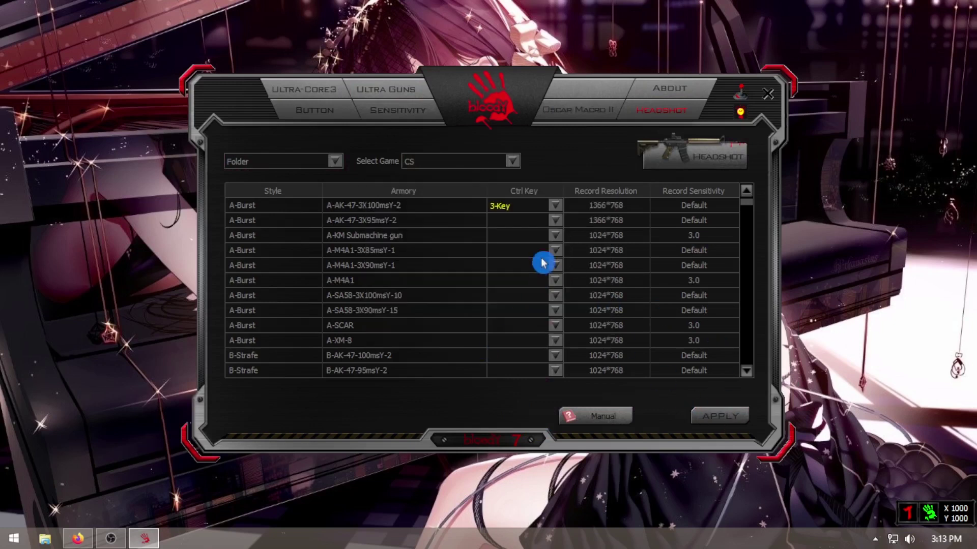
left_click(557, 223)
left_click(507, 239)
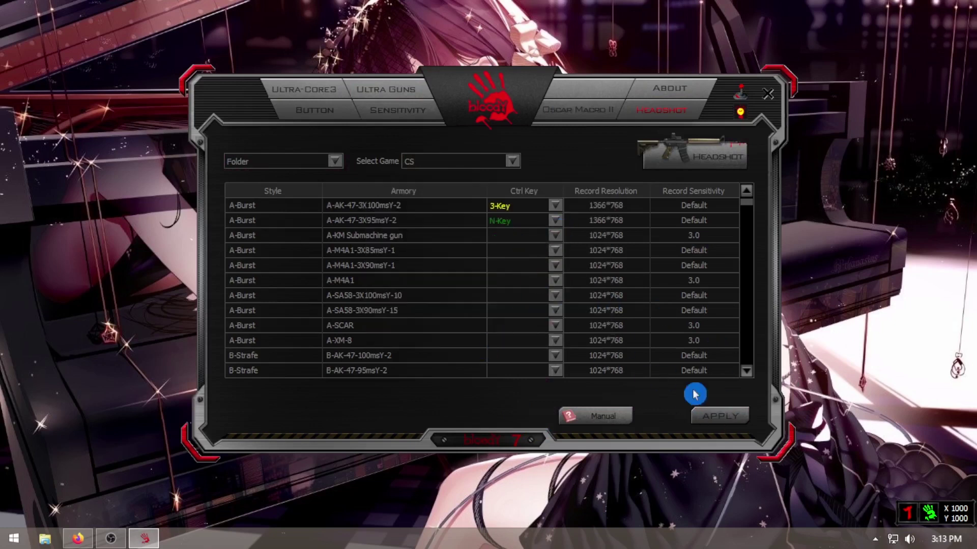
left_click(737, 416)
left_click(483, 343)
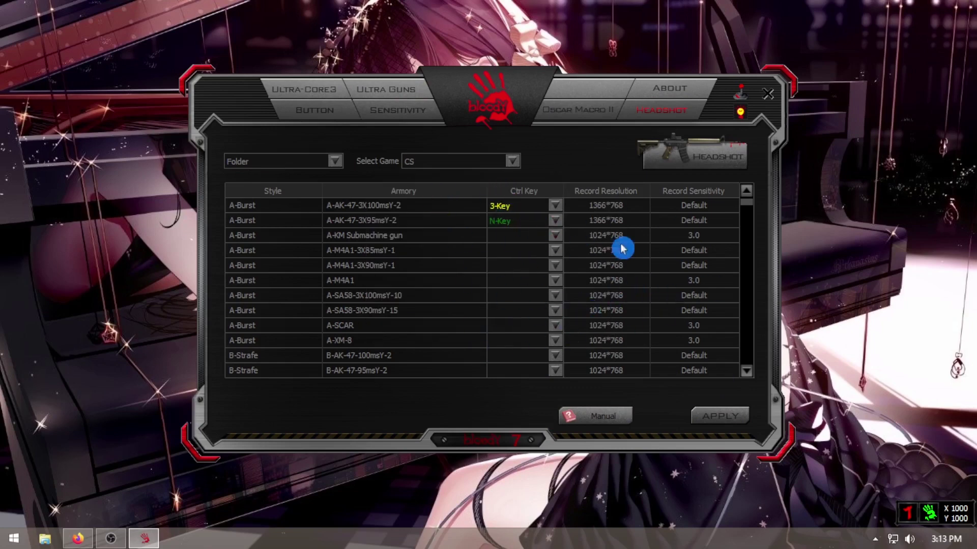
Check the mouse button assignments and return to the Headshot armory list.
left_click(314, 111)
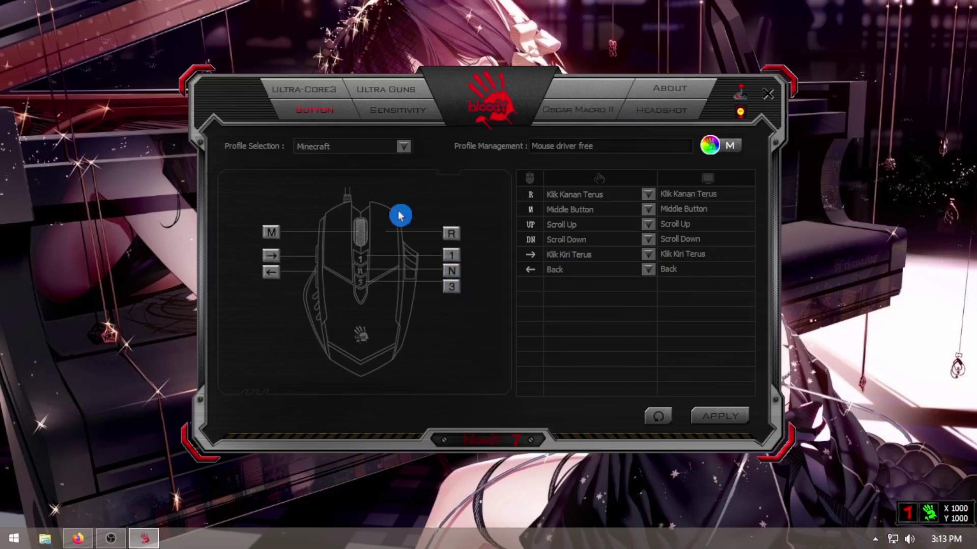
left_click(660, 110)
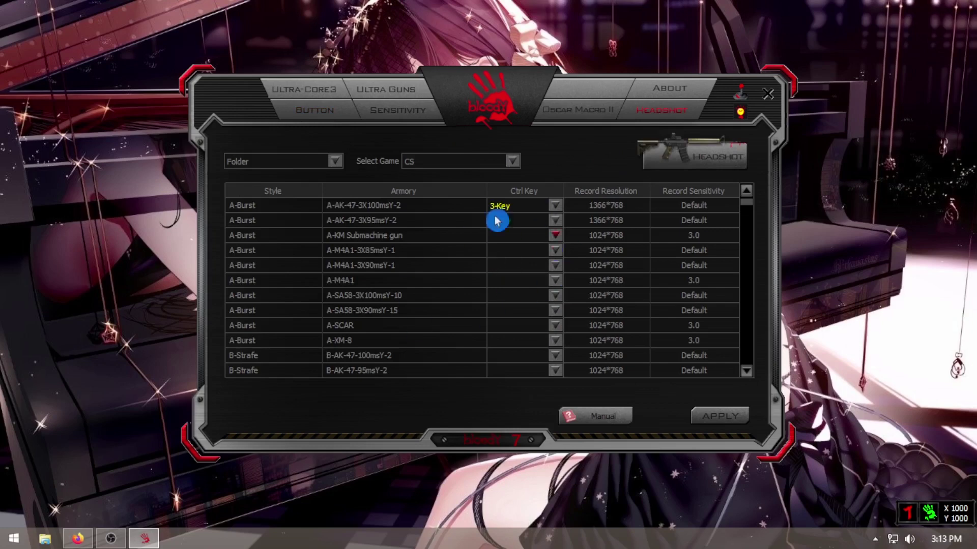
left_click(312, 112)
left_click(661, 111)
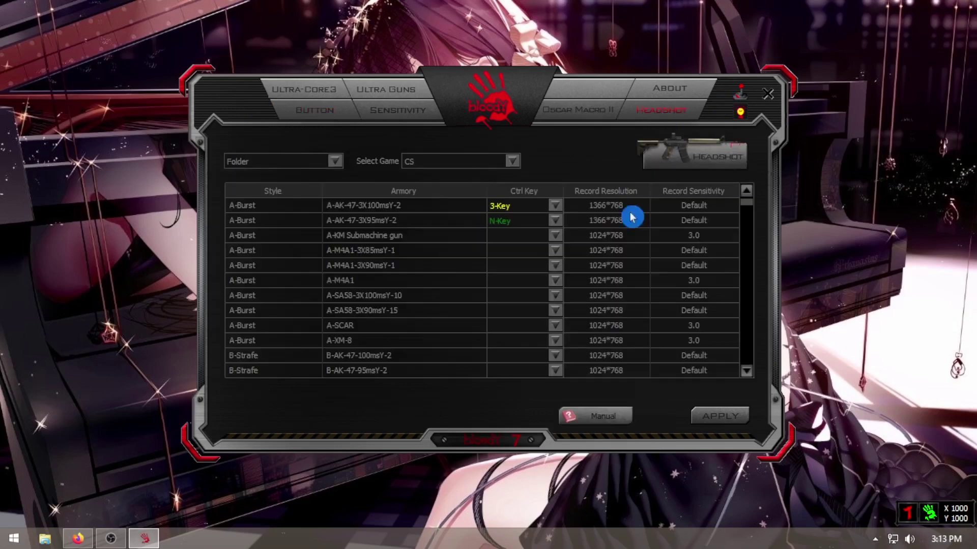
left_click(335, 167)
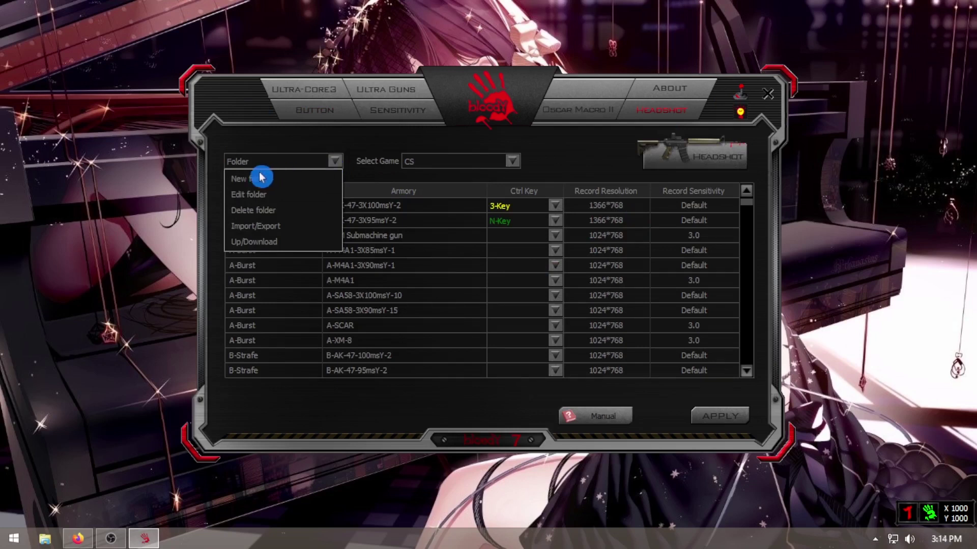
left_click(242, 180)
left_click(524, 337)
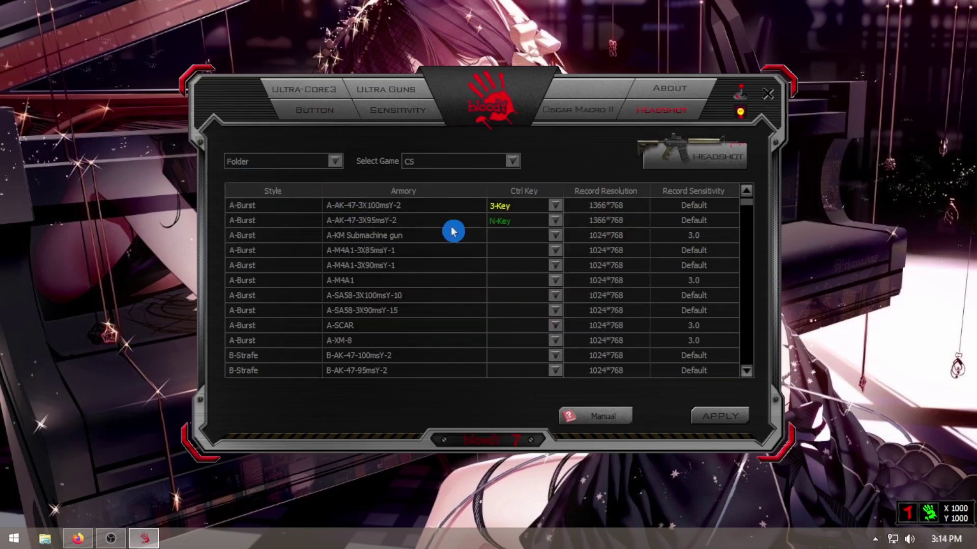
Select Minecraft as the game and create a new gun file named Left Click in the Headshot editor.
left_click(456, 161)
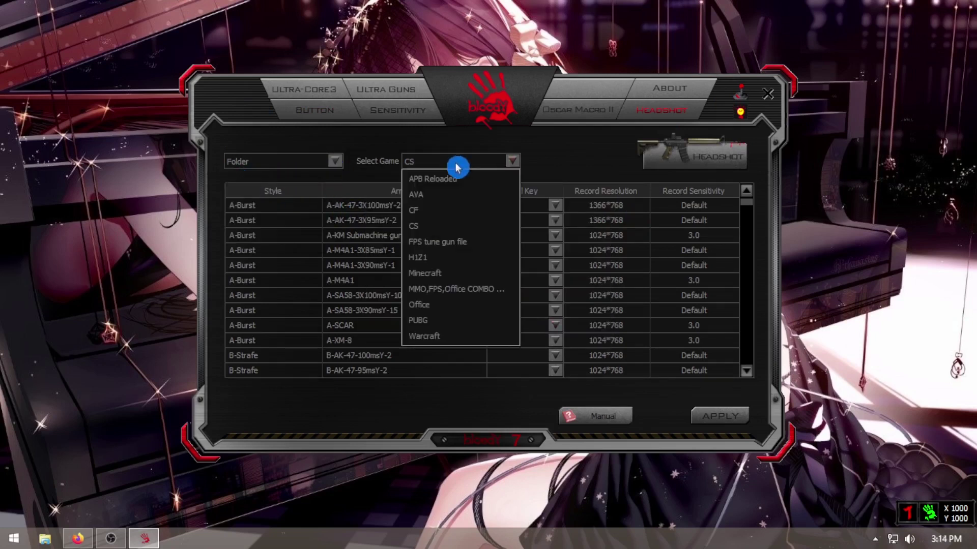
left_click(429, 274)
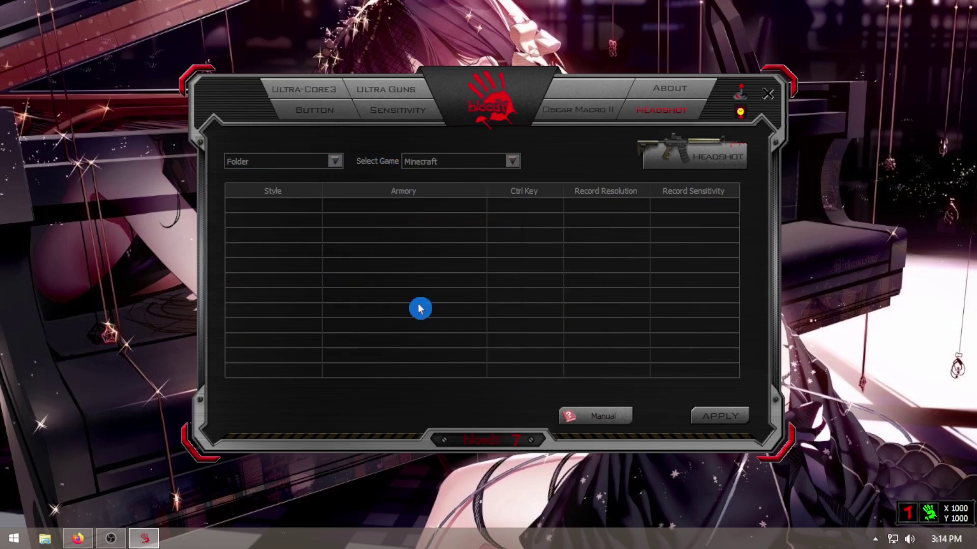
left_click(714, 161)
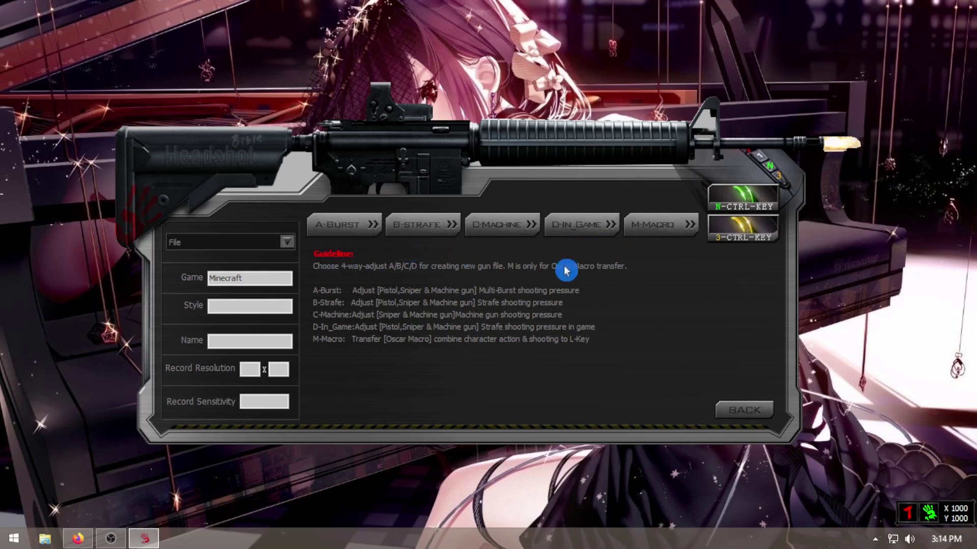
left_click(572, 233)
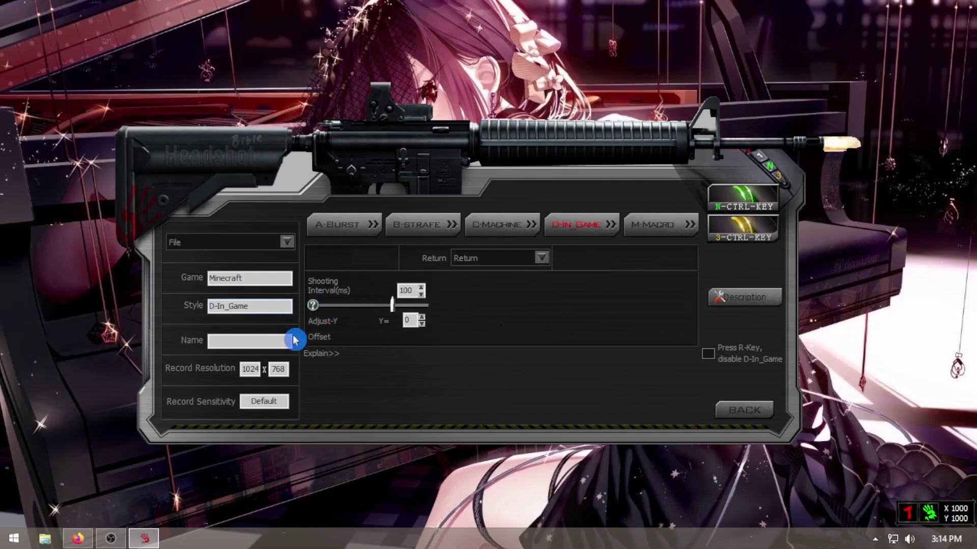
left_click(212, 244)
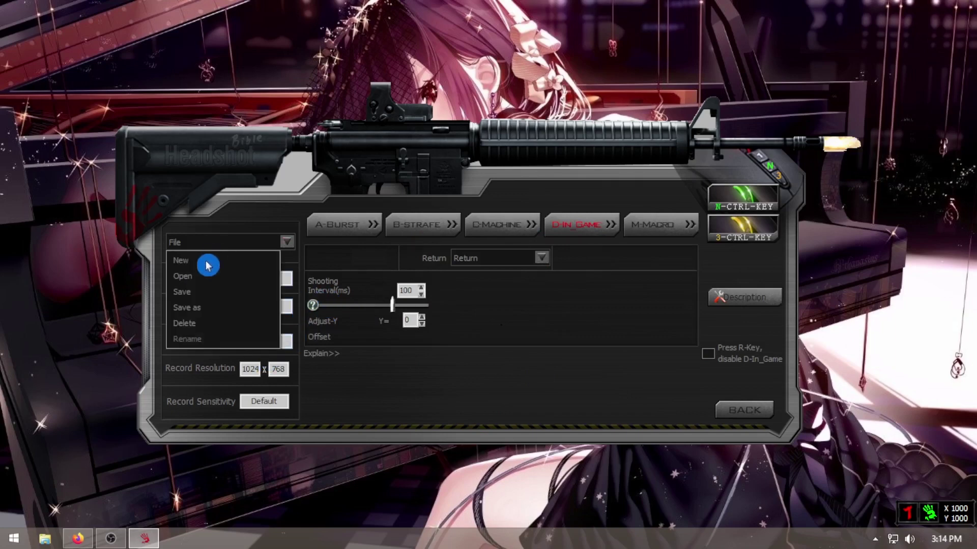
left_click(206, 258)
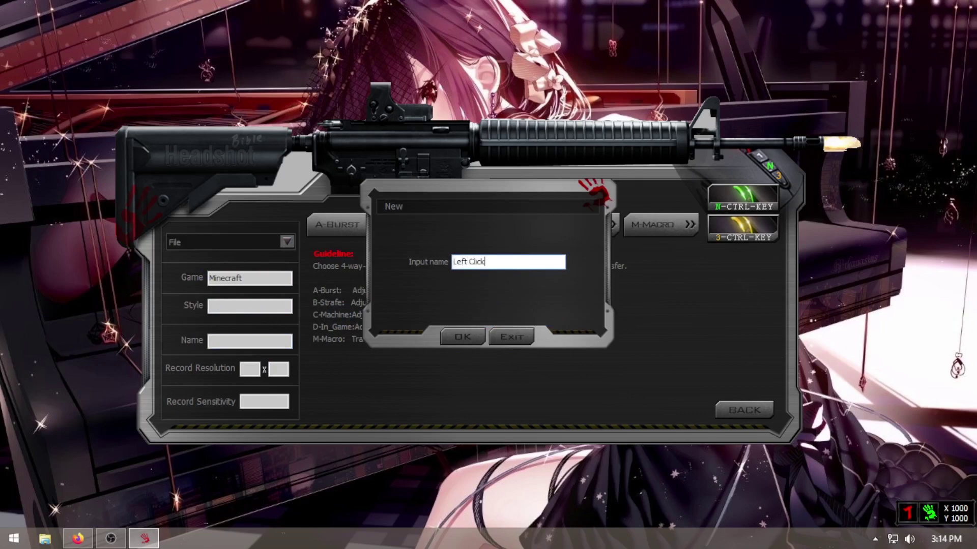
left_click(456, 338)
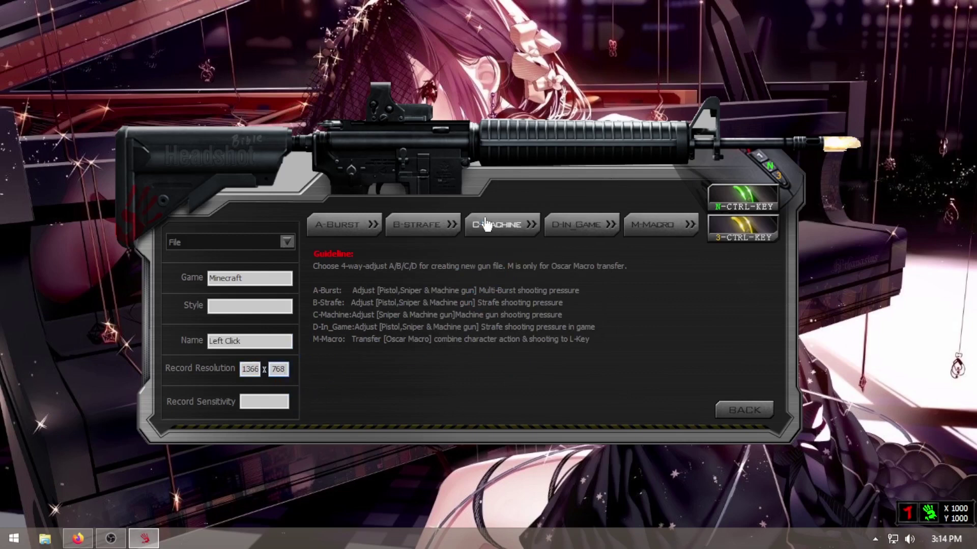
Give the Left Click file the D-In_Game style and set its shooting interval to 34 ms.
left_click(600, 231)
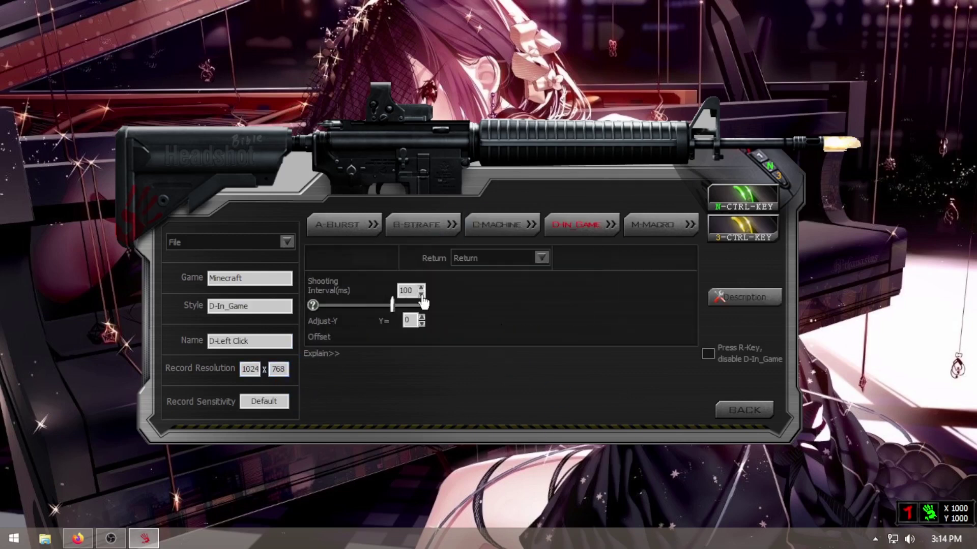
left_click(529, 261)
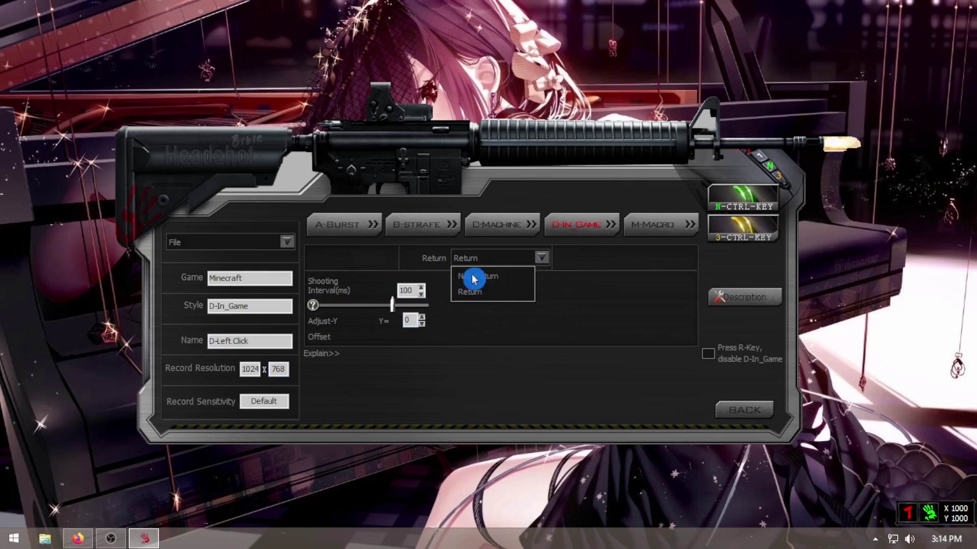
left_click(494, 377)
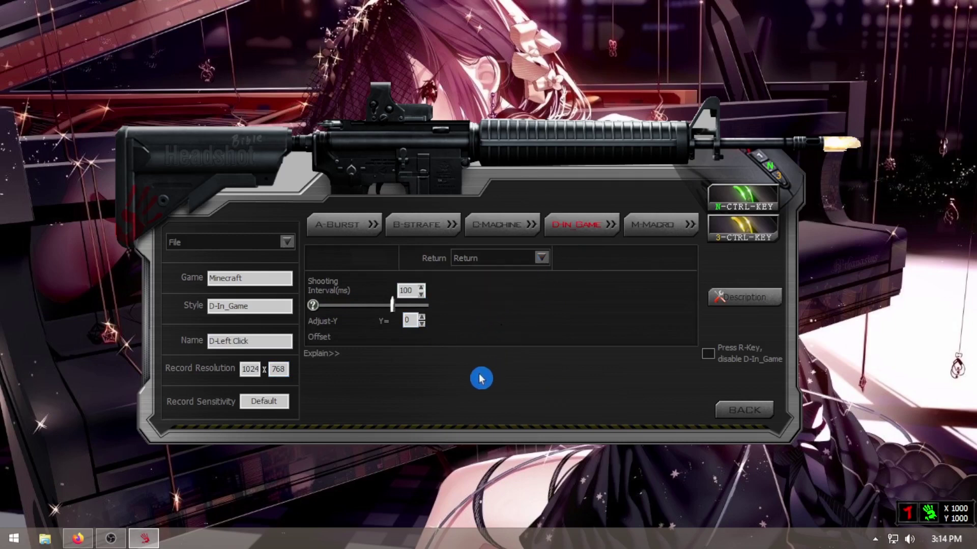
left_click(409, 320)
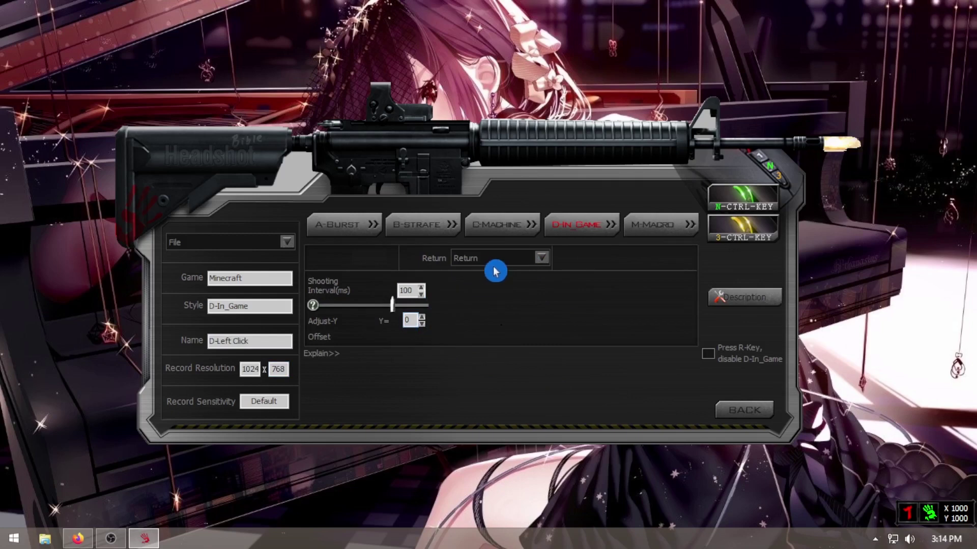
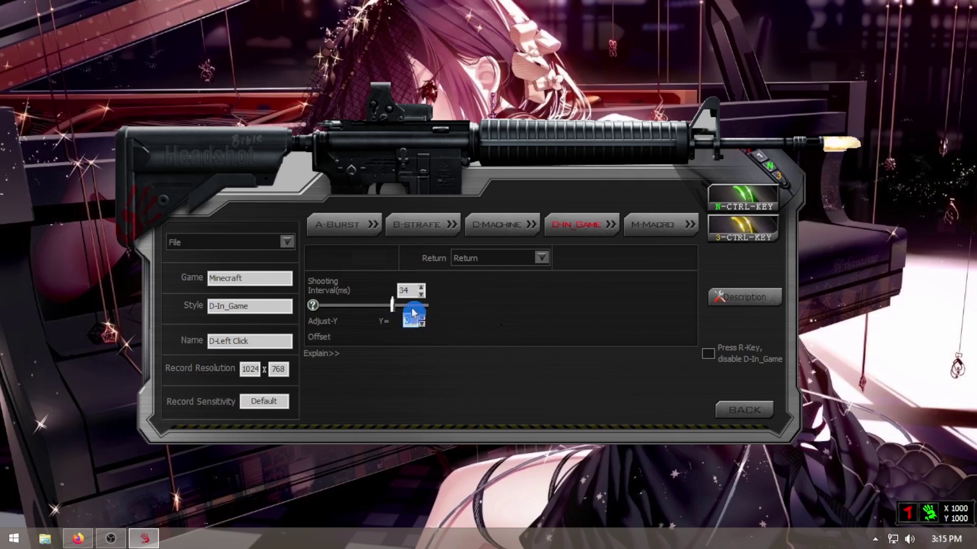
Set the D-Left Click file's record resolution to 1366 x 768 and save it.
double_click(256, 368)
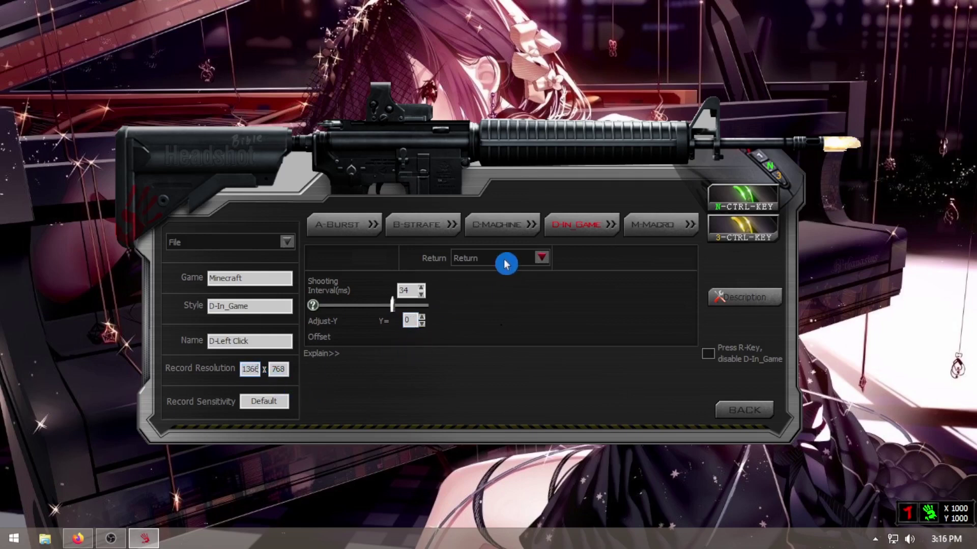
left_click(204, 244)
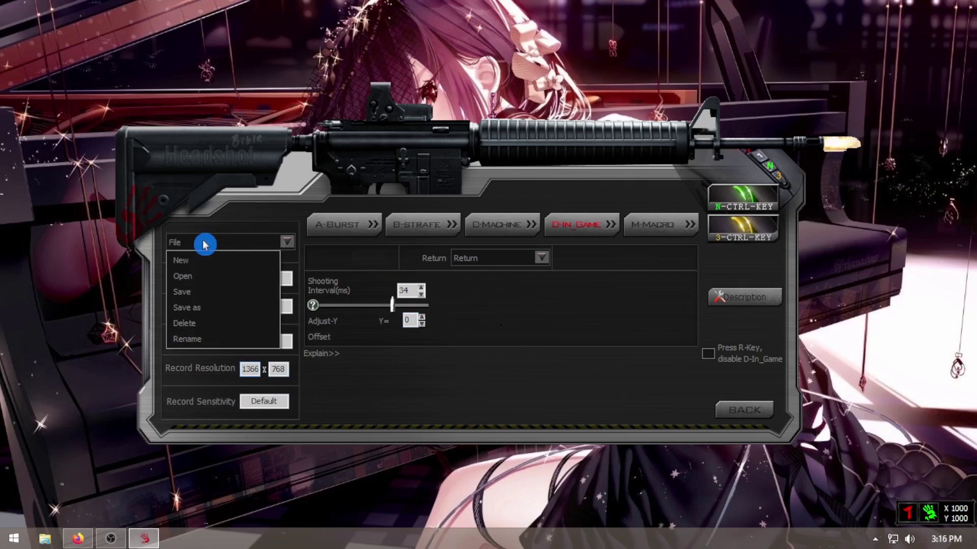
left_click(186, 295)
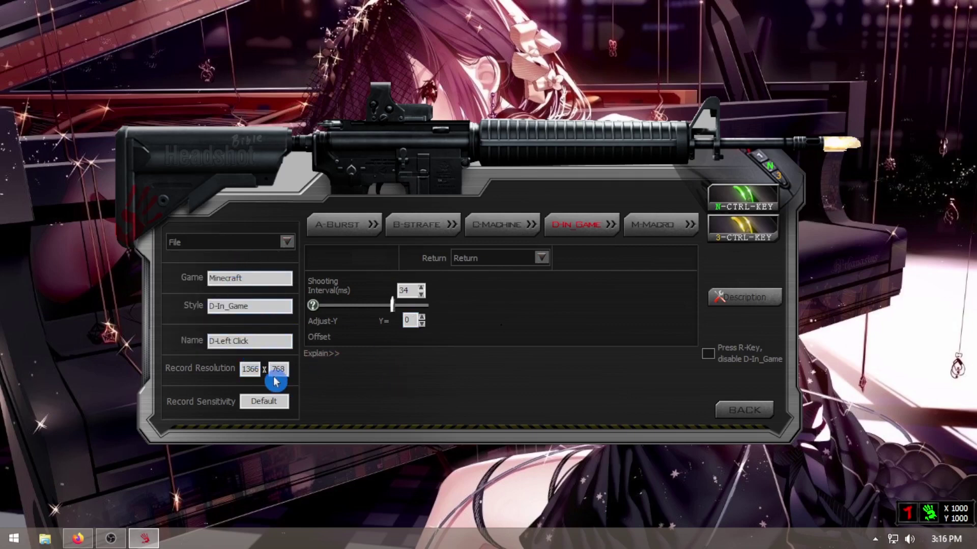
Save the D-Left Click gun file and return to the armory list.
left_click(202, 244)
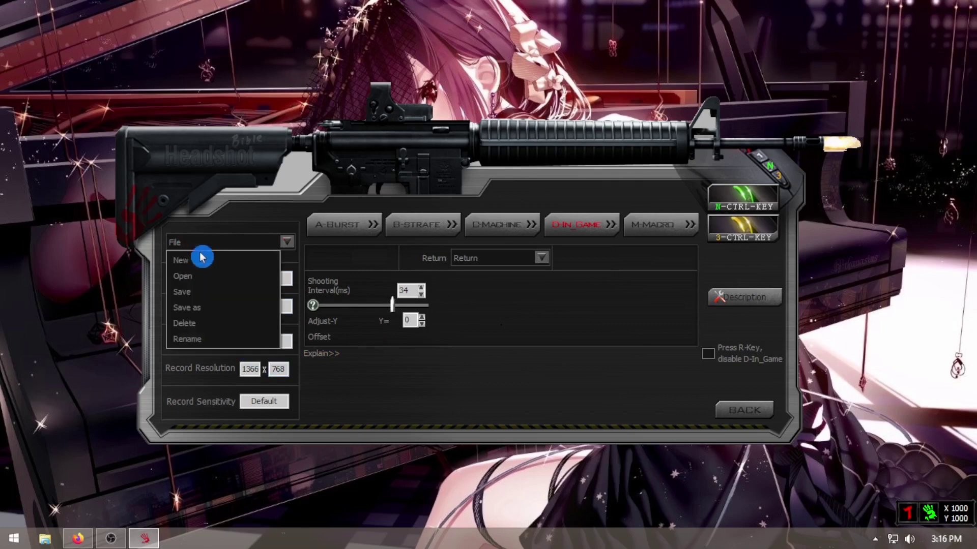
left_click(195, 295)
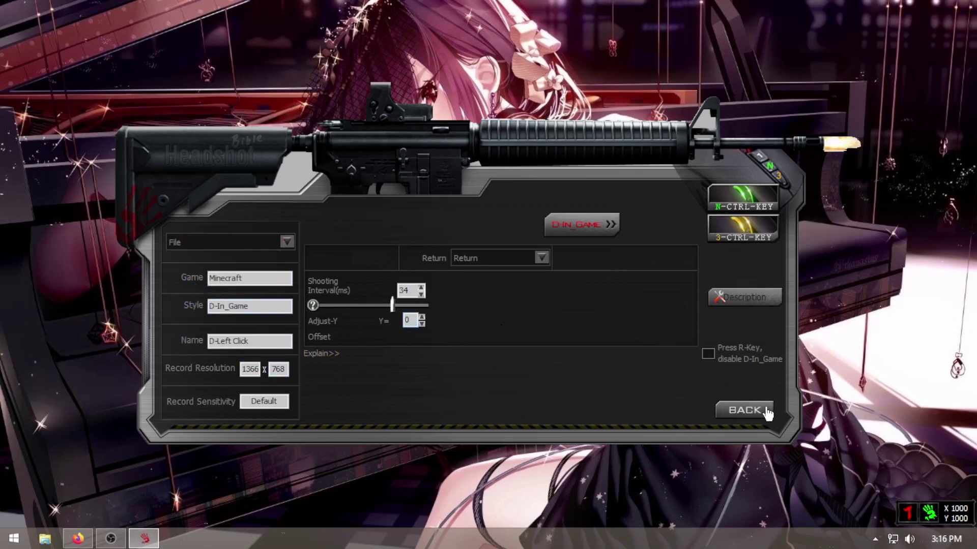
left_click(766, 412)
Assign the 3-Key control key to the D-Left Click file and apply the configuration.
left_click(553, 206)
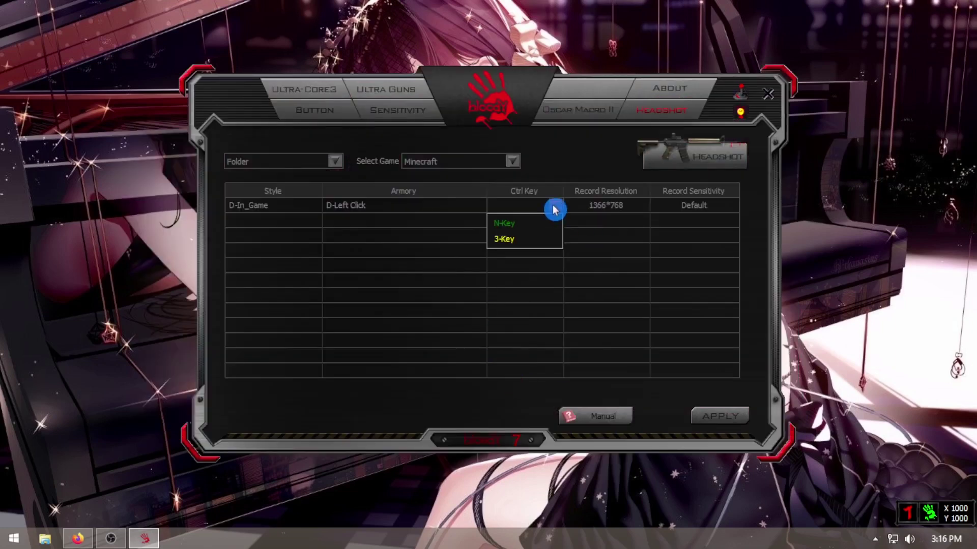
left_click(506, 240)
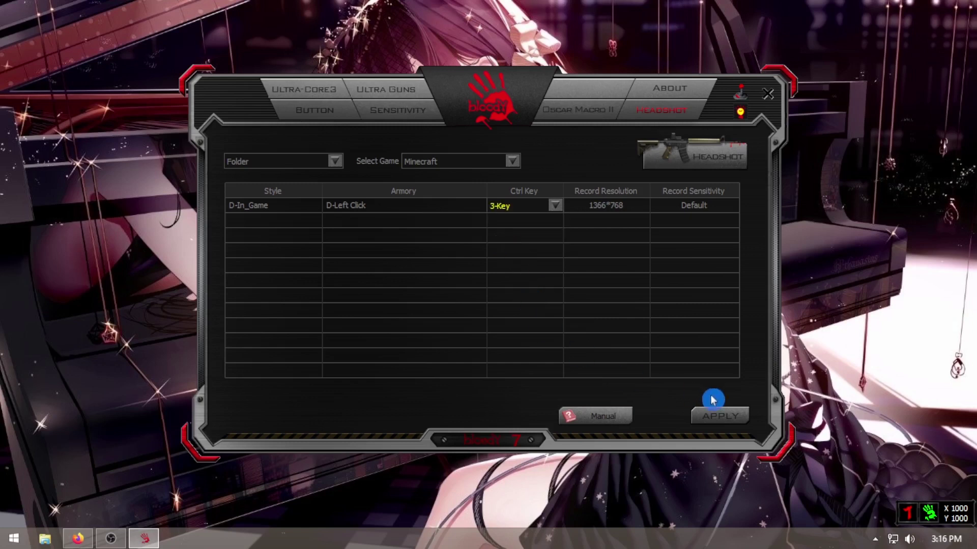
left_click(717, 416)
left_click(496, 335)
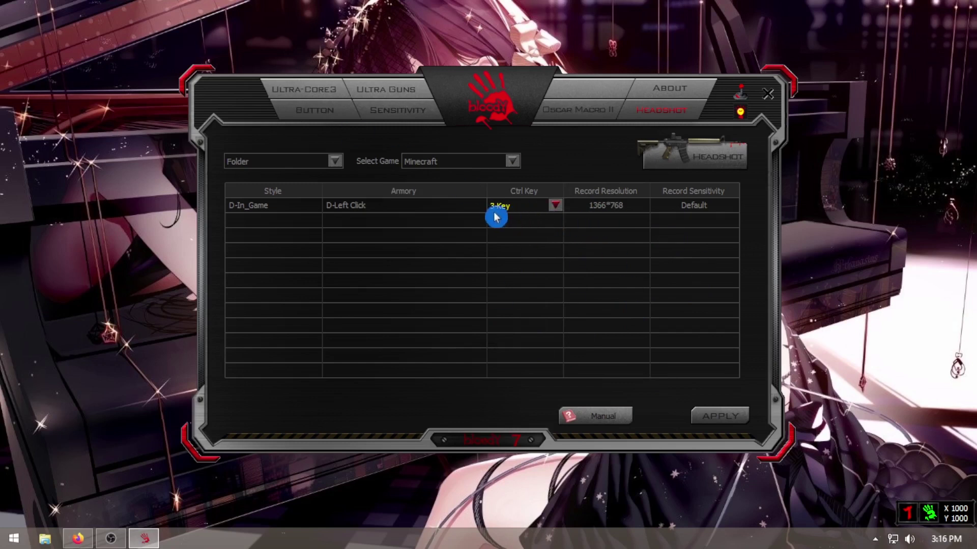
Look at the click speed test page in Firefox and check the mouse button assignments in Bloody.
left_click(77, 539)
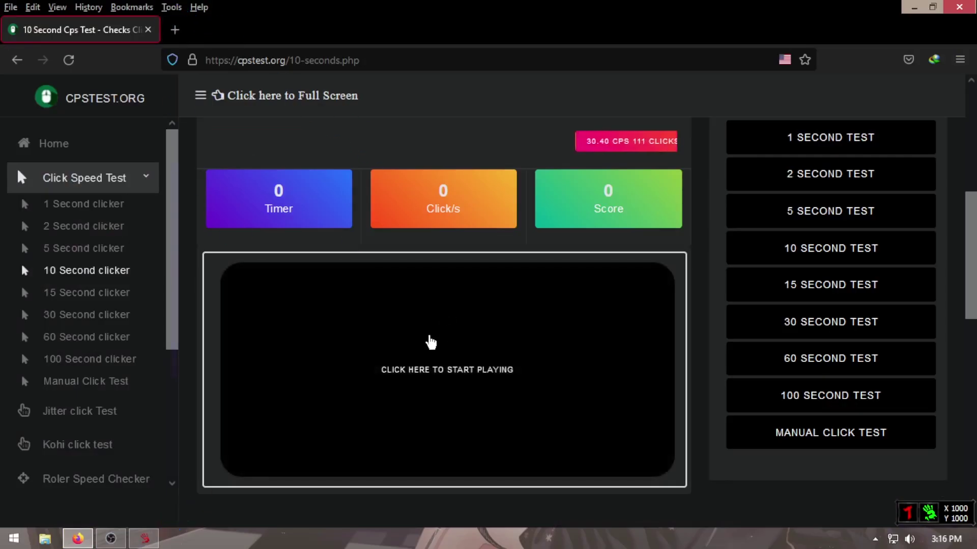
left_click(209, 492)
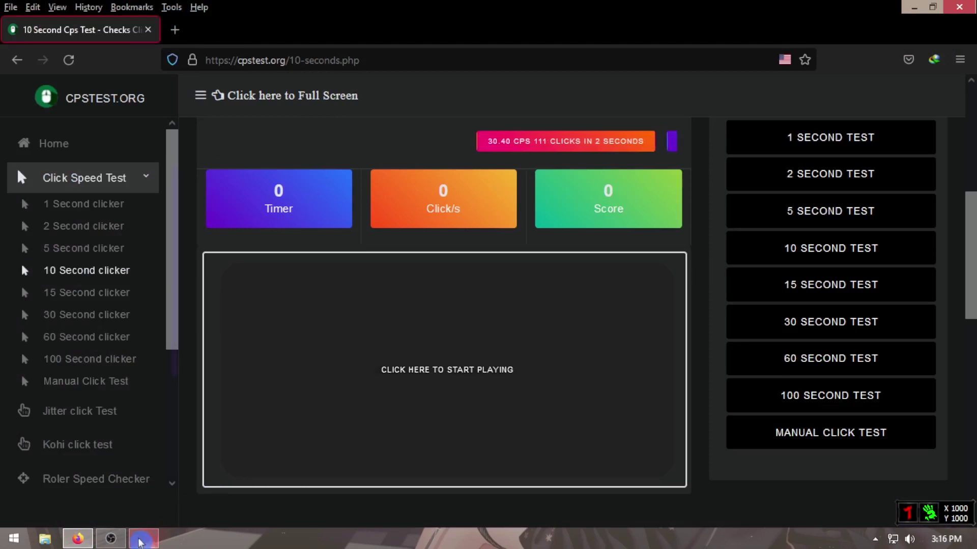
left_click(145, 539)
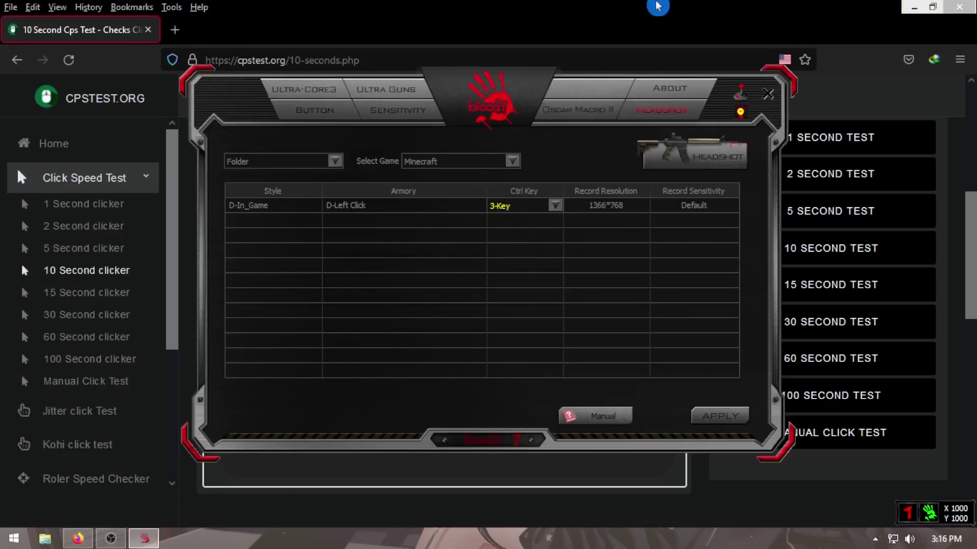
left_click(315, 110)
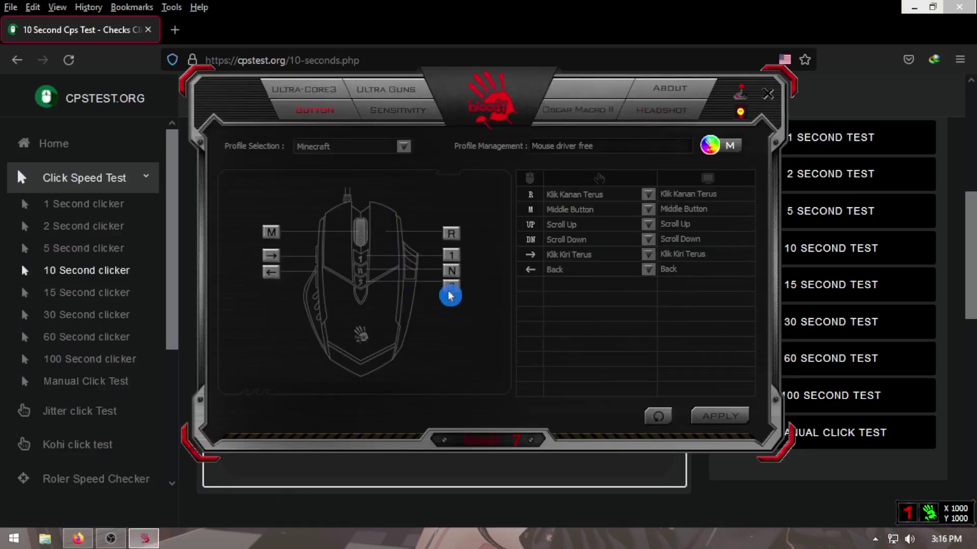
Switch to Firefox, put the mouse in core mode 3 and run the 10-second click speed test.
left_click(864, 367)
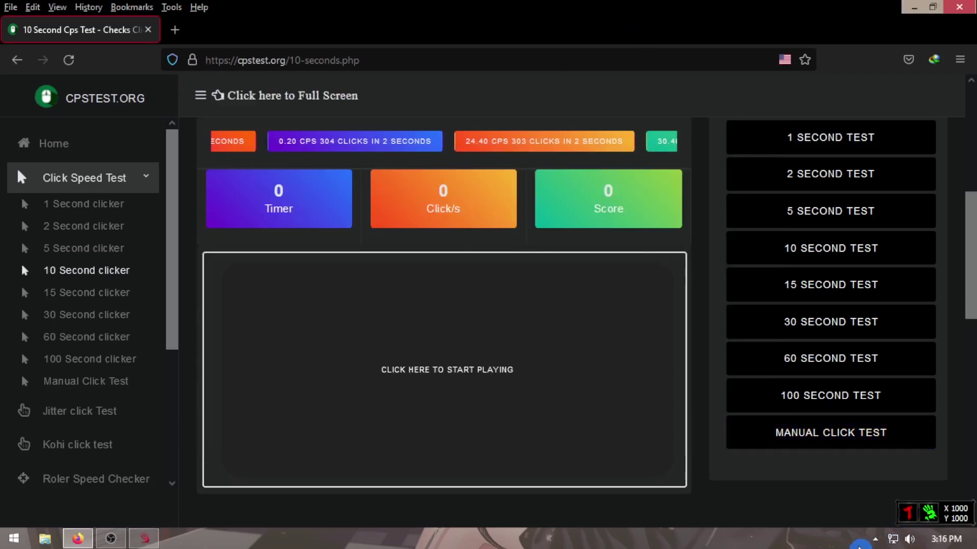
left_click(909, 516)
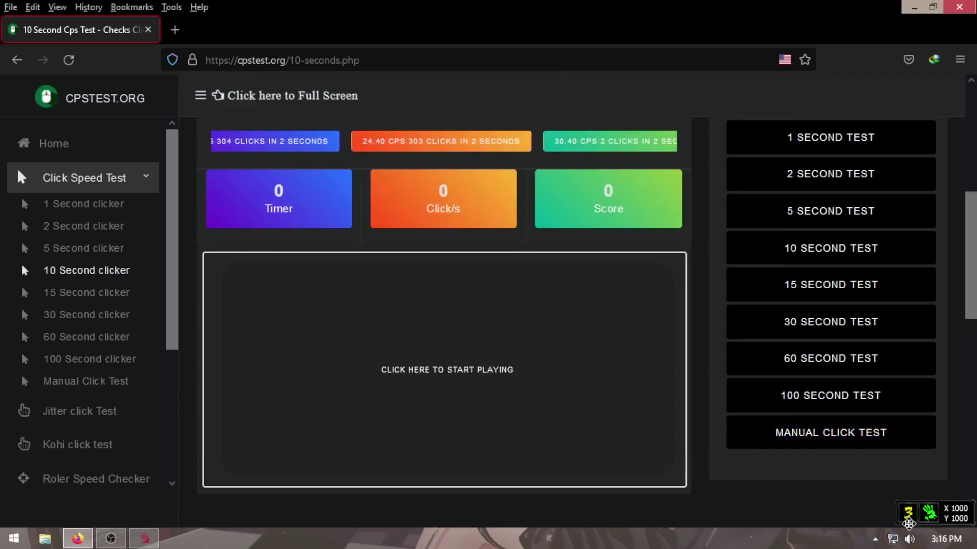
left_click(394, 342)
left_click(466, 349)
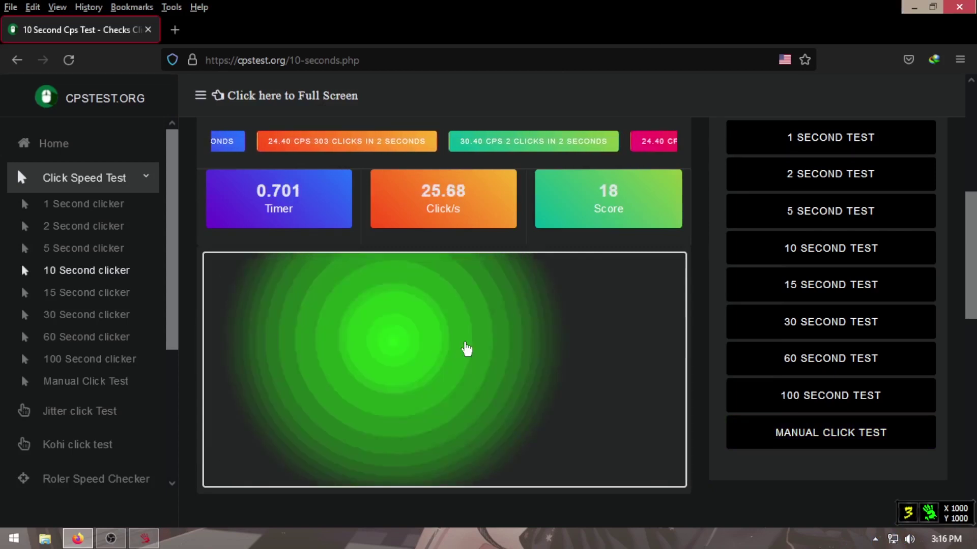
left_click(558, 349)
left_click(560, 349)
left_click(560, 347)
left_click(294, 366)
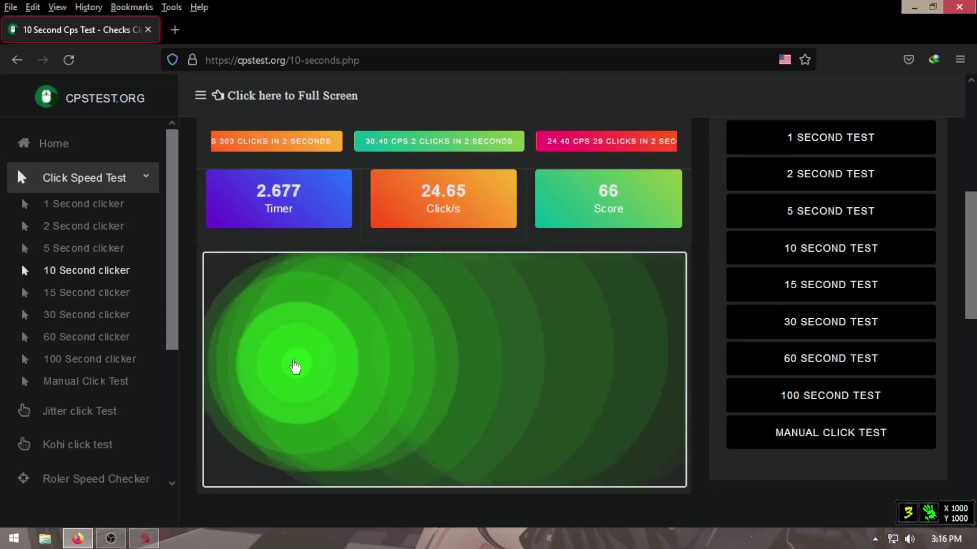
left_click(294, 367)
left_click(490, 371)
left_click(521, 370)
left_click(473, 356)
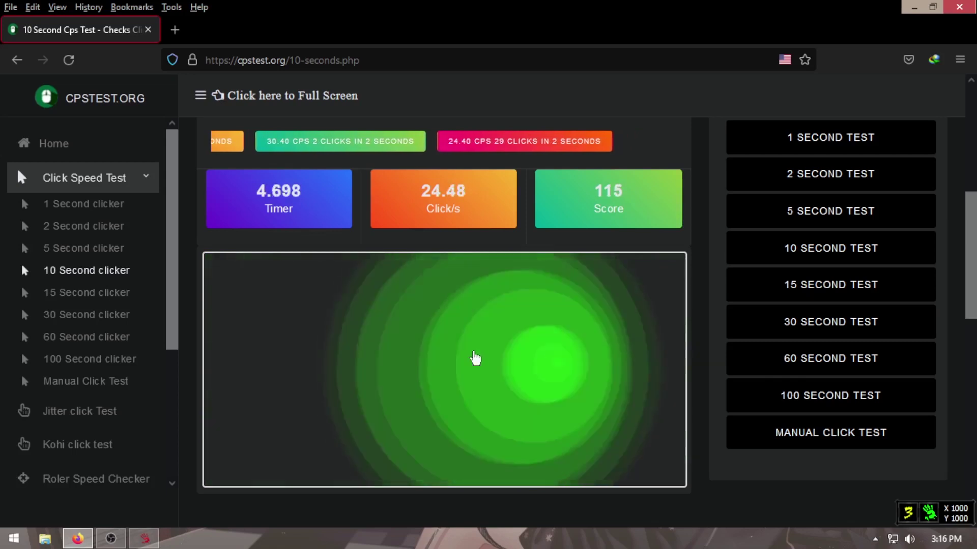
left_click(395, 362)
left_click(401, 364)
left_click(514, 363)
left_click(514, 365)
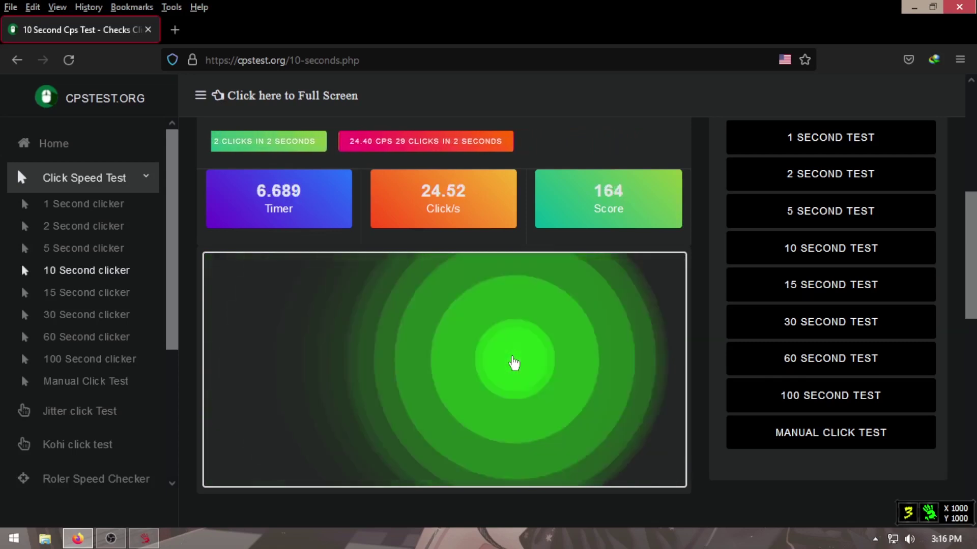
left_click(395, 371)
left_click(377, 372)
left_click(375, 372)
left_click(375, 373)
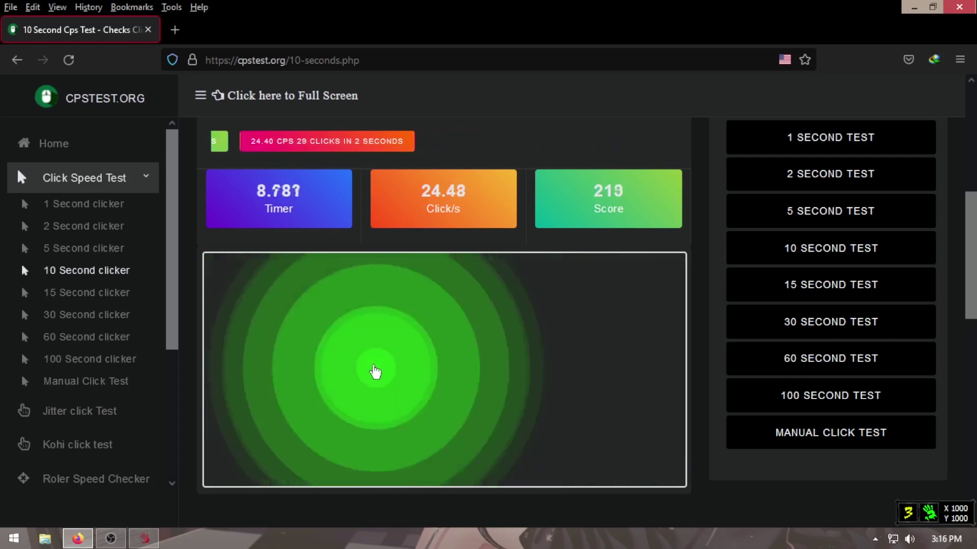
left_click(441, 372)
left_click(443, 372)
left_click(440, 371)
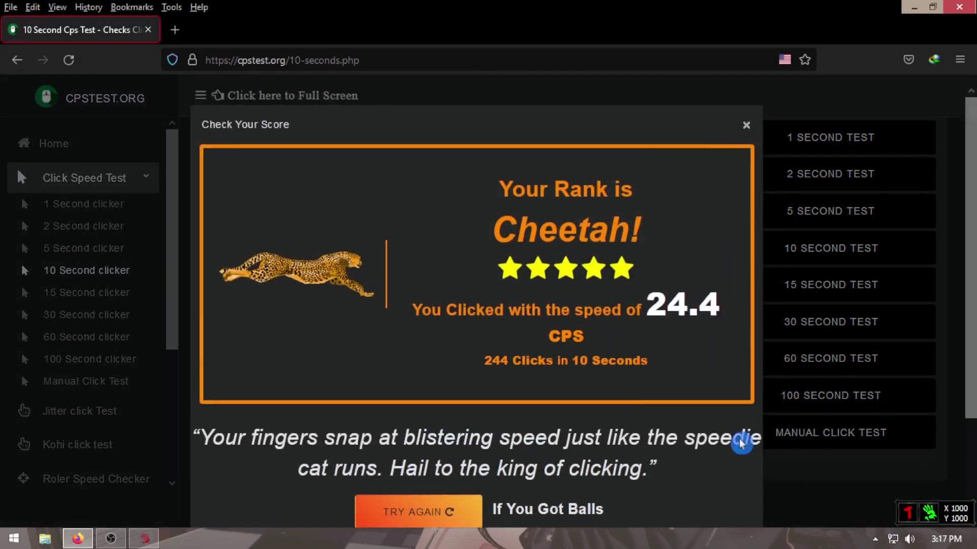
Return to Bloody and examine the D-In_Game and A-Burst settings in the Minecraft Headshot editor, leaving without saving.
left_click(913, 7)
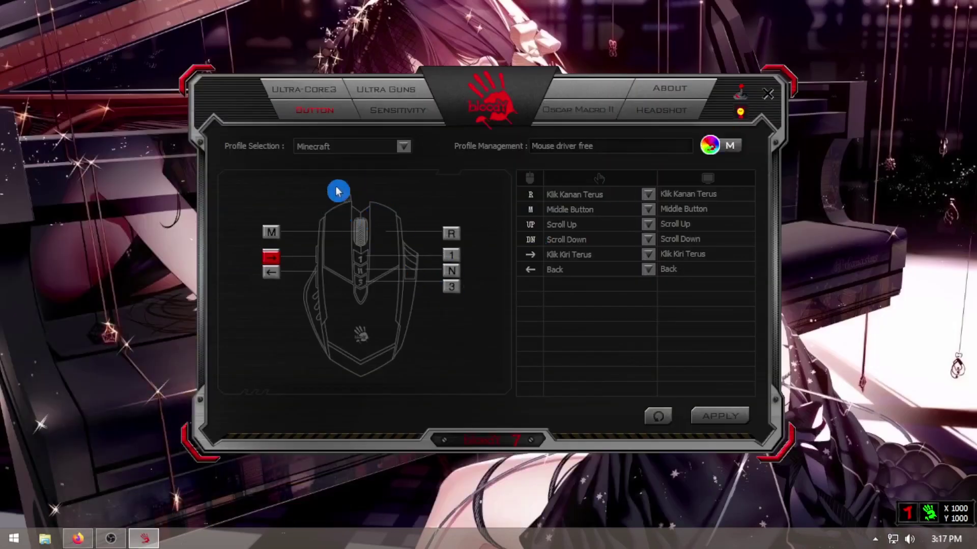
left_click(661, 110)
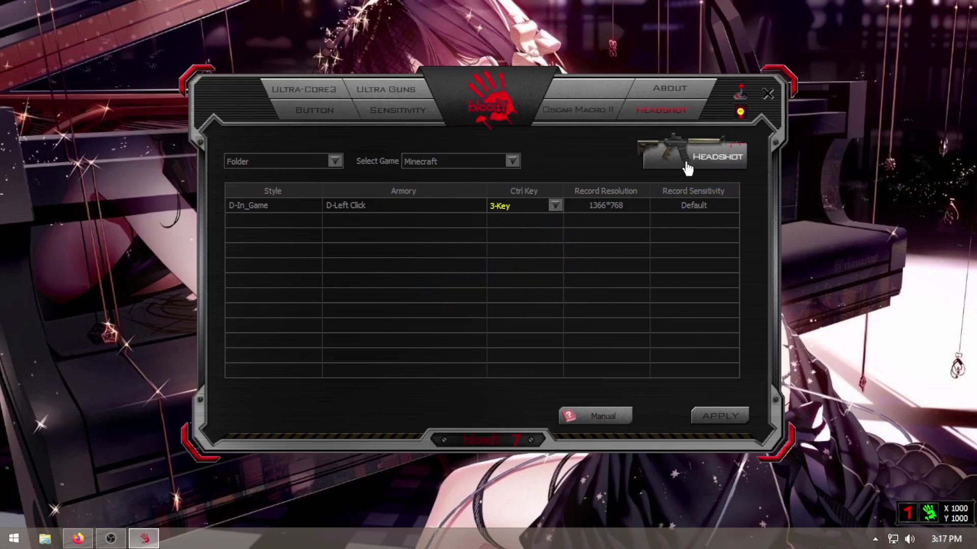
left_click(706, 157)
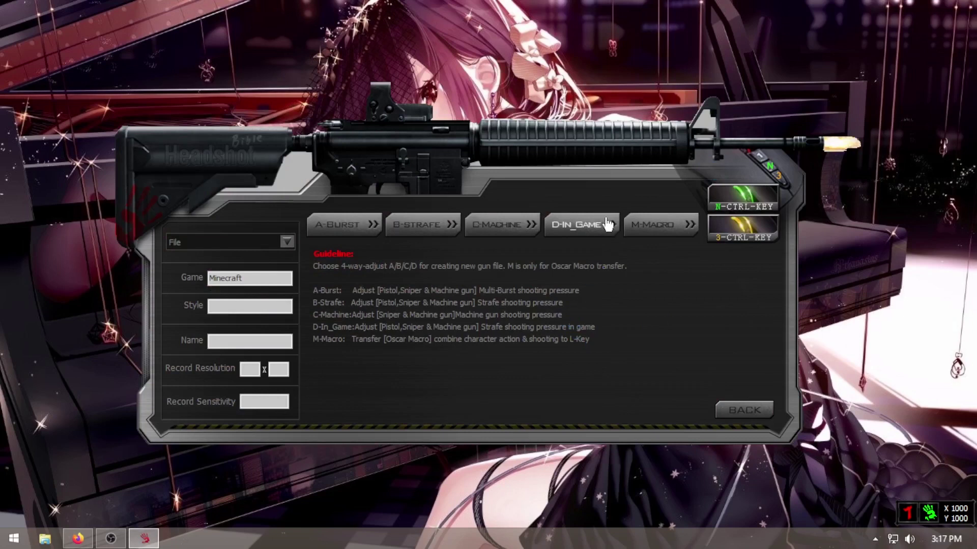
left_click(580, 225)
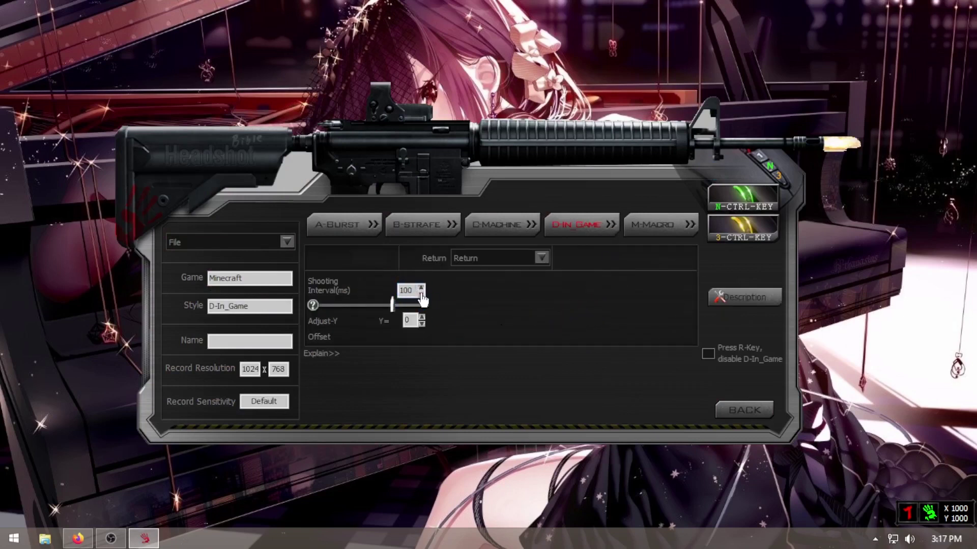
left_click(423, 288)
left_click(342, 227)
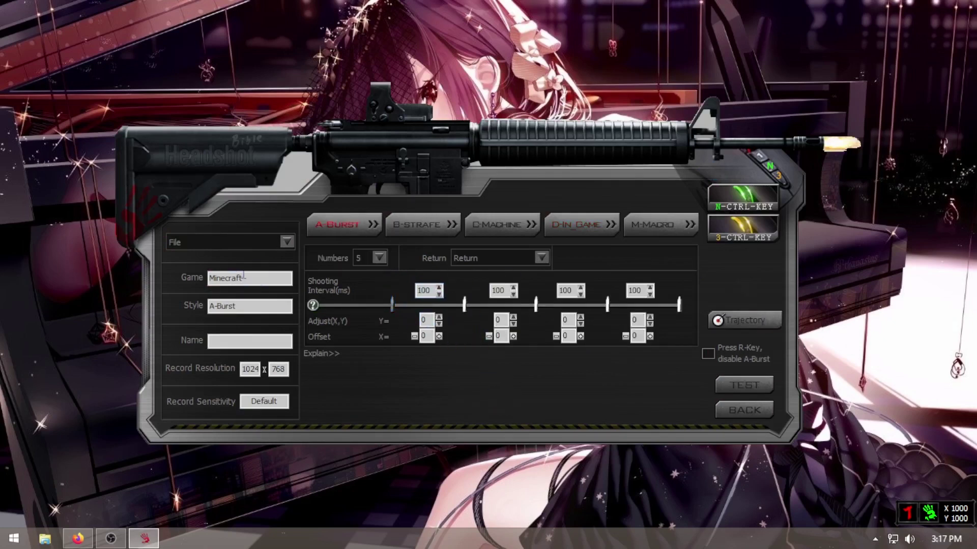
left_click(273, 262)
left_click(283, 246)
left_click(518, 401)
left_click(741, 410)
Create a new game folder named Left 4 Dead.
left_click(305, 162)
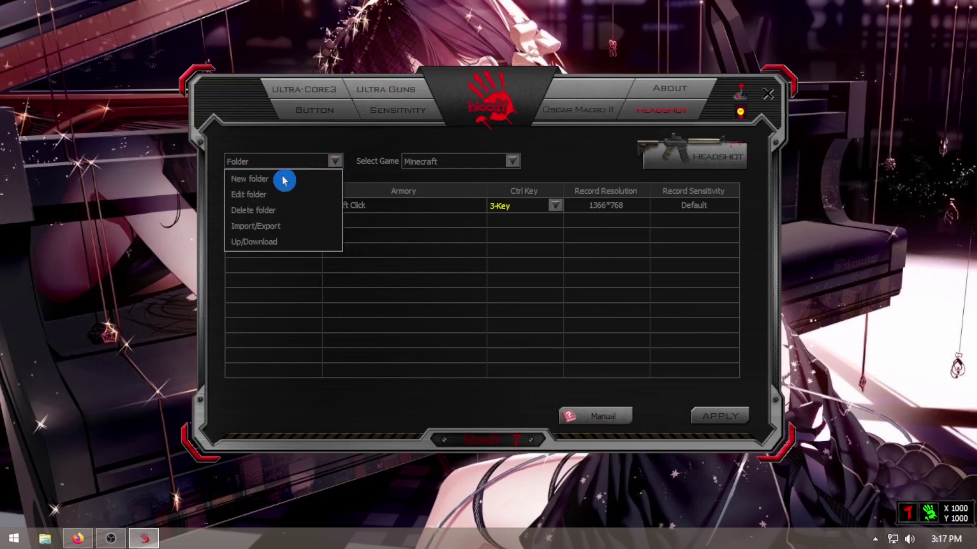
left_click(284, 180)
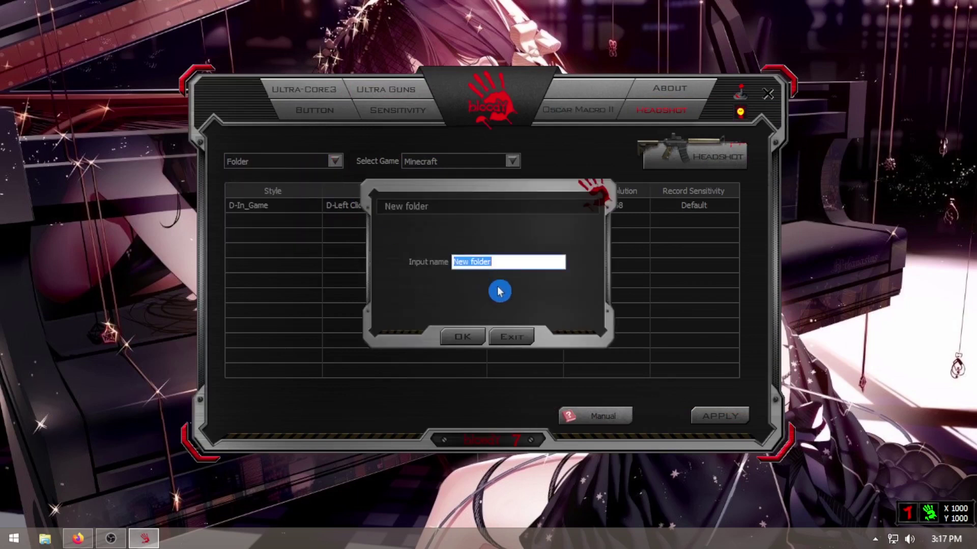
type("Left 4 Dead")
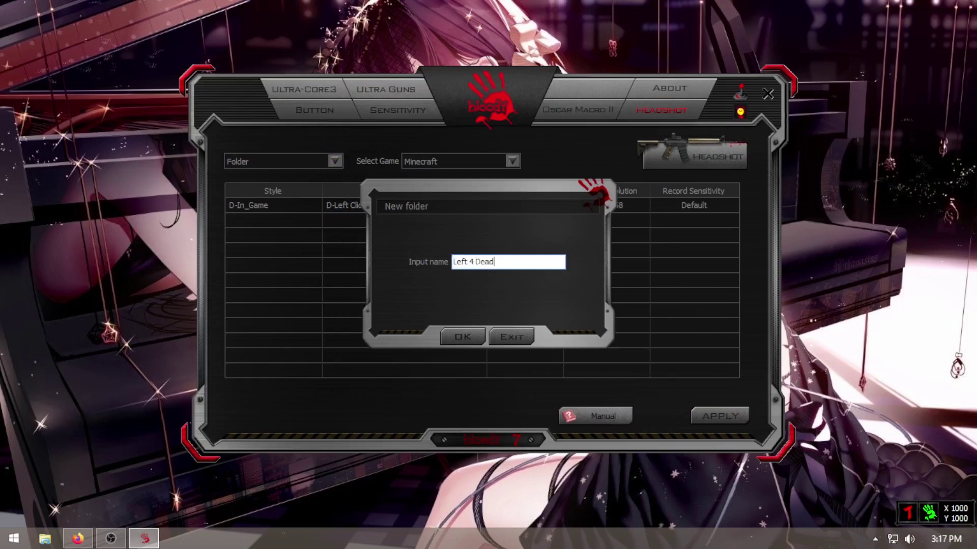
left_click(461, 340)
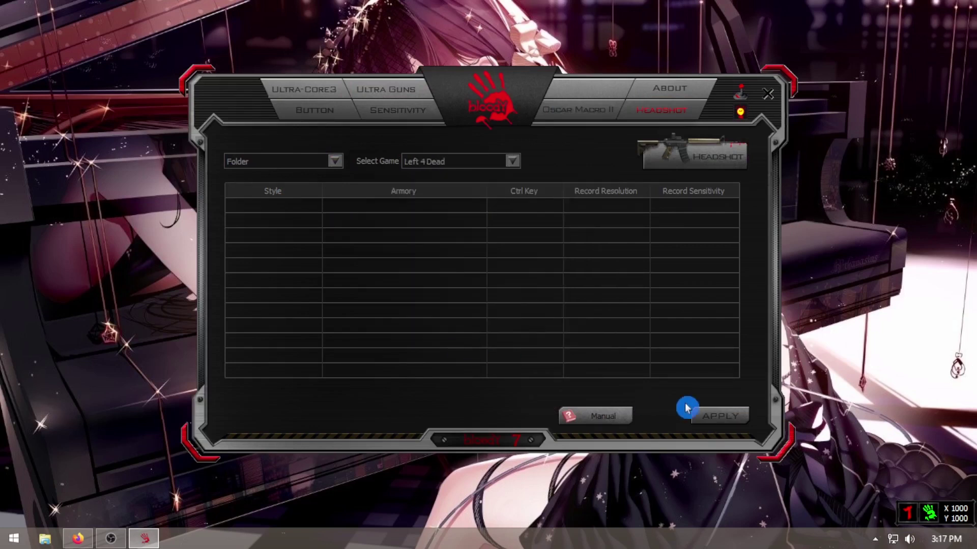
Start an A-Burst gun file for Left 4 Dead in the Headshot editor and set its record resolution width to 1366.
left_click(711, 162)
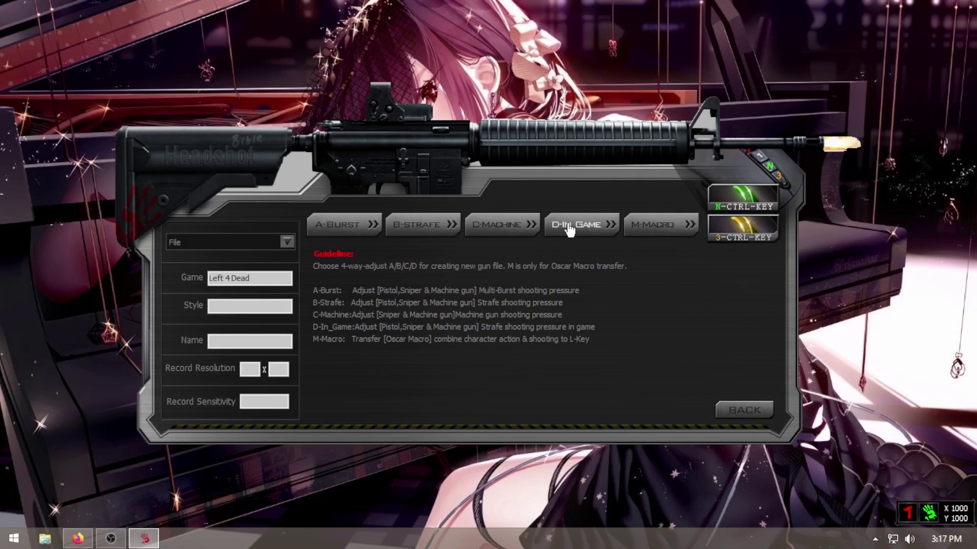
left_click(342, 232)
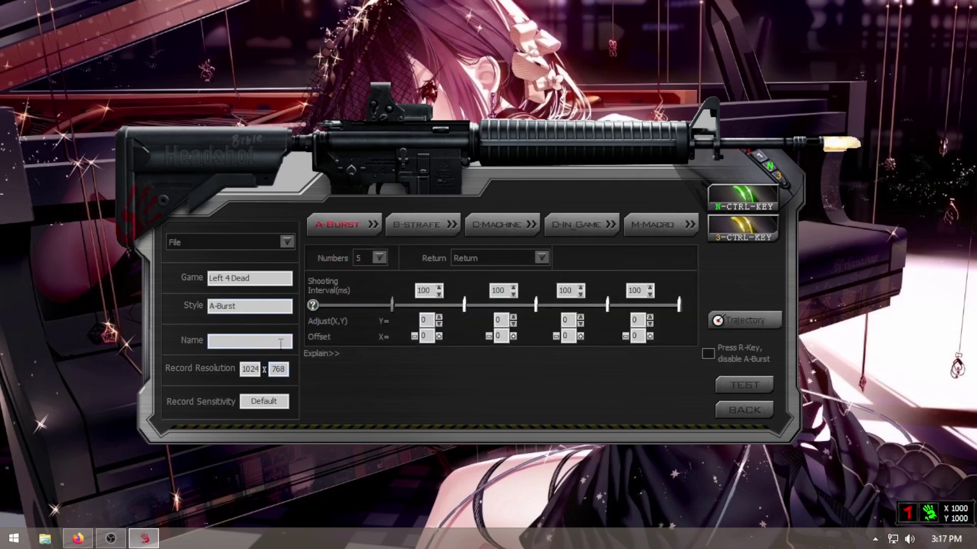
key("ctrl+a")
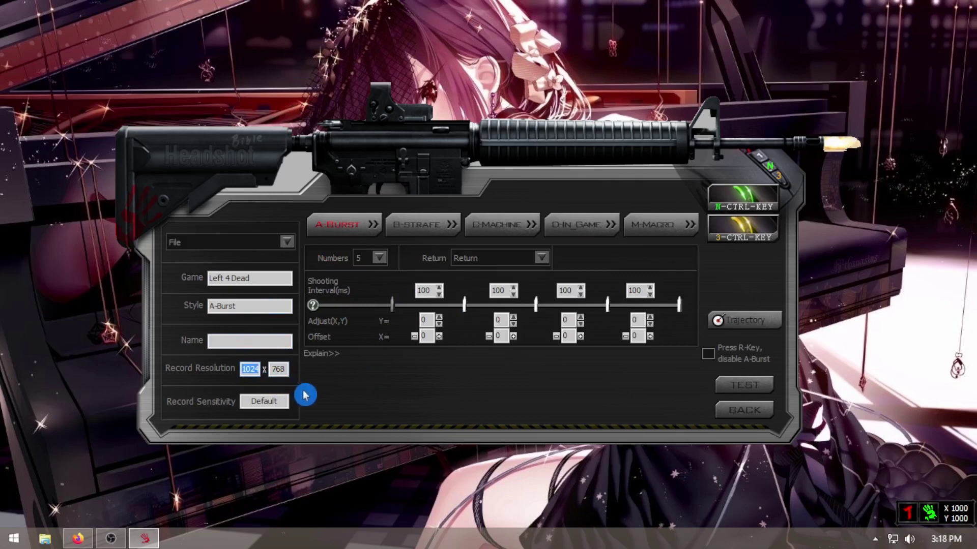
type("1366")
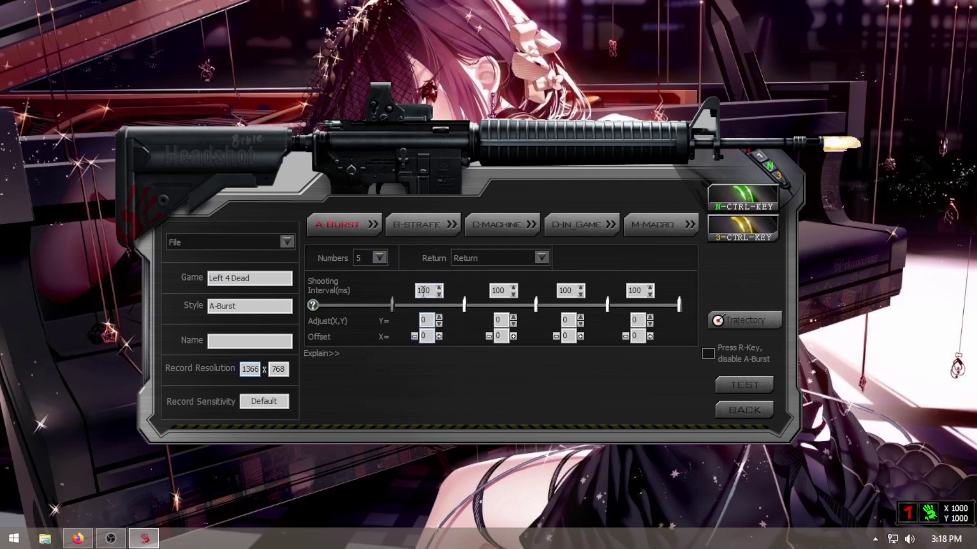
Set the Y offset of all four burst points to -1 and the second and fourth shooting intervals to 80 ms.
left_click(474, 303)
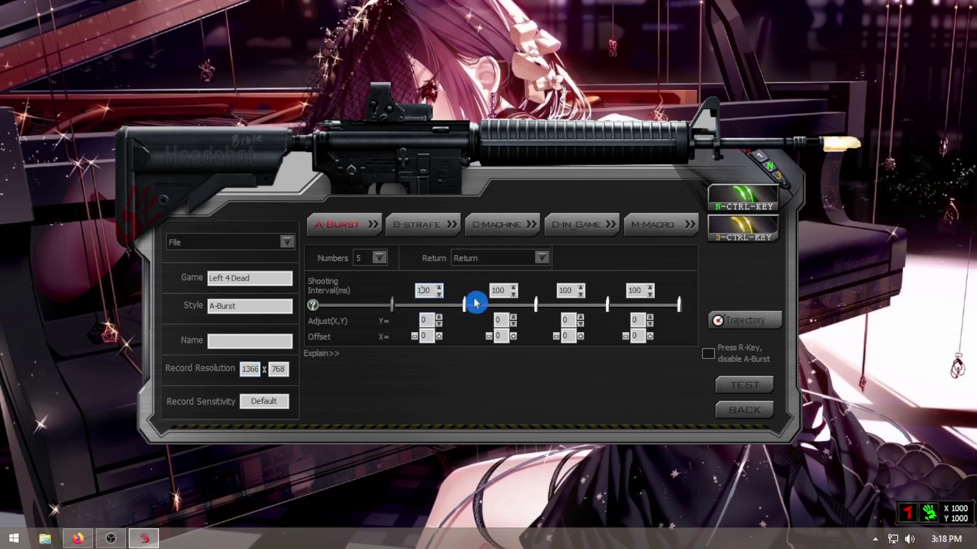
left_click(636, 292)
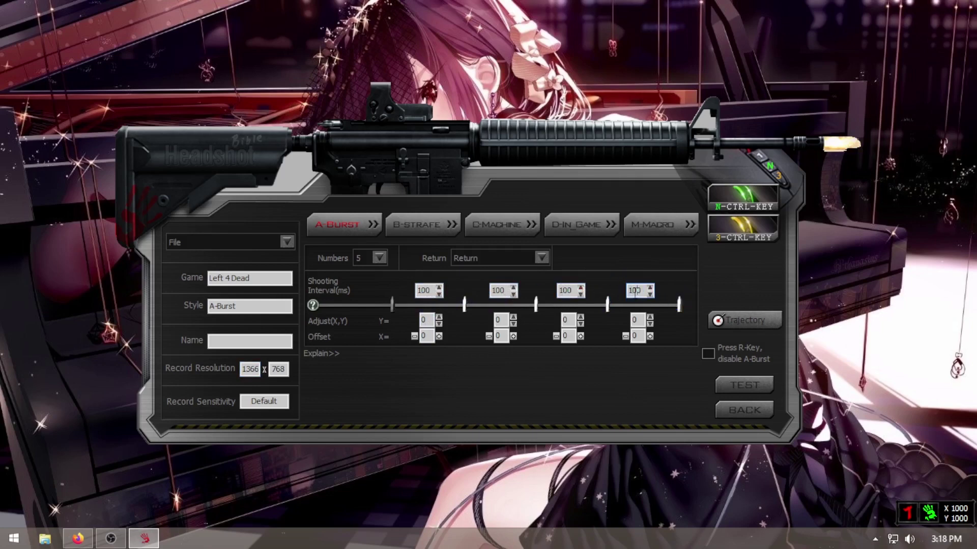
left_click(440, 336)
left_click(438, 324)
left_click(497, 333)
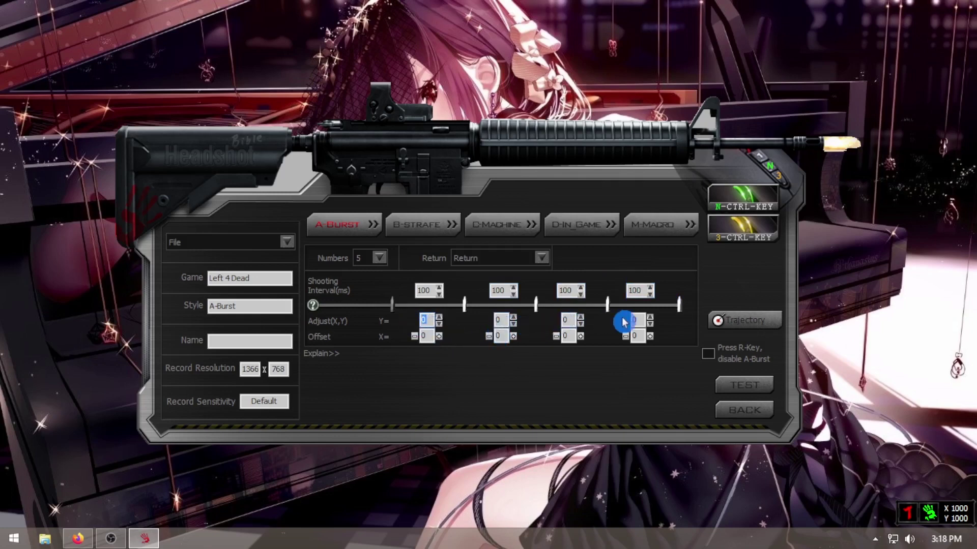
type("-")
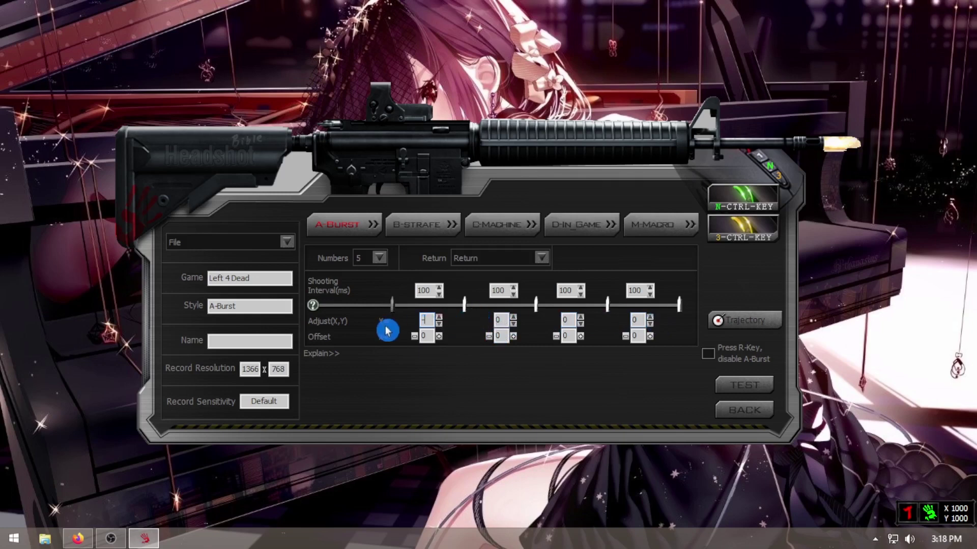
type("1")
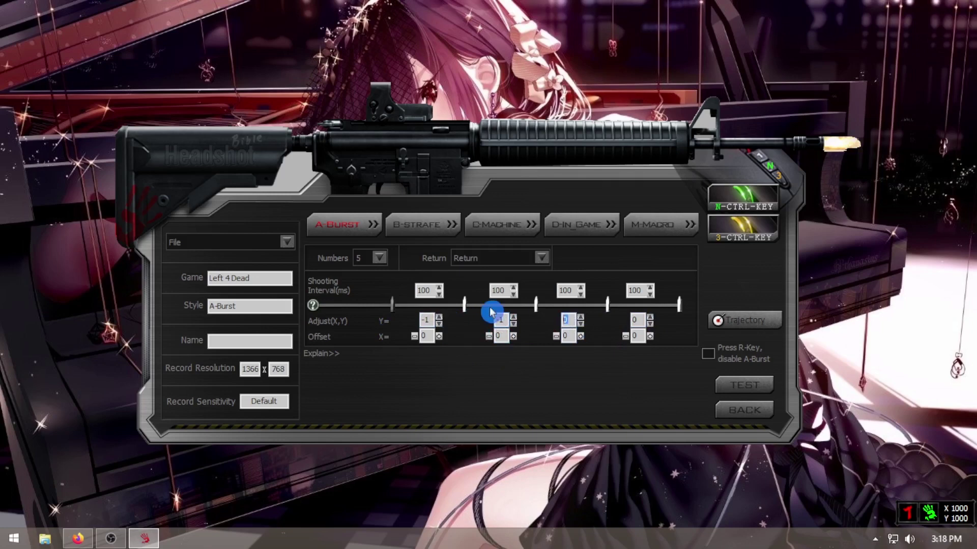
key("Tab")
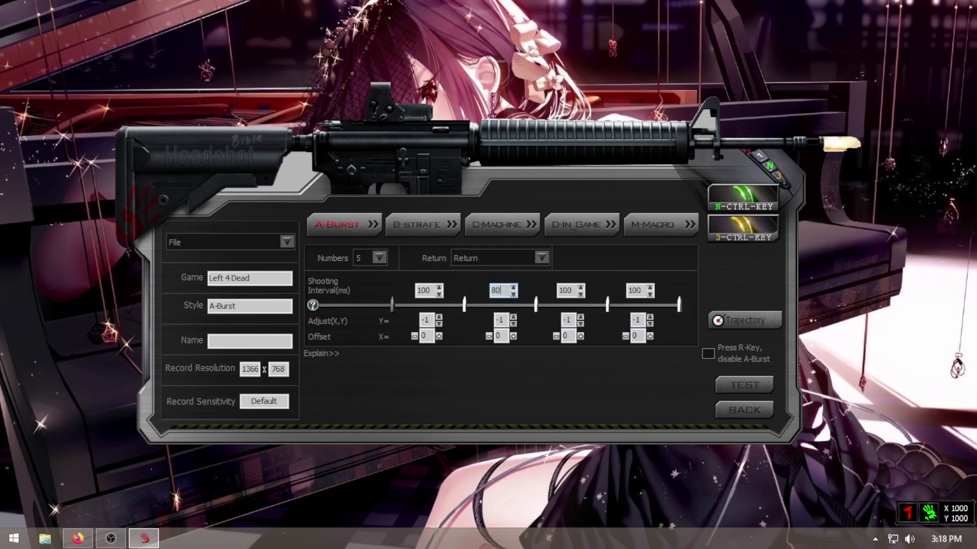
type("80")
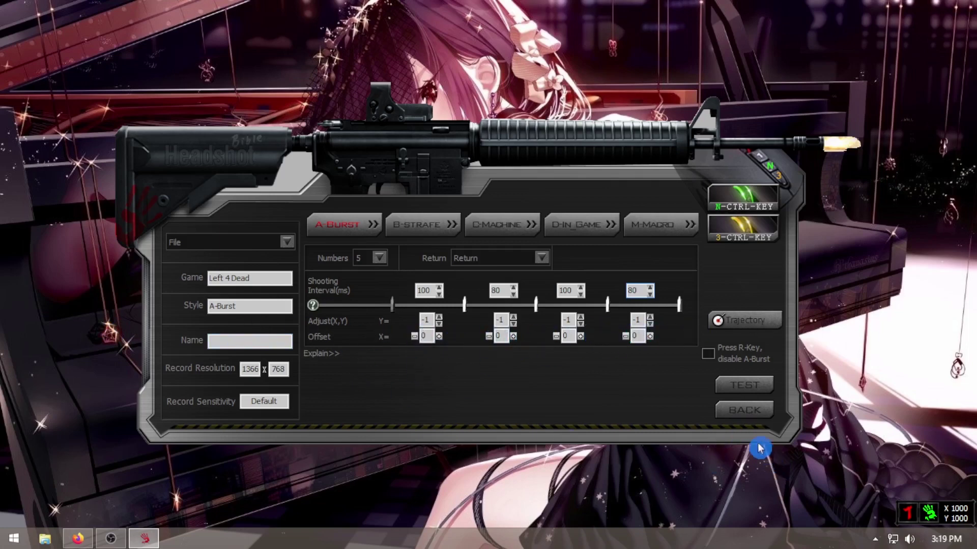
Save the Left 4 Dead A-Burst gun file with the name Pistol.
left_click(216, 248)
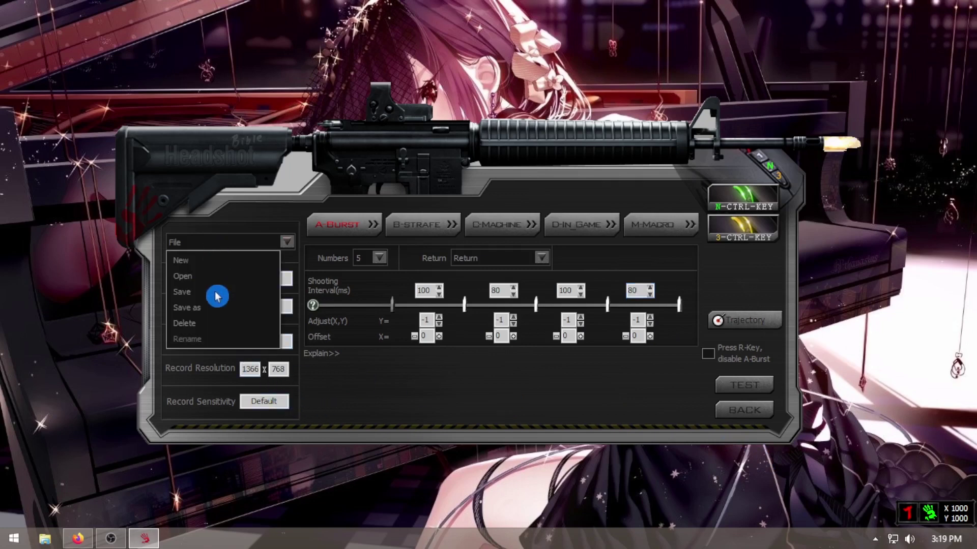
left_click(196, 290)
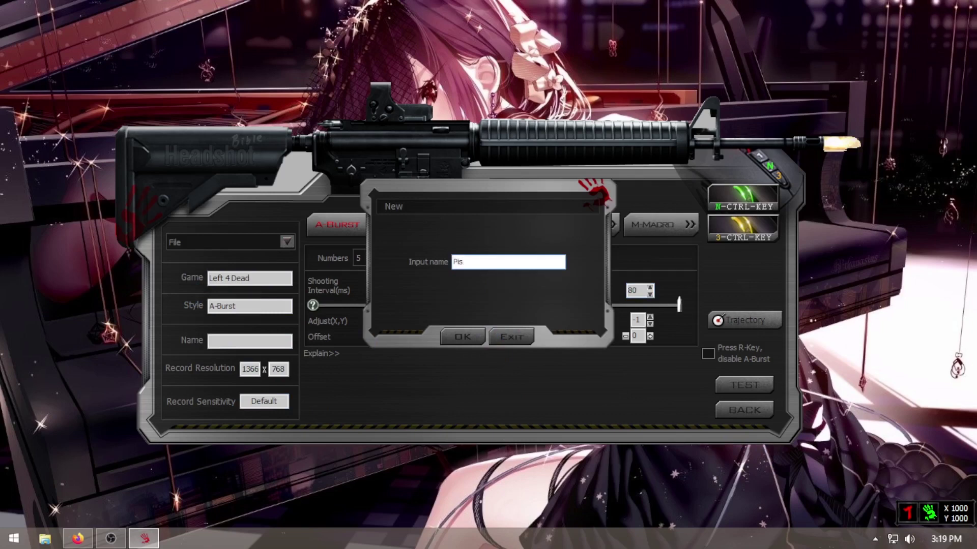
left_click(466, 338)
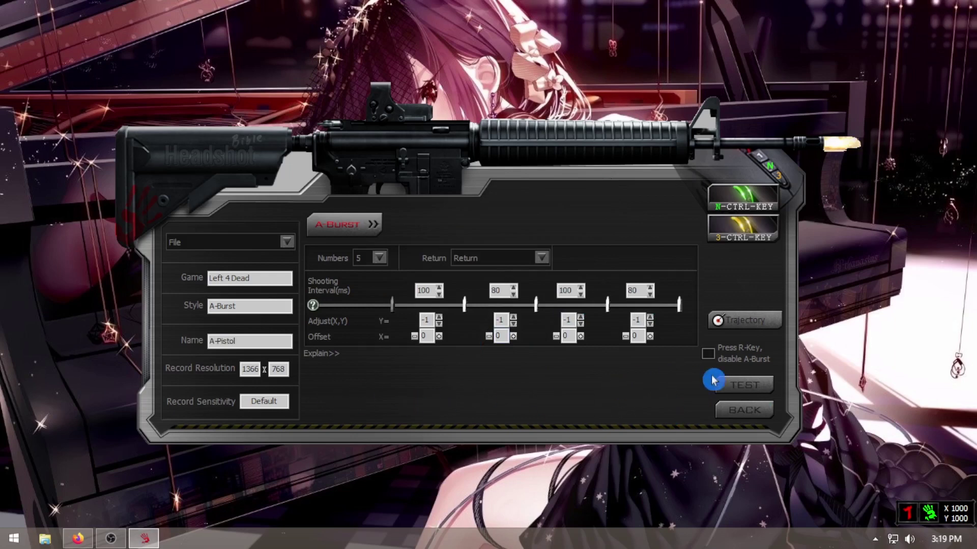
Open the Trajectory shooting test for the pistol file and lower the system volume.
left_click(768, 325)
left_click(127, 68)
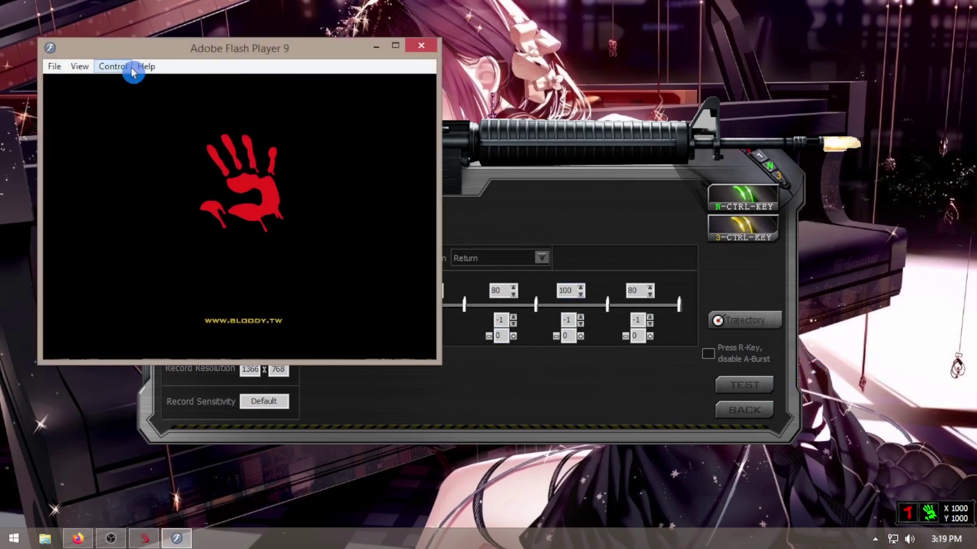
left_click(127, 82)
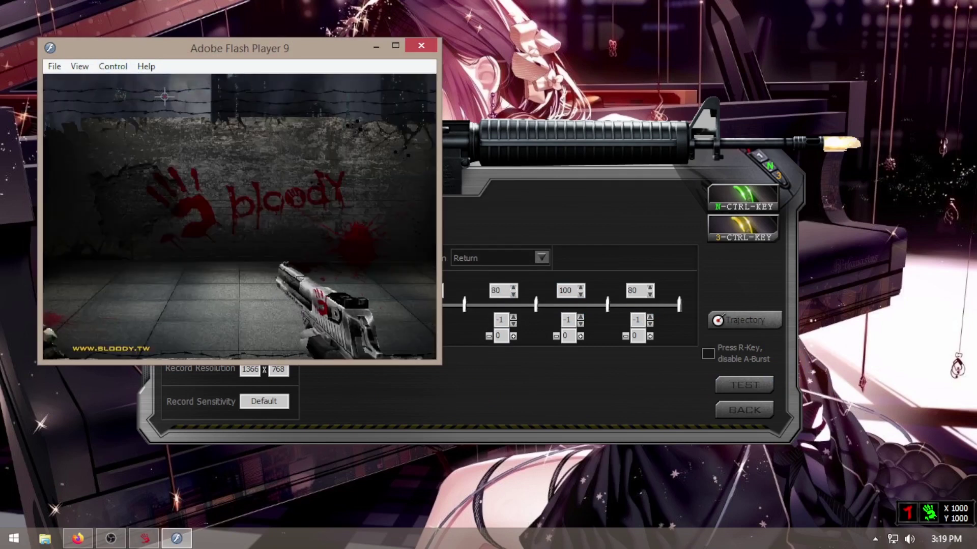
key("XF86AudioRaiseVolume")
key("XF86AudioLowerVolume")
key("XF86AudioLowerVolume")
key("XF86AudioLowerVolume")
key("XF86AudioLowerVolume")
key("XF86AudioLowerVolume")
key("XF86AudioLowerVolume")
key("XF86AudioLowerVolume")
key("XF86AudioLowerVolume")
key("XF86AudioLowerVolume")
key("XF86AudioLowerVolume")
key("XF86AudioLowerVolume")
key("XF86AudioLowerVolume")
key("XF86AudioLowerVolume")
key("XF86AudioLowerVolume")
key("XF86AudioLowerVolume")
key("XF86AudioLowerVolume")
key("XF86AudioLowerVolume")
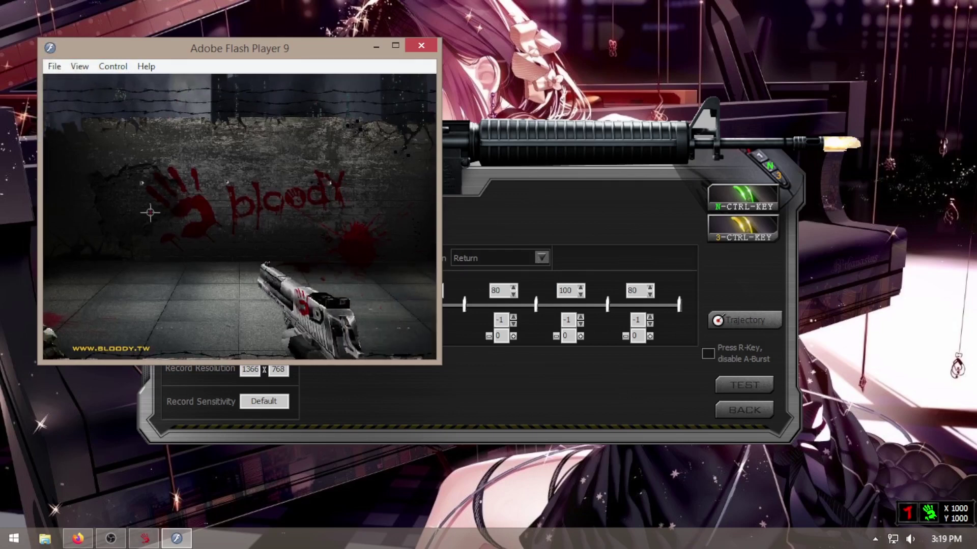
Return to the Headshot file list, assign N-Key as the control key of A-Pistol, and apply it to the mouse.
left_click(496, 359)
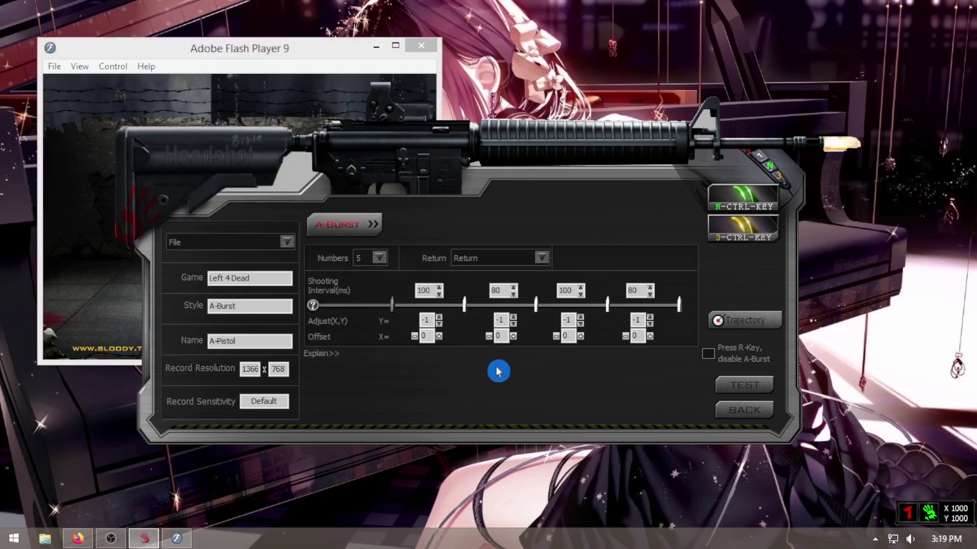
left_click(745, 412)
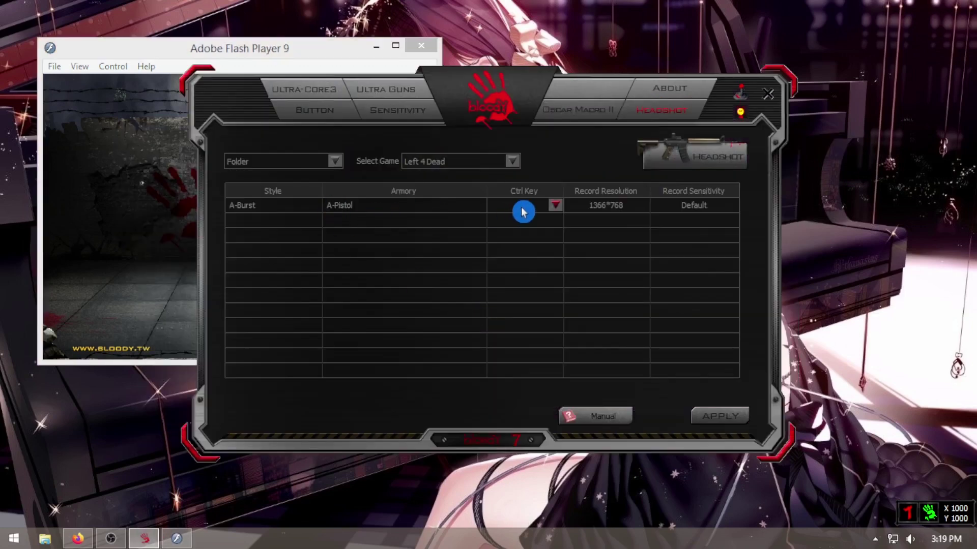
left_click(551, 208)
left_click(505, 227)
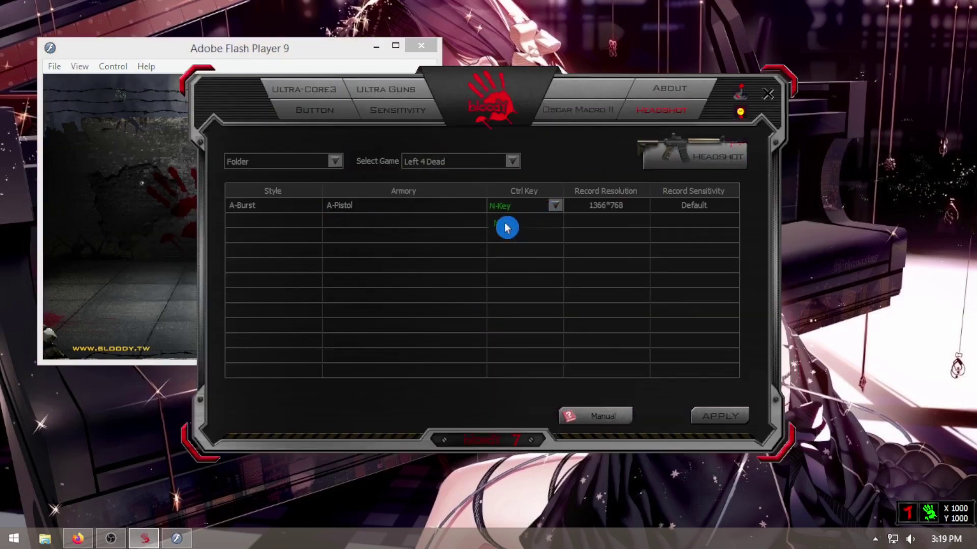
left_click(725, 417)
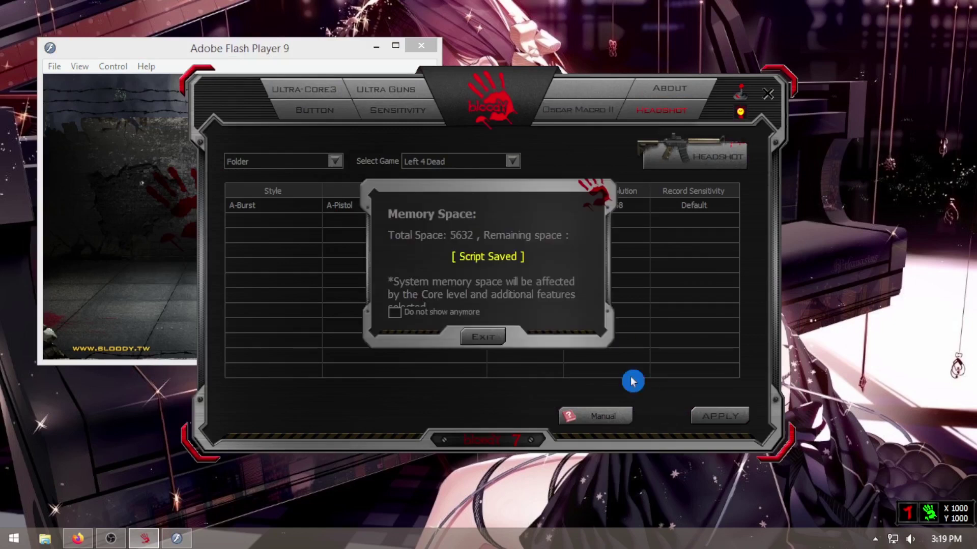
left_click(485, 337)
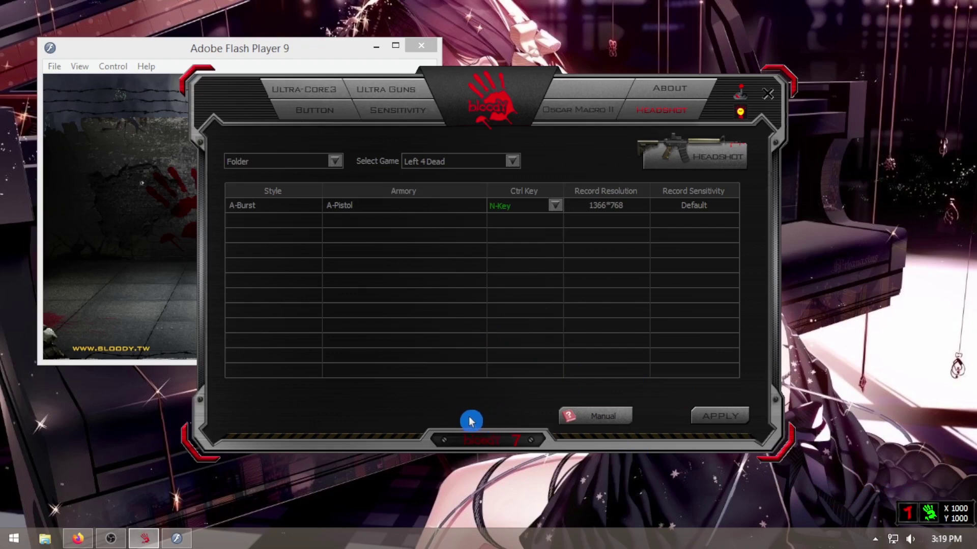
Activate the mouse's N mode and test-fire the pistol burst at several spots on the Trajectory wall.
key("n")
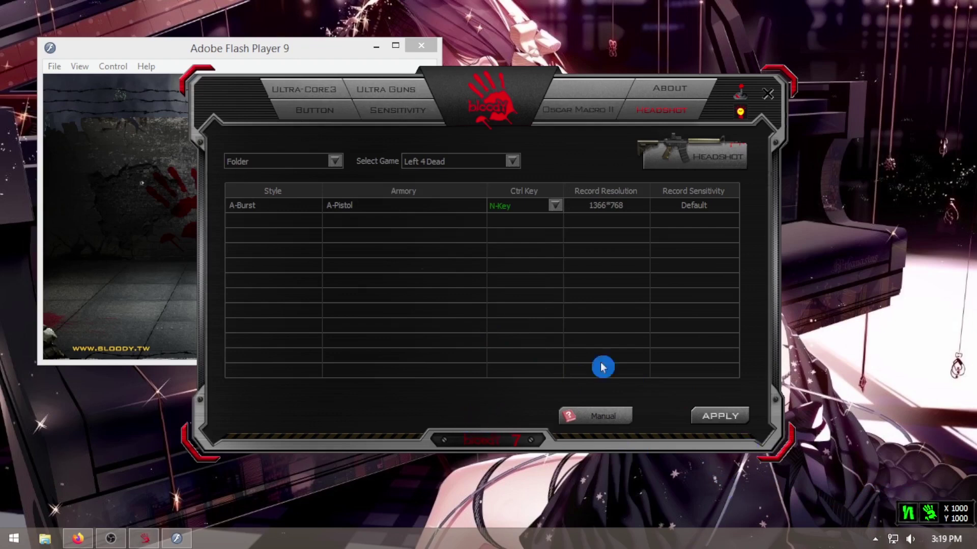
double_click(211, 55)
double_click(387, 8)
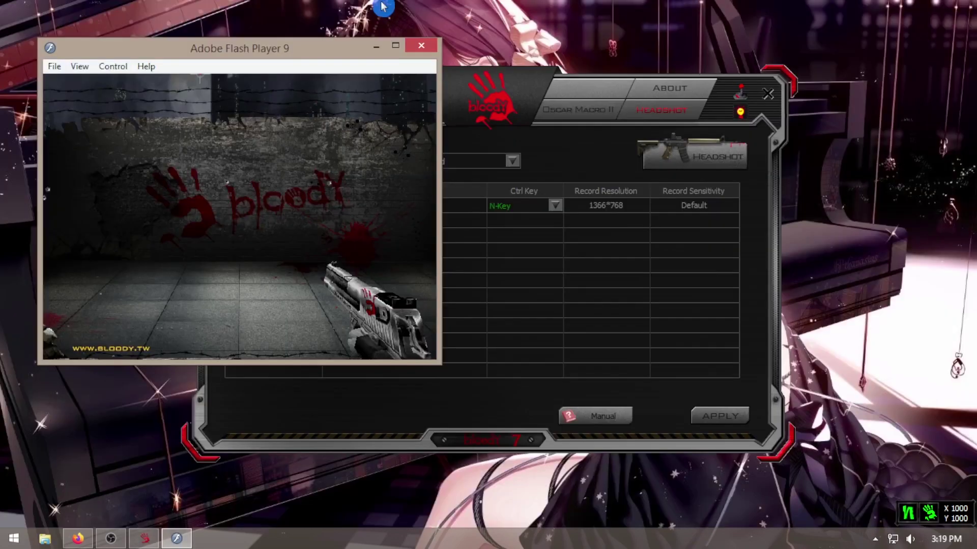
left_click(327, 269)
left_click(225, 212)
left_click(157, 218)
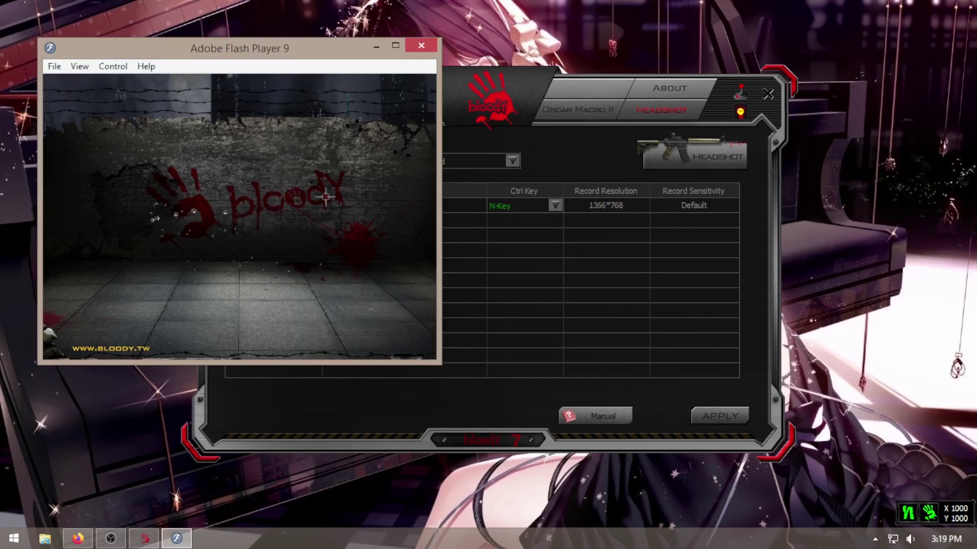
left_click(204, 202)
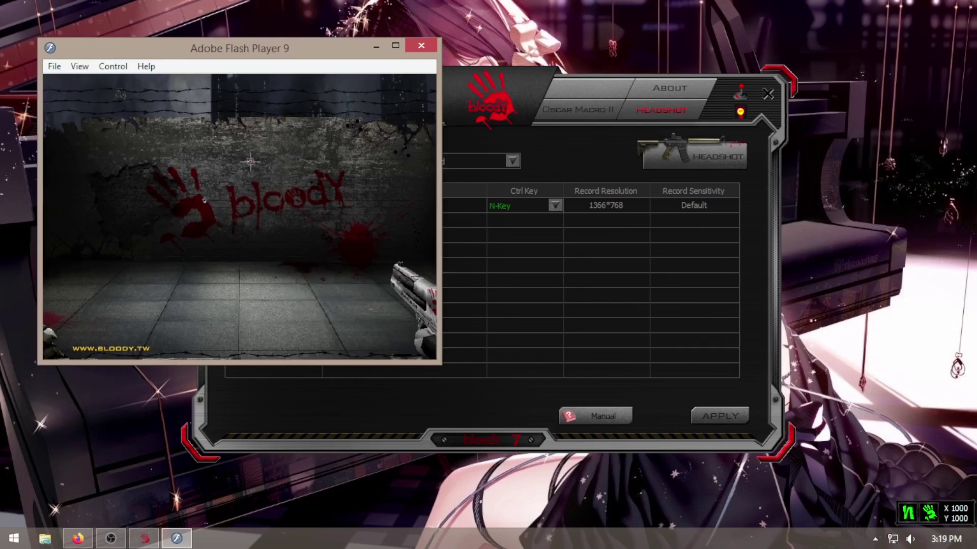
left_click(204, 179)
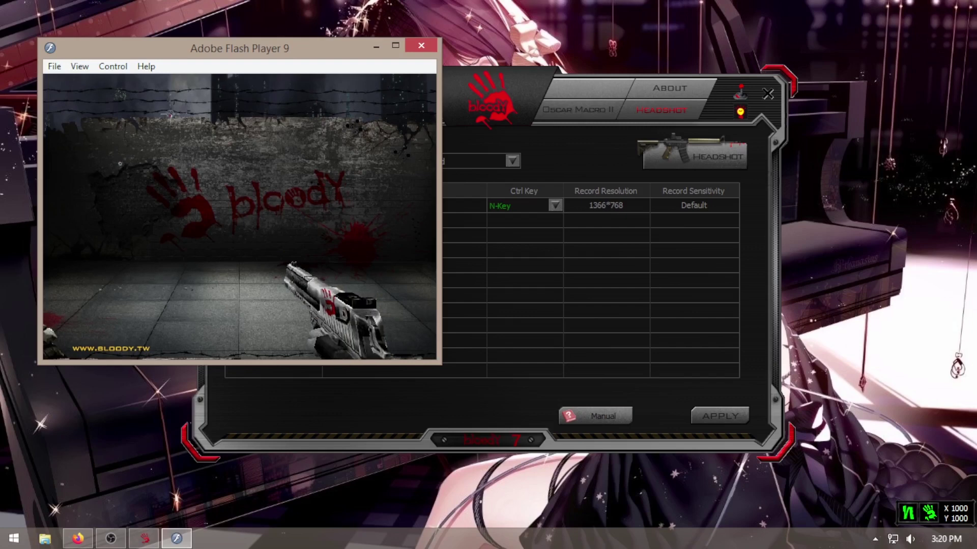
left_click(121, 218)
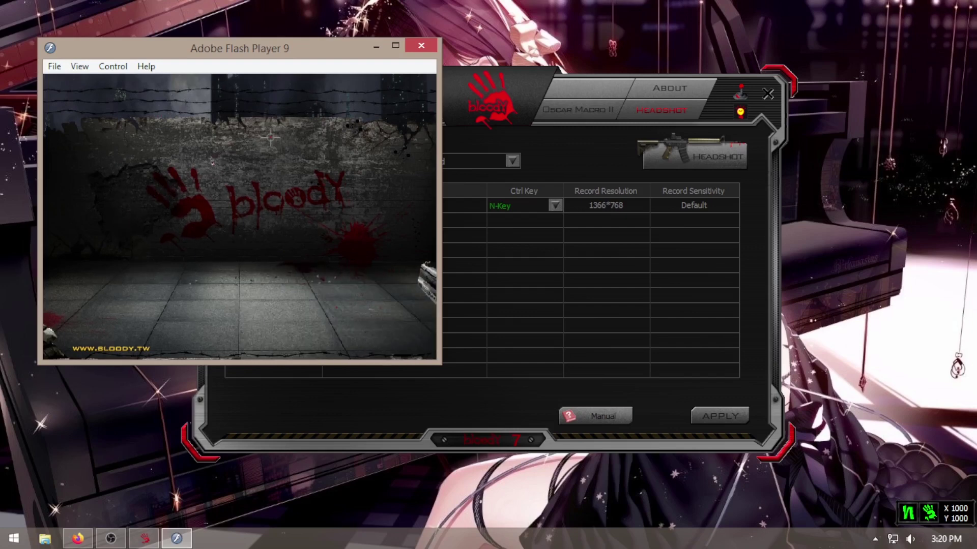
left_click(139, 178)
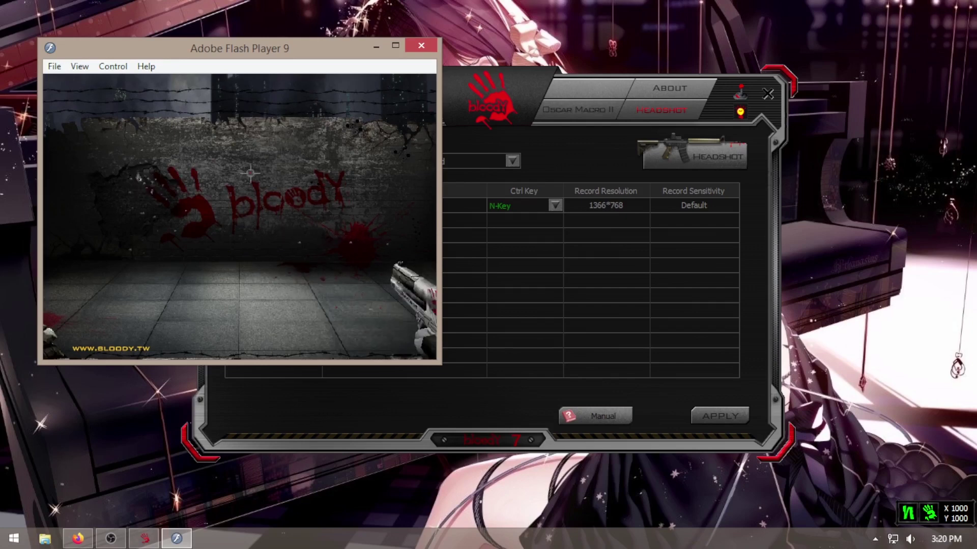
left_click(224, 151)
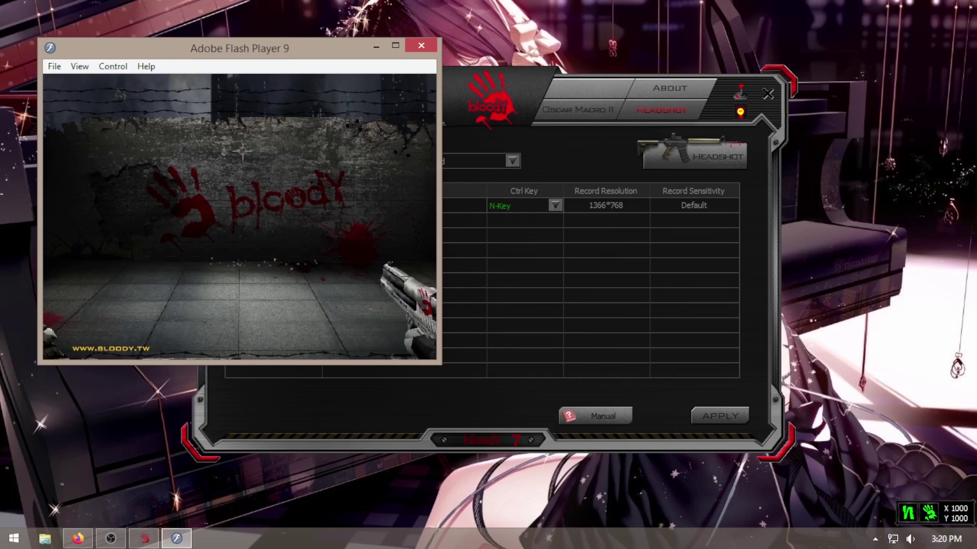
Put the mouse in core mode 1 and fire comparison shots at the Trajectory wall.
left_click(165, 195)
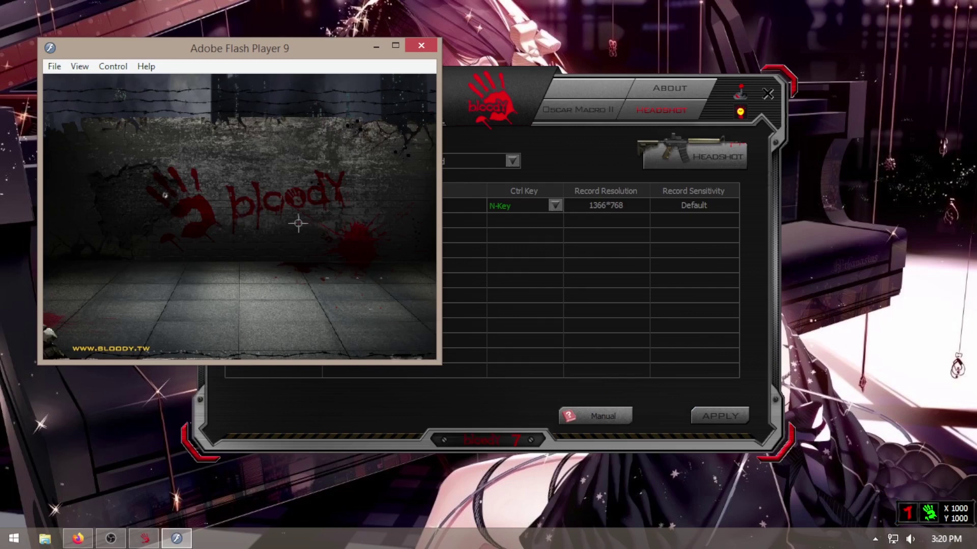
left_click(160, 149)
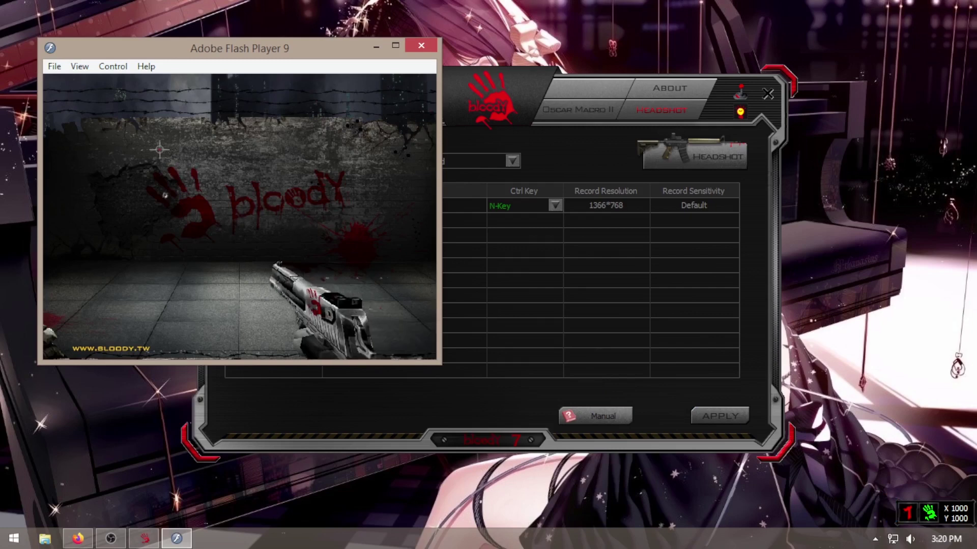
left_click(229, 168)
left_click(282, 189)
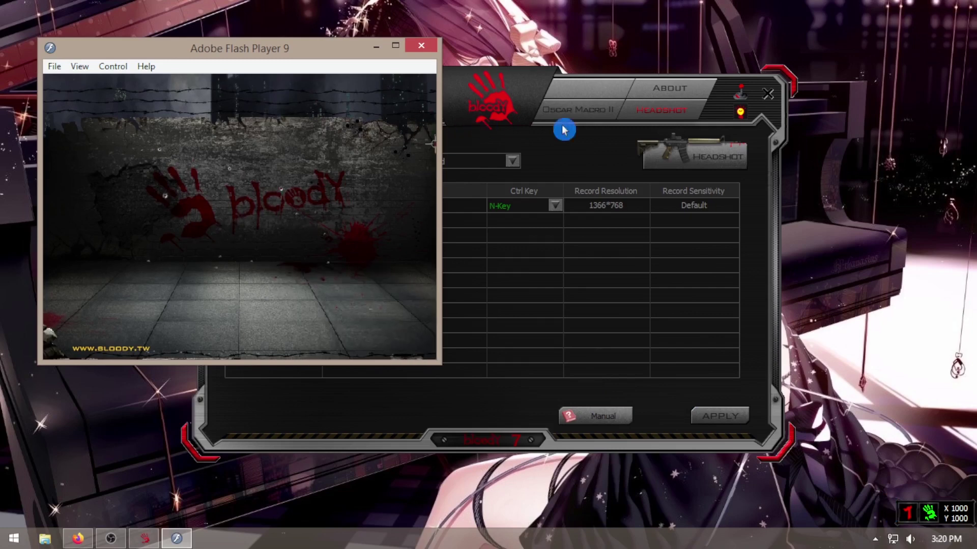
Open the Headshot editor for Left 4 Dead and compare the B-Strafe style's layout with C-Machine.
left_click(613, 261)
left_click(712, 156)
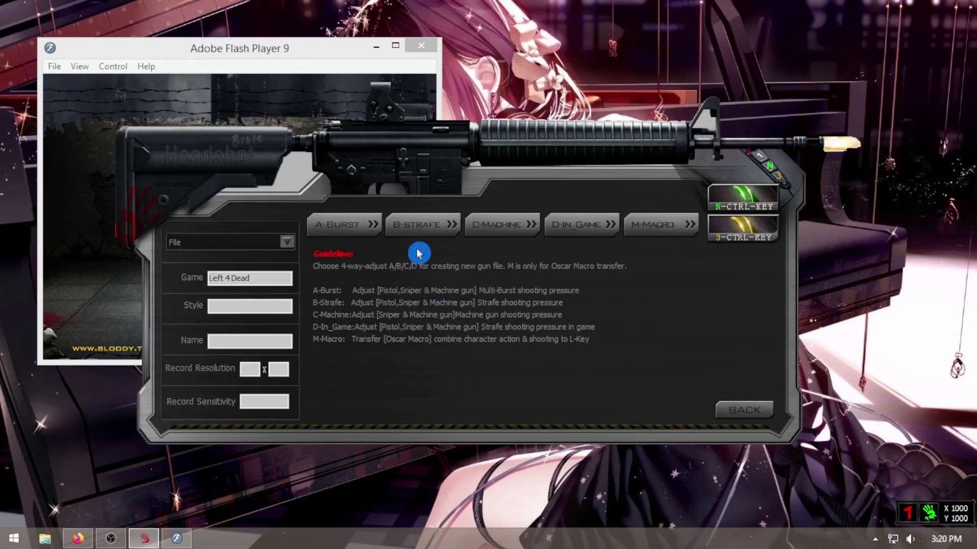
left_click(427, 233)
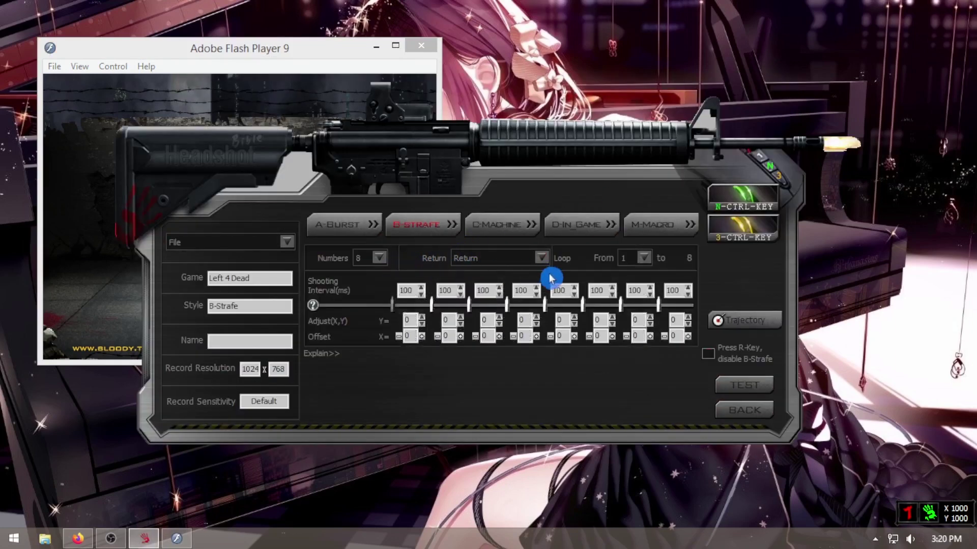
left_click(505, 233)
left_click(425, 232)
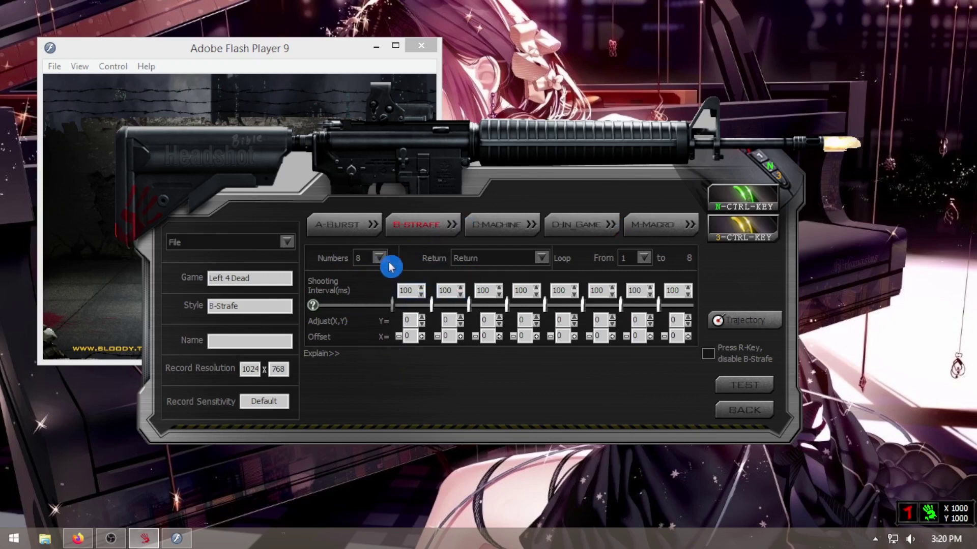
Examine the B-Strafe shot number, shooting interval and Return options, checking them against the C-Machine style.
left_click(379, 258)
left_click(383, 257)
left_click(410, 289)
left_click(494, 230)
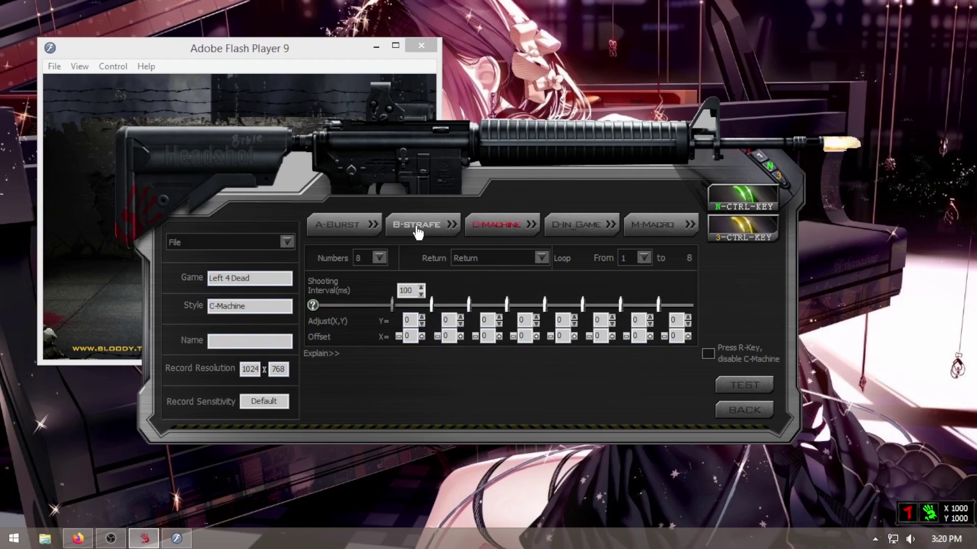
left_click(417, 230)
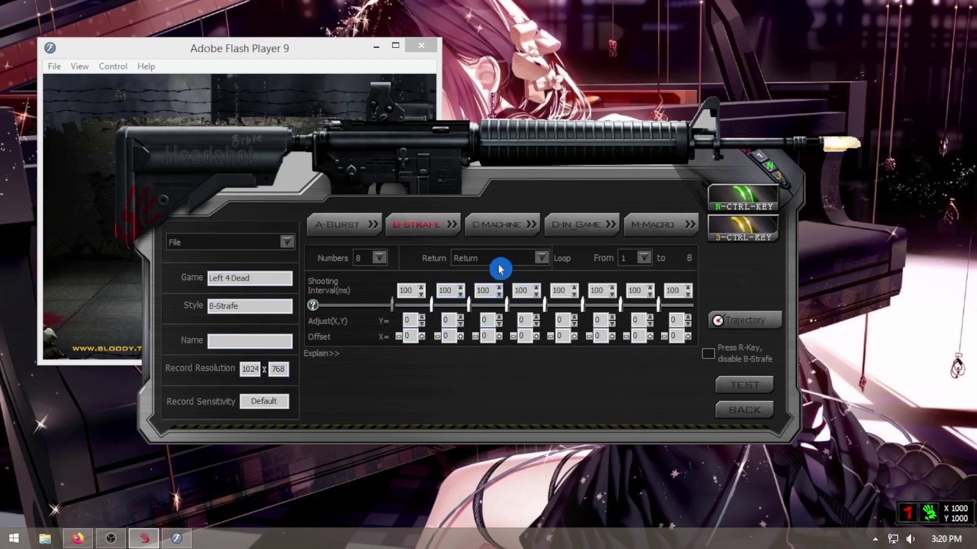
left_click(501, 262)
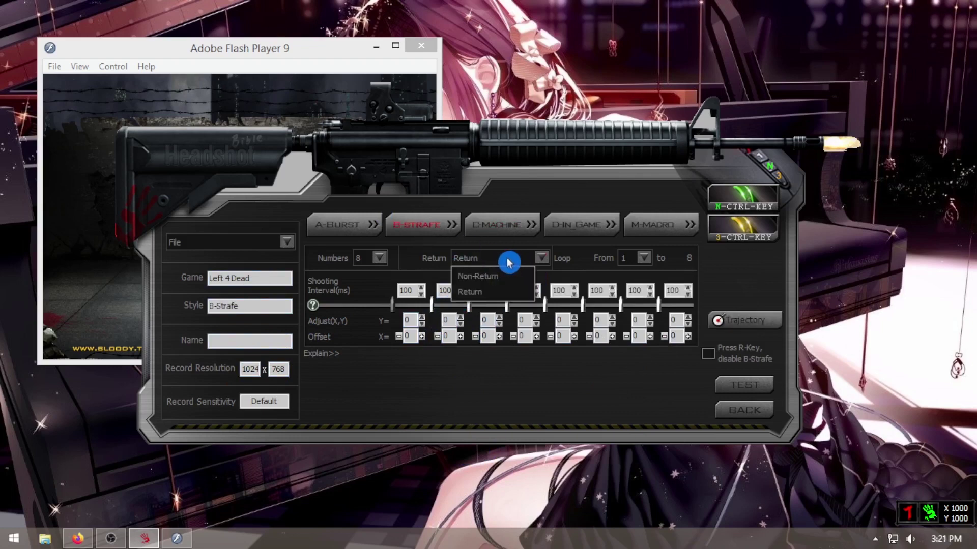
left_click(499, 392)
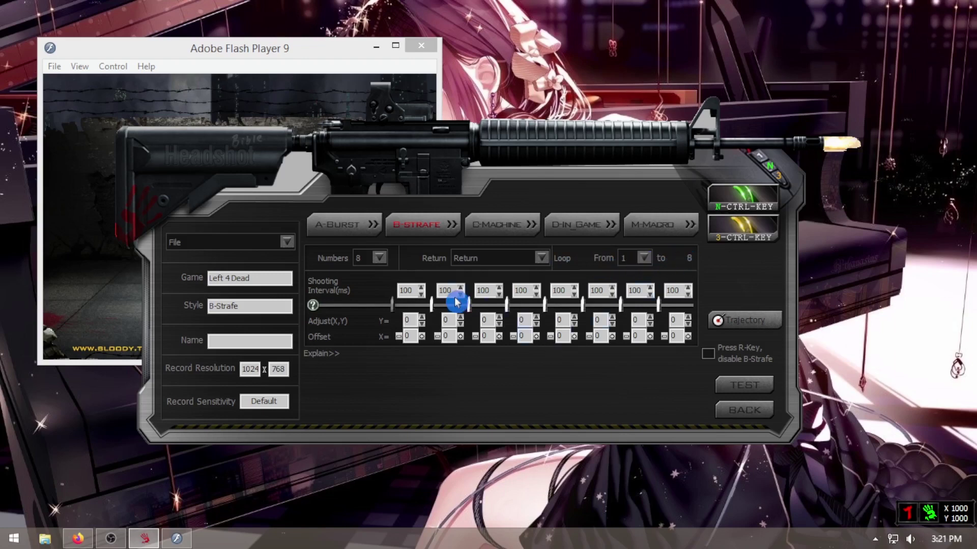
Try shots 5, 7 and 1 as the starting point of the B-Strafe loop.
left_click(643, 258)
left_click(461, 400)
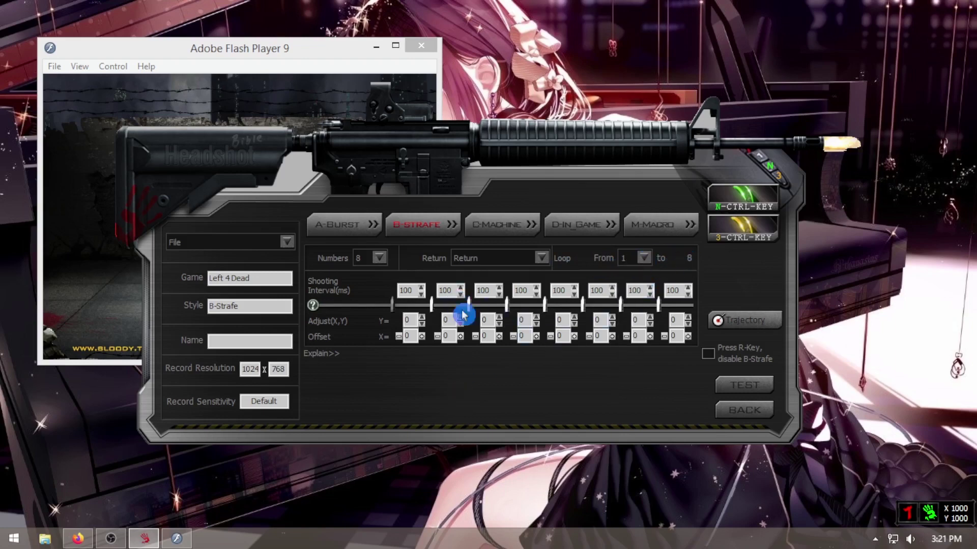
left_click(644, 259)
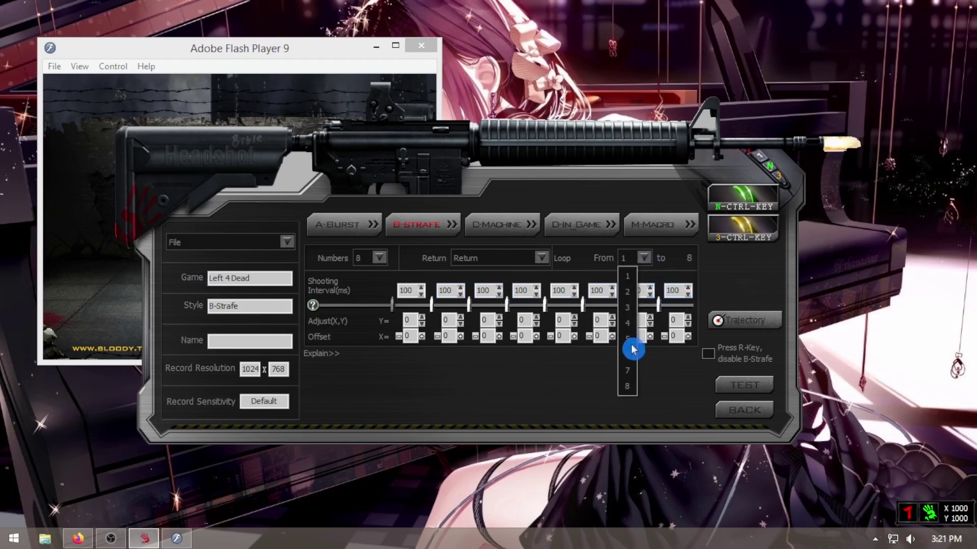
left_click(628, 338)
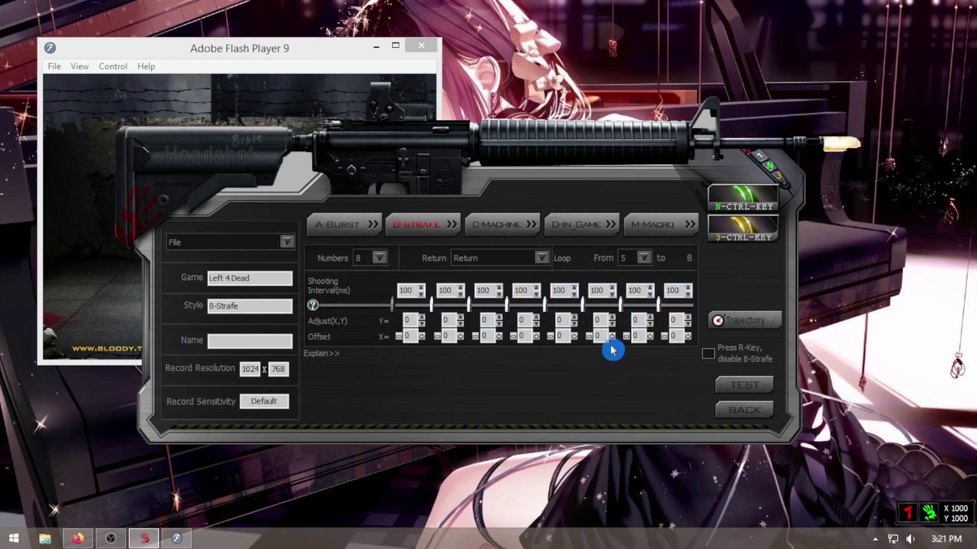
left_click(644, 259)
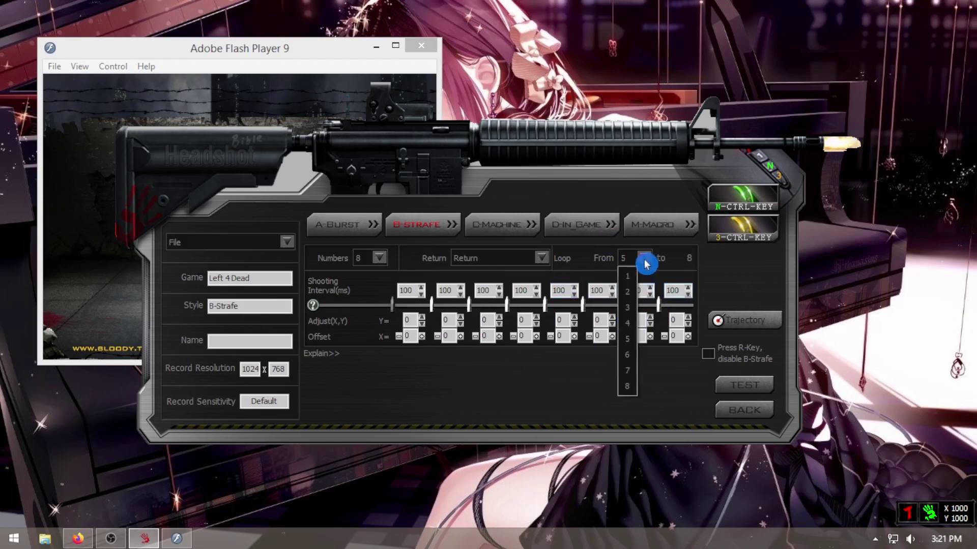
left_click(627, 370)
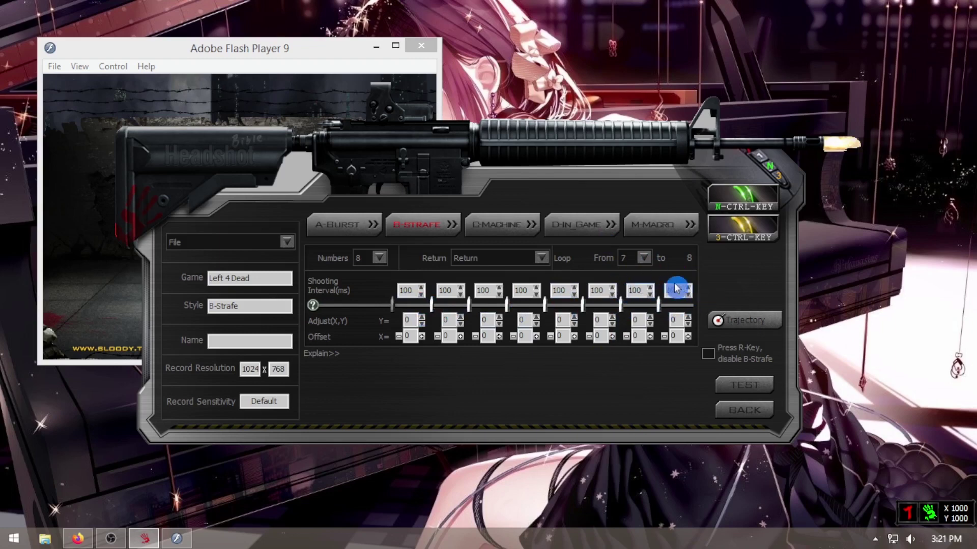
left_click(648, 261)
left_click(629, 277)
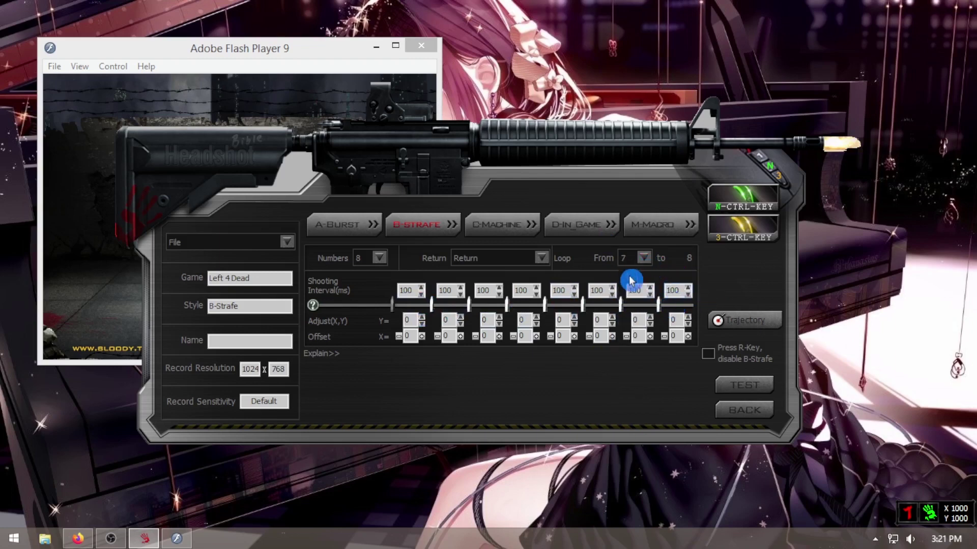
Look through the C-Machine, D-In_Game, A-Burst and M-Macro styles for Left 4 Dead and return to the gun file list.
left_click(493, 228)
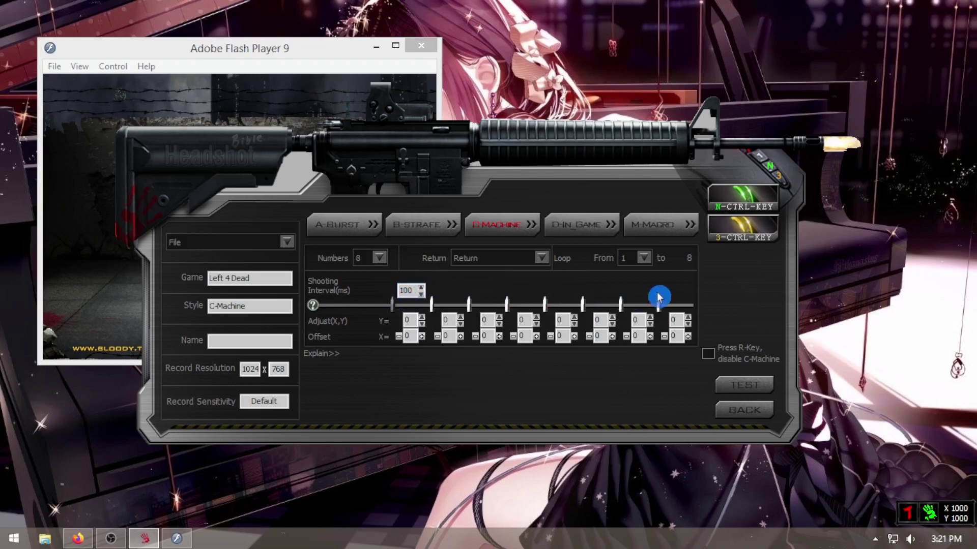
left_click(573, 226)
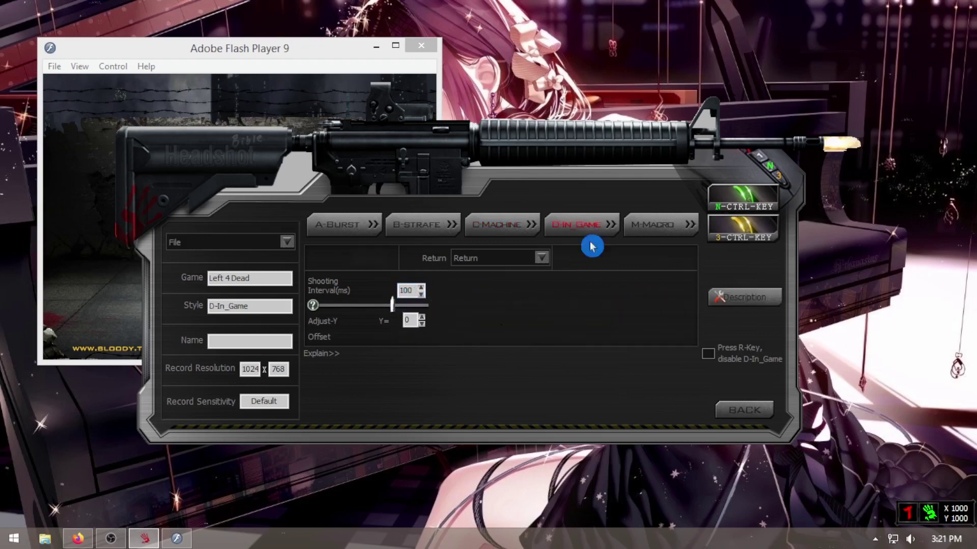
left_click(350, 228)
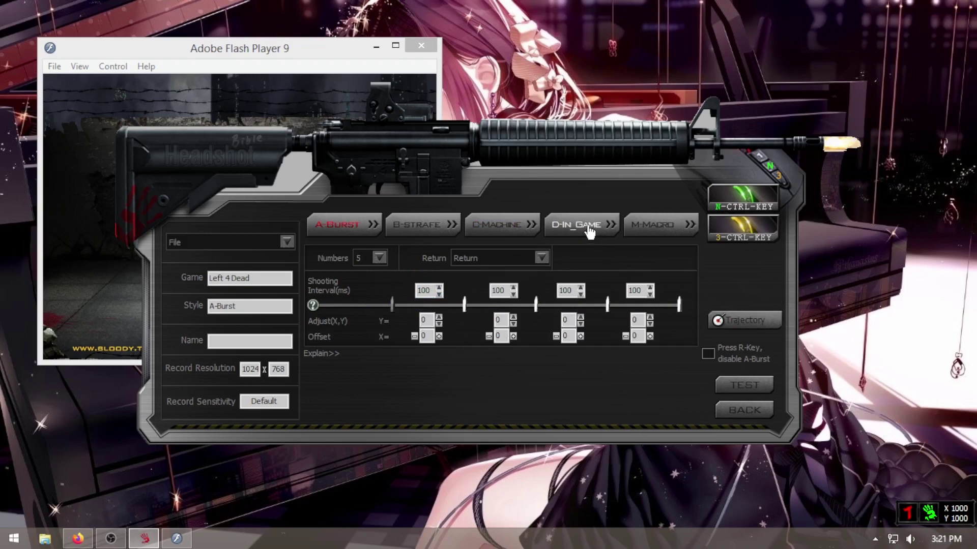
left_click(589, 230)
left_click(663, 225)
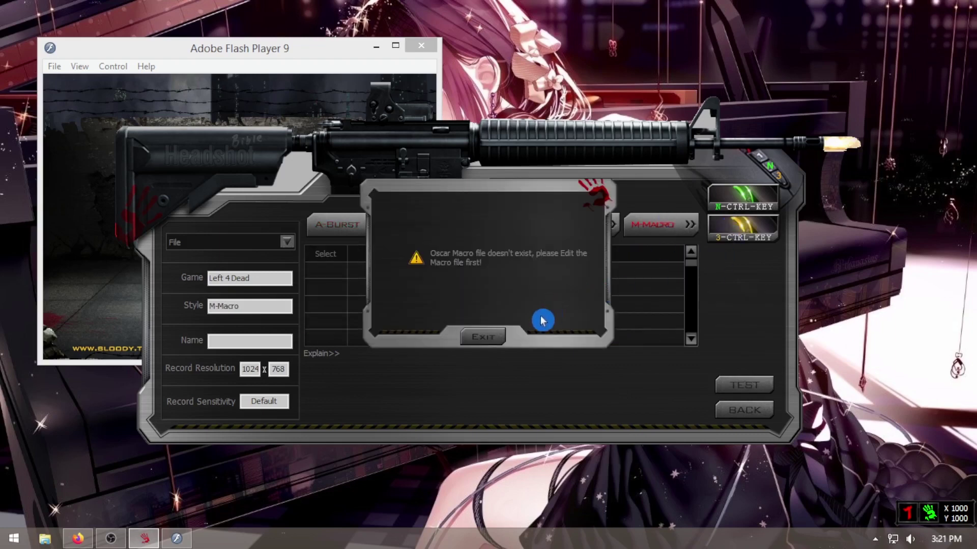
left_click(489, 339)
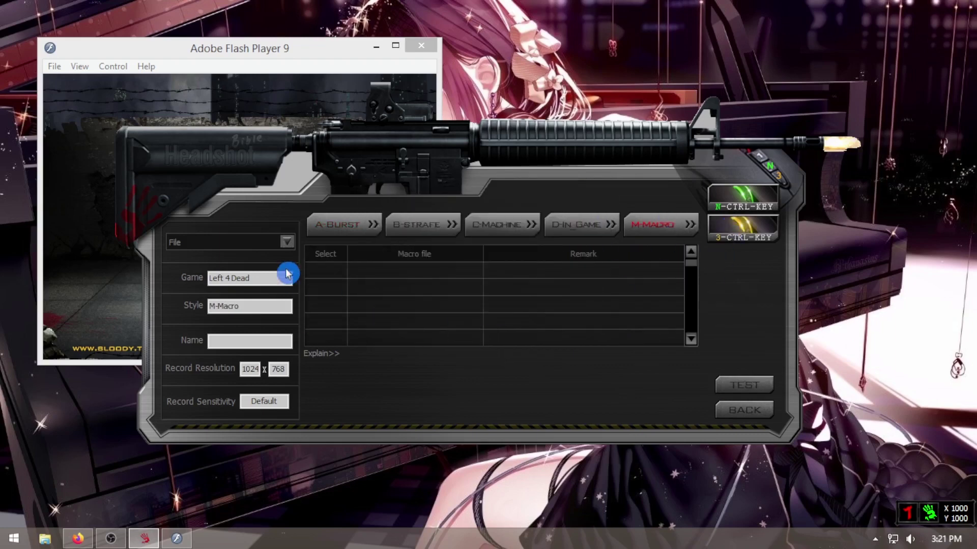
left_click(277, 244)
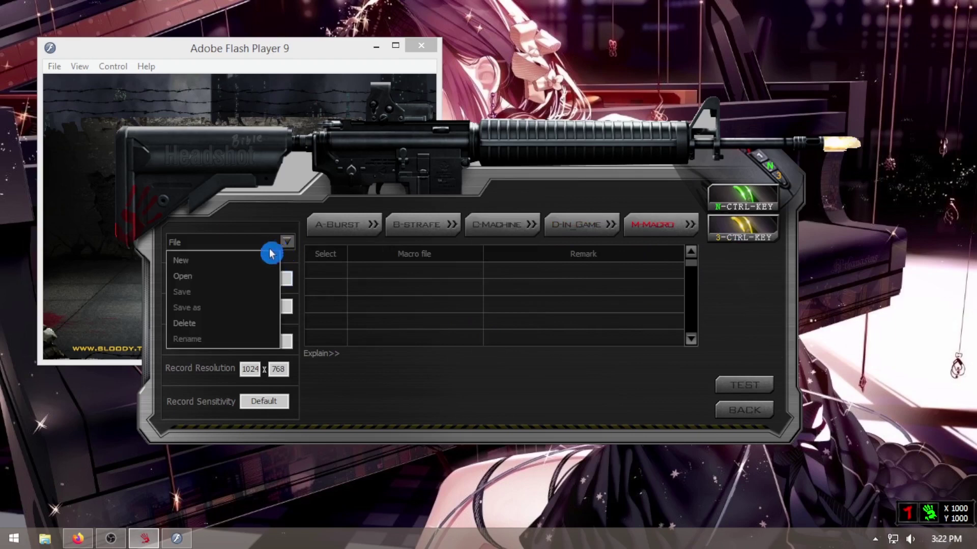
left_click(747, 411)
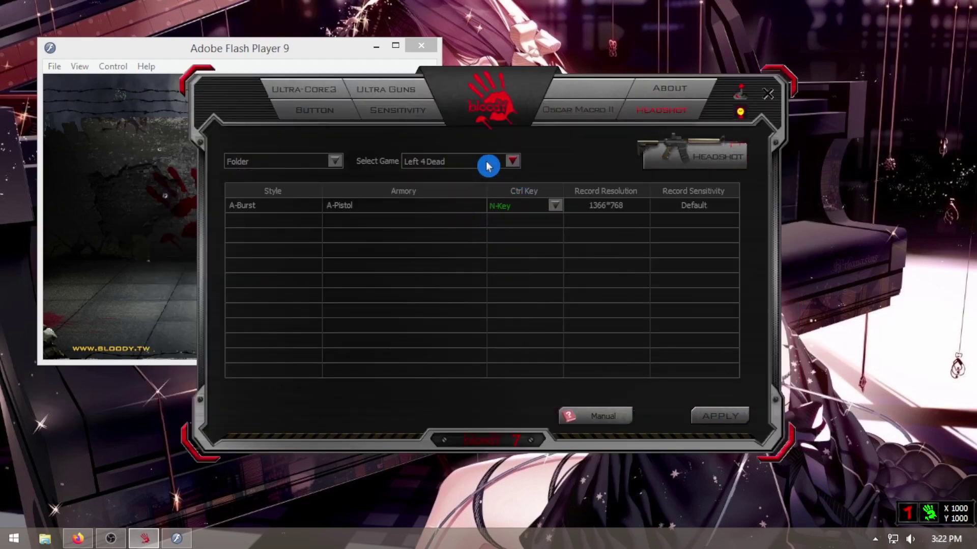
Switch the selected game to Minecraft and apply its gun file to the mouse.
left_click(489, 163)
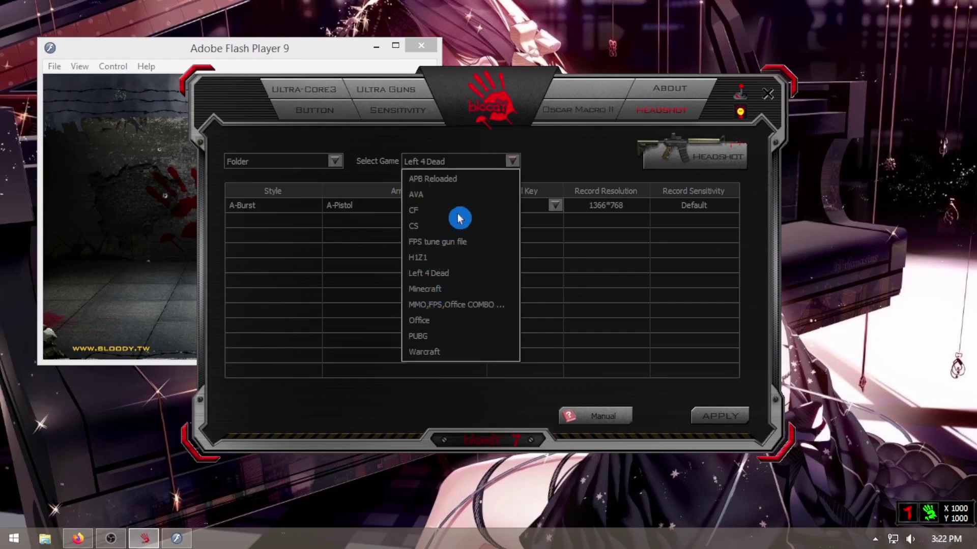
left_click(433, 289)
left_click(720, 416)
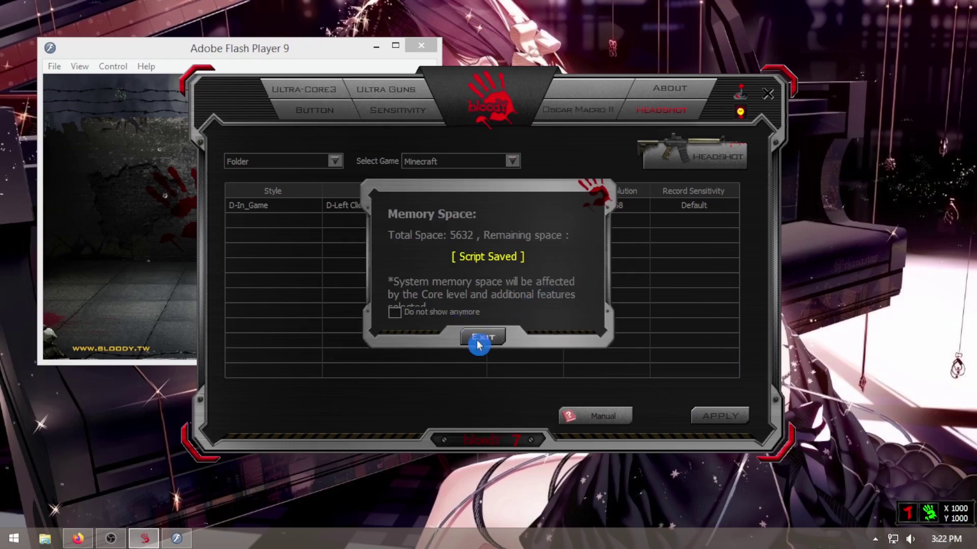
left_click(482, 338)
View Minecraft's M-Macro list in the Headshot editor, then check Oscar Macro II and return to the Headshot page.
left_click(717, 158)
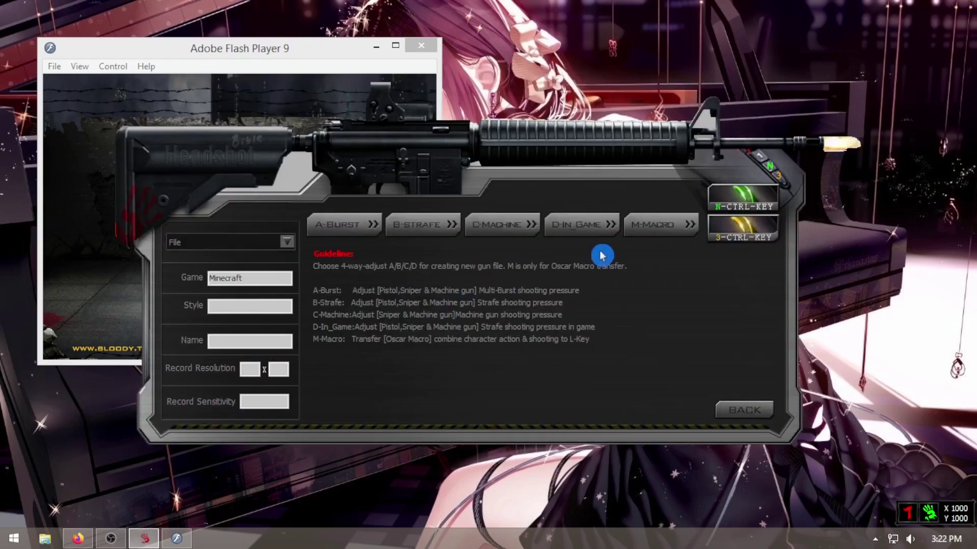
left_click(631, 238)
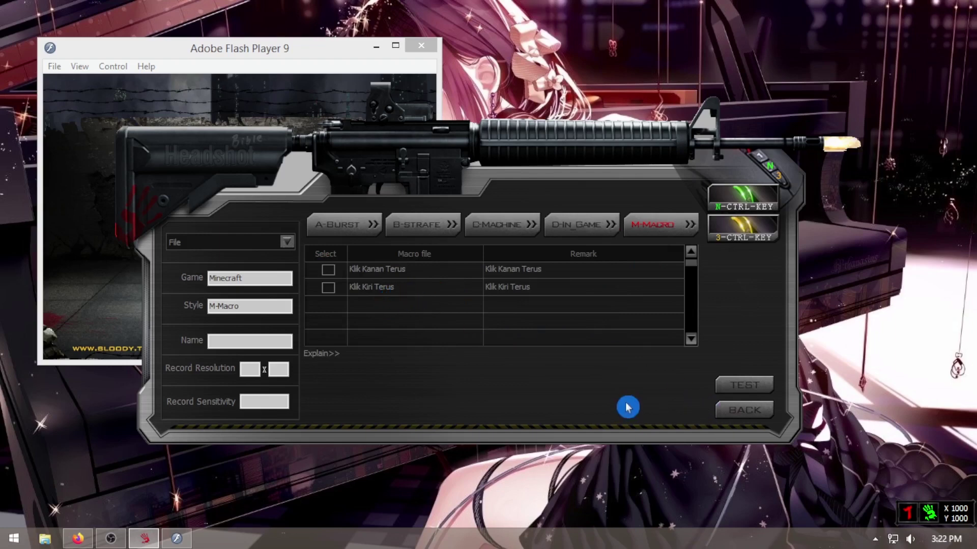
left_click(740, 409)
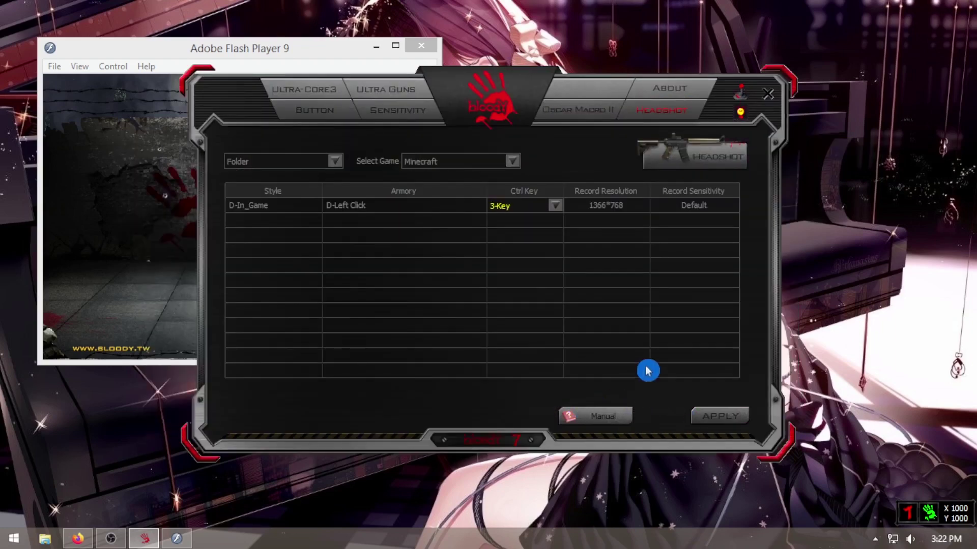
left_click(577, 110)
left_click(656, 109)
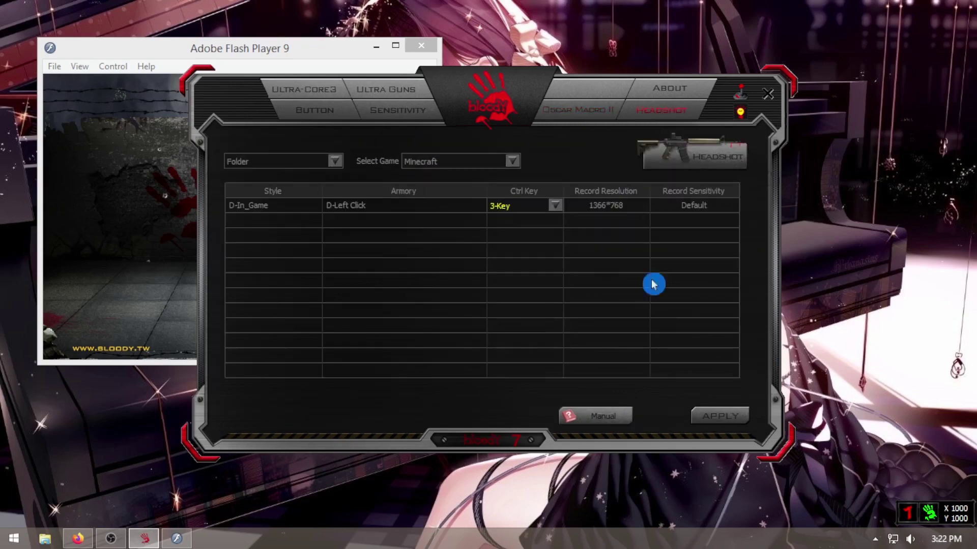
Reopen the Minecraft M-Macro list and try selecting the Klik Kanan Terus and Klik Kiri Terus macros.
left_click(715, 170)
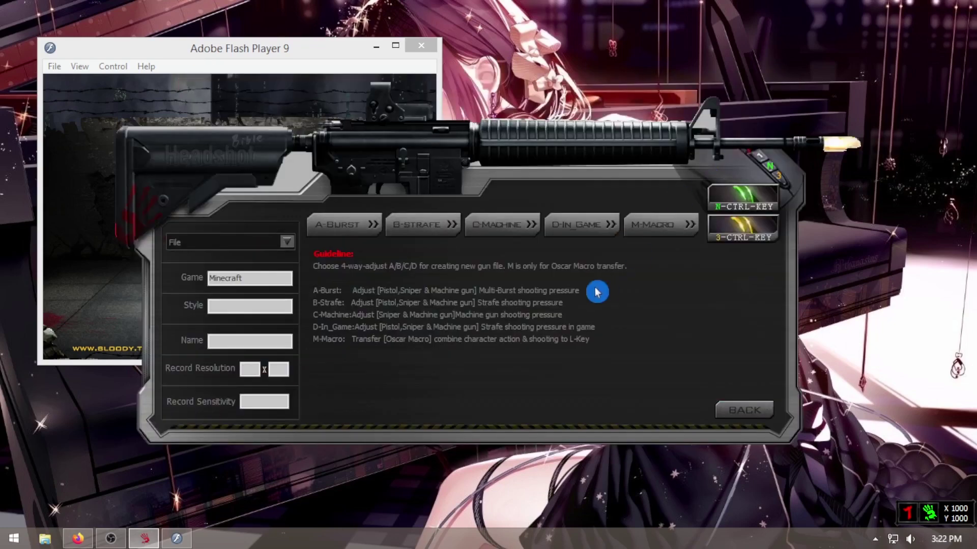
left_click(650, 230)
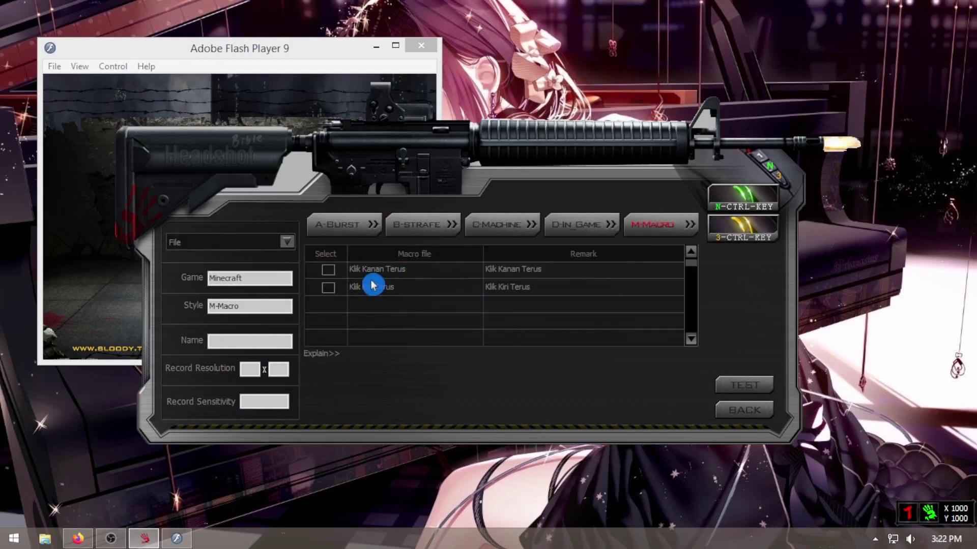
left_click(329, 274)
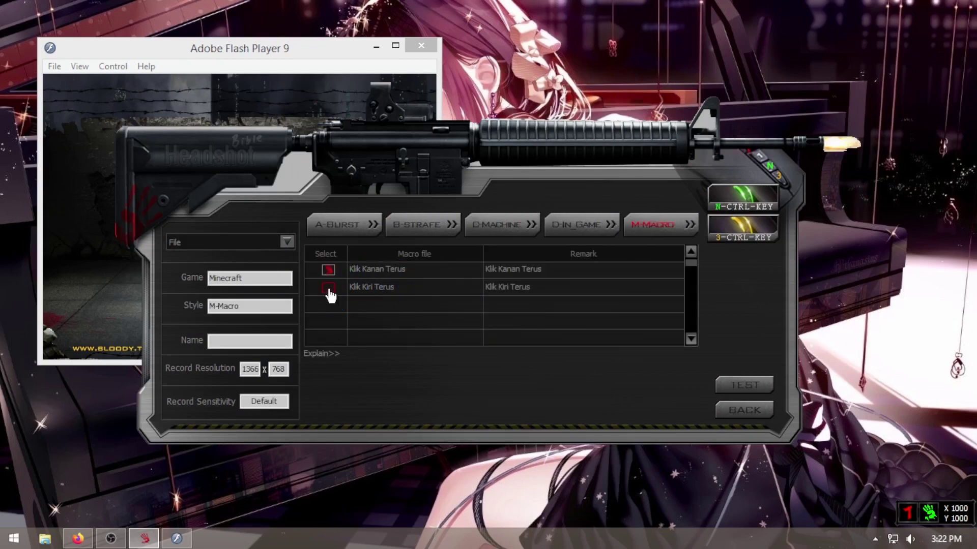
left_click(328, 286)
Create a new Minecraft gun file named Right Click with a record resolution of 1366 x 768.
left_click(230, 243)
left_click(198, 263)
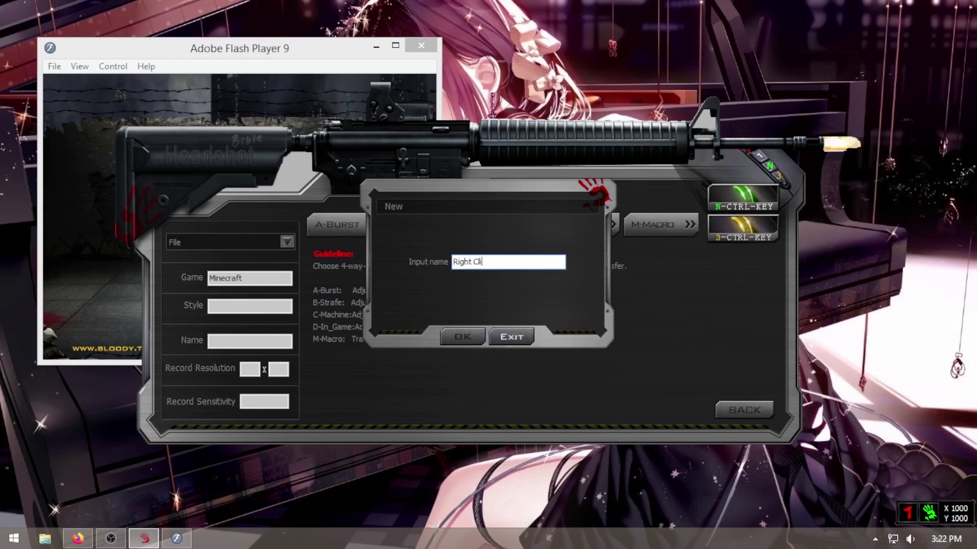
left_click(460, 338)
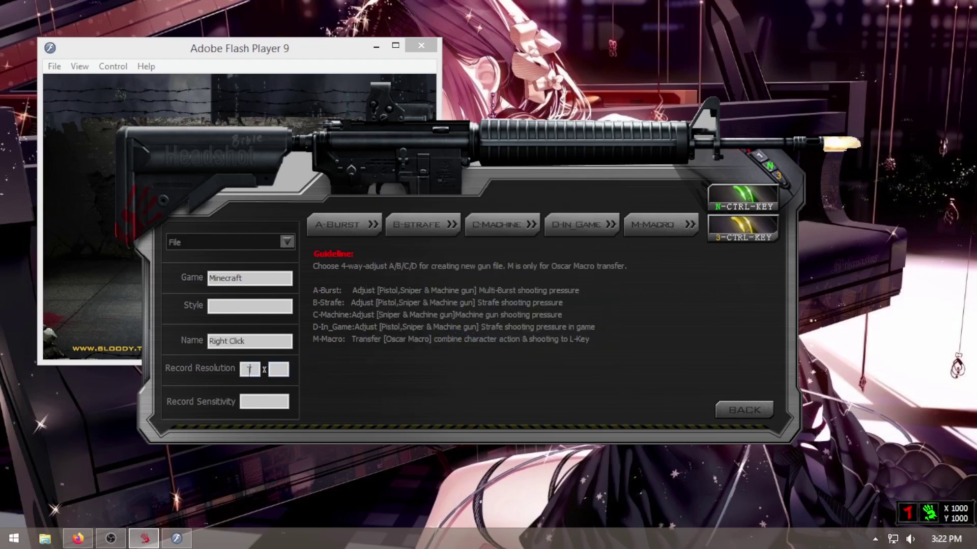
left_click(249, 369)
type("1366")
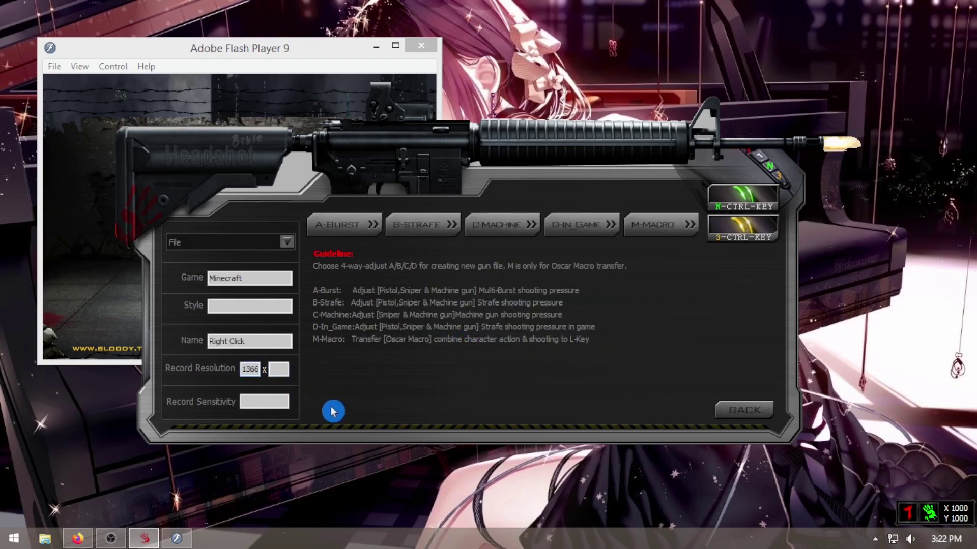
type("768")
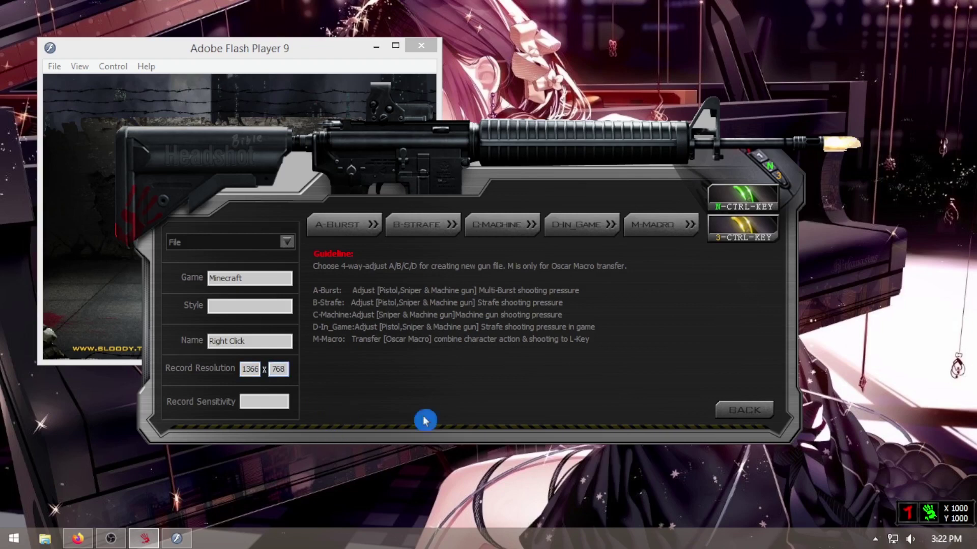
Set the new Minecraft gun file's style to M-Macro and select the Klik Kanan Terus macro.
left_click(673, 234)
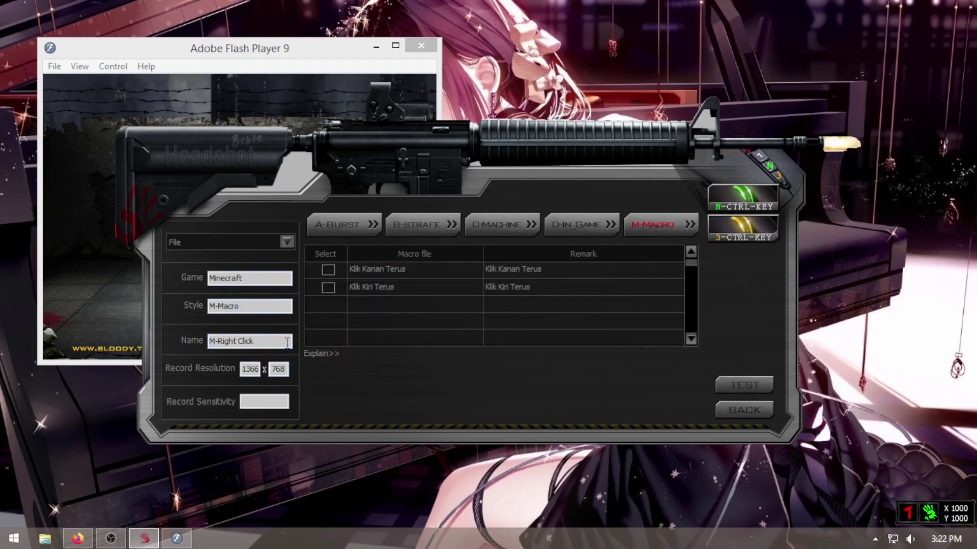
left_click(328, 269)
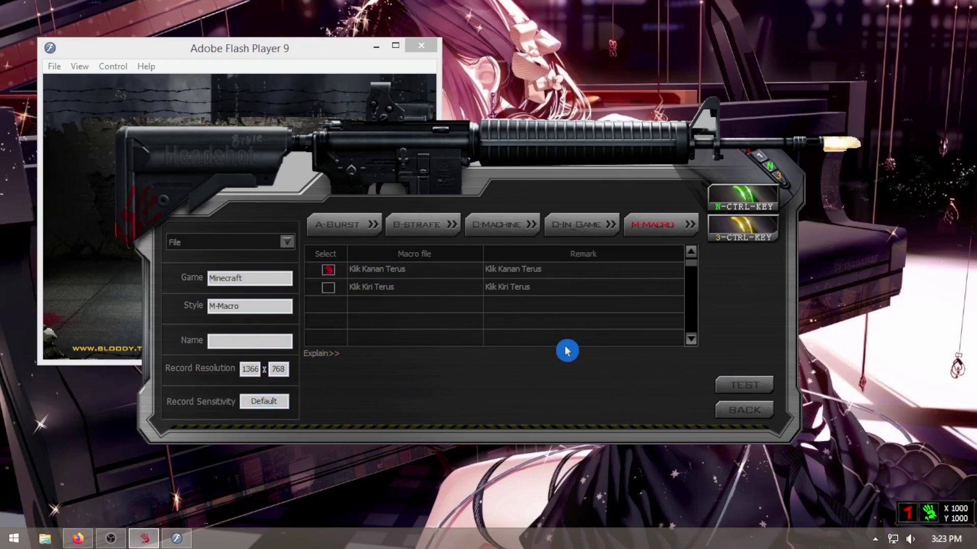
Save the Minecraft M-Macro gun file under the name Right Click and return to the Headshot page.
left_click(246, 244)
left_click(184, 296)
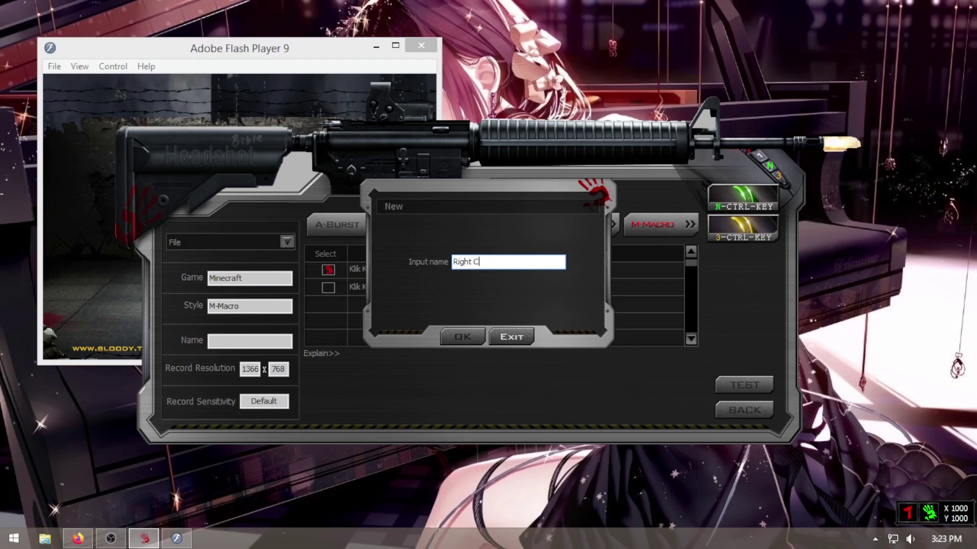
type("Right Click")
left_click(460, 337)
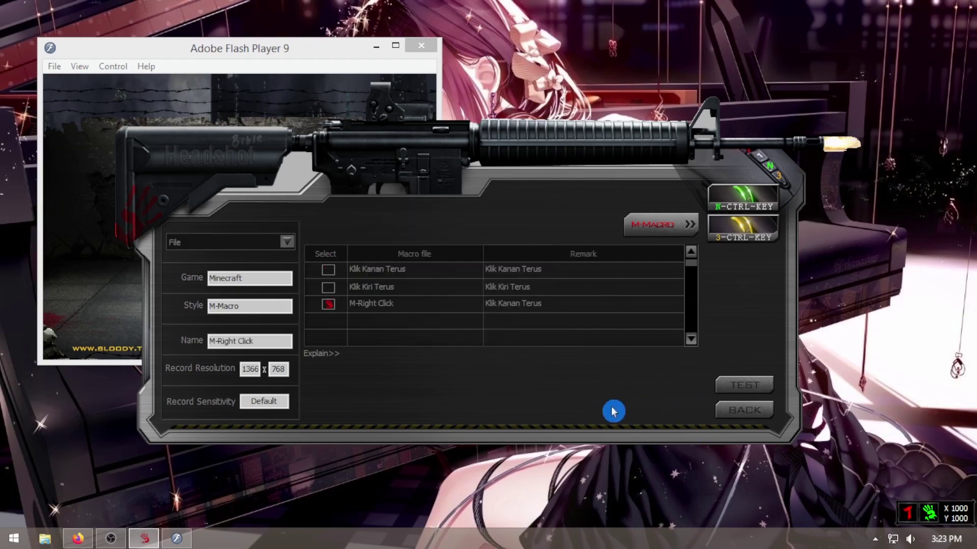
left_click(743, 412)
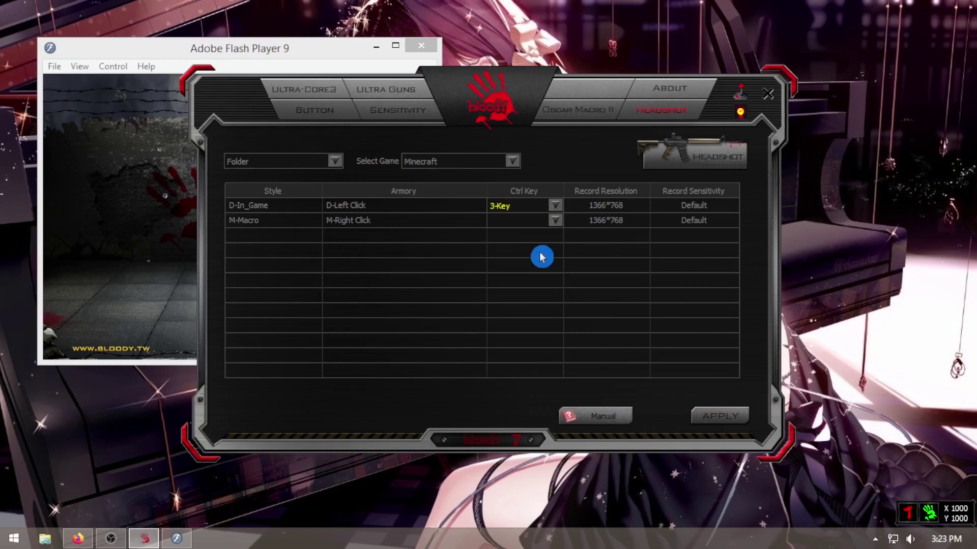
Assign the N-Key as control key for the M-Right Click gun file and apply the Minecraft settings.
left_click(555, 221)
left_click(503, 243)
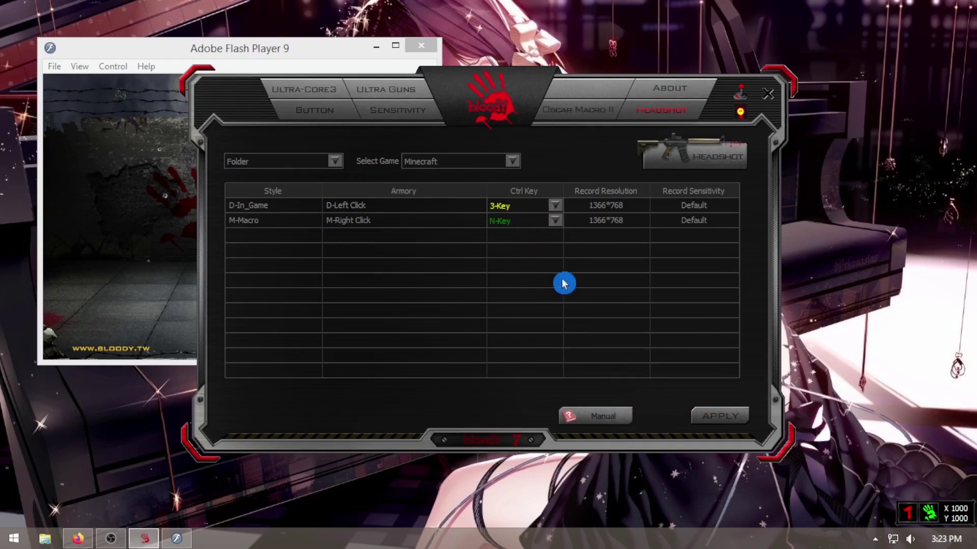
left_click(718, 421)
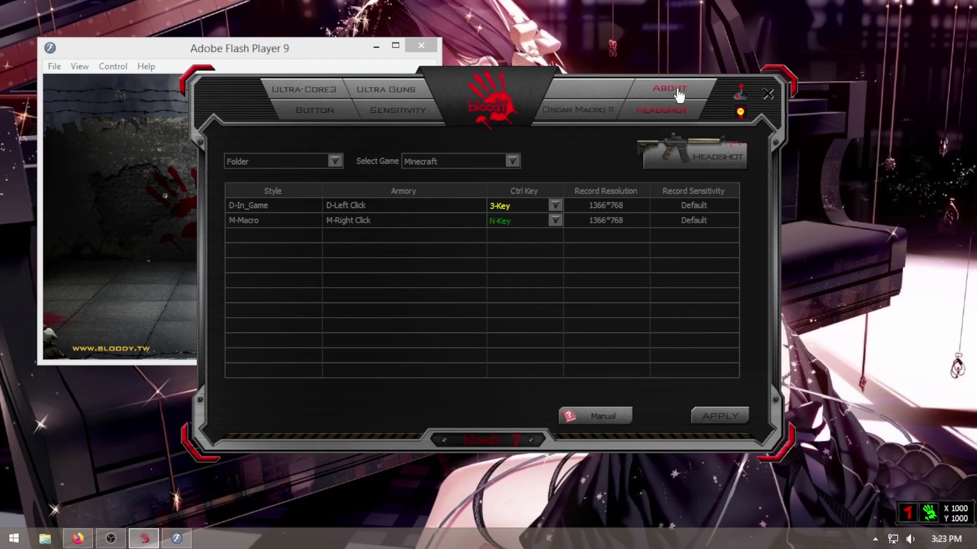
left_click(588, 83)
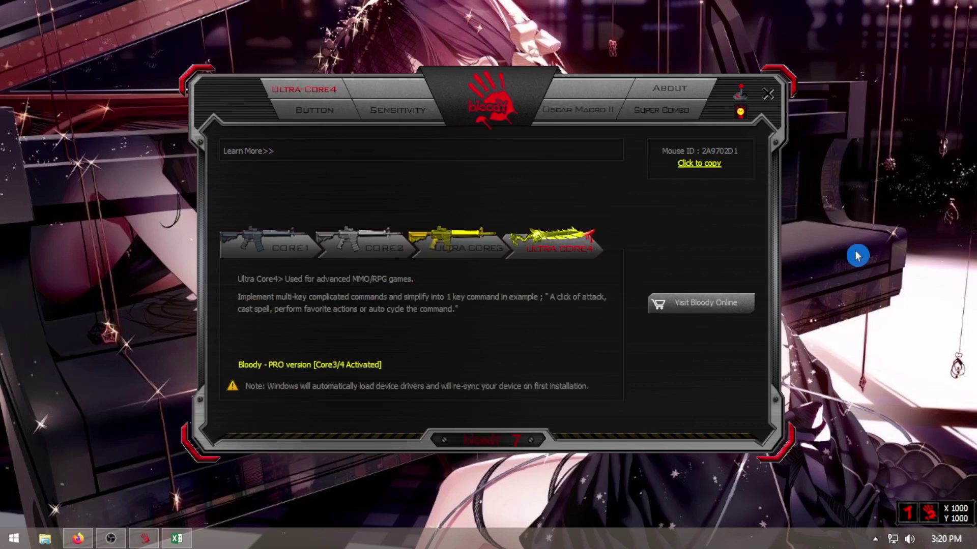
Open the mouse button assignments and switch the profile to Gaming2.
left_click(328, 113)
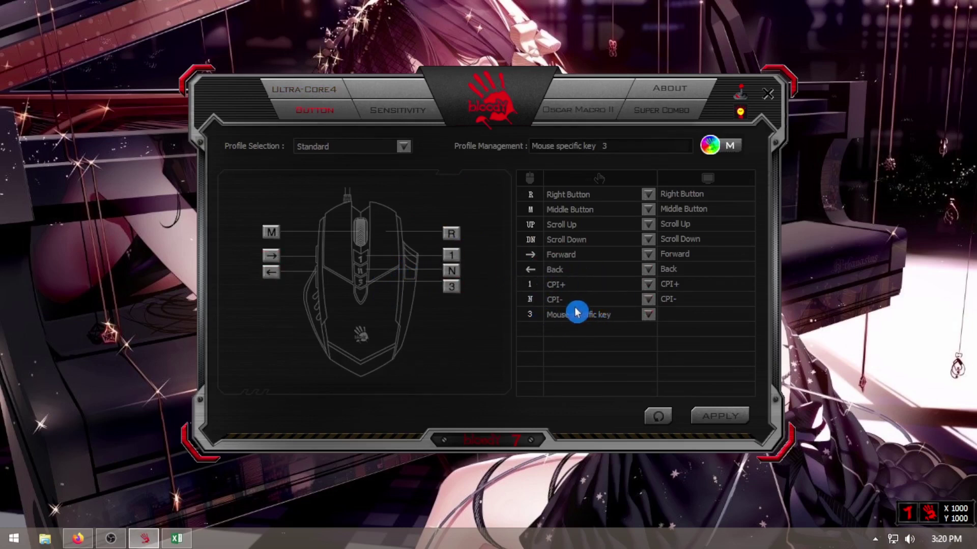
left_click(404, 147)
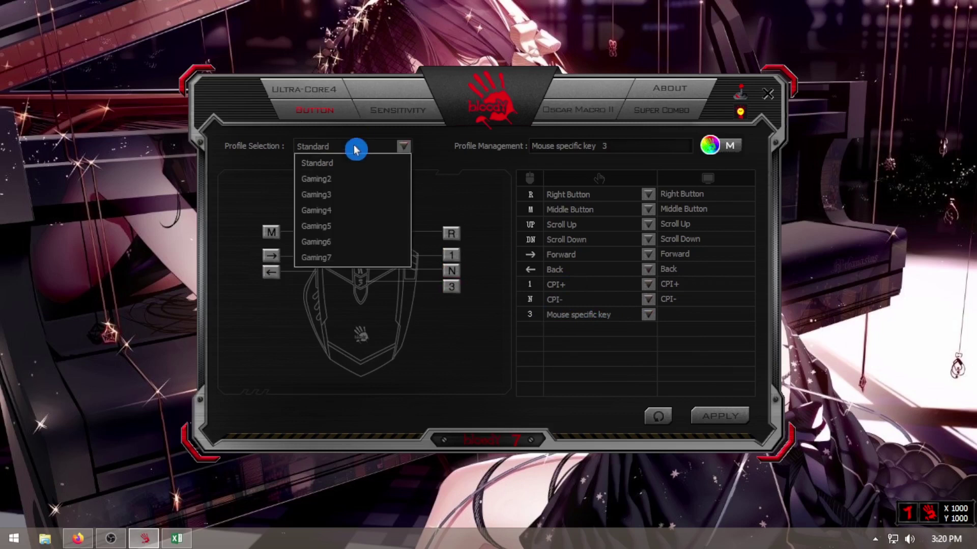
left_click(327, 181)
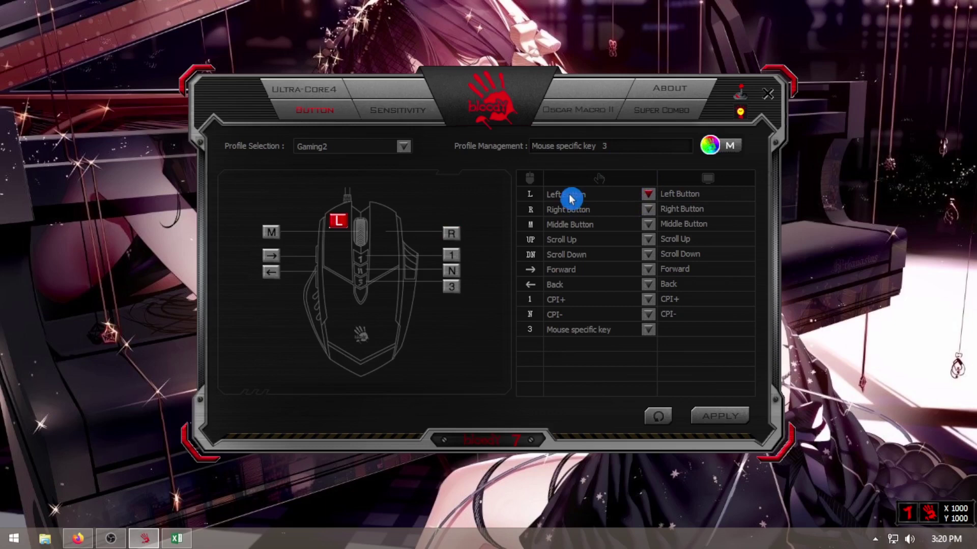
Review the Sensitivity and Oscar Macro II pages, ending on the Super Combo page.
left_click(396, 112)
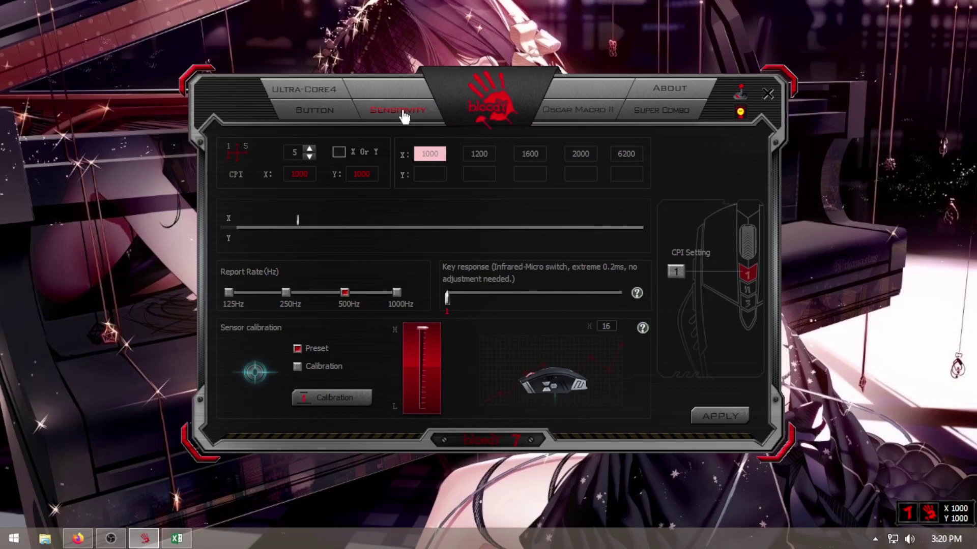
left_click(441, 115)
left_click(595, 120)
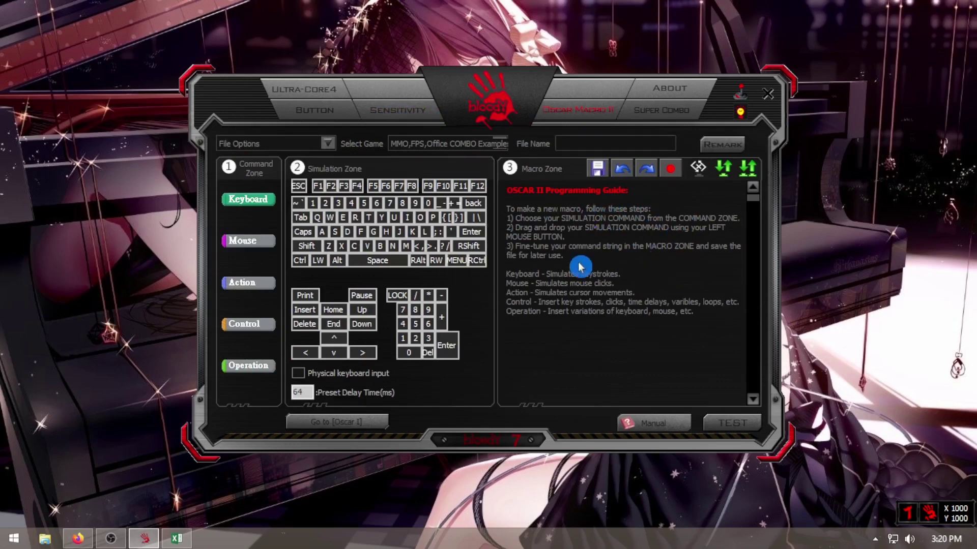
left_click(669, 120)
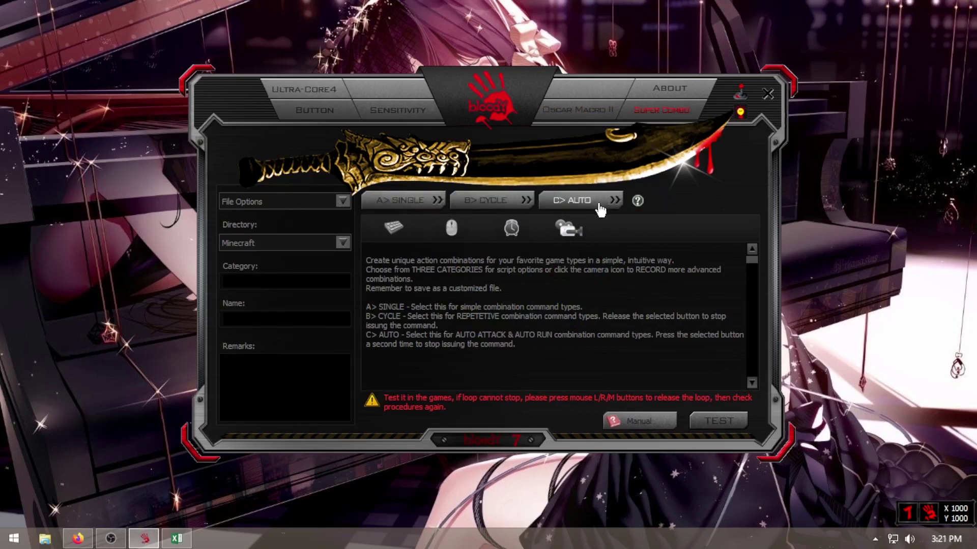
left_click(574, 111)
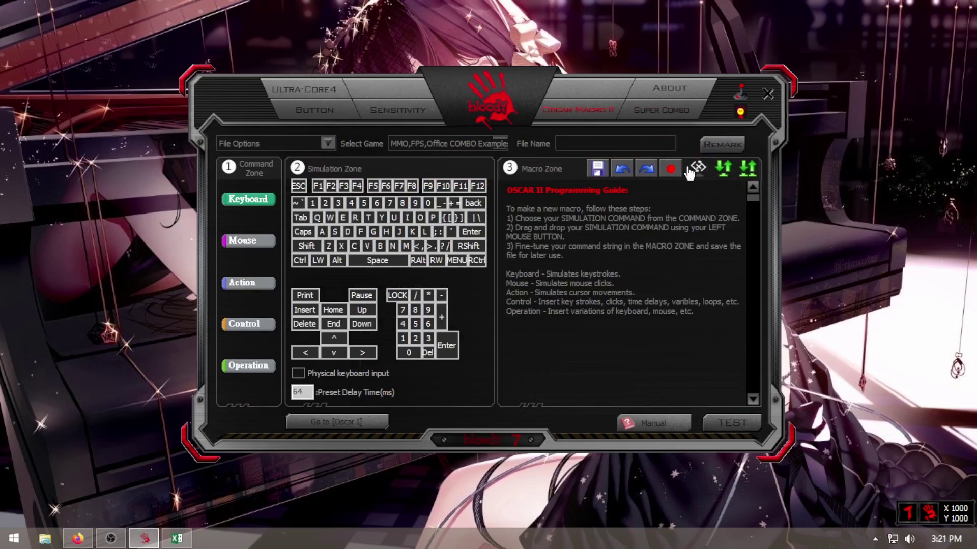
left_click(661, 110)
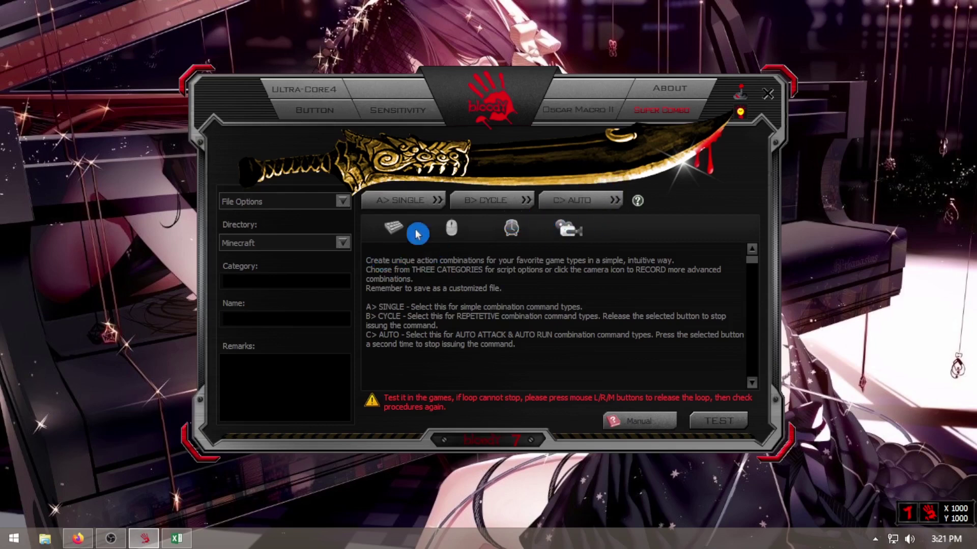
Browse the saved combo files with Minecraft and CS as the directory, closing the file list without loading any.
left_click(308, 202)
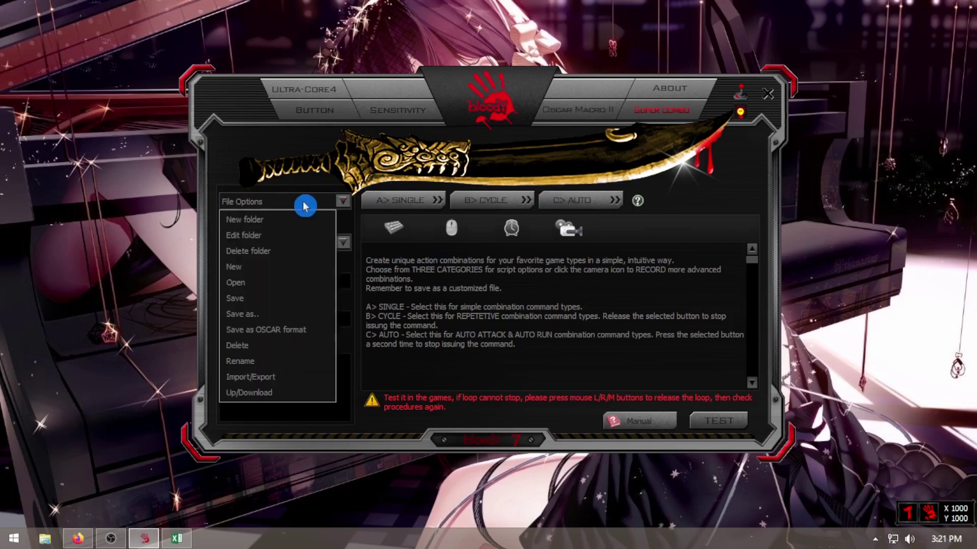
left_click(238, 286)
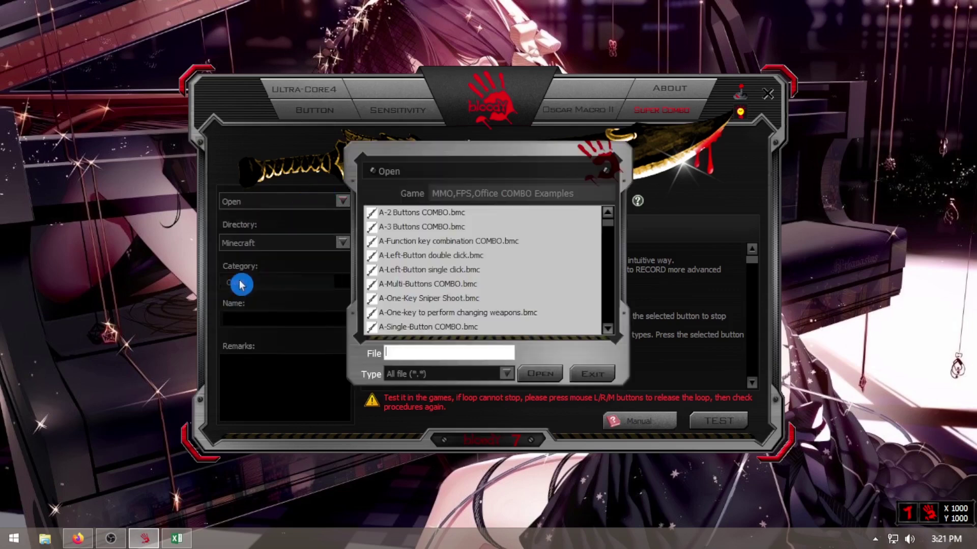
left_click(614, 370)
left_click(265, 244)
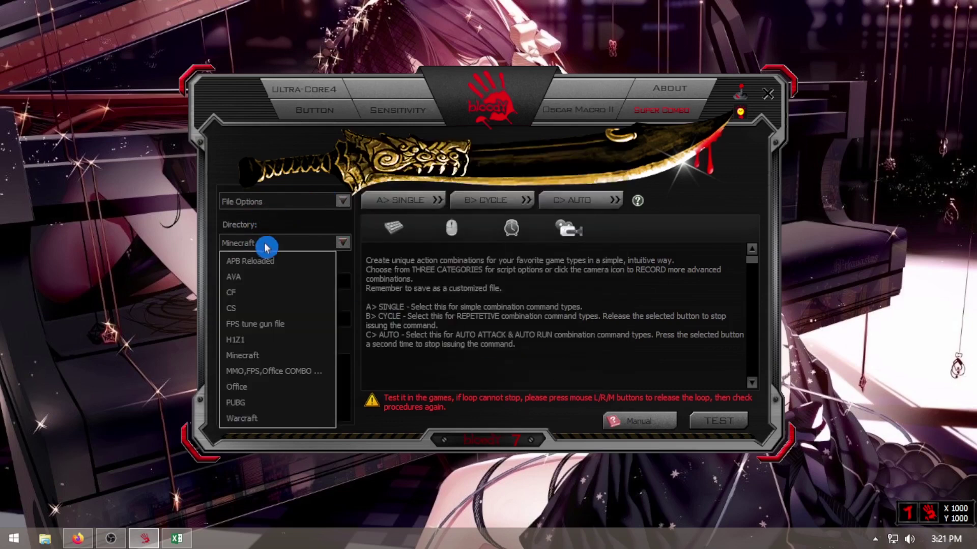
left_click(231, 311)
left_click(276, 200)
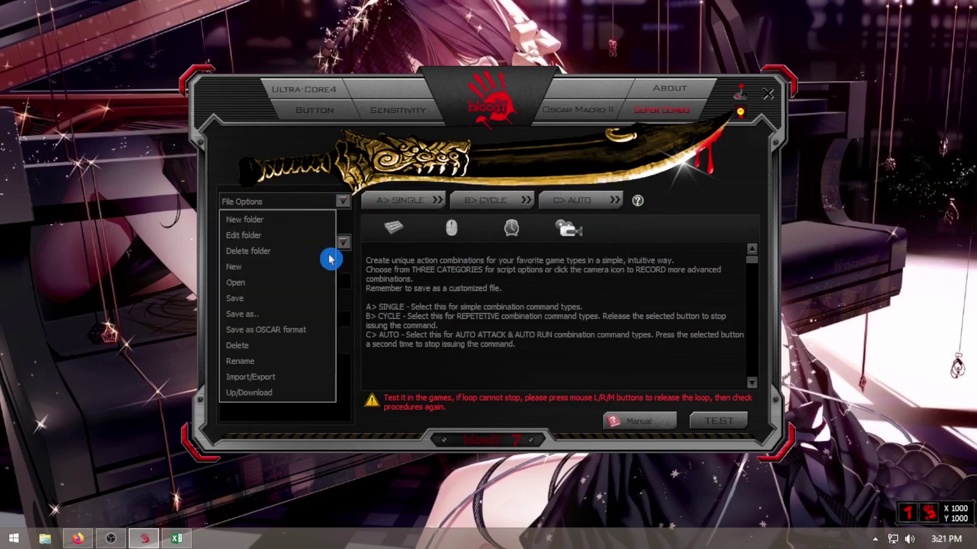
left_click(235, 288)
left_click(590, 377)
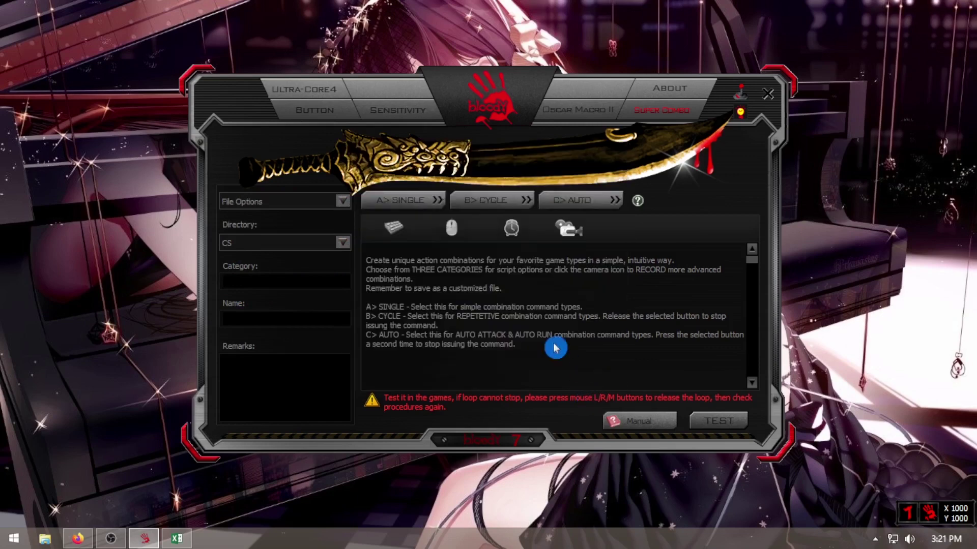
Change the combo directory to APB Reloaded and browse its saved files without loading any.
left_click(272, 203)
left_click(277, 198)
left_click(252, 245)
left_click(252, 260)
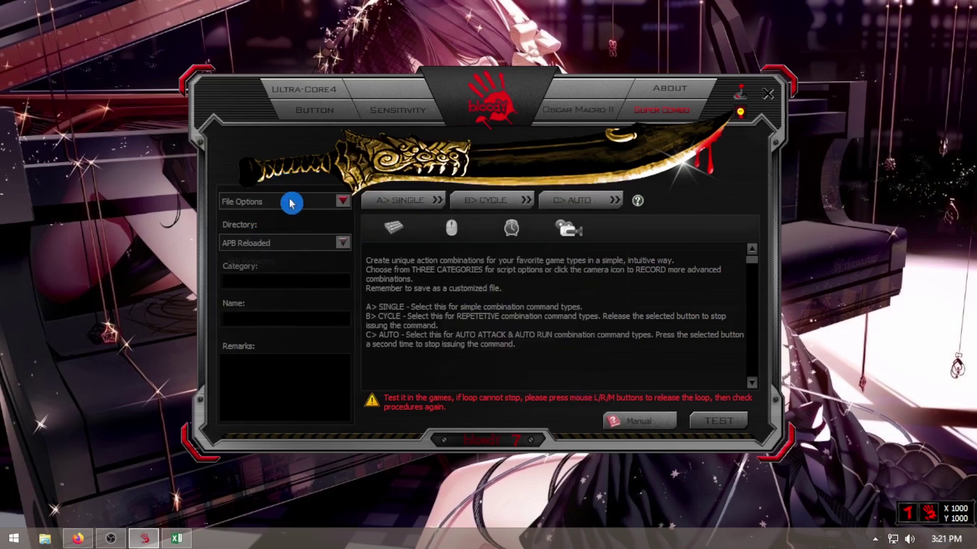
left_click(283, 201)
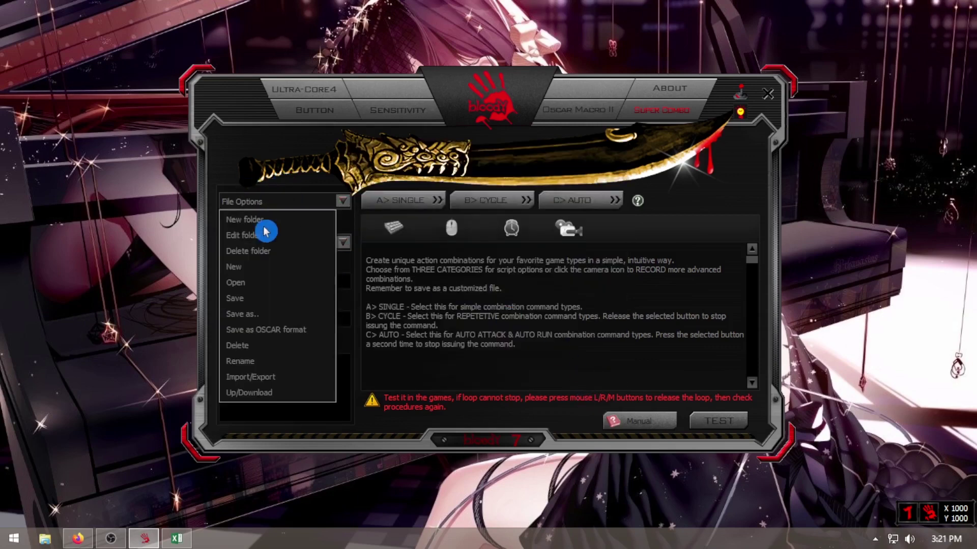
left_click(235, 287)
left_click(592, 375)
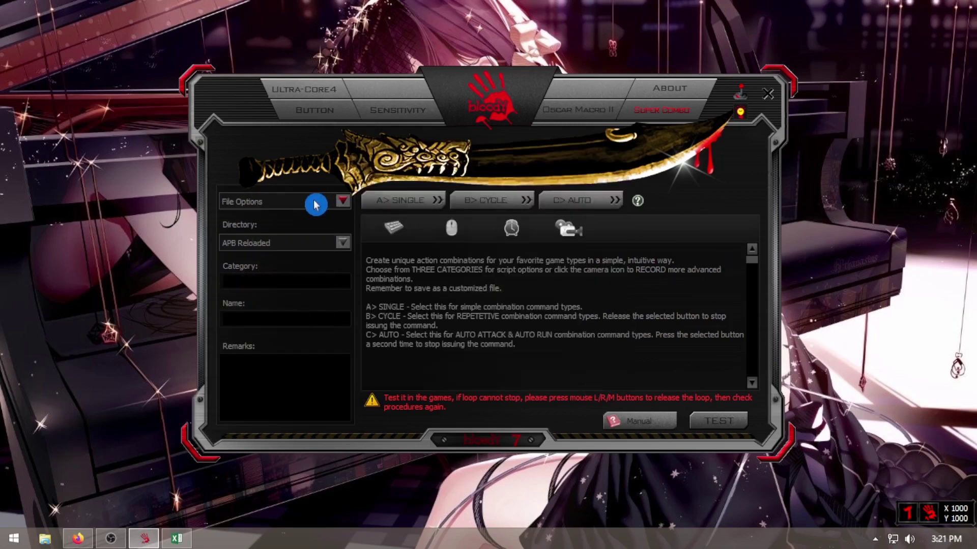
left_click(297, 202)
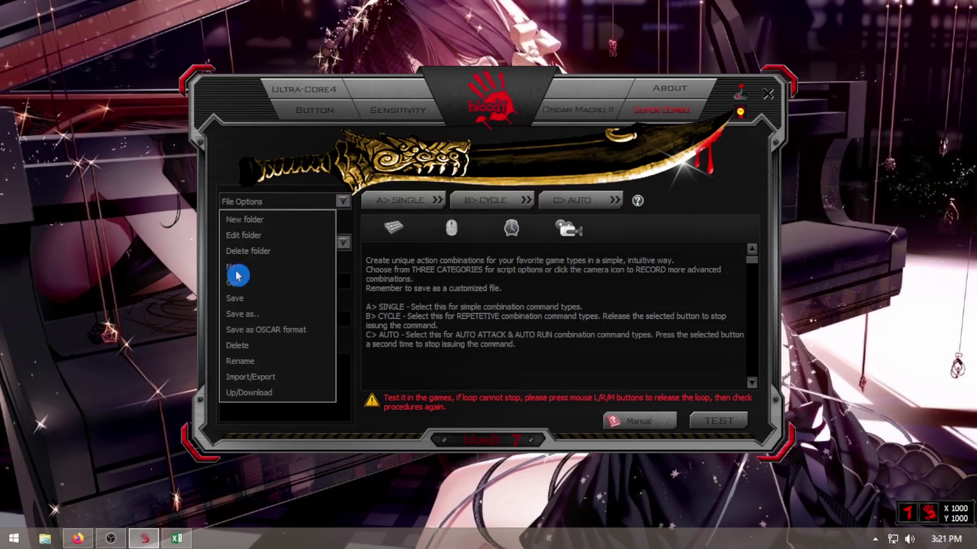
left_click(381, 257)
Create a new combo file named LC in the Minecraft directory and set its category to B>Cycle Combo.
left_click(299, 244)
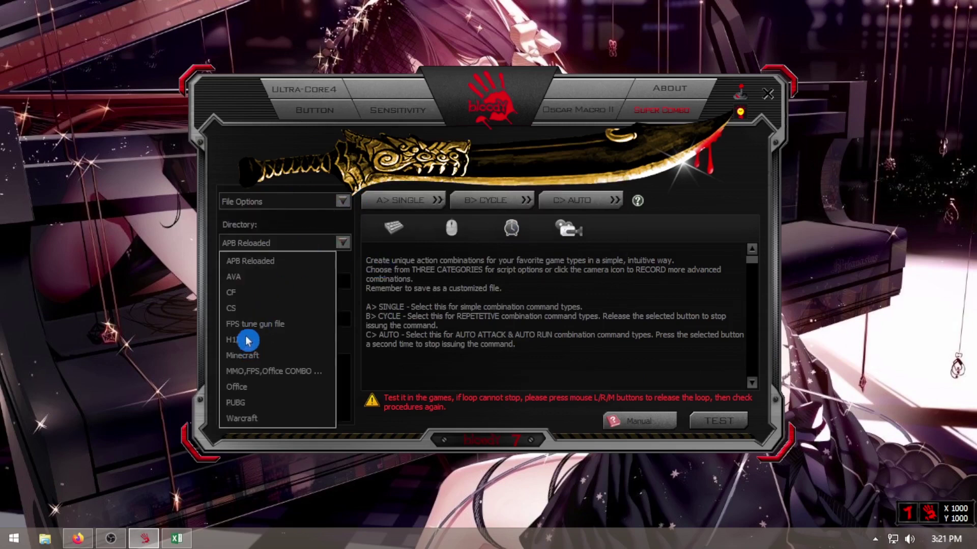
left_click(247, 362)
left_click(283, 202)
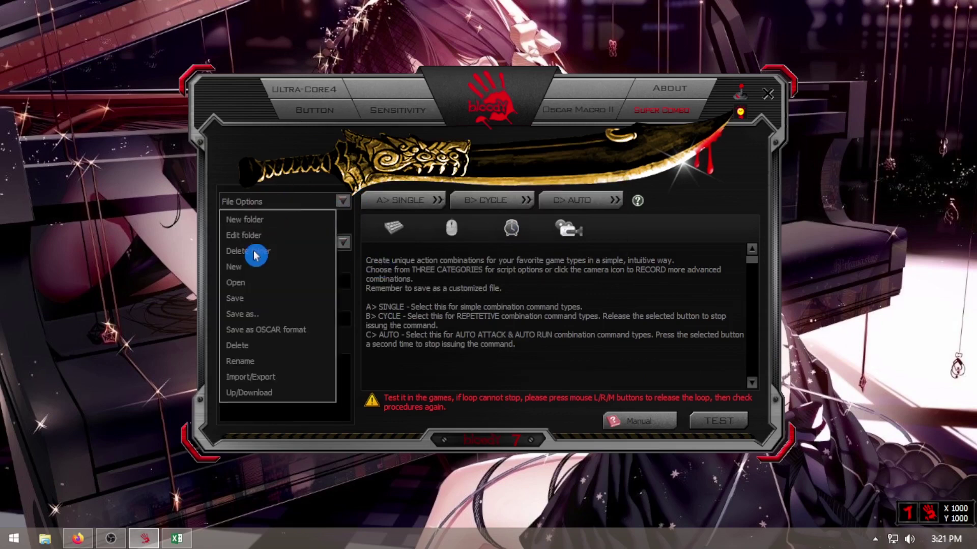
left_click(246, 268)
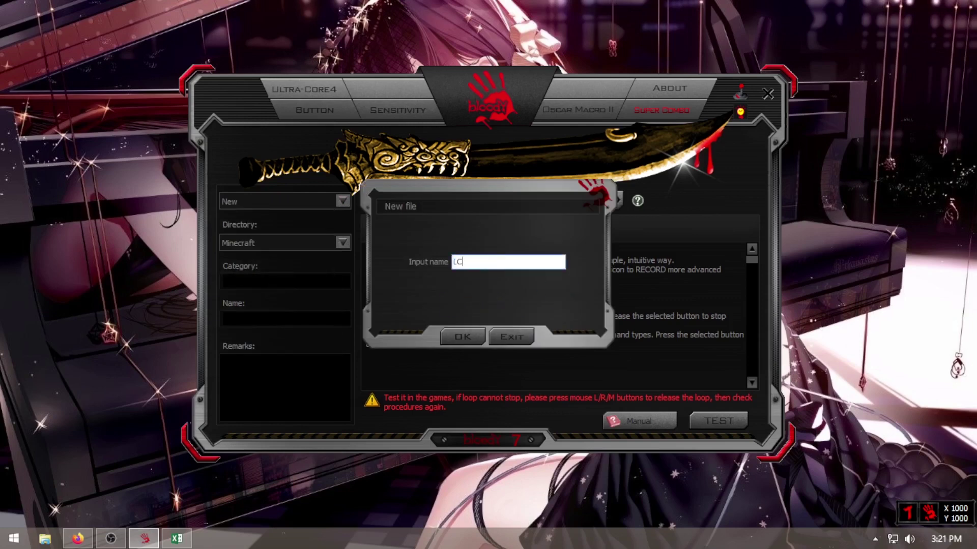
left_click(473, 338)
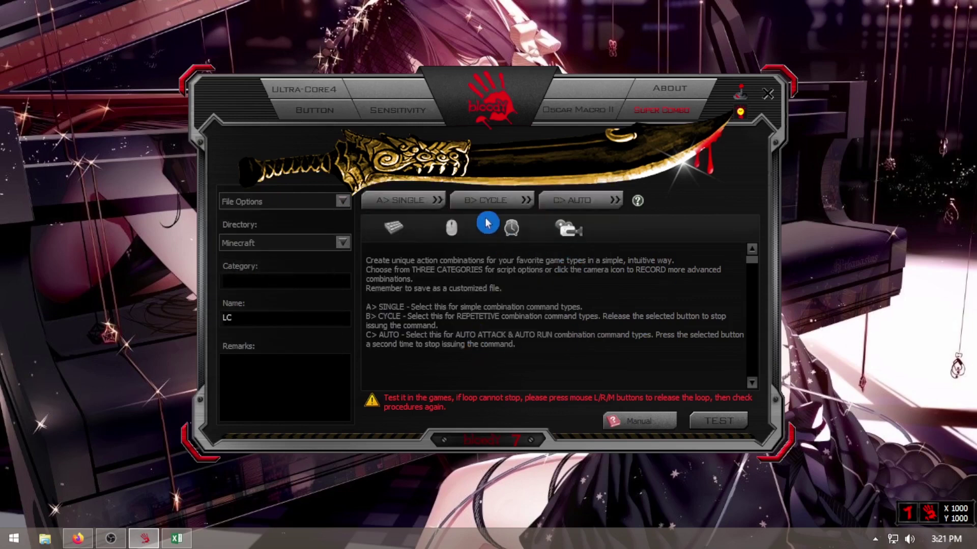
left_click(489, 202)
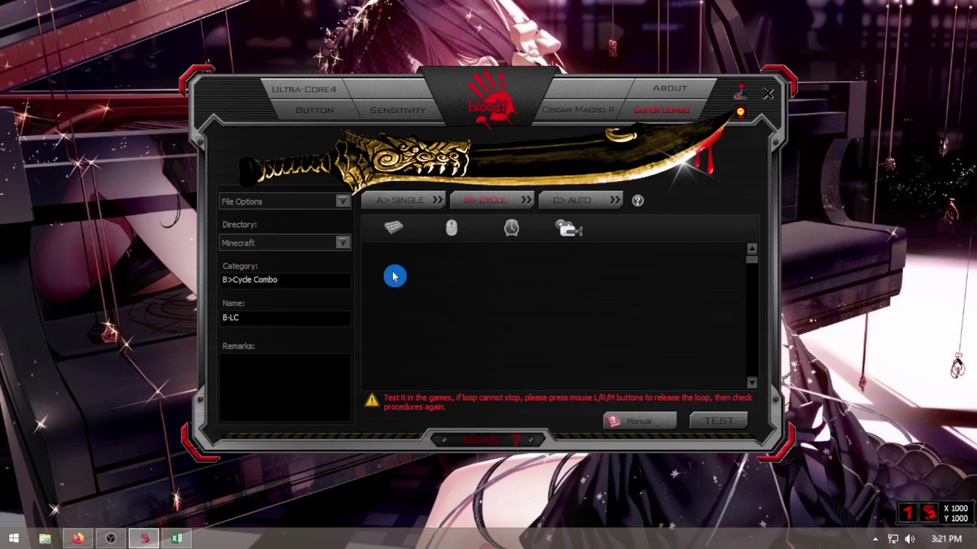
left_click(399, 232)
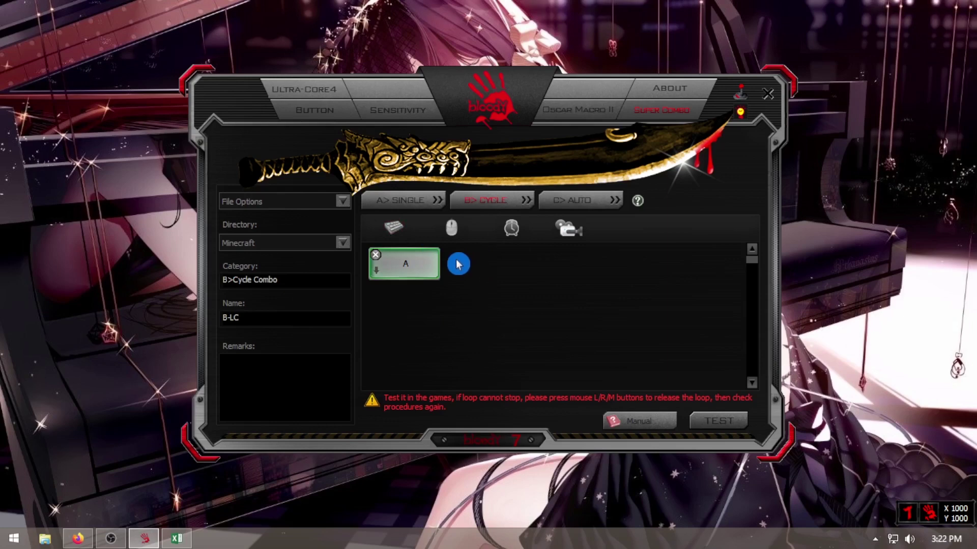
key("u")
left_click(375, 255)
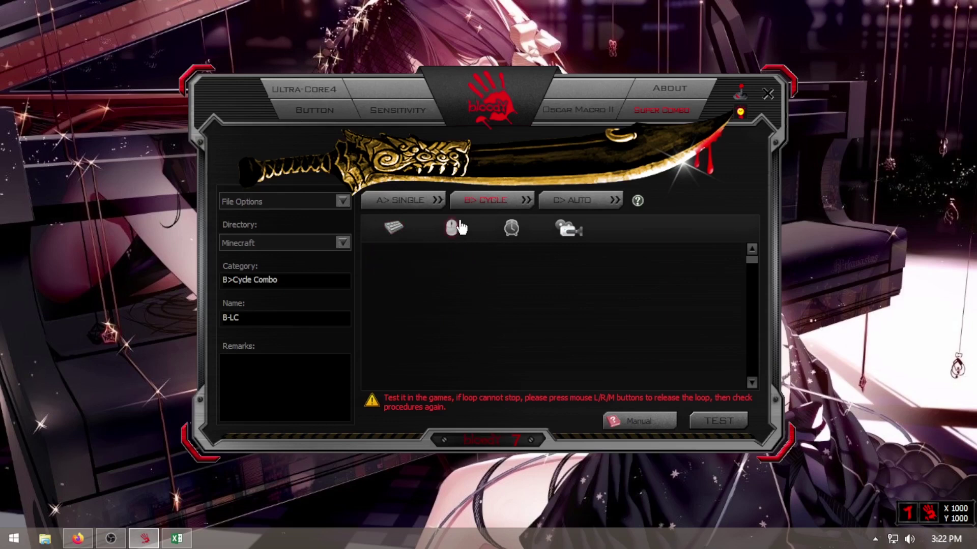
Add a Left button press to the B-LC combo, followed by a 34 ms delay.
left_click(460, 228)
left_click(509, 235)
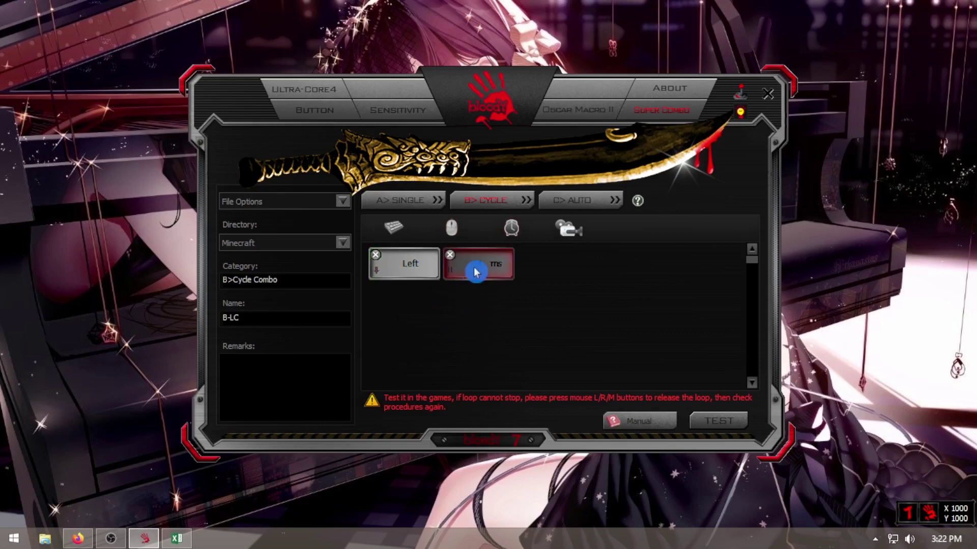
double_click(477, 265)
type("34")
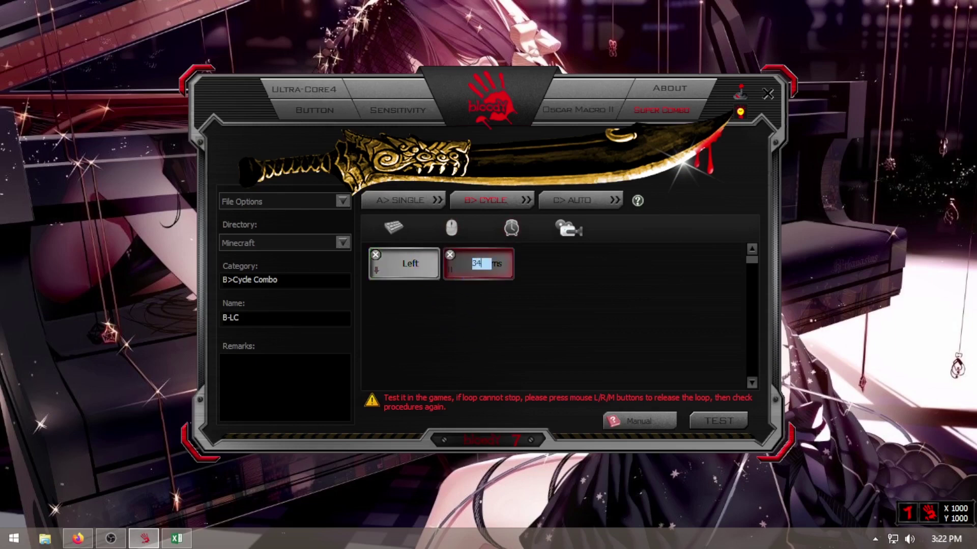
left_click(445, 273)
Add a Left button release to the B-LC combo, followed by a 34 ms delay.
left_click_drag(453, 230, 621, 344)
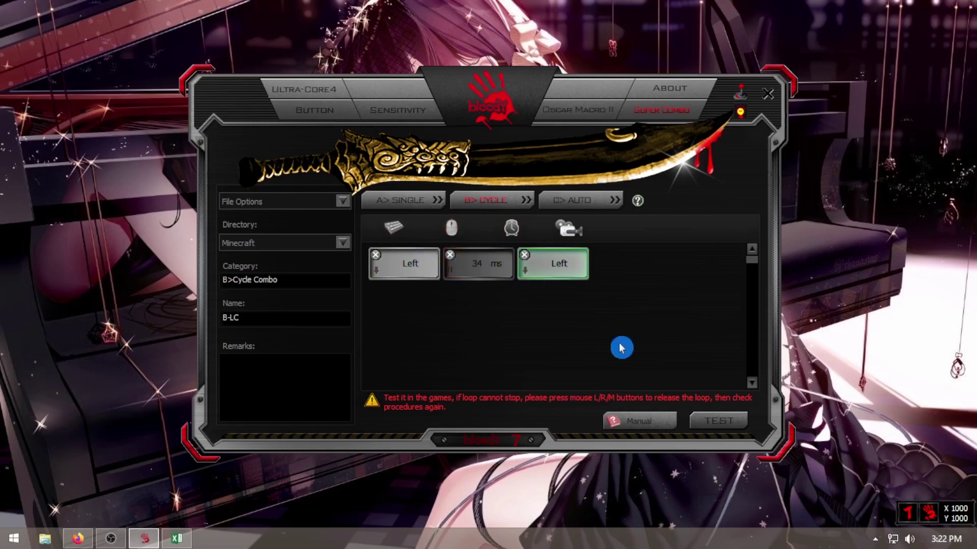
left_click(525, 274)
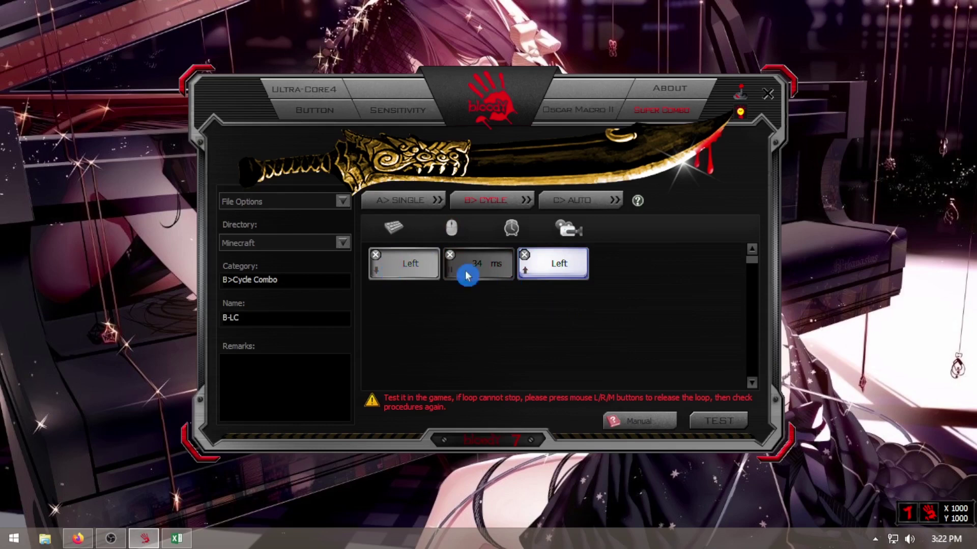
left_click_drag(510, 228, 524, 248)
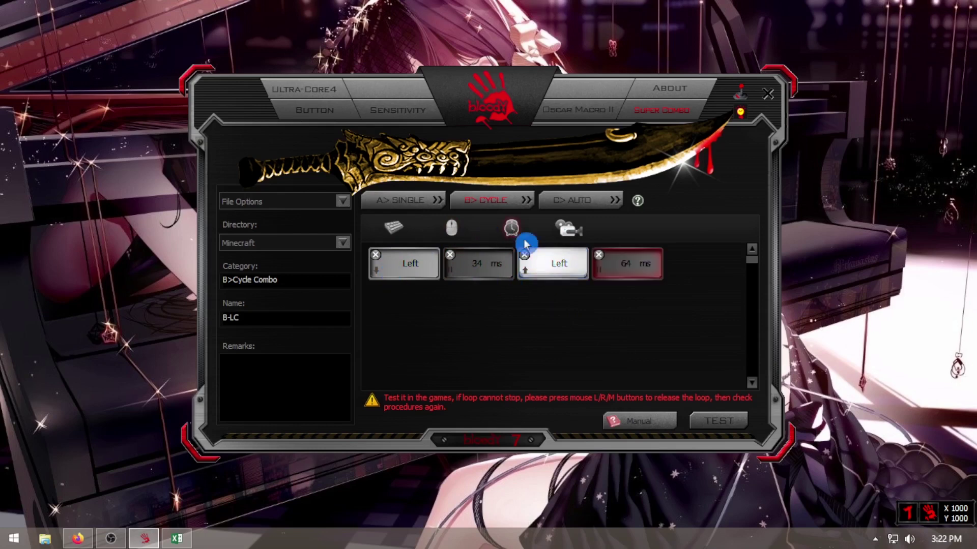
left_click(635, 269)
type("34")
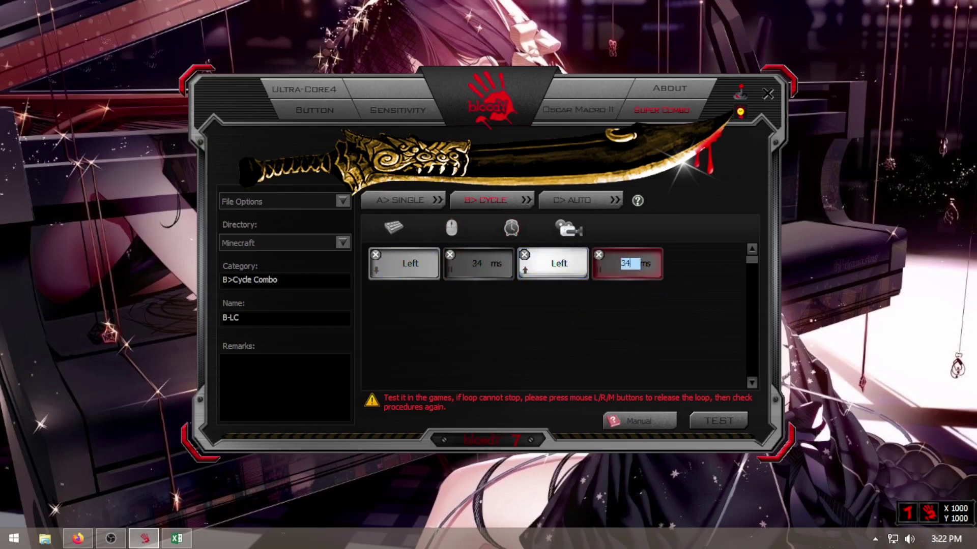
Save the left-click combo as B-LC in the Minecraft directory.
left_click(262, 201)
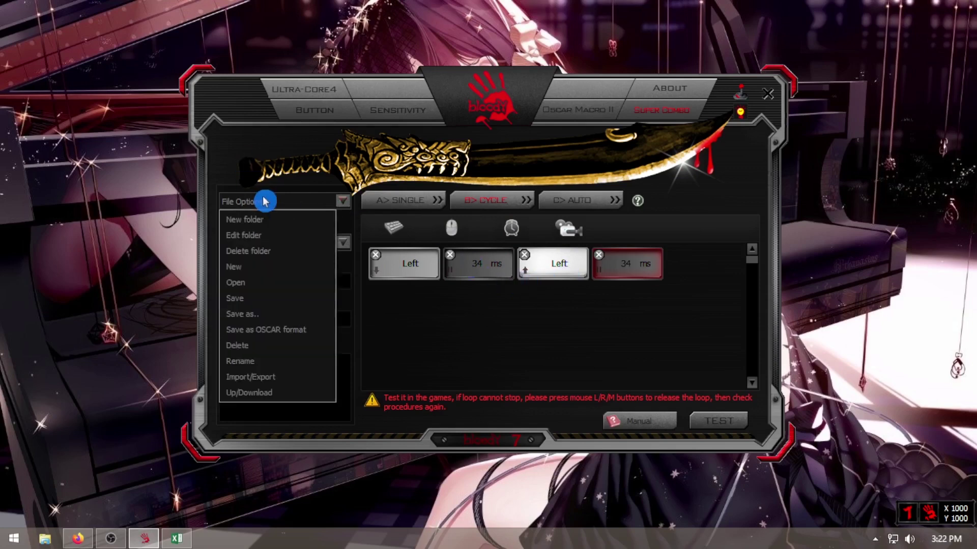
left_click(239, 302)
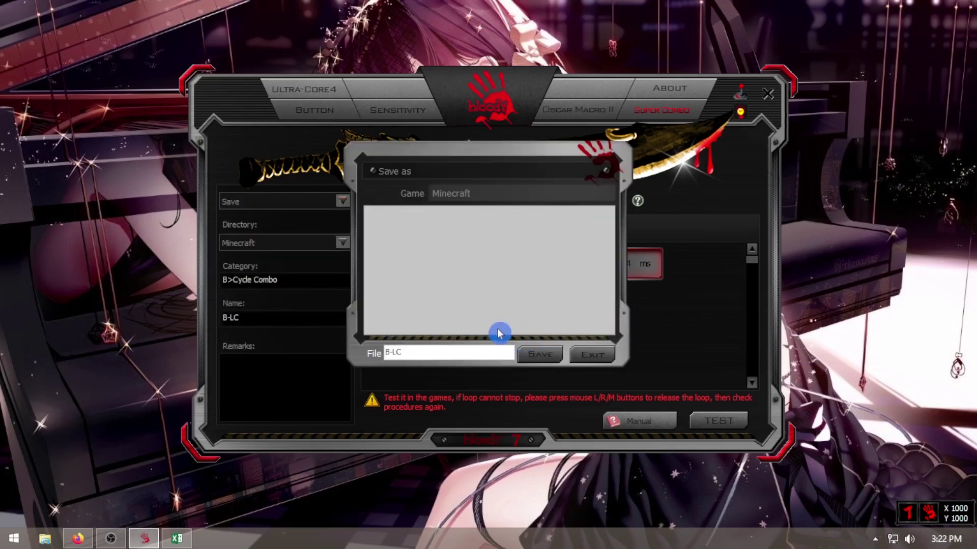
left_click(538, 355)
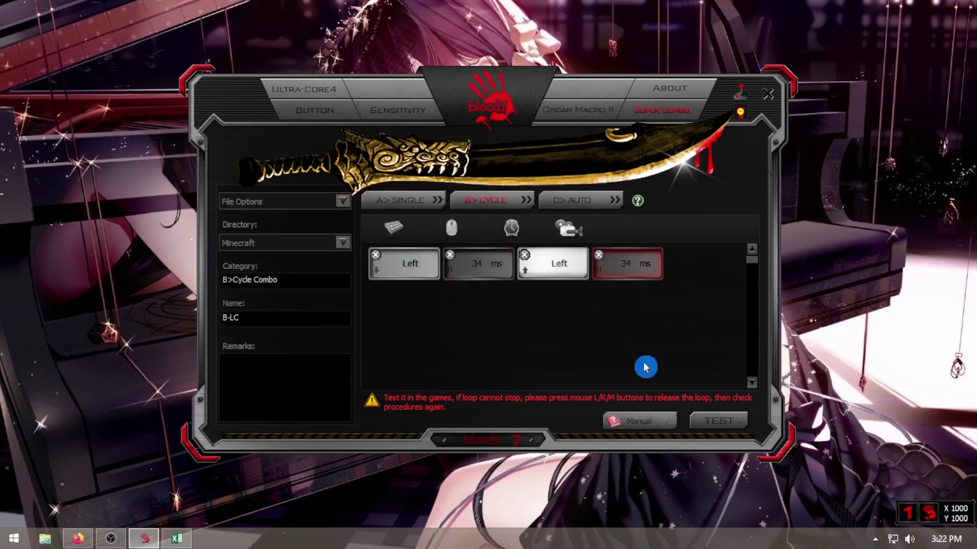
Create a new combo file named RC in the Minecraft directory and set its category to B>Cycle Combo.
left_click(308, 202)
left_click(235, 267)
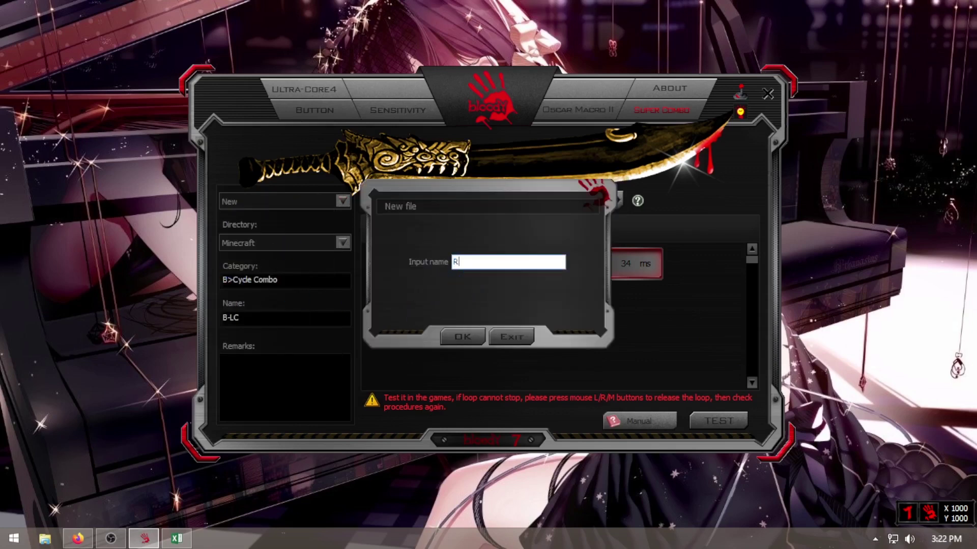
left_click(470, 338)
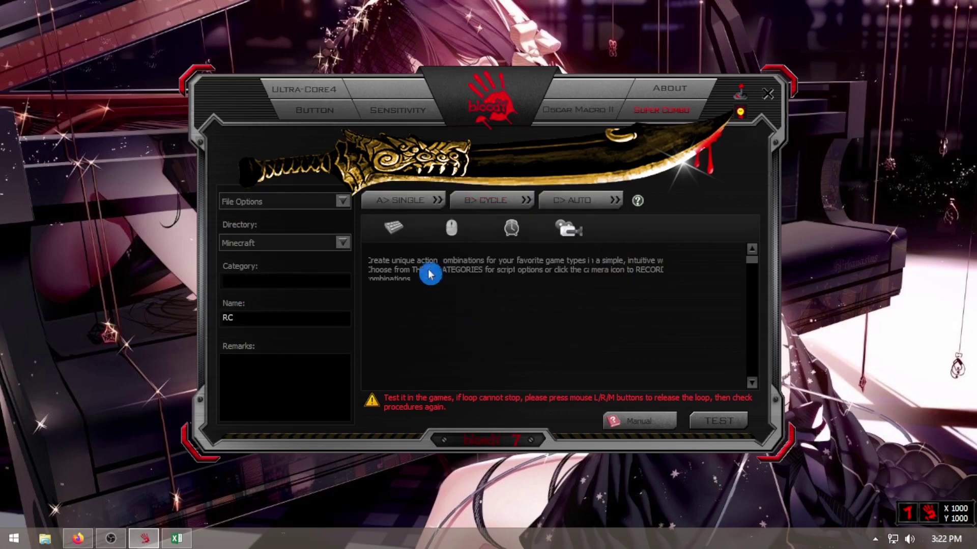
left_click(493, 202)
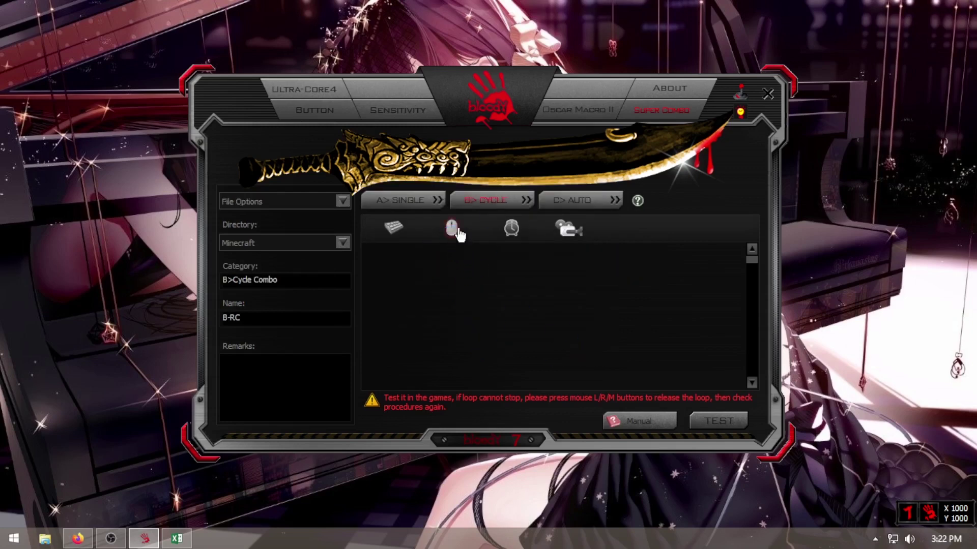
Build the B-RC sequence from a Right button press, 34 ms delay, Right button release and another 34 ms delay.
left_click(452, 228)
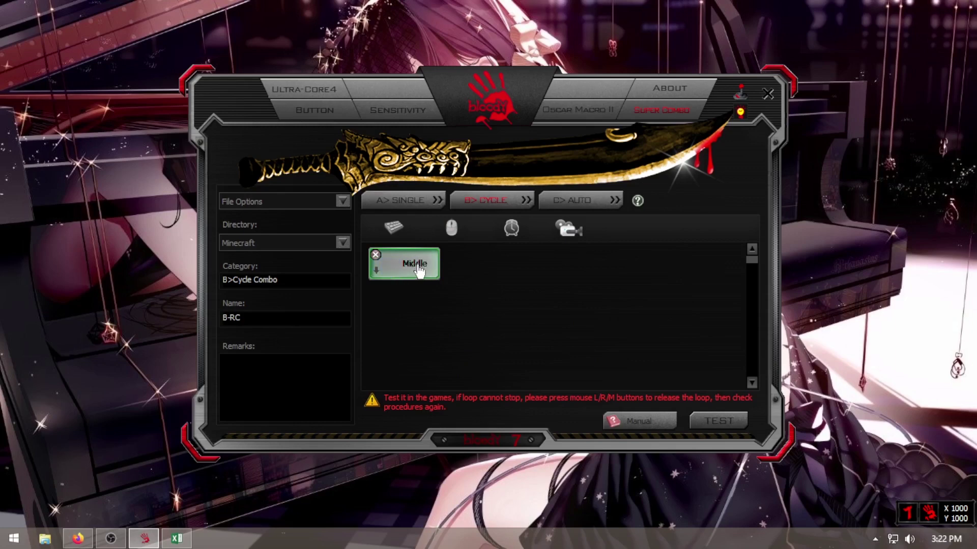
left_click(418, 271)
left_click(510, 232)
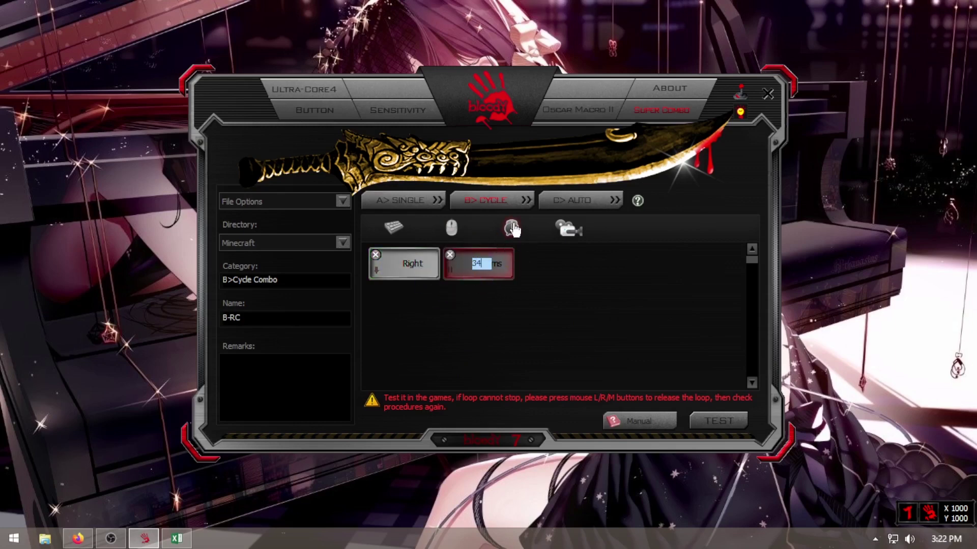
left_click(450, 230)
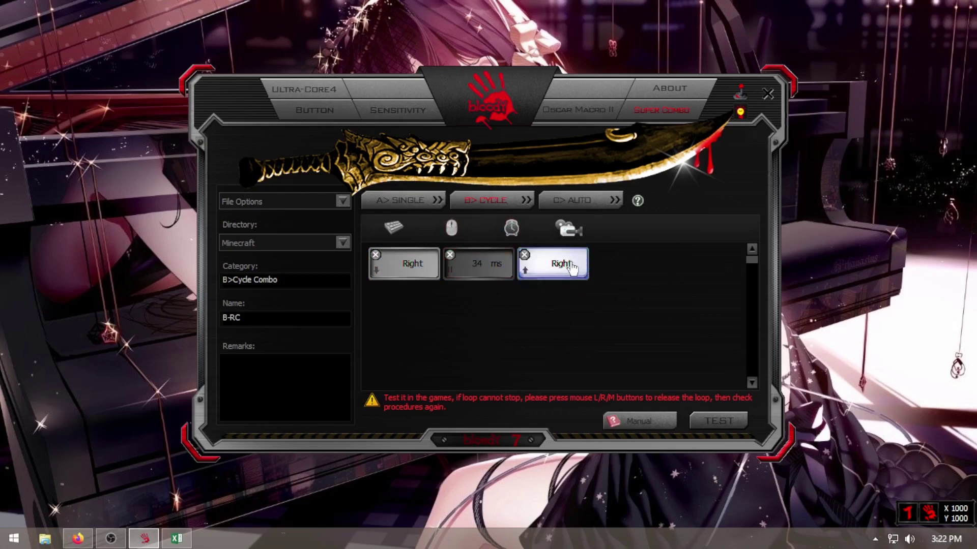
left_click(511, 229)
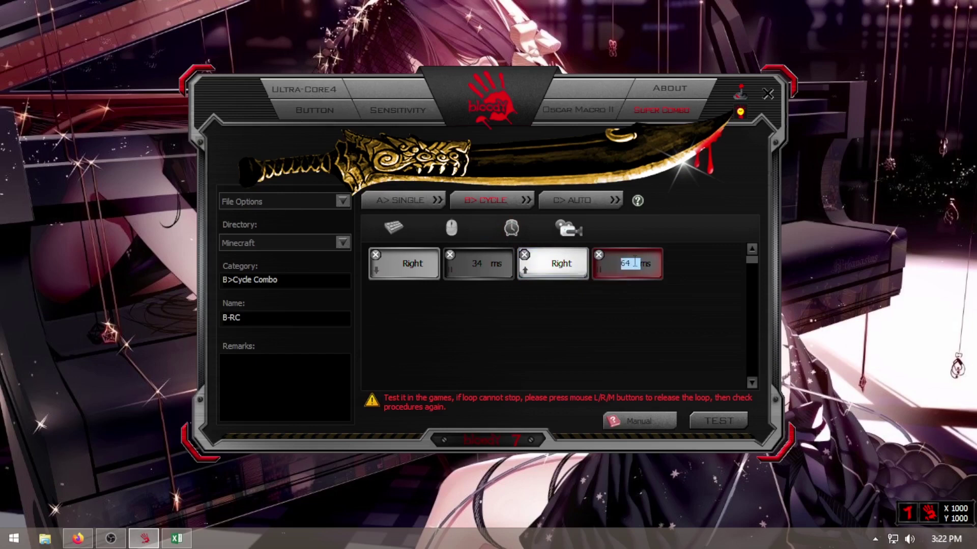
type("3")
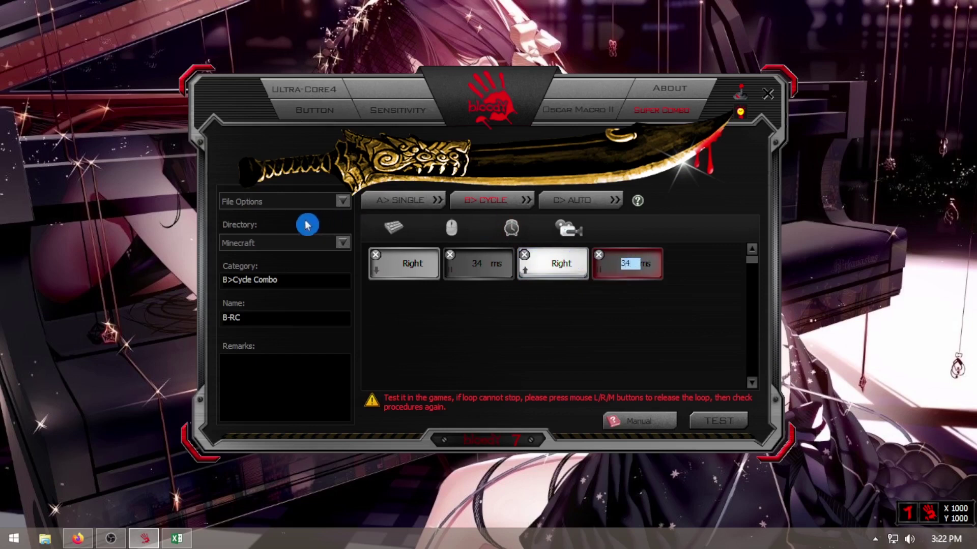
Save the right-click combo as B-RC in the Minecraft directory.
left_click(285, 202)
left_click(247, 307)
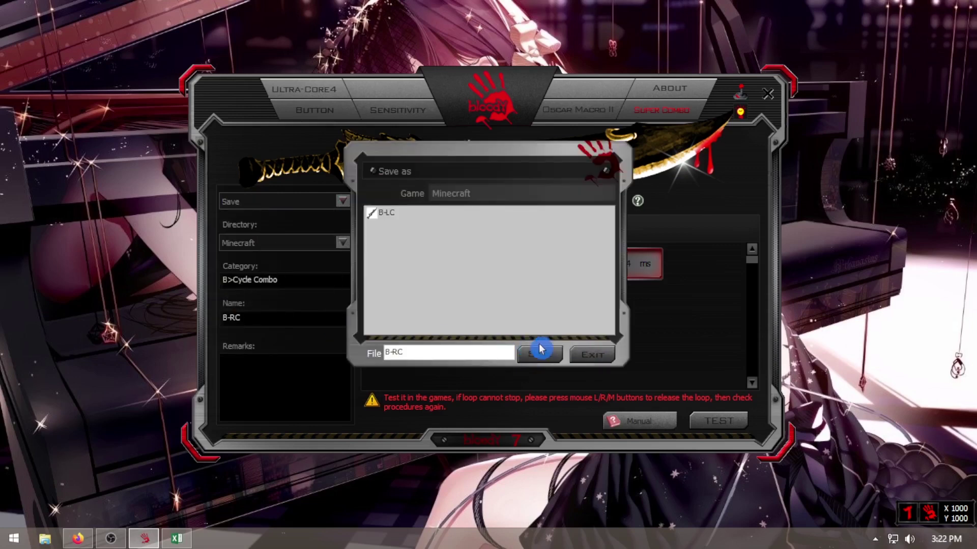
left_click(540, 354)
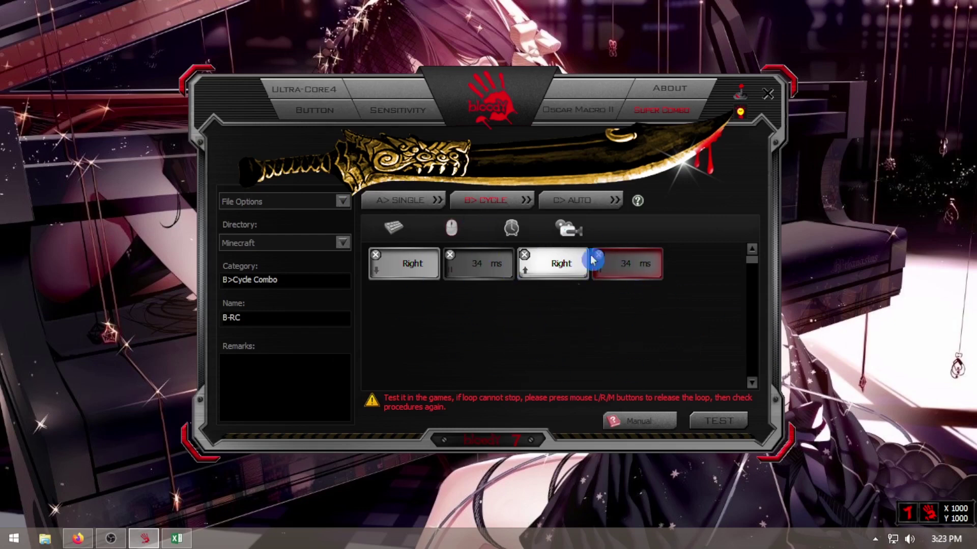
Assign the Minecraft combo B-LC to the mouse's left button in the Gaming2 profile.
left_click(337, 119)
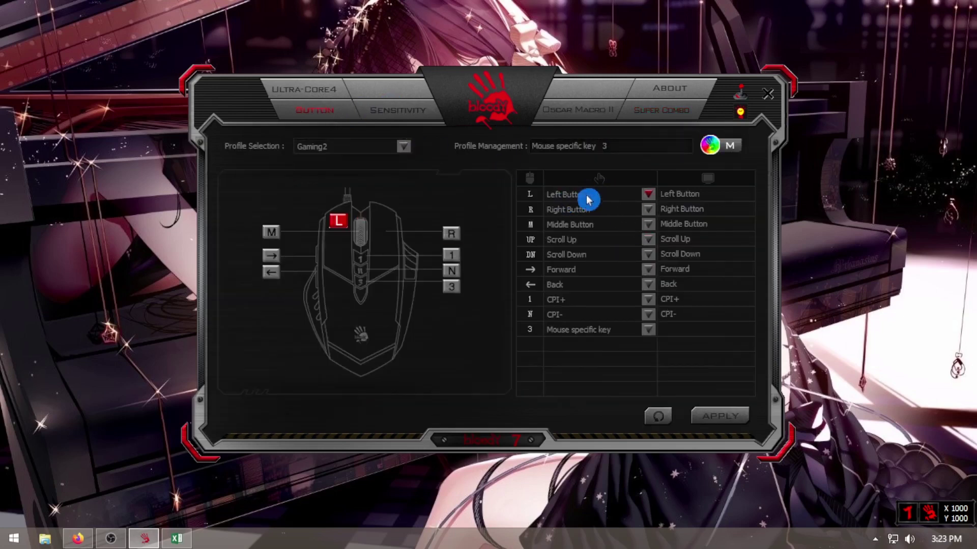
left_click(610, 199)
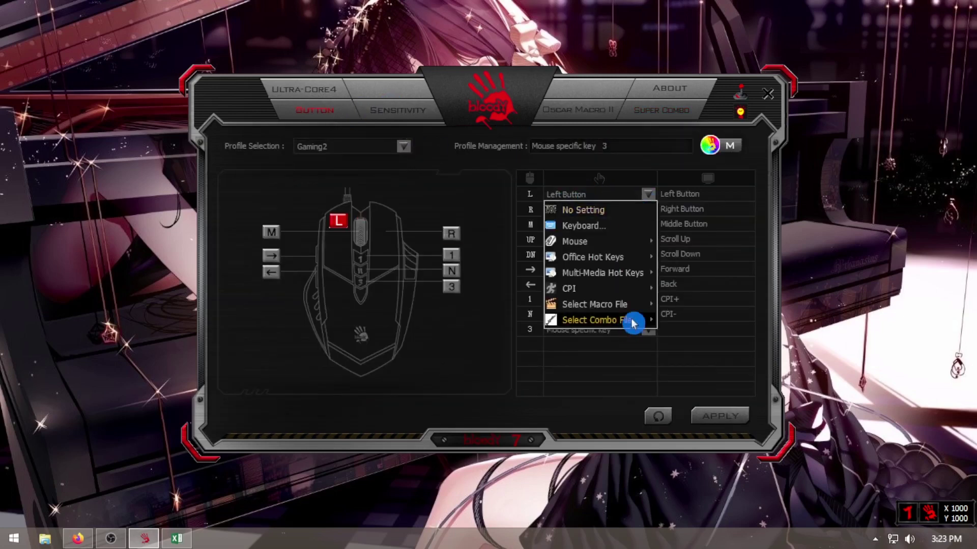
mouse_move(633, 320)
mouse_move(710, 321)
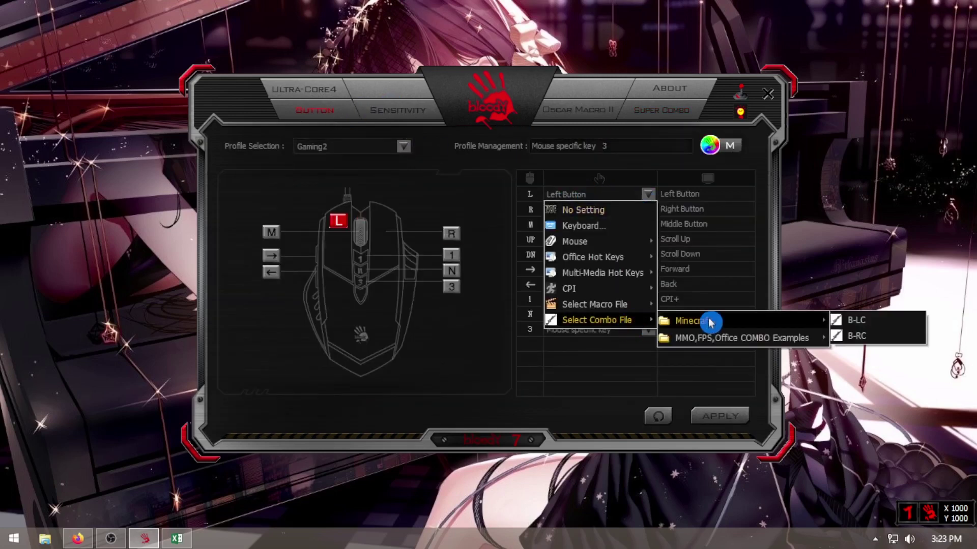
left_click(876, 324)
Assign the Minecraft combo B-RC to the mouse's right button and apply the Gaming2 button assignments.
left_click(621, 209)
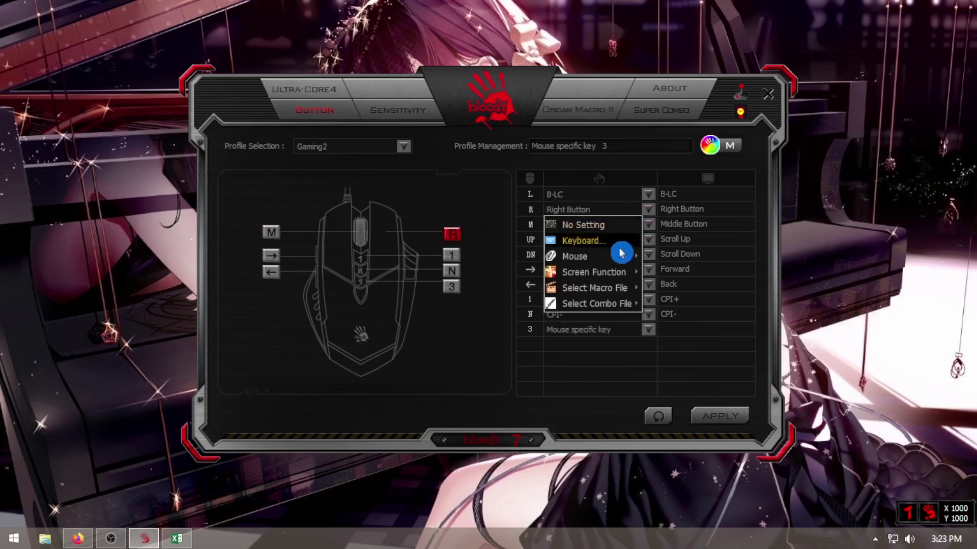
mouse_move(631, 308)
mouse_move(707, 302)
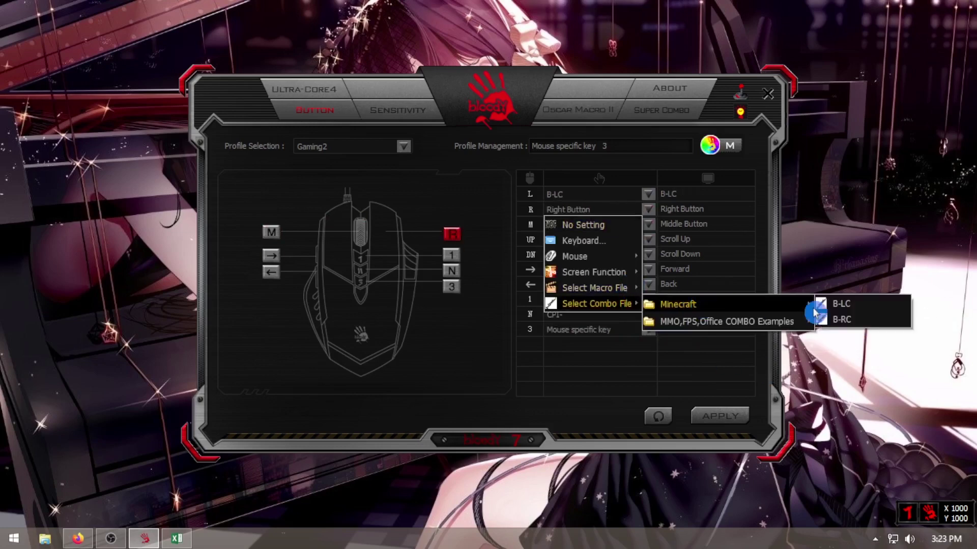
left_click(845, 319)
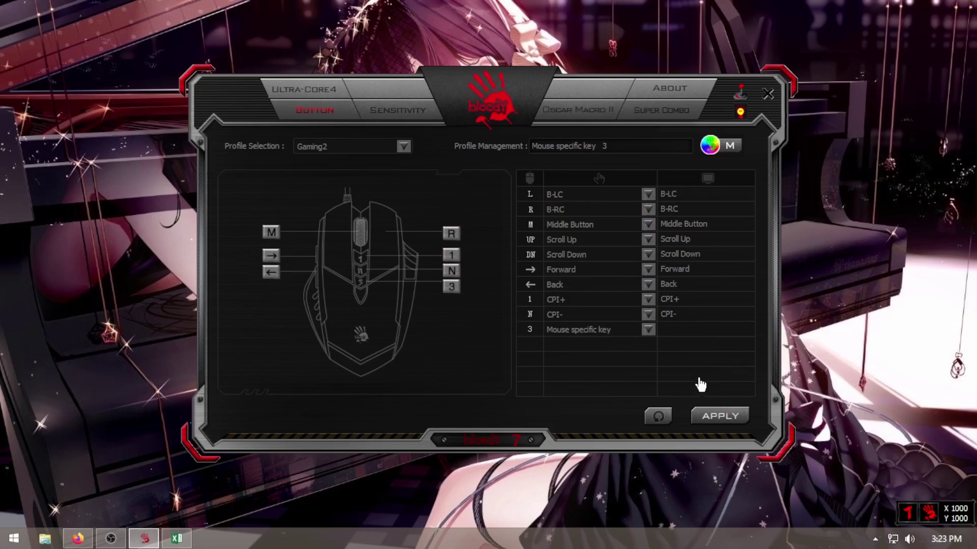
left_click(720, 416)
left_click(482, 337)
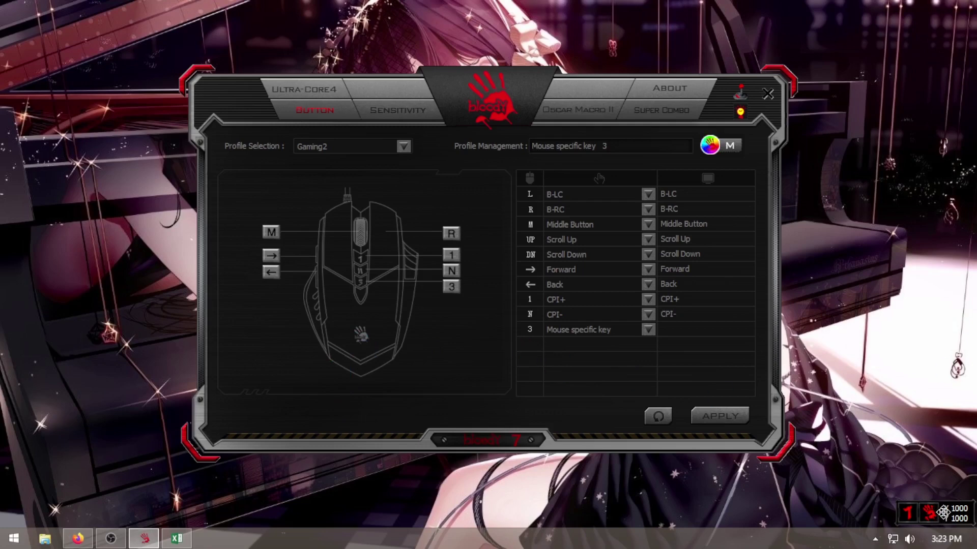
Open the 4-Way Wheel settings, choose the 4-way Wheel mode over Normal Wheel, and confirm.
right_click(941, 511)
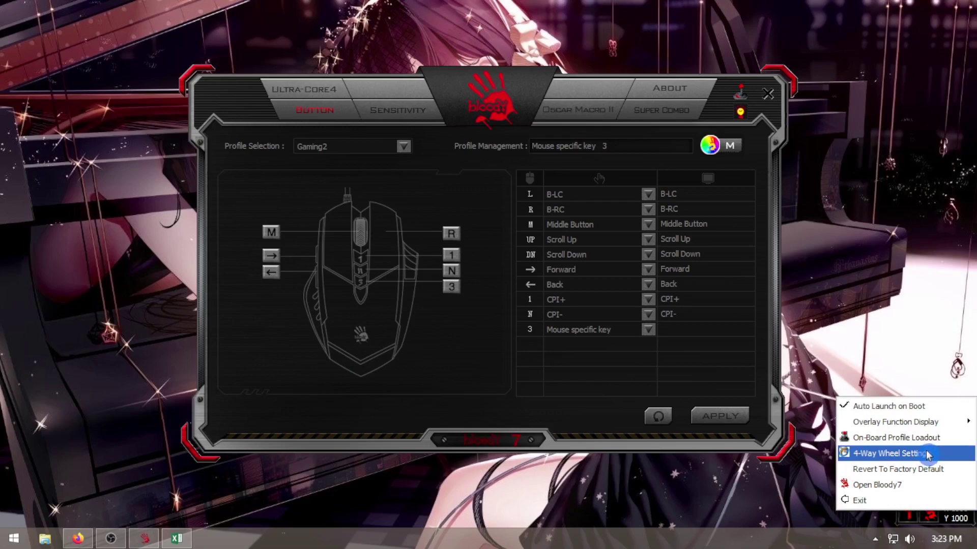
left_click(928, 454)
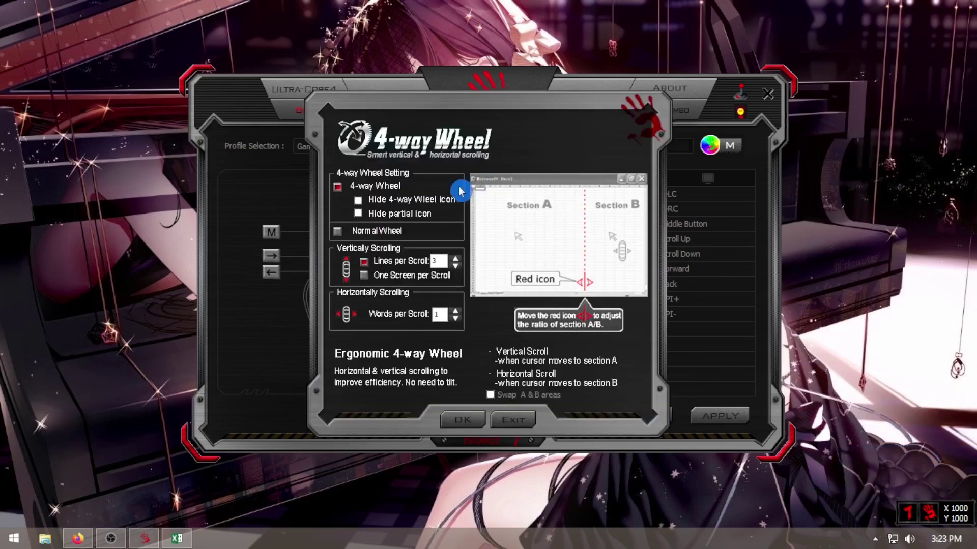
left_click(338, 233)
left_click(338, 187)
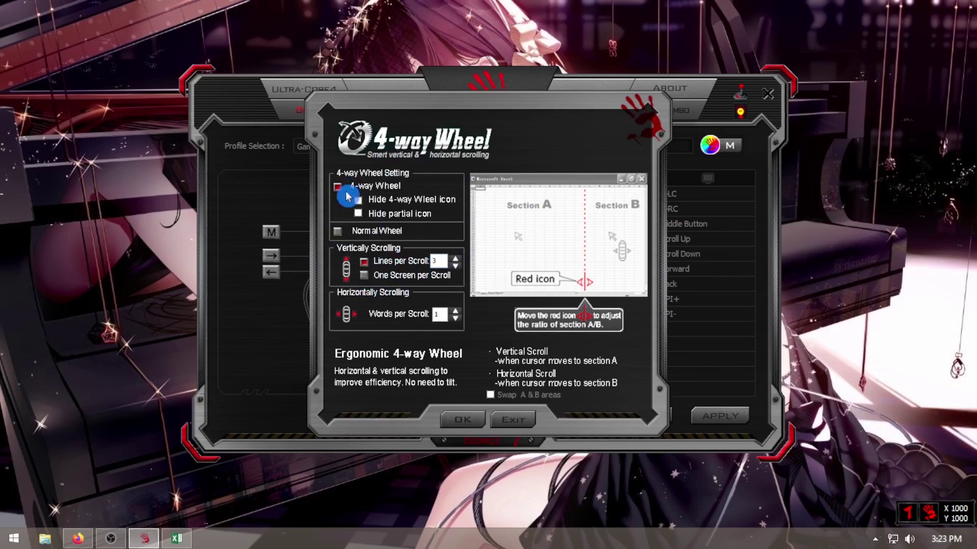
left_click(467, 420)
Switch to Excel and test the wheel's vertical scrolling in the main sheet area and horizontal scrolling in the side section.
left_click(176, 538)
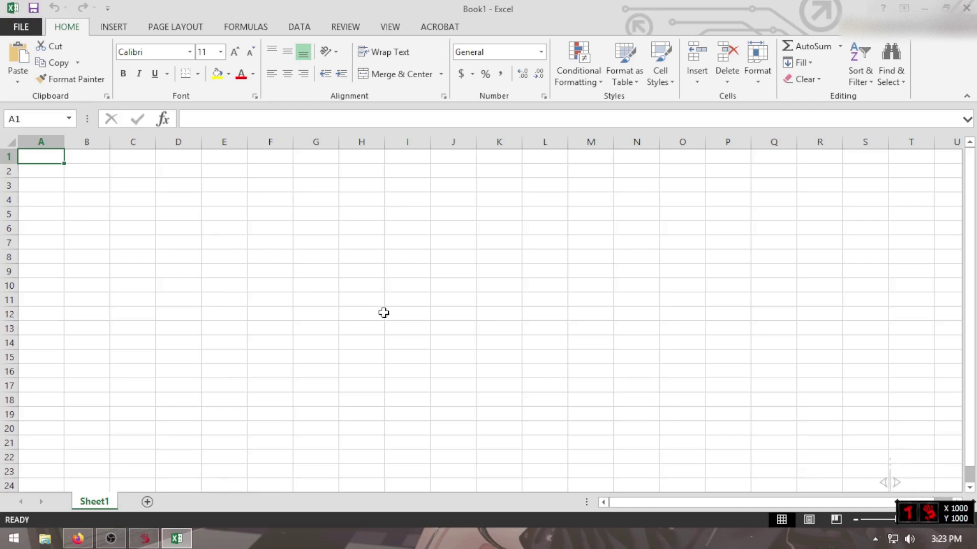
scroll(346, 271, "down", 8)
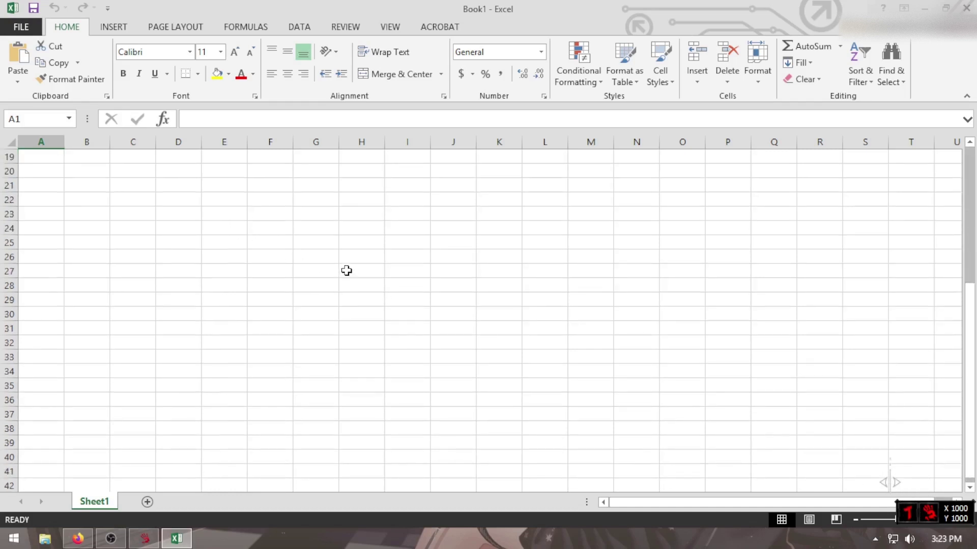
scroll(350, 292, "up", 2)
scroll(350, 292, "up", 6)
scroll(350, 291, "down", 8)
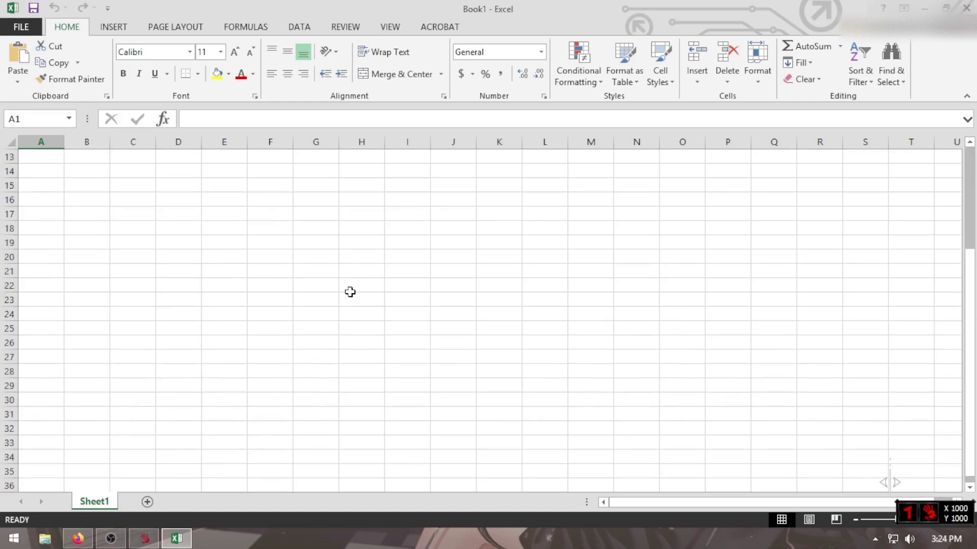
scroll(350, 291, "up", 8)
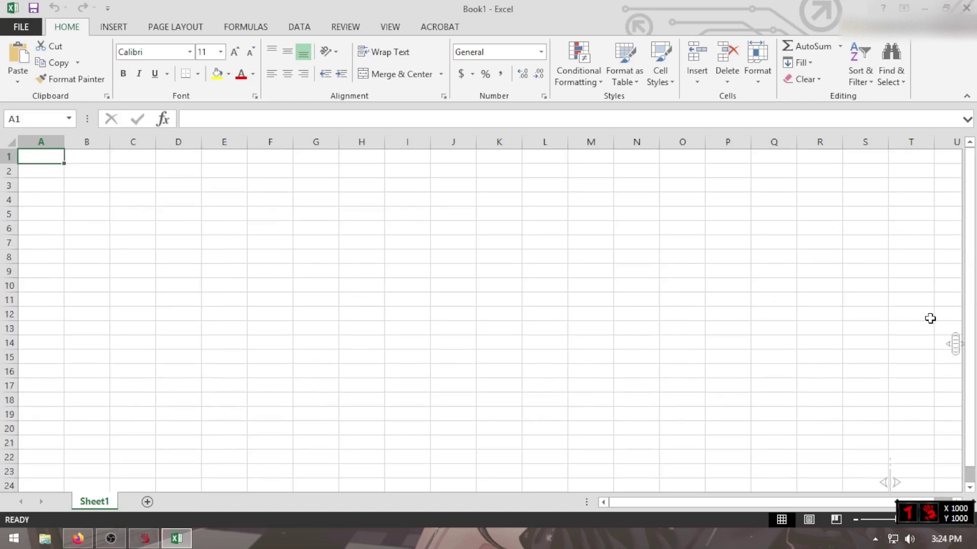
scroll(930, 318, "right", 6)
scroll(929, 315, "left", 2)
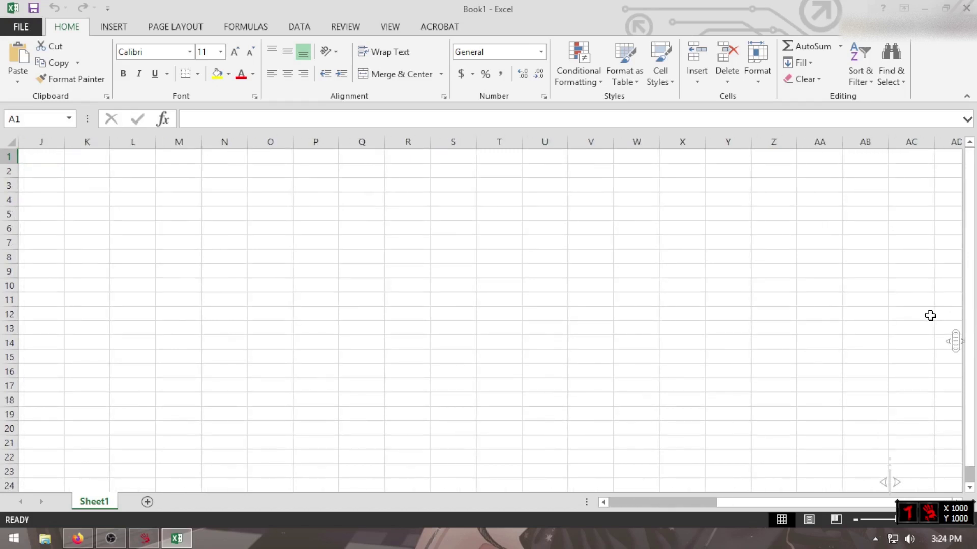
scroll(929, 315, "left", 5)
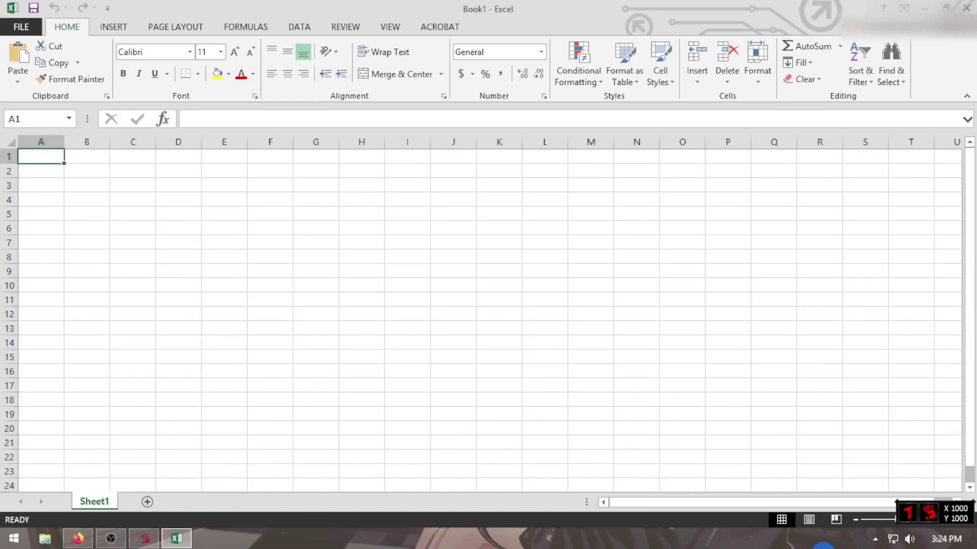
Open the 4-Way Wheel settings and turn on hiding of both the 4-way wheel icon and the partial icon.
right_click(955, 513)
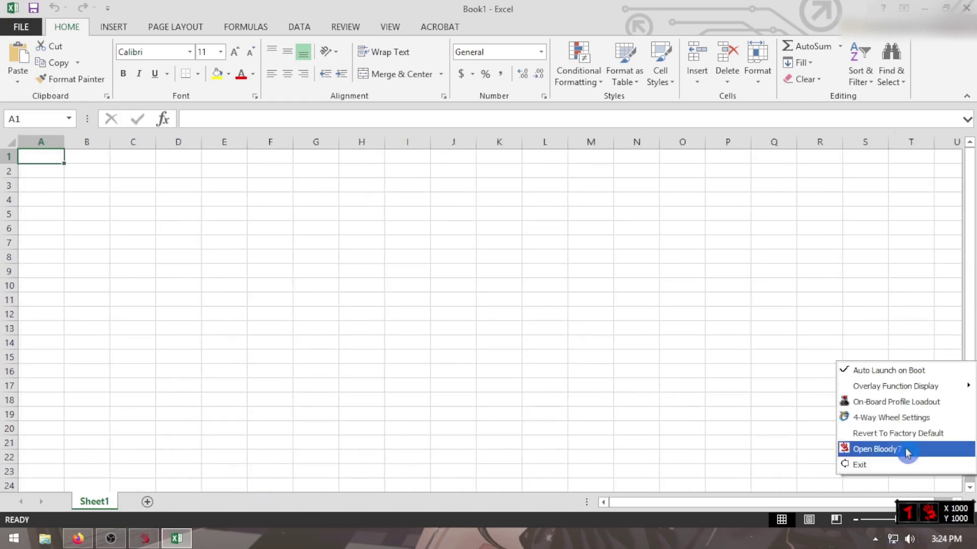
left_click(910, 416)
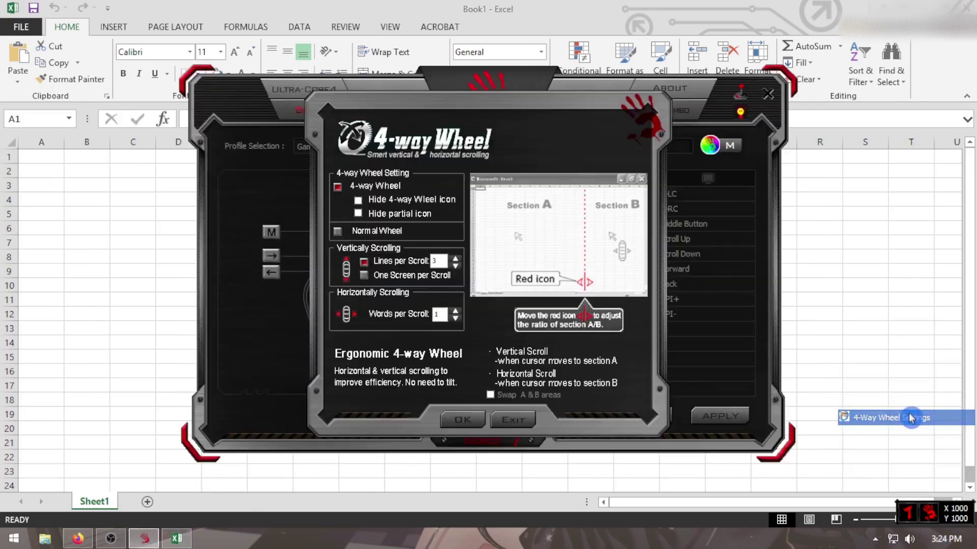
left_click(359, 199)
left_click(359, 213)
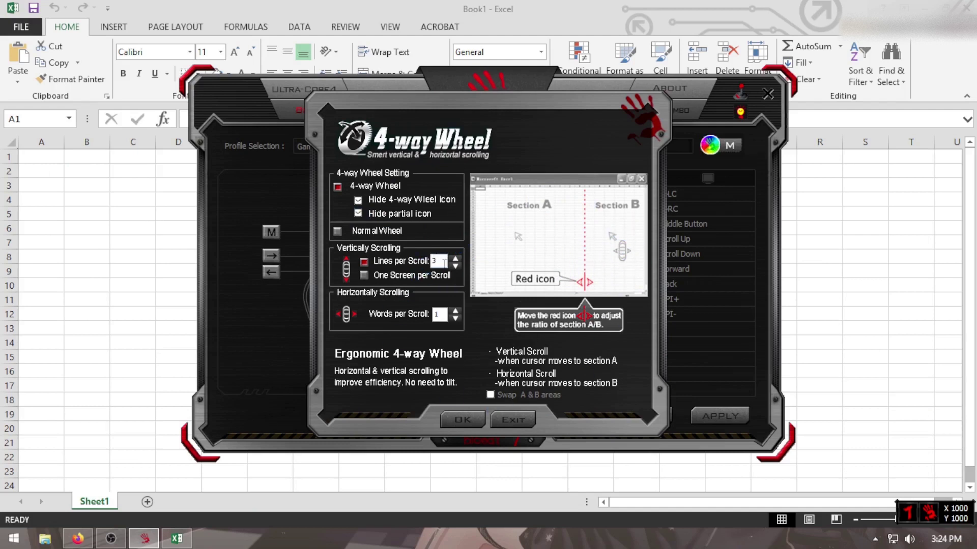
left_click(447, 276)
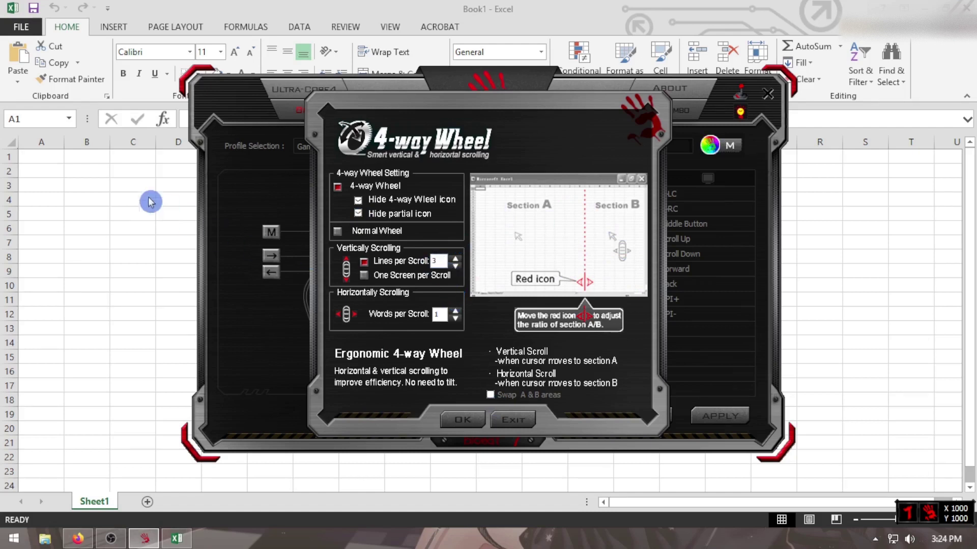
Switch to Excel and test vertical wheel scrolling down and back up in the sheet.
left_click(44, 160)
scroll(49, 163, "down", 1)
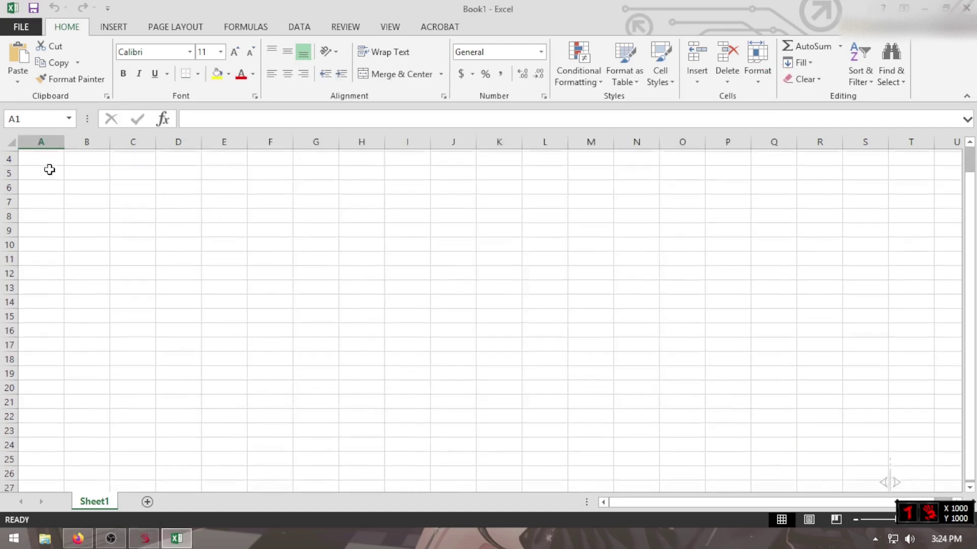
scroll(106, 462, "up", 1)
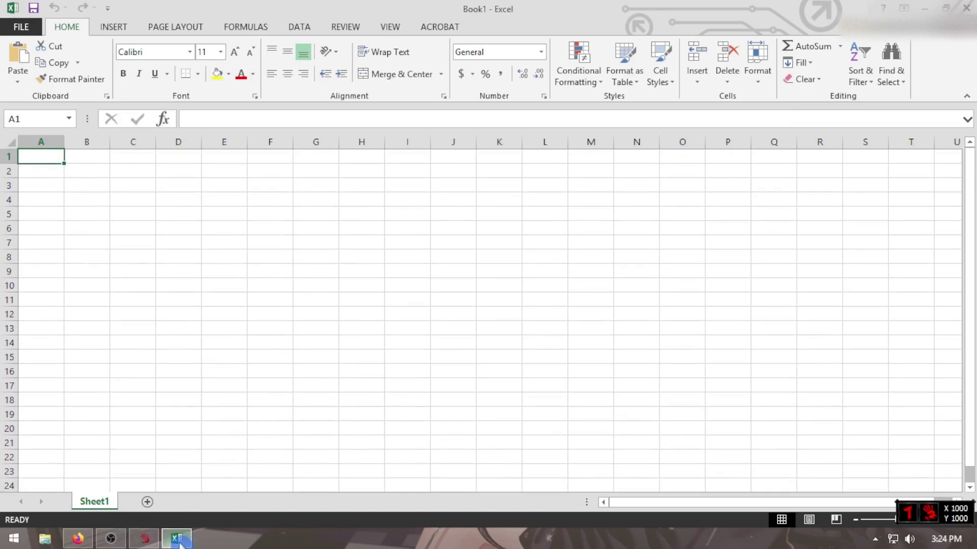
Return to the 4-Way Wheel settings, set vertical scrolling to 5 lines per scroll, and test it in the Excel sheet.
left_click(144, 538)
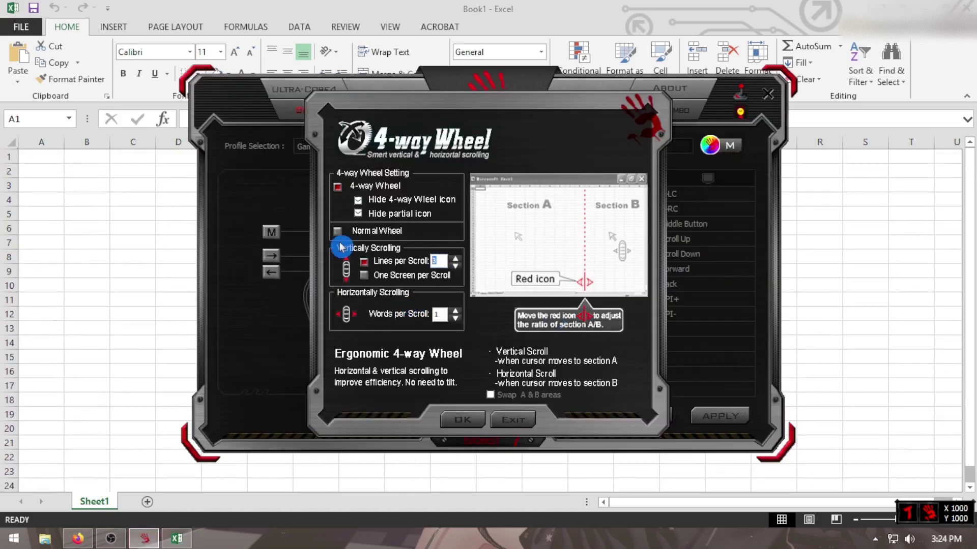
left_click(463, 419)
left_click(47, 161)
scroll(102, 198, "down", 2)
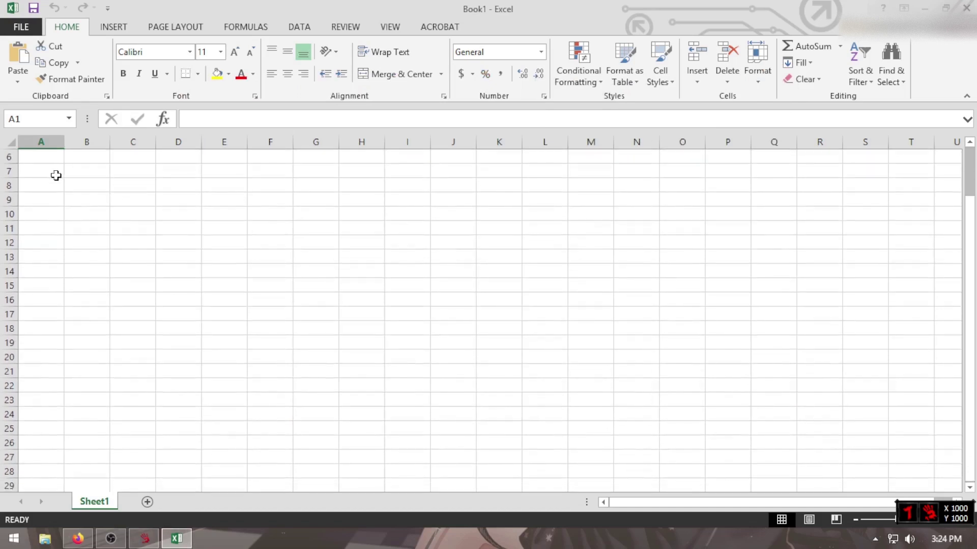
scroll(55, 175, "up", 2)
Reopen the 4-Way Wheel settings, choose One Screen per Scroll with the A and B areas swapped, and confirm.
right_click(922, 519)
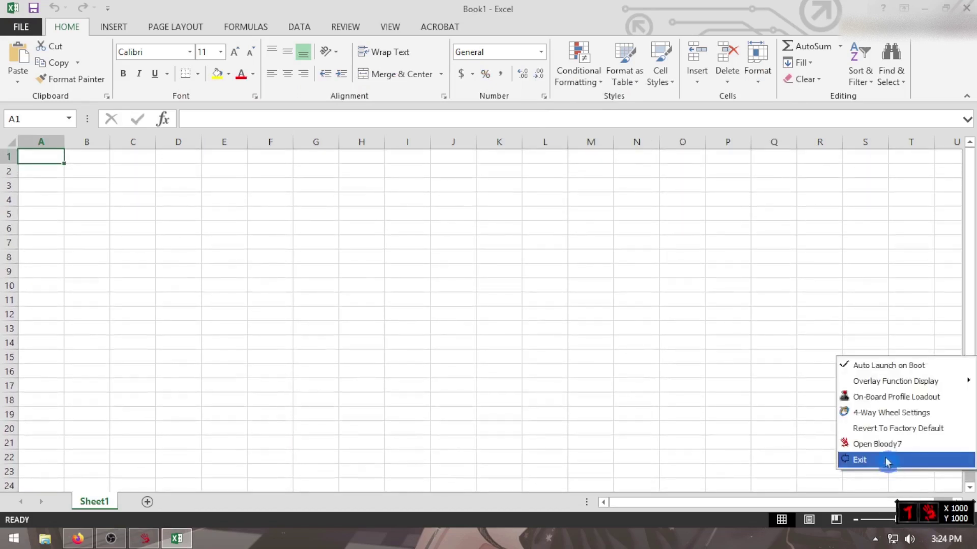
left_click(879, 415)
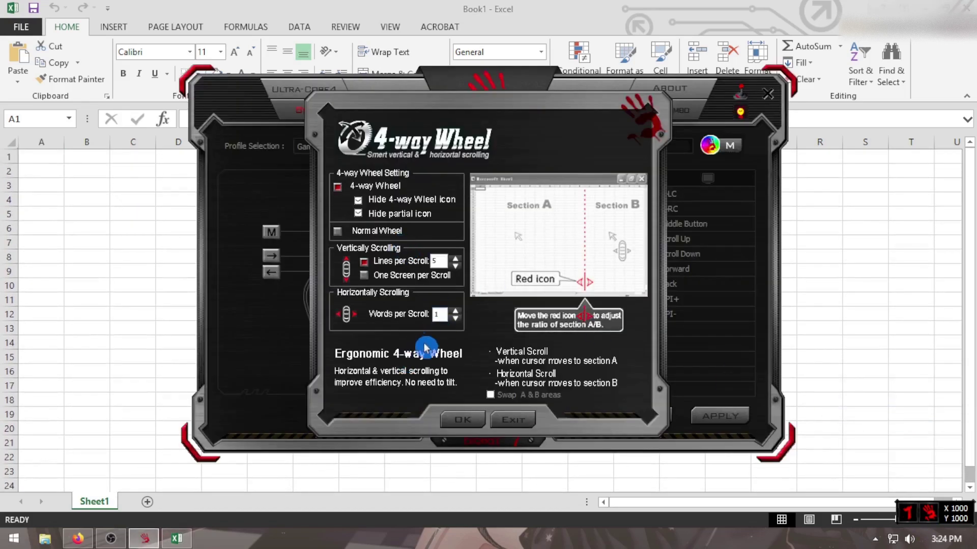
left_click(450, 309)
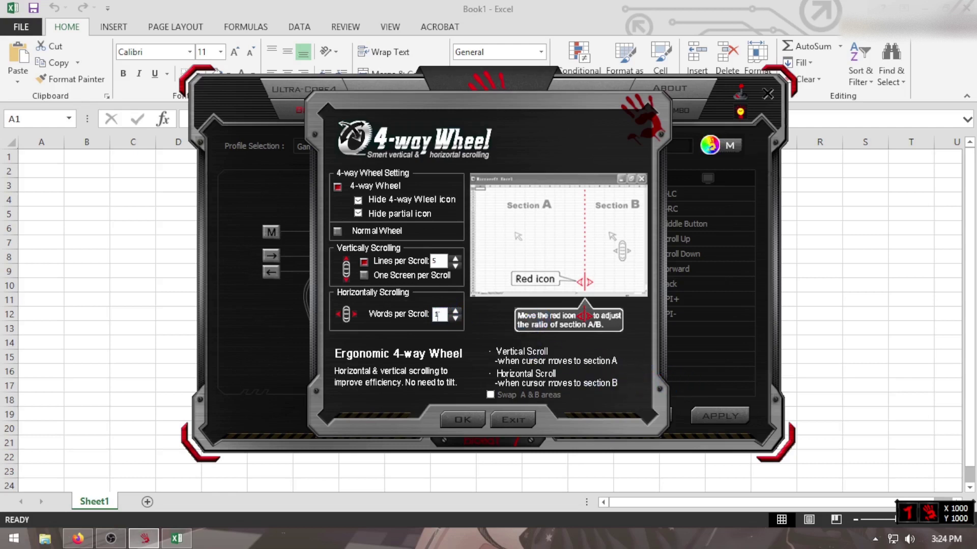
left_click(364, 277)
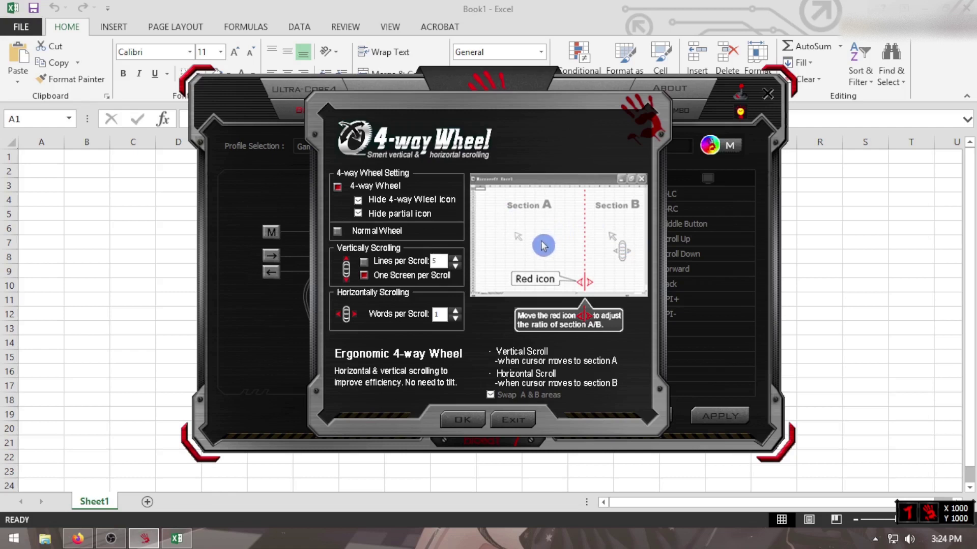
left_click(463, 421)
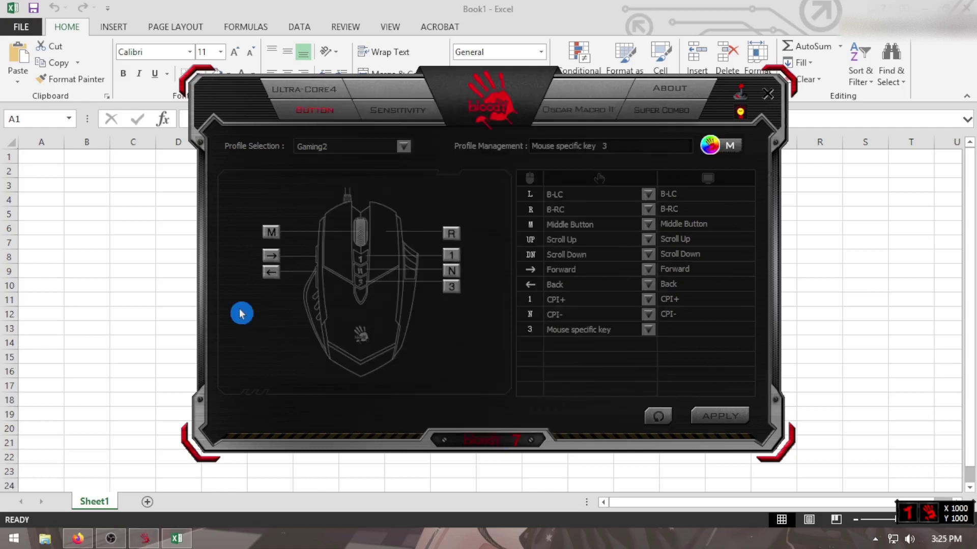
Test the swapped areas in Excel, scrolling horizontally in the main sheet area and vertically by full screens around column T.
left_click(72, 162)
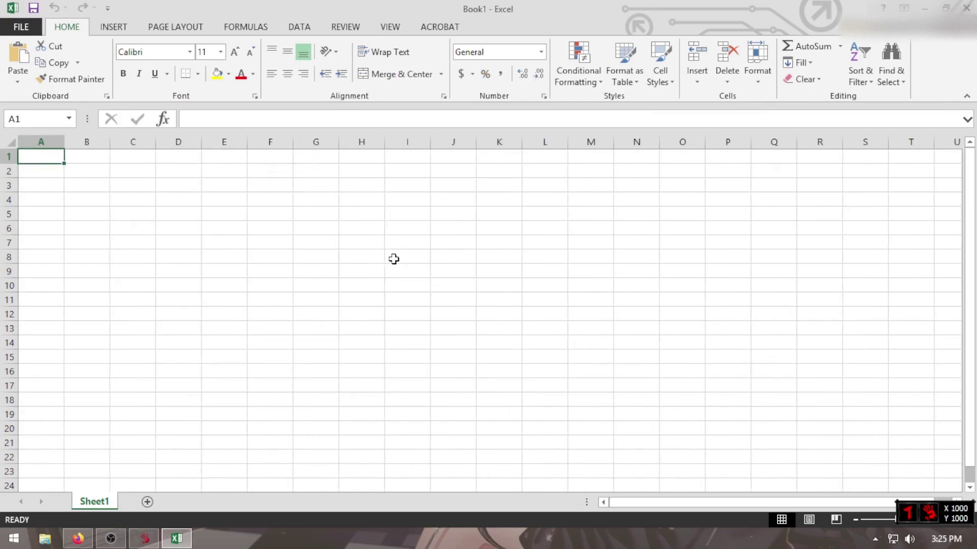
scroll(393, 260, "right", 2)
scroll(394, 260, "left", 2)
left_click(903, 342)
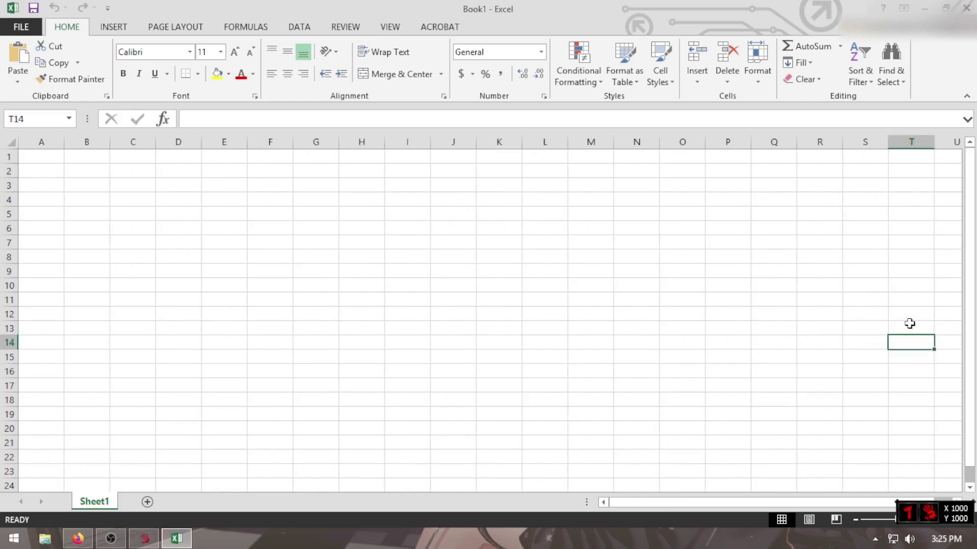
scroll(910, 324, "down", 8)
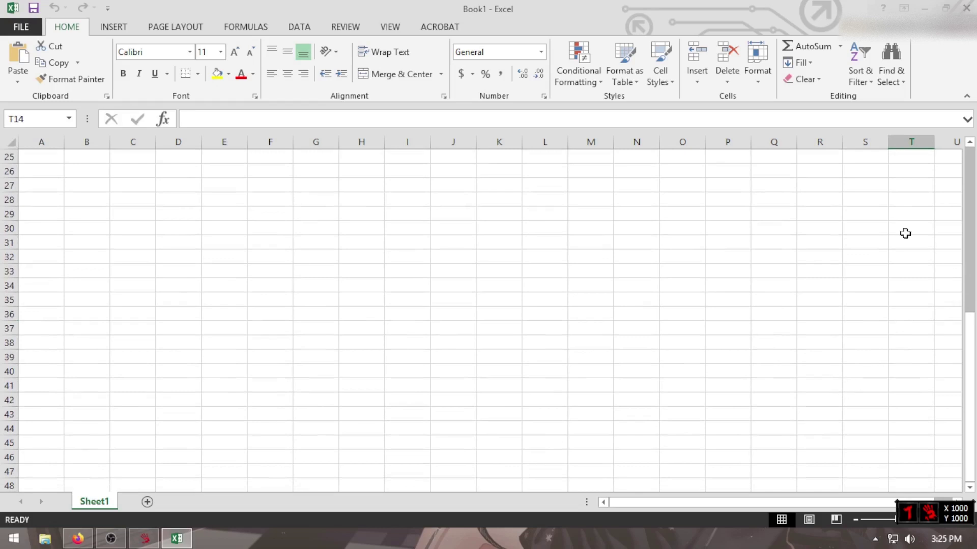
scroll(903, 280, "down", 20)
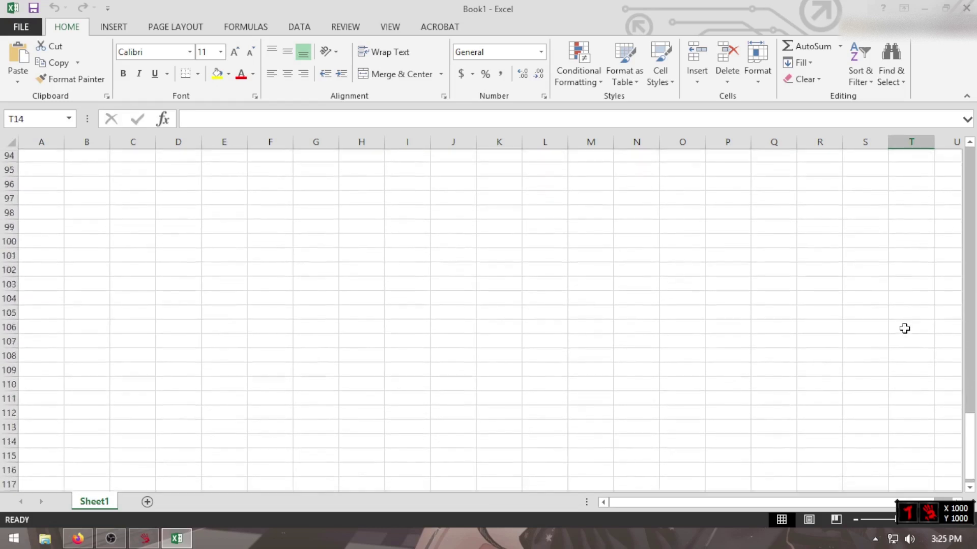
Reopen the 4-Way Wheel settings.
right_click(936, 513)
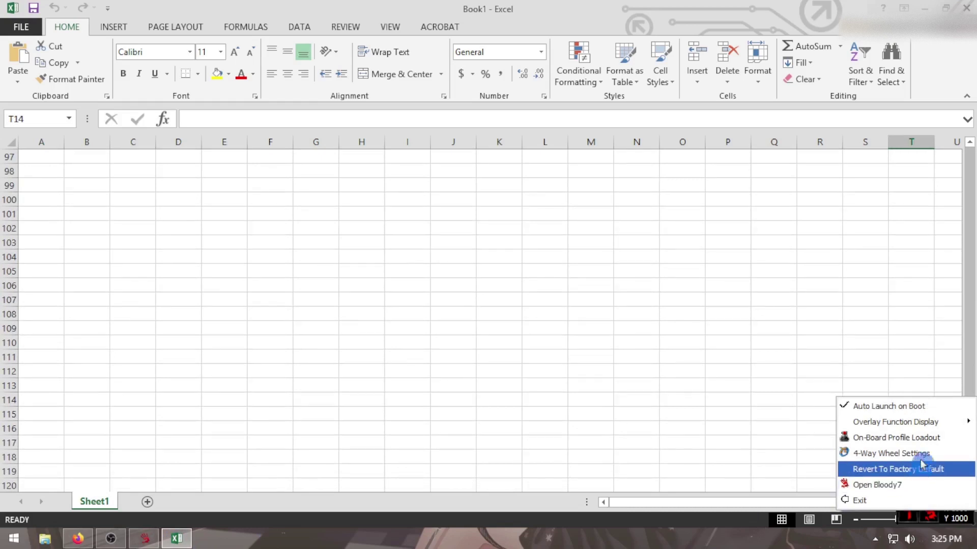
left_click(923, 455)
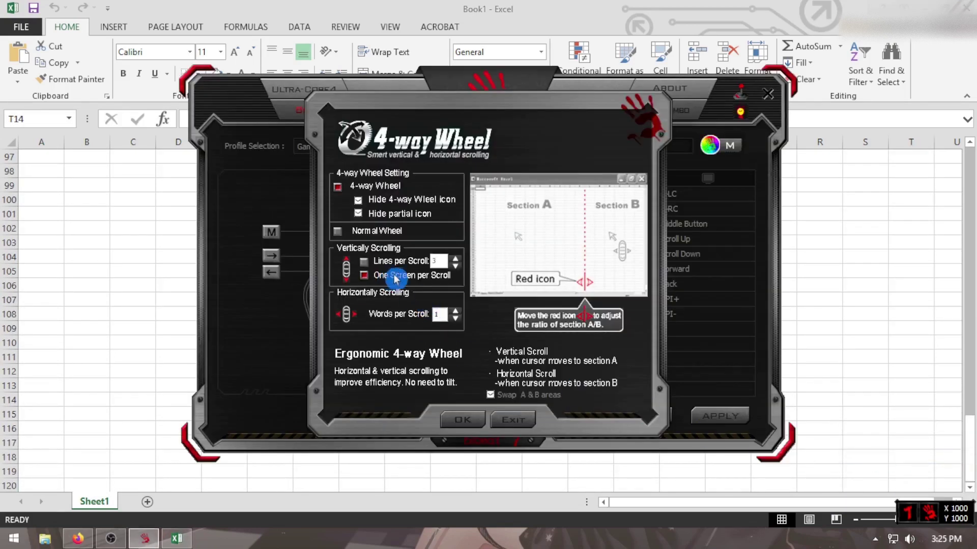